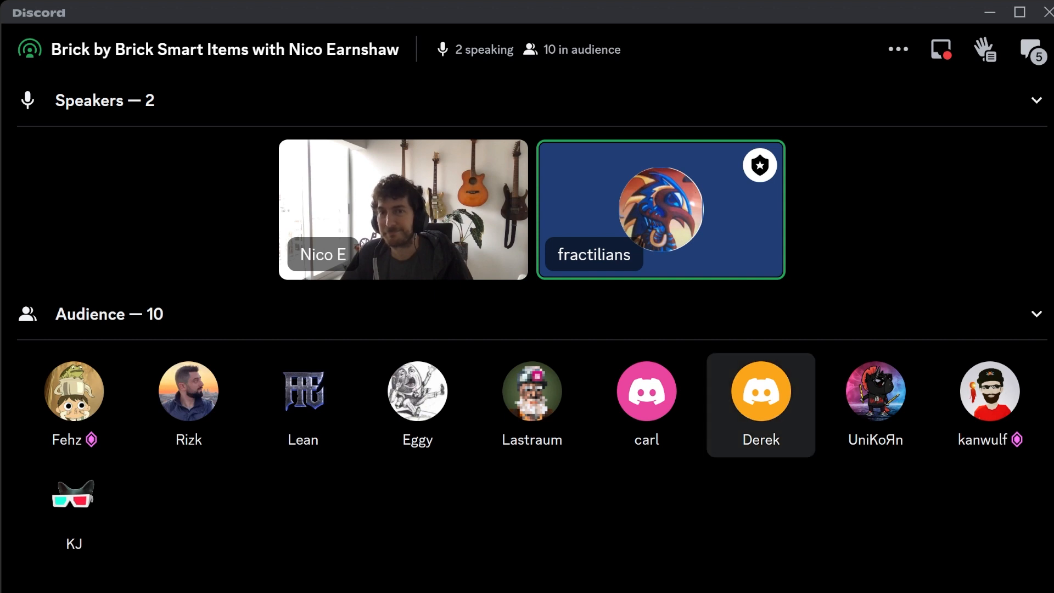
{"action": "left_click", "coordinate": [1030, 50]}
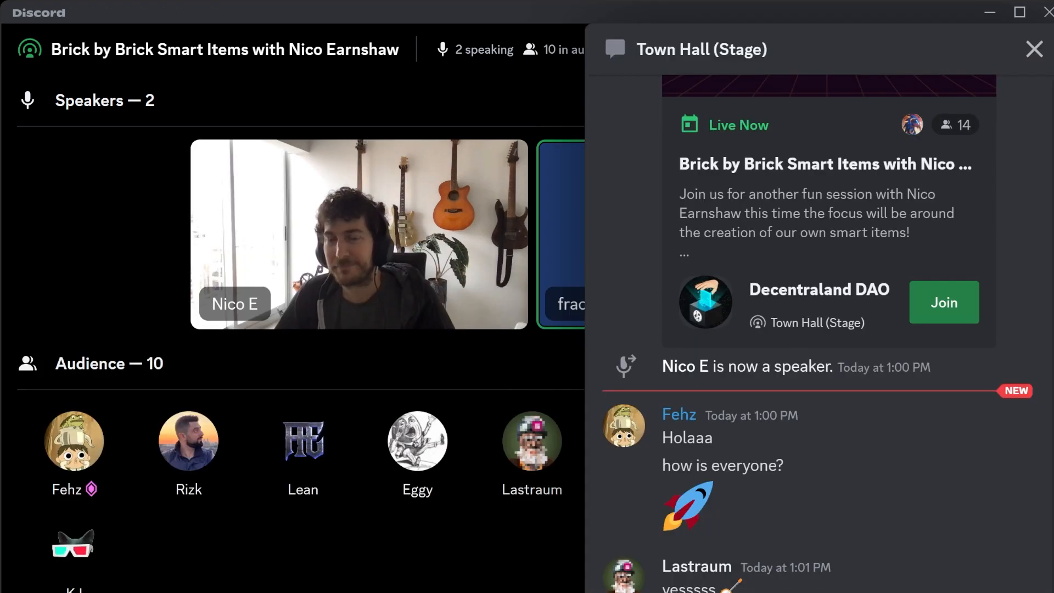
{"action": "type", "text": "https://youtu.be/vznBcAArnJE?si=opm9Eo-_VPeaY8eS"}
{"action": "key", "text": "Return"}
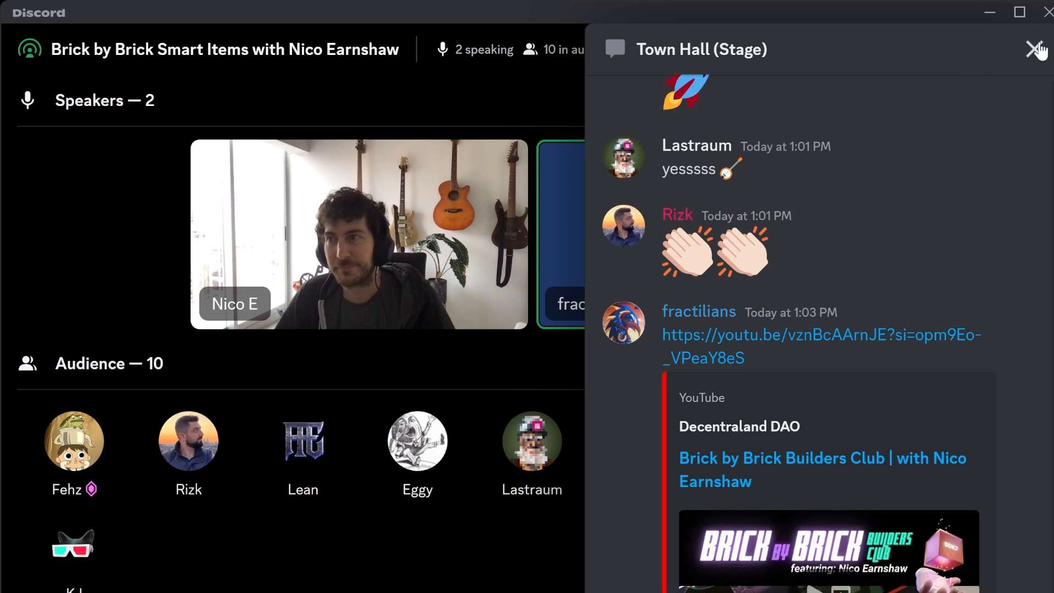
{"action": "left_click", "coordinate": [1034, 49]}
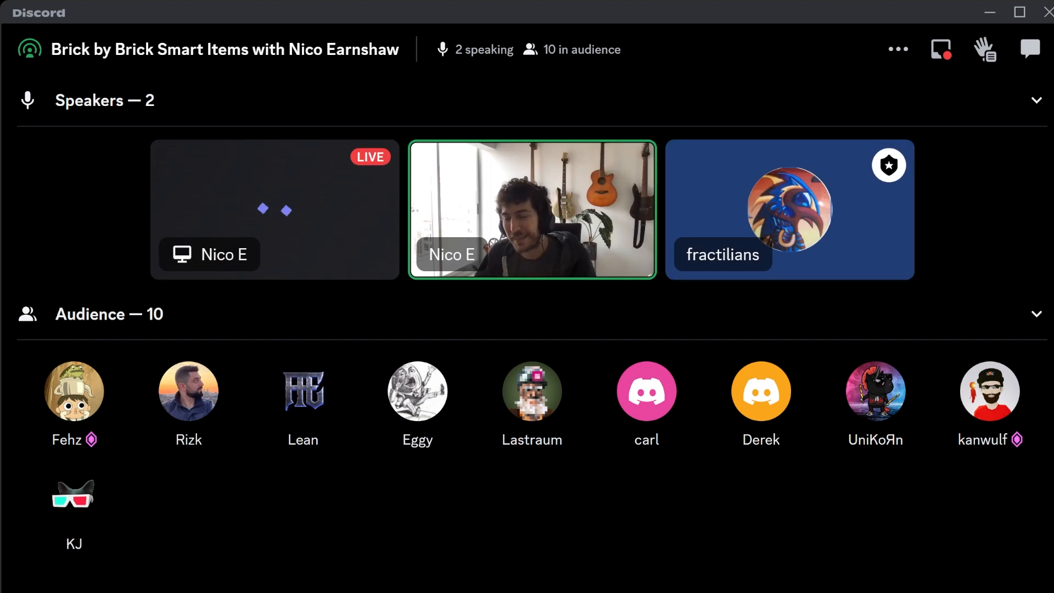
Open the speaker's live screen share in large view and mute the microphone
{"action": "left_click", "coordinate": [278, 190]}
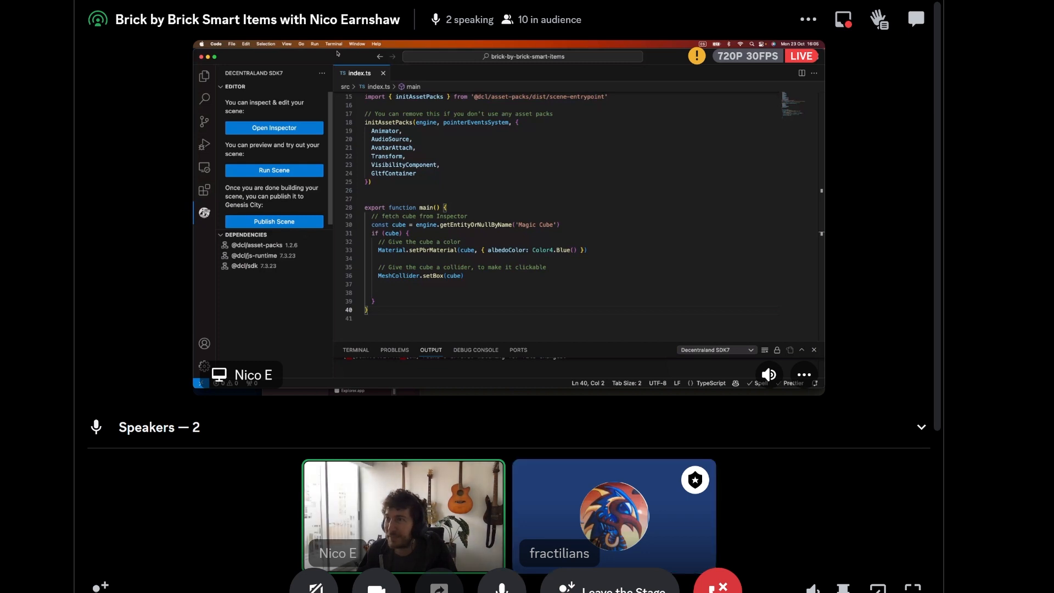
{"action": "left_click", "coordinate": [502, 586]}
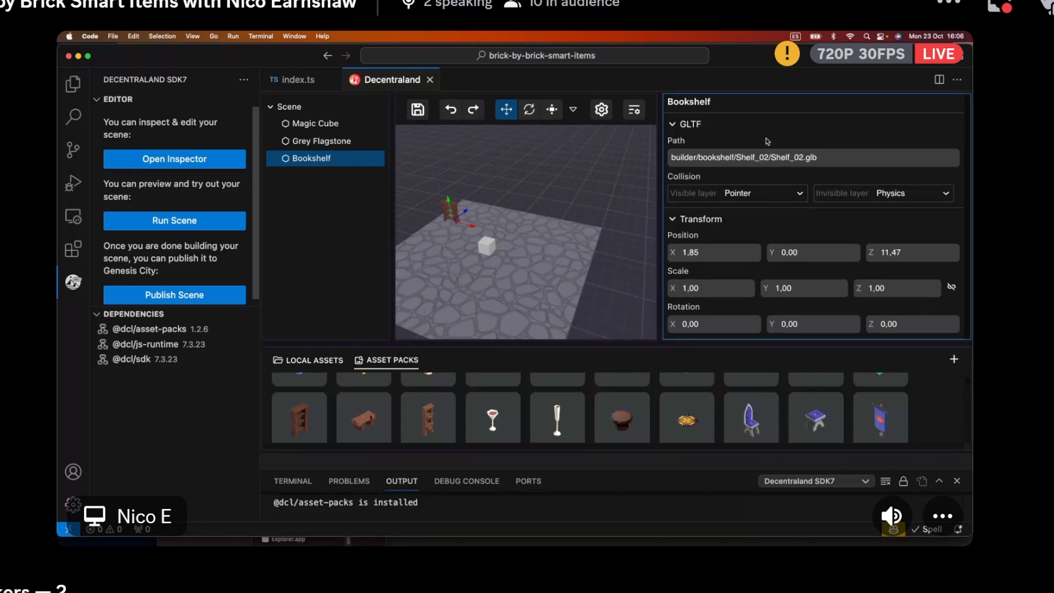
Set the Bookshelf's Y rotation to 90 and its Y scale to 2, then collapse its Transform settings
{"action": "left_click", "coordinate": [812, 158]}
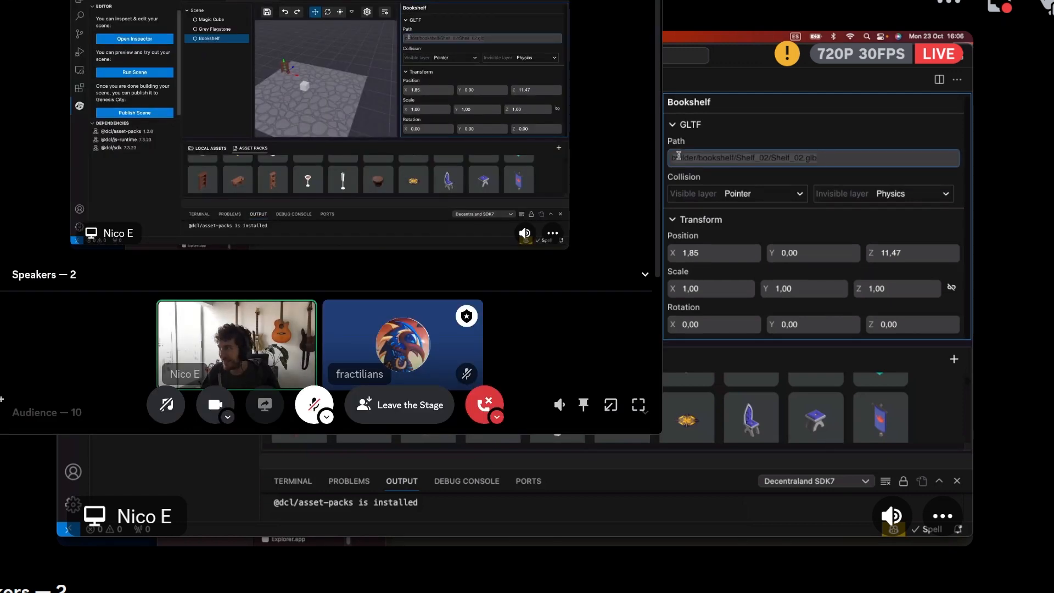
{"action": "left_click_drag", "start_coordinate": [771, 158], "coordinate": [816, 159]}
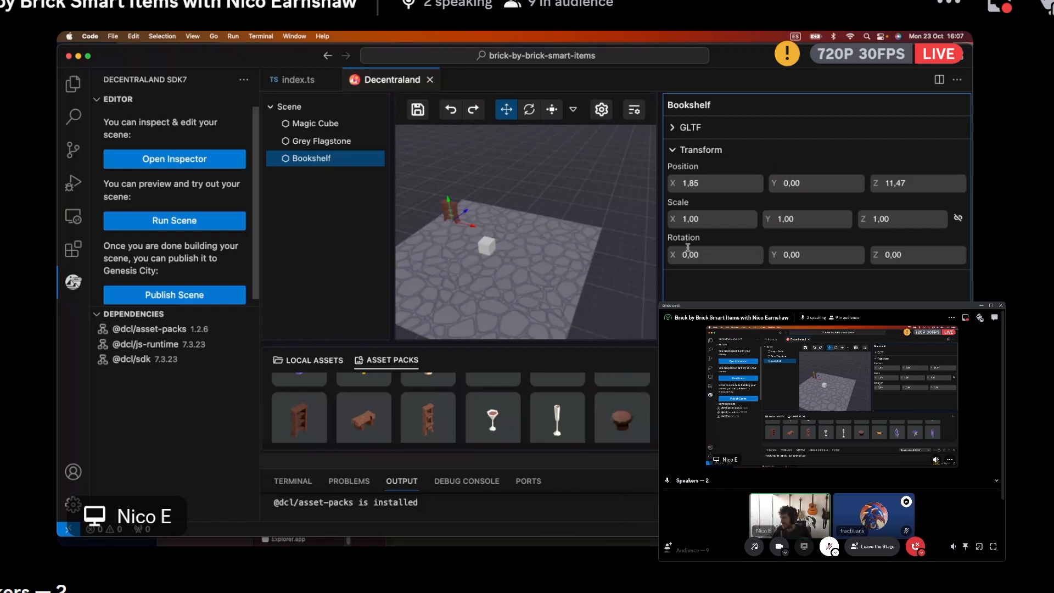
{"action": "left_click", "coordinate": [786, 254]}
{"action": "type", "text": "9"}
{"action": "left_click", "coordinate": [774, 219]}
{"action": "type", "text": "2"}
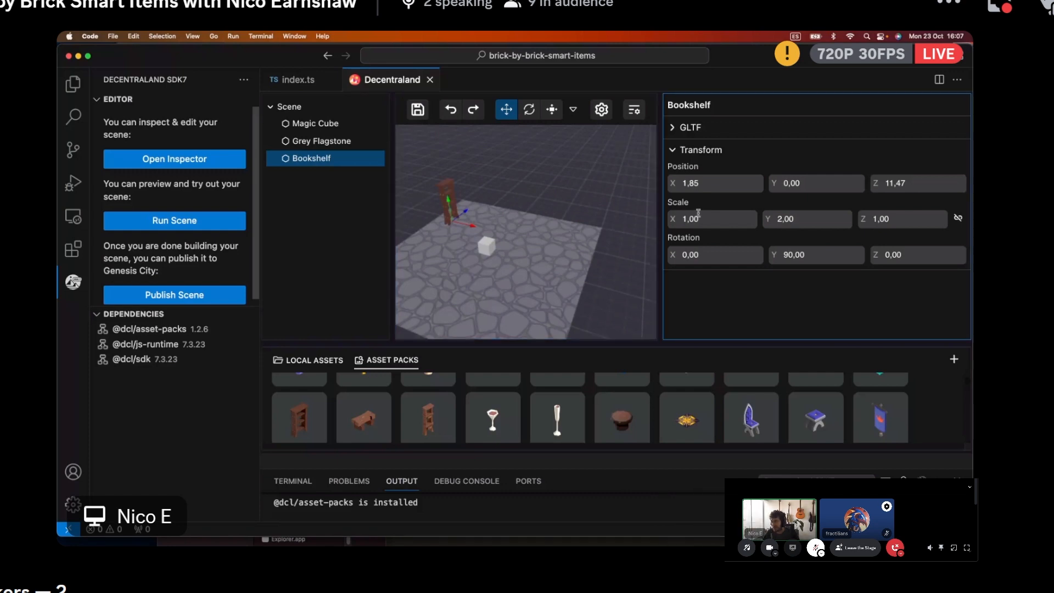
{"action": "left_click", "coordinate": [673, 149]}
Open the Smart Items asset pack and look through its item categories
{"action": "scroll", "coordinate": [554, 412], "scroll_direction": "down", "scroll_amount": 3}
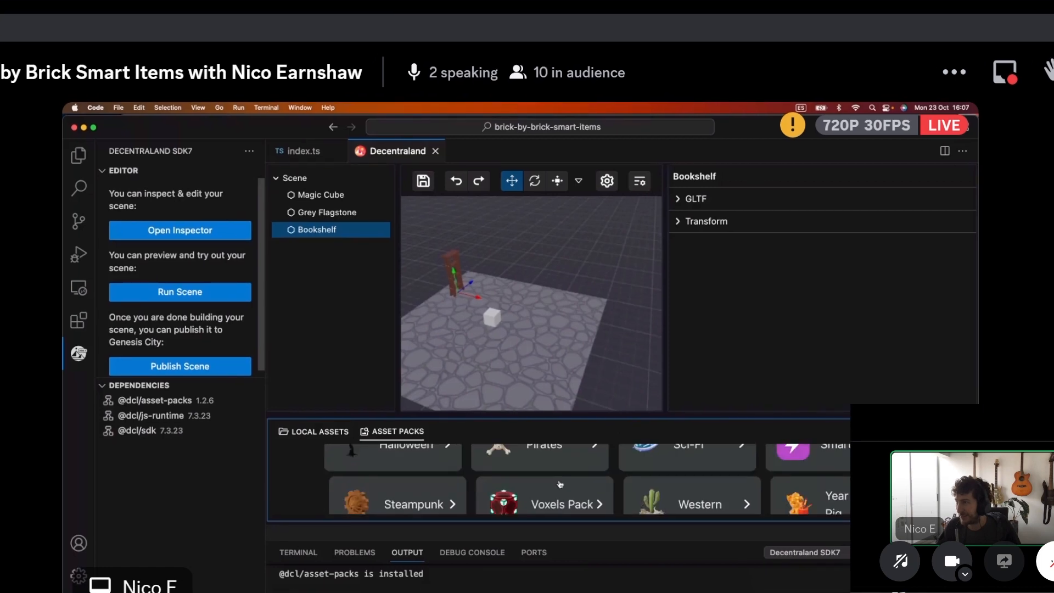
{"action": "scroll", "coordinate": [560, 484], "scroll_direction": "up", "scroll_amount": 3}
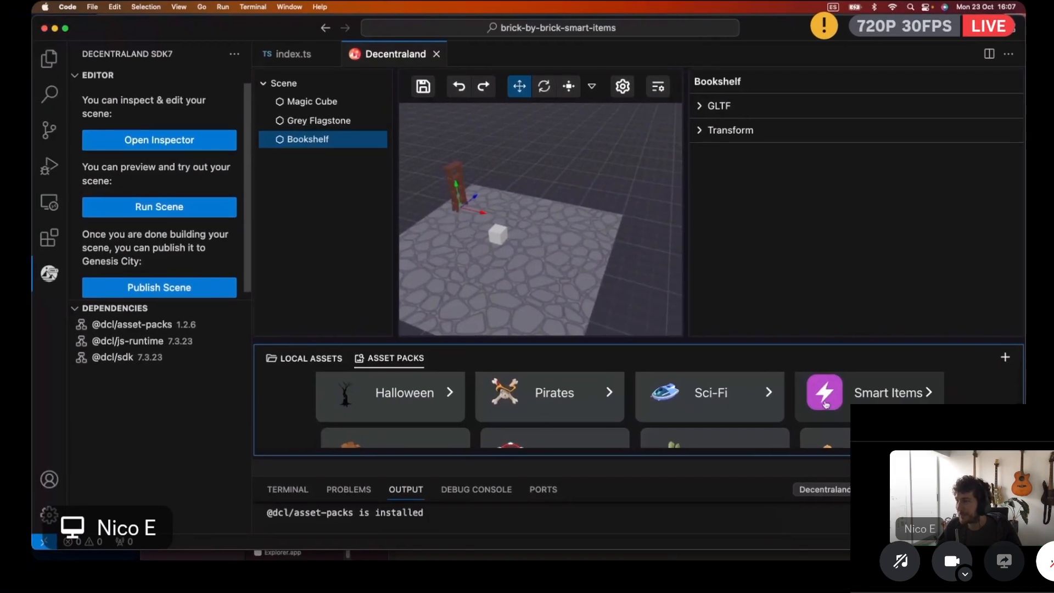
{"action": "left_click", "coordinate": [822, 411]}
{"action": "scroll", "coordinate": [476, 412], "scroll_direction": "down", "scroll_amount": 2}
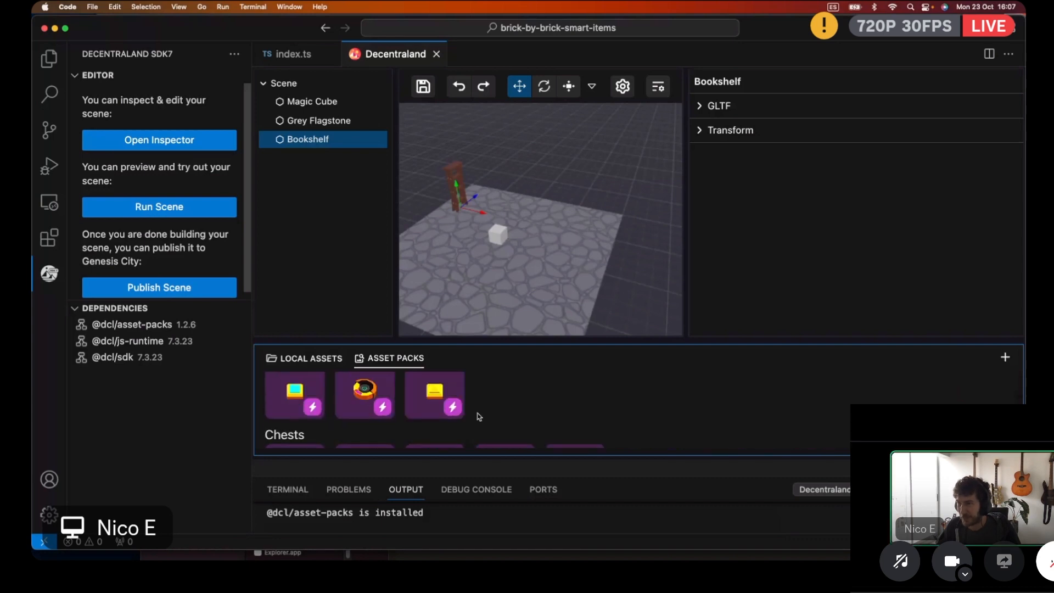
{"action": "scroll", "coordinate": [478, 417], "scroll_direction": "down", "scroll_amount": 3}
{"action": "scroll", "coordinate": [478, 417], "scroll_direction": "down", "scroll_amount": 2}
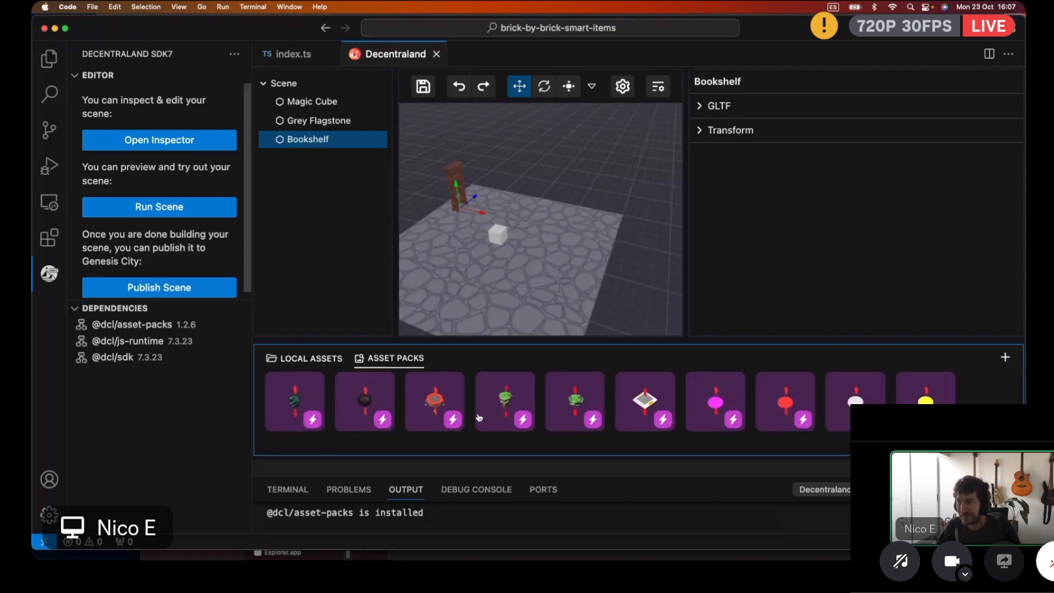
{"action": "scroll", "coordinate": [478, 417], "scroll_direction": "down", "scroll_amount": 2}
{"action": "scroll", "coordinate": [479, 417], "scroll_direction": "up", "scroll_amount": 2}
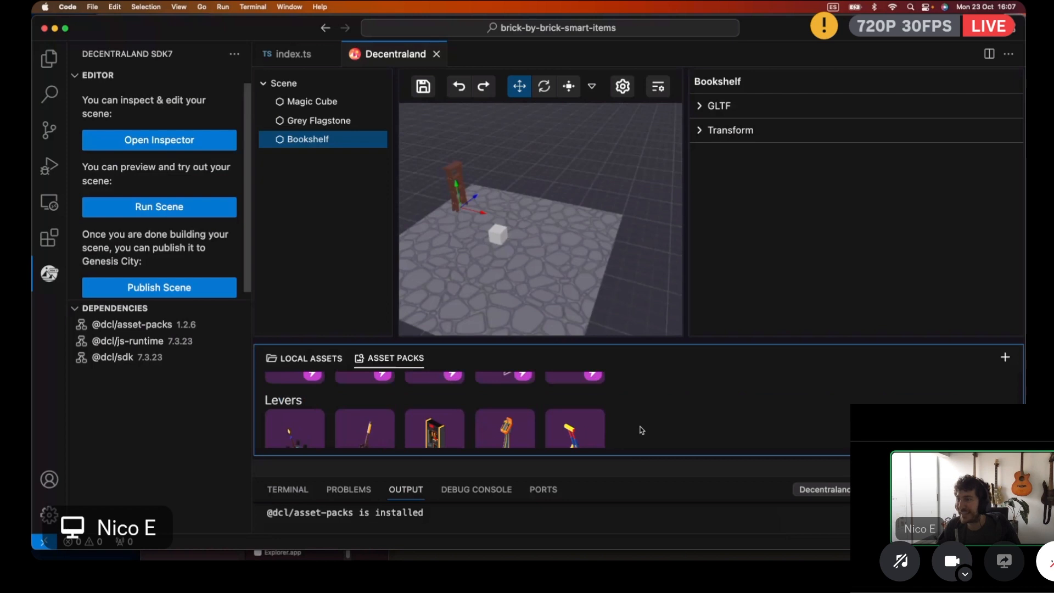
{"action": "scroll", "coordinate": [526, 420], "scroll_direction": "up", "scroll_amount": 6}
{"action": "scroll", "coordinate": [526, 420], "scroll_direction": "up", "scroll_amount": 2}
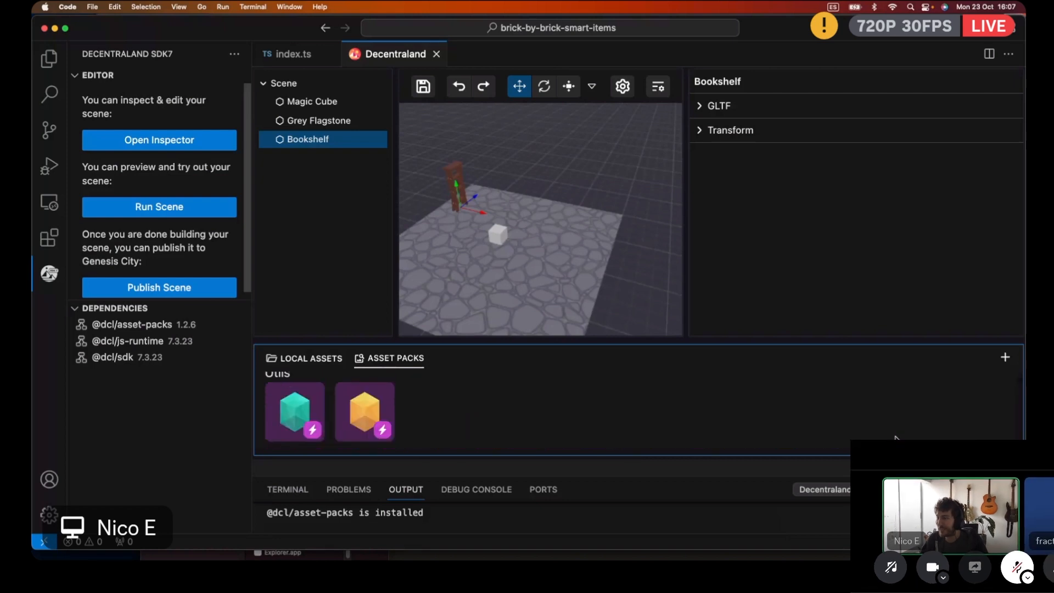
Enlarge the asset browser and examine the smart items from Buttons to Doors and Platforms
{"action": "mouse_move", "coordinate": [495, 341]}
{"action": "left_mouse_down"}
{"action": "mouse_move", "coordinate": [496, 389]}
{"action": "mouse_move", "coordinate": [491, 324]}
{"action": "left_mouse_up"}
{"action": "scroll", "coordinate": [500, 443], "scroll_direction": "down", "scroll_amount": 3}
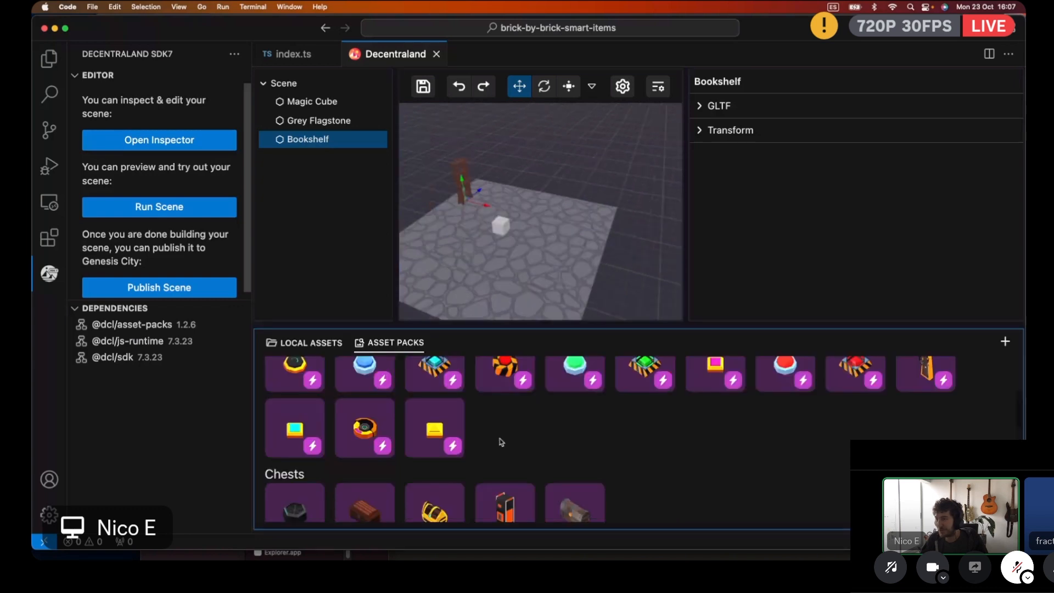
{"action": "scroll", "coordinate": [510, 441], "scroll_direction": "down", "scroll_amount": 2}
{"action": "scroll", "coordinate": [505, 439], "scroll_direction": "down", "scroll_amount": 5}
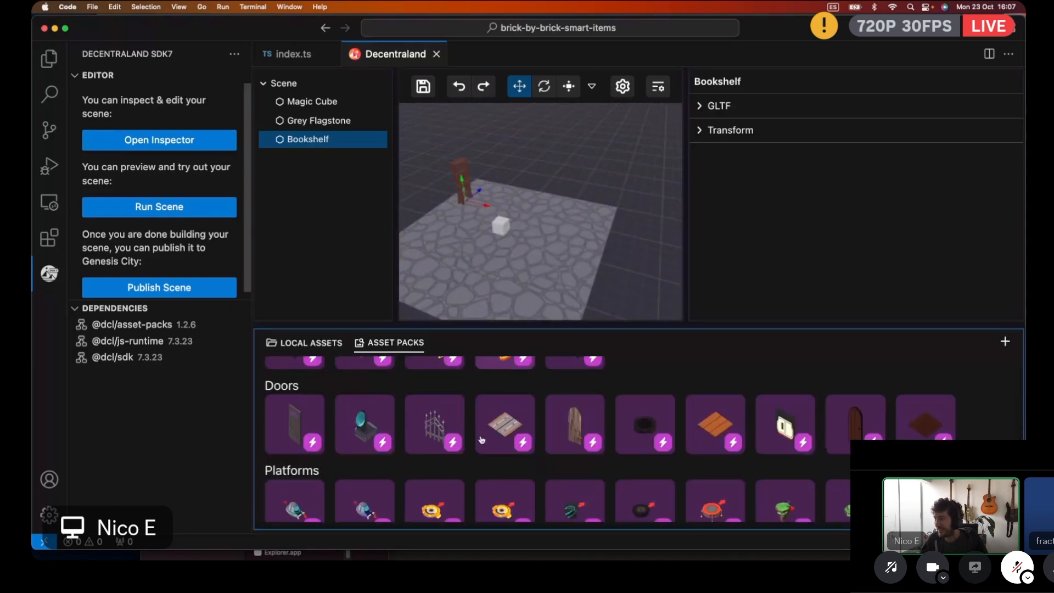
{"action": "scroll", "coordinate": [481, 439], "scroll_direction": "up", "scroll_amount": 2}
{"action": "scroll", "coordinate": [454, 444], "scroll_direction": "down", "scroll_amount": 2}
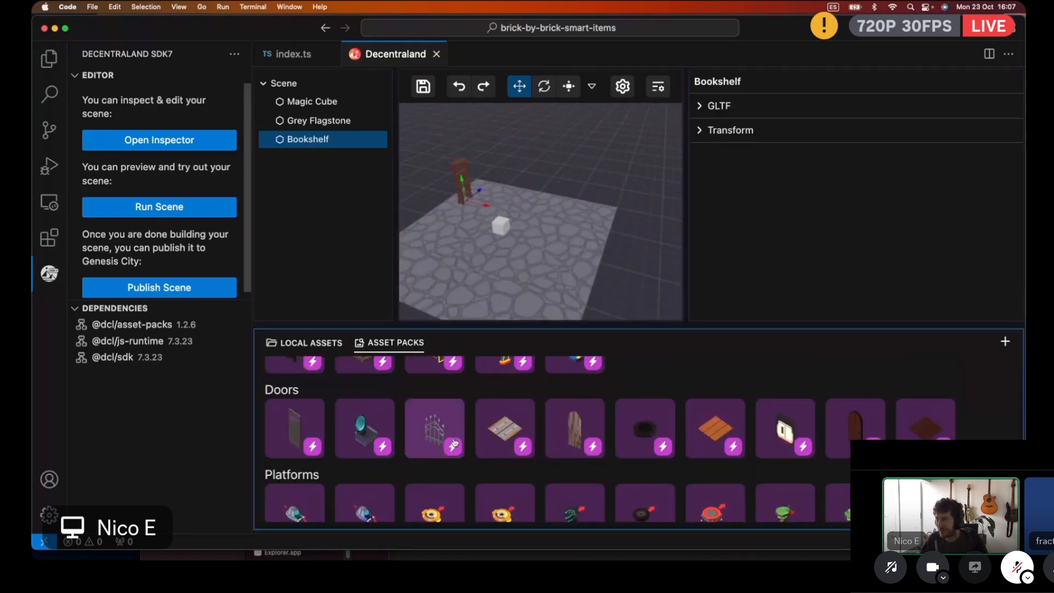
{"action": "scroll", "coordinate": [333, 409], "scroll_direction": "up", "scroll_amount": 10}
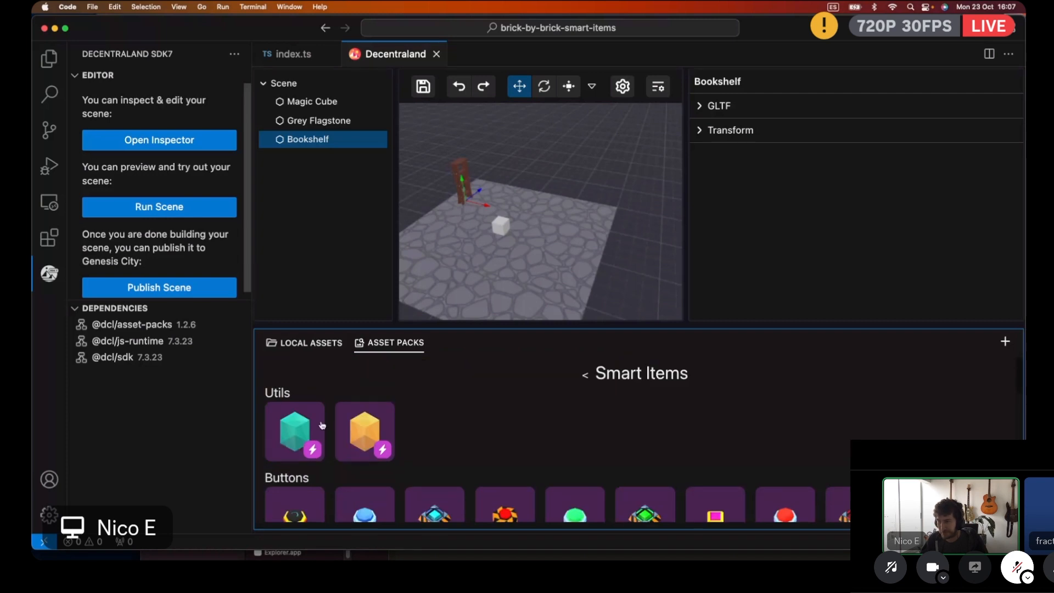
Place the wooden chest from the Chests smart items on the flagstone floor near the Magic Cube
{"action": "scroll", "coordinate": [417, 442], "scroll_direction": "down", "scroll_amount": 2}
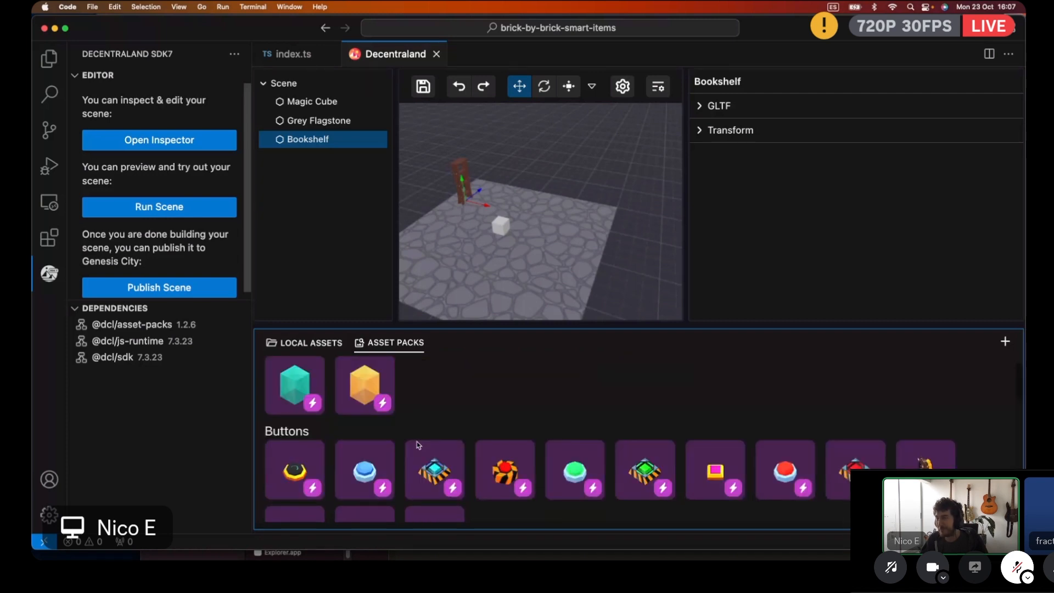
{"action": "scroll", "coordinate": [417, 441], "scroll_direction": "down", "scroll_amount": 2}
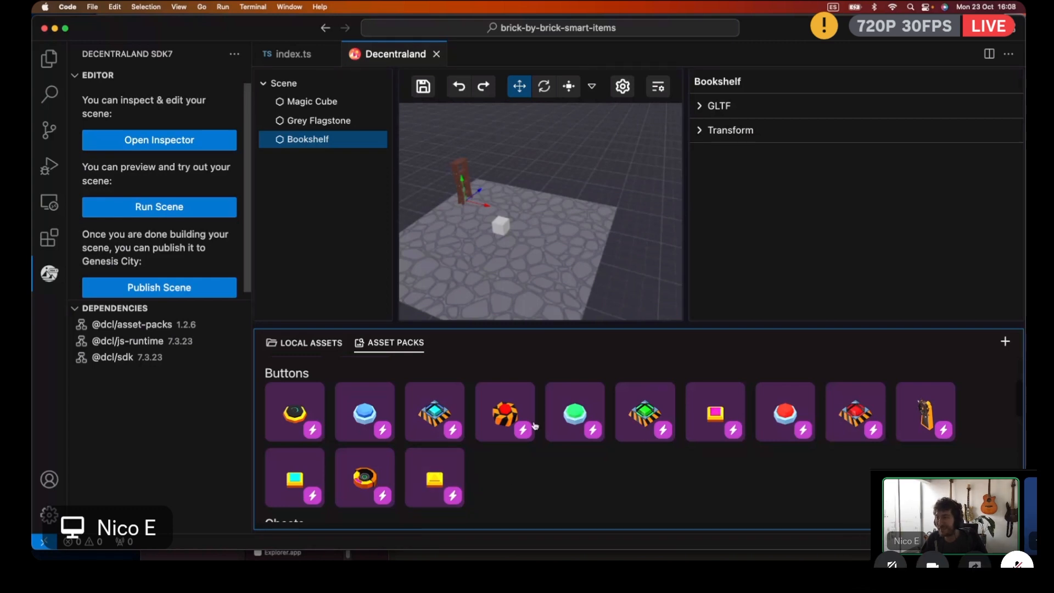
{"action": "scroll", "coordinate": [535, 469], "scroll_direction": "down", "scroll_amount": 1}
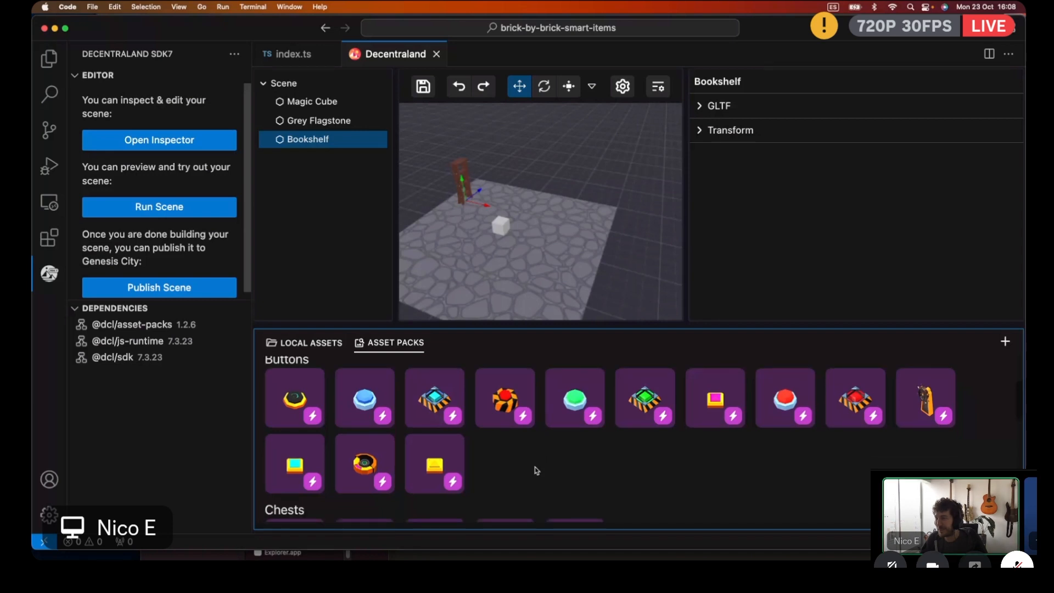
{"action": "scroll", "coordinate": [537, 471], "scroll_direction": "down", "scroll_amount": 5}
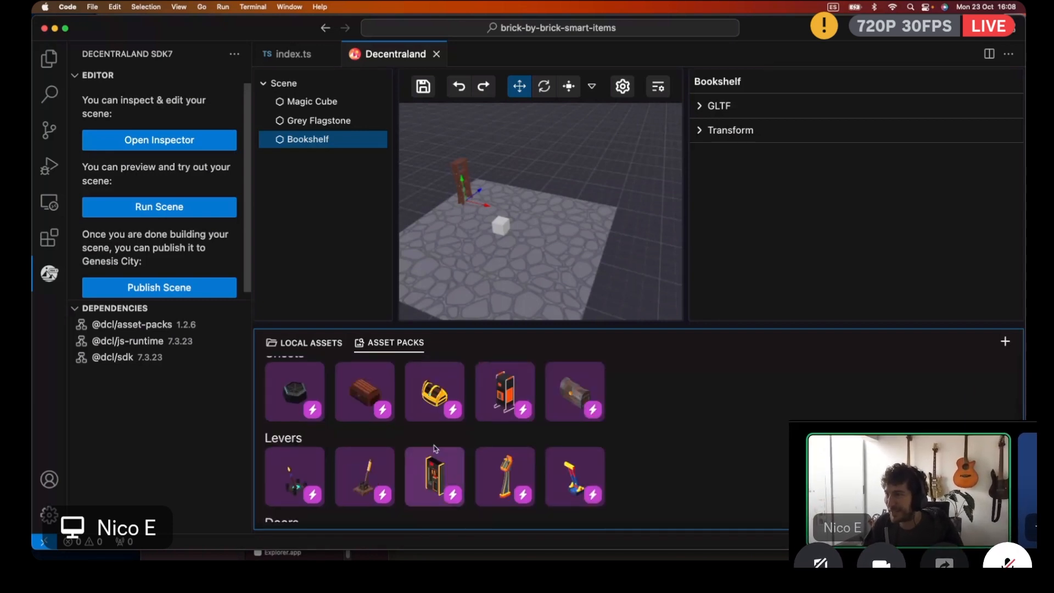
{"action": "scroll", "coordinate": [435, 448], "scroll_direction": "up", "scroll_amount": 3}
{"action": "left_click_drag", "start_coordinate": [365, 437], "coordinate": [516, 242]}
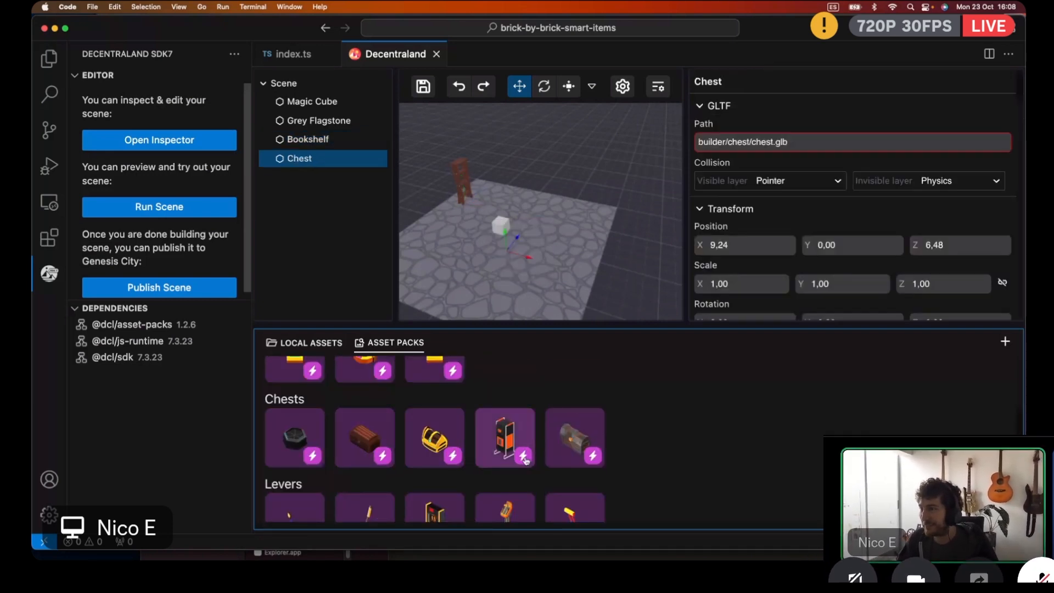
Add the Vertical Hallway Door and the Wooden Door from the Doors smart items to the scene
{"action": "scroll", "coordinate": [525, 460], "scroll_direction": "down", "scroll_amount": 5}
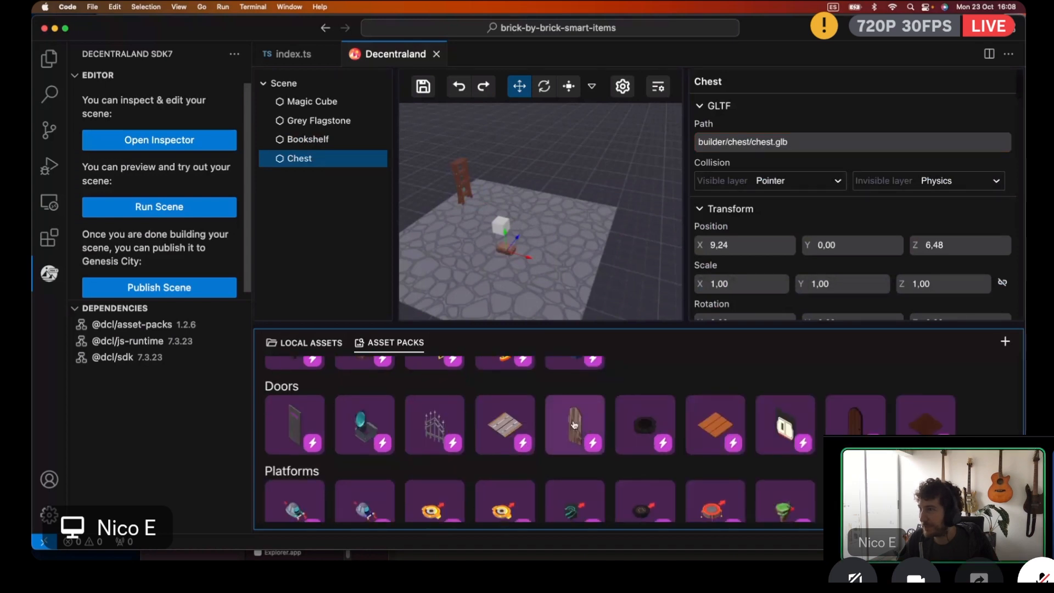
{"action": "left_click_drag", "start_coordinate": [784, 426], "coordinate": [528, 261]}
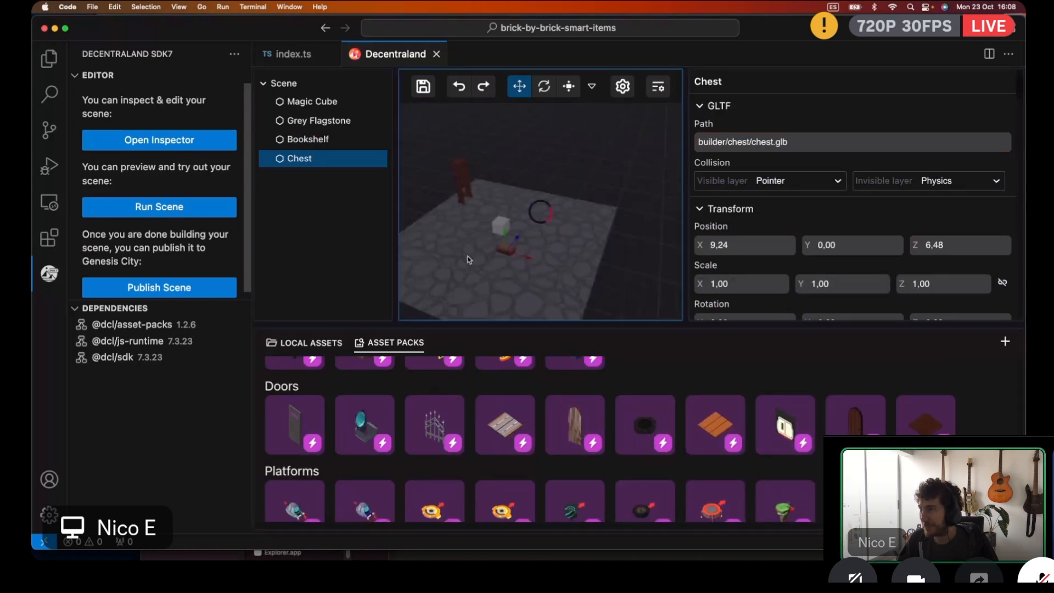
{"action": "left_click_drag", "start_coordinate": [855, 420], "coordinate": [555, 245]}
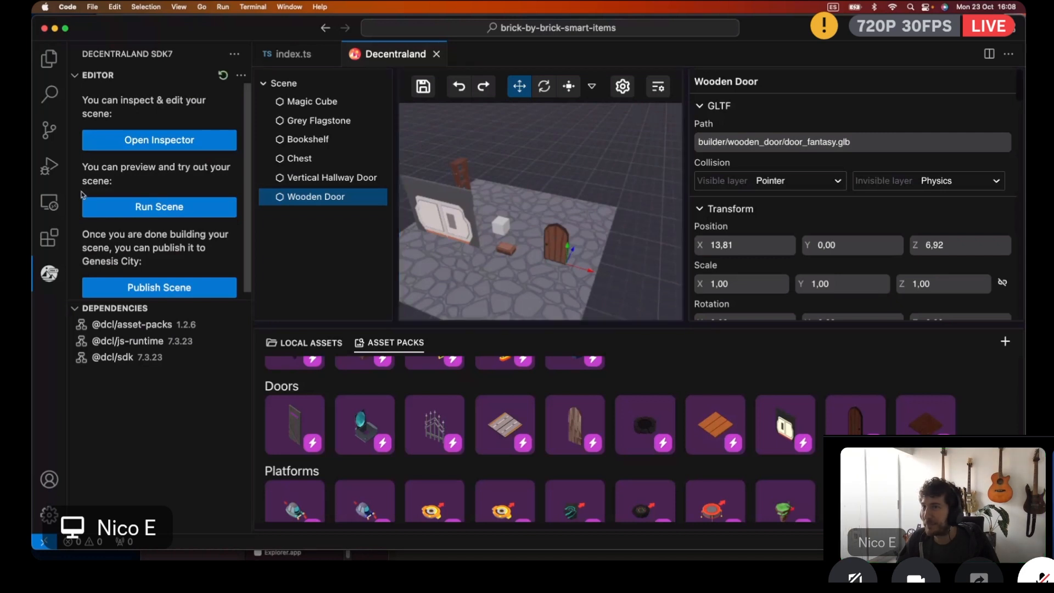
Run the scene preview and switch between the scene editor and the preview while it loads
{"action": "left_click", "coordinate": [151, 201]}
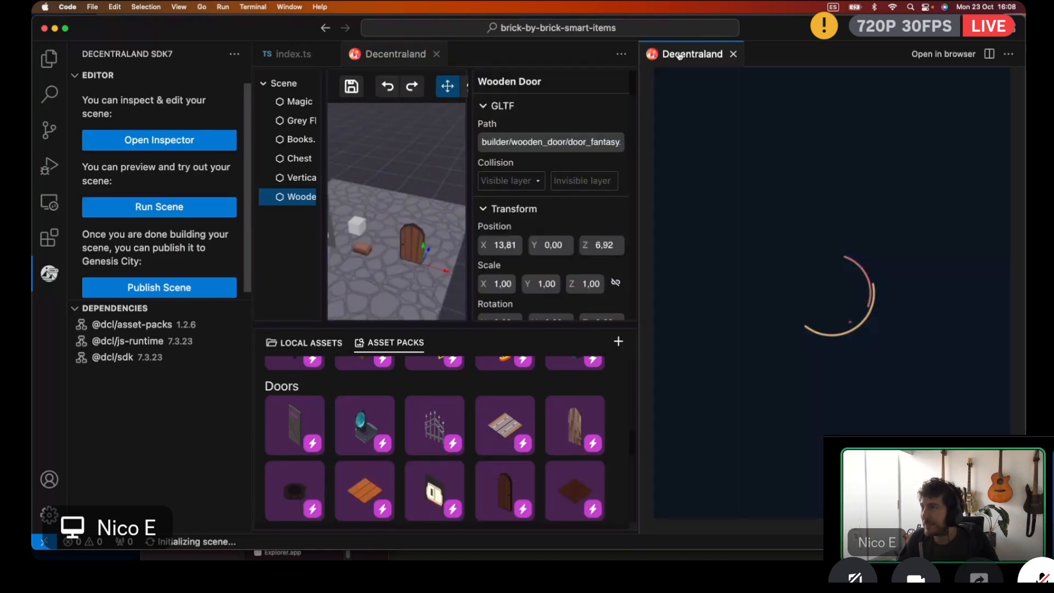
{"action": "scroll", "coordinate": [527, 296], "scroll_direction": "down", "scroll_amount": 5}
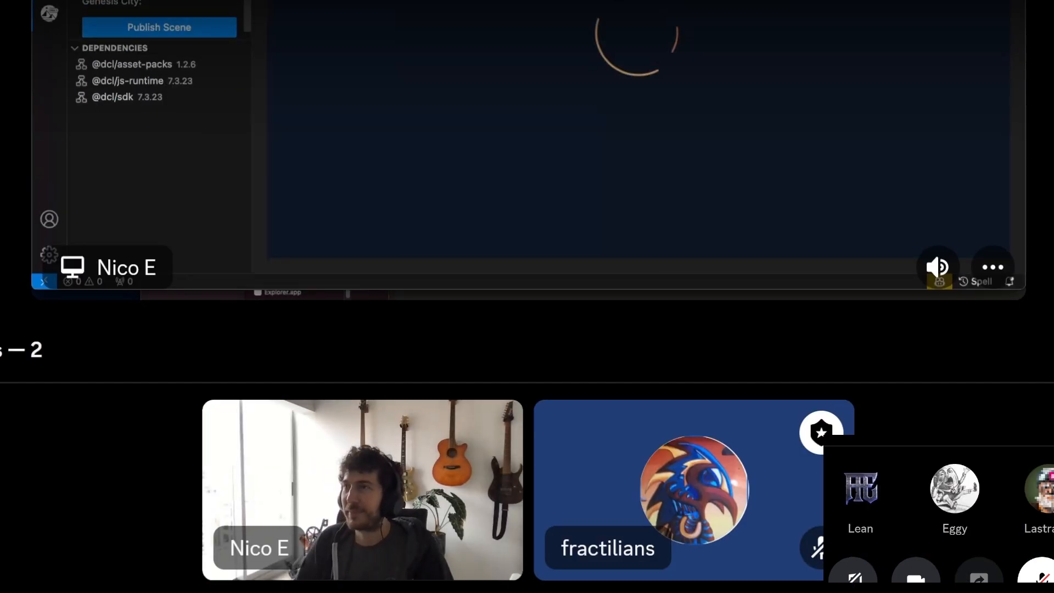
{"action": "scroll", "coordinate": [527, 297], "scroll_direction": "up", "scroll_amount": 5}
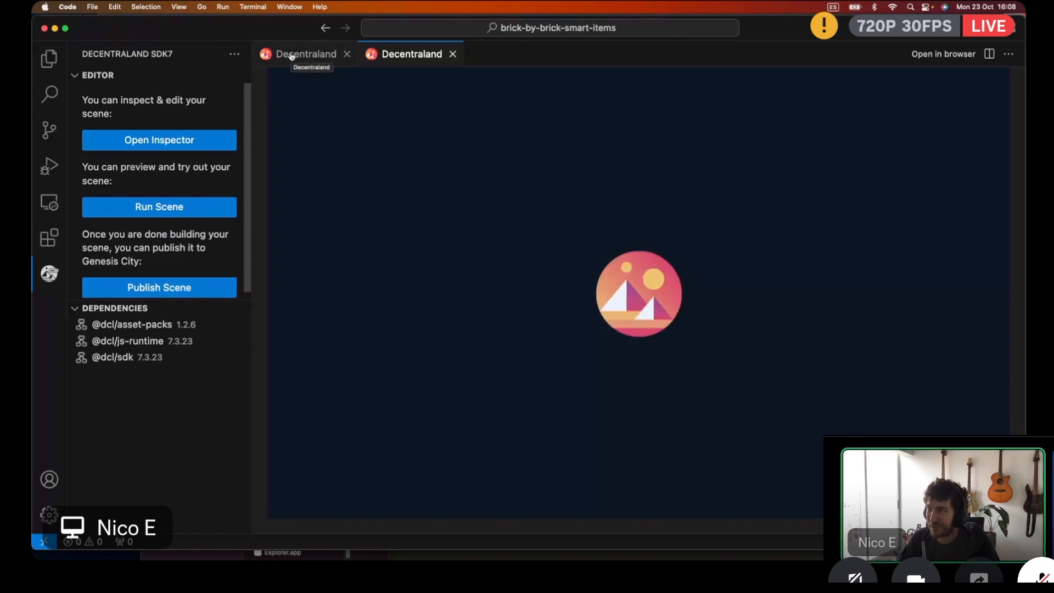
{"action": "left_click", "coordinate": [299, 54]}
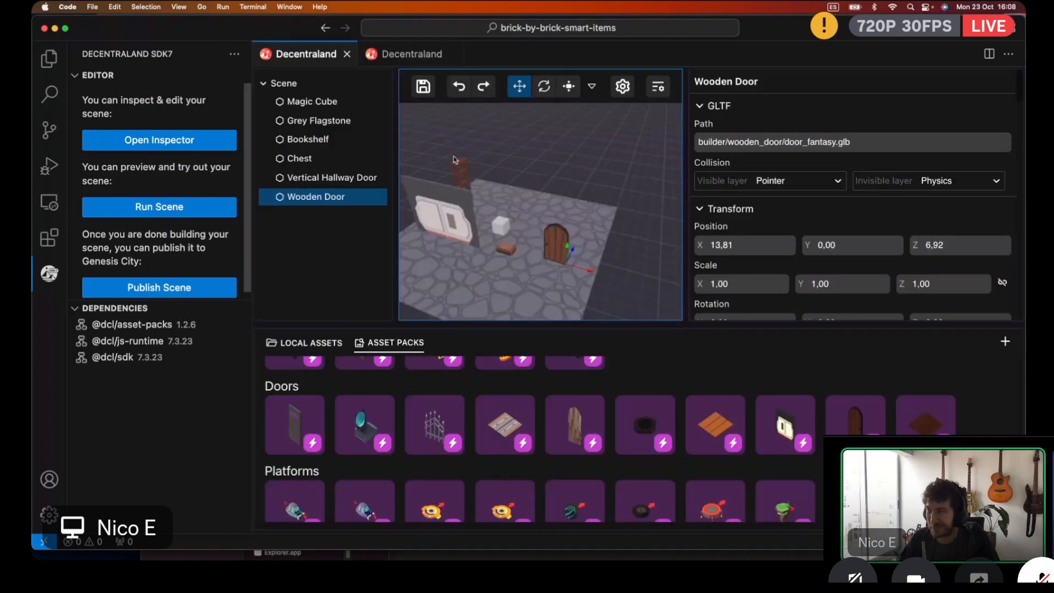
{"action": "left_click", "coordinate": [412, 53]}
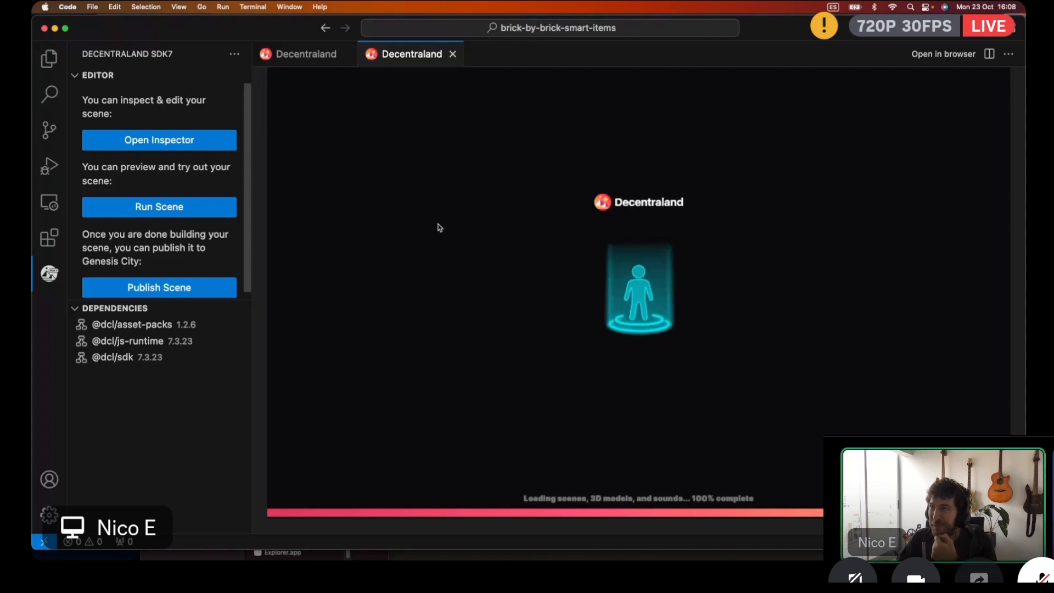
{"action": "left_click", "coordinate": [305, 55]}
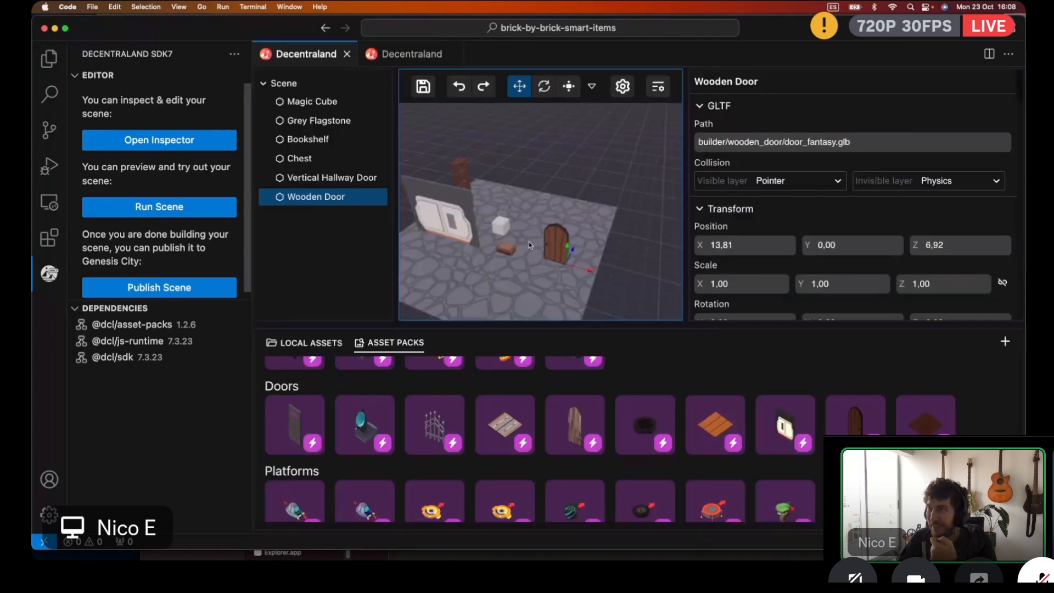
{"action": "left_click", "coordinate": [411, 54]}
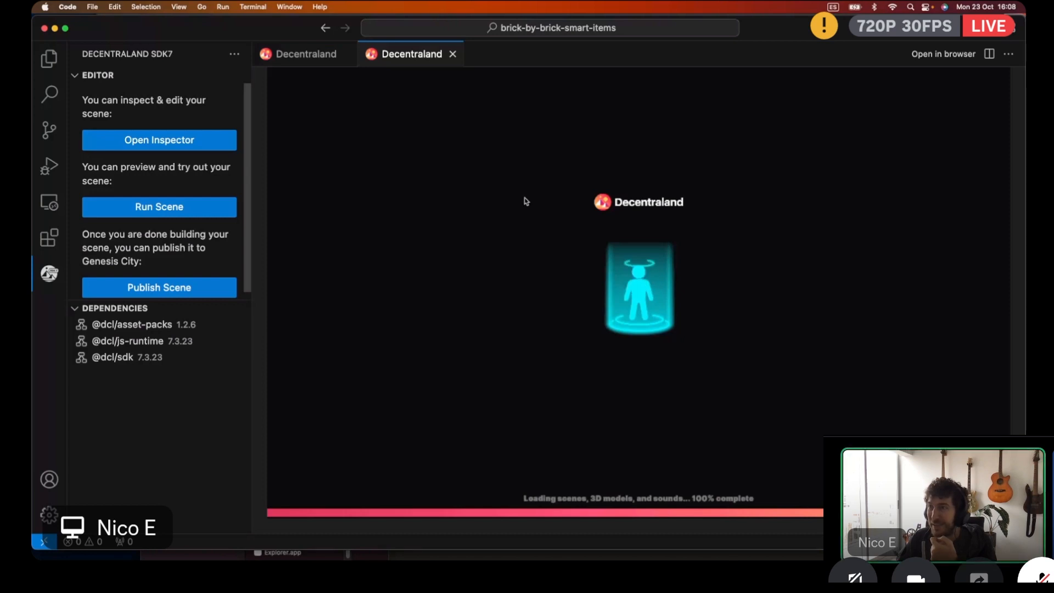
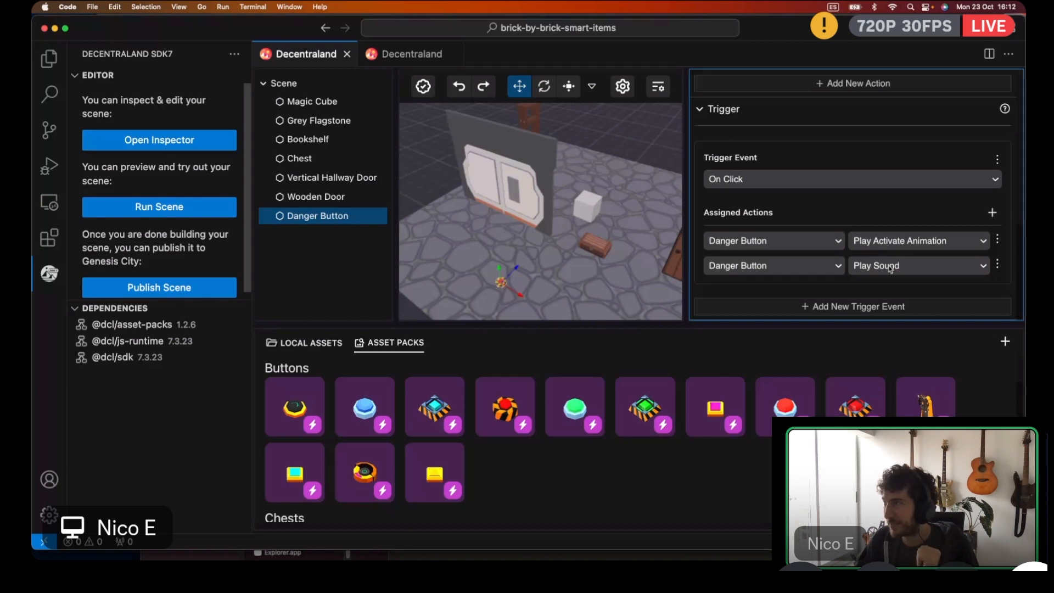
Add an assigned action to the Danger Button's On Click trigger that runs Open on the Vertical Hallway Door
{"action": "left_click", "coordinate": [991, 215]}
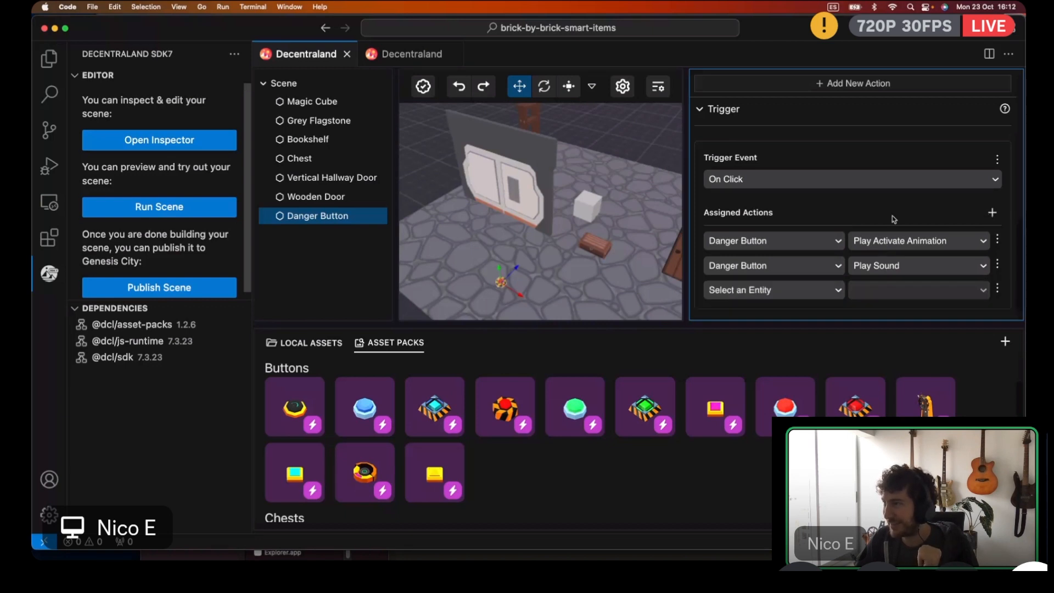
{"action": "scroll", "coordinate": [891, 219], "scroll_direction": "down", "scroll_amount": 1}
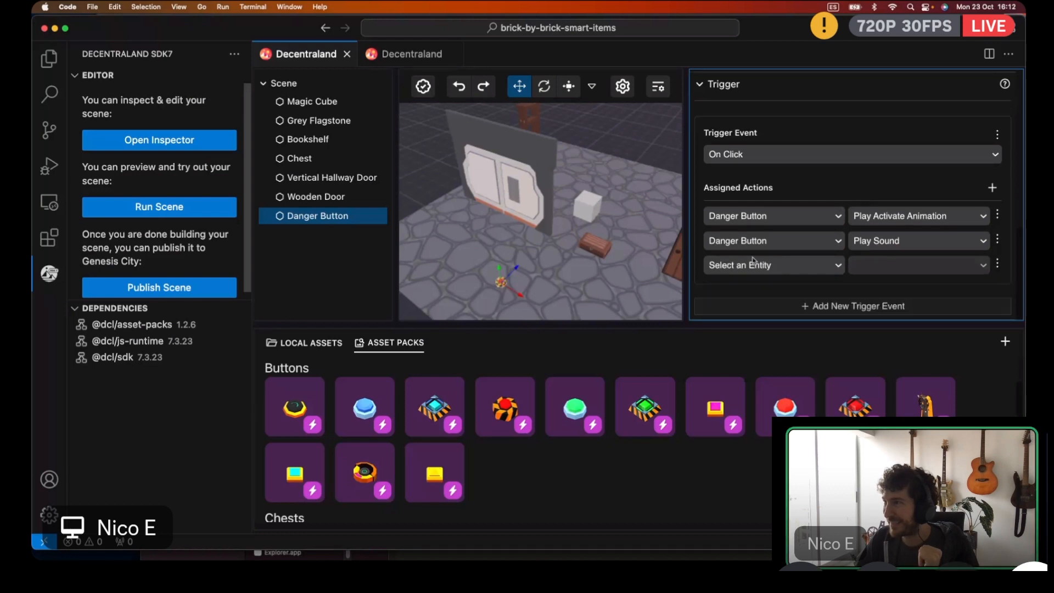
{"action": "left_click", "coordinate": [773, 268]}
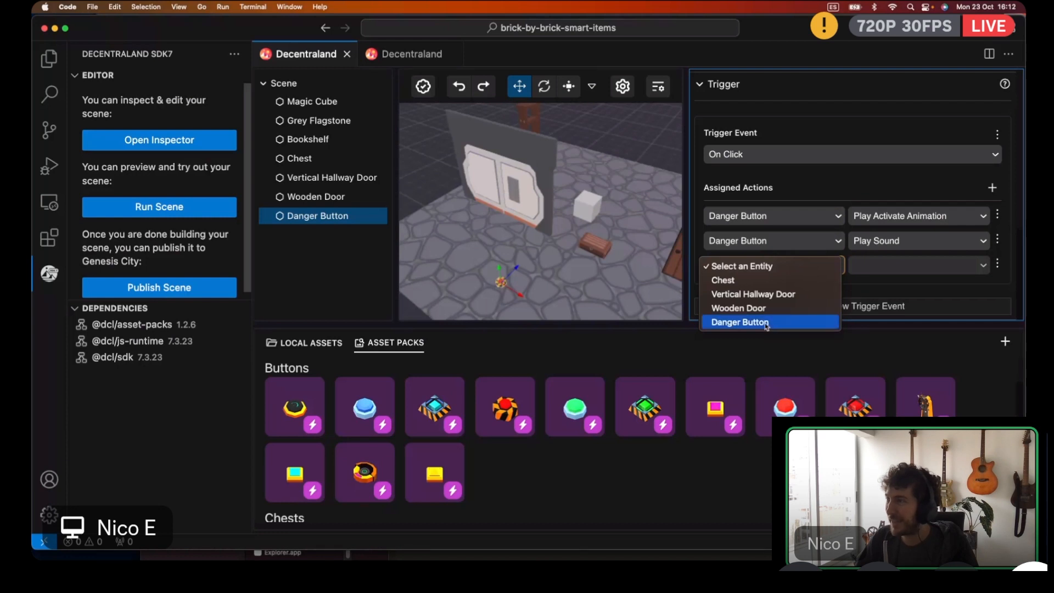
{"action": "left_click", "coordinate": [746, 294]}
{"action": "left_click", "coordinate": [878, 266]}
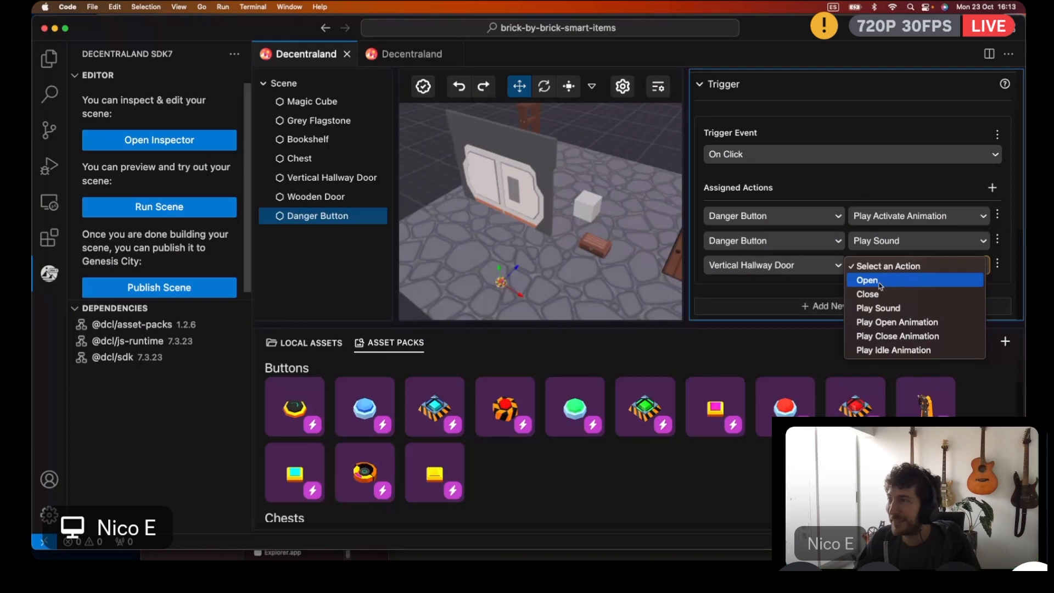
{"action": "left_click", "coordinate": [880, 281]}
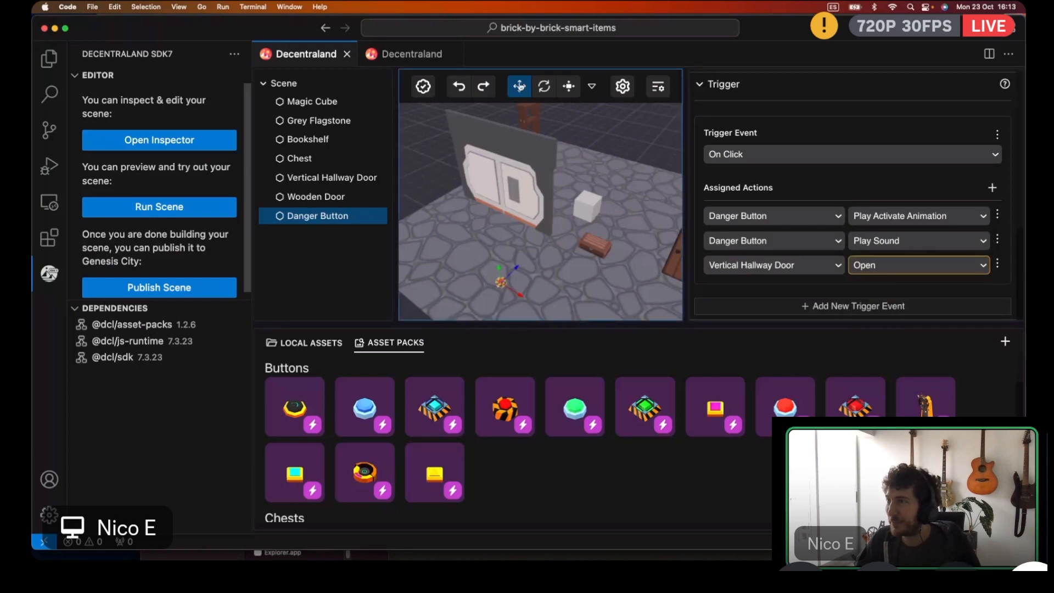
Switch to the running scene preview and look at the Danger Button and the doors around the avatar
{"action": "left_click", "coordinate": [412, 54]}
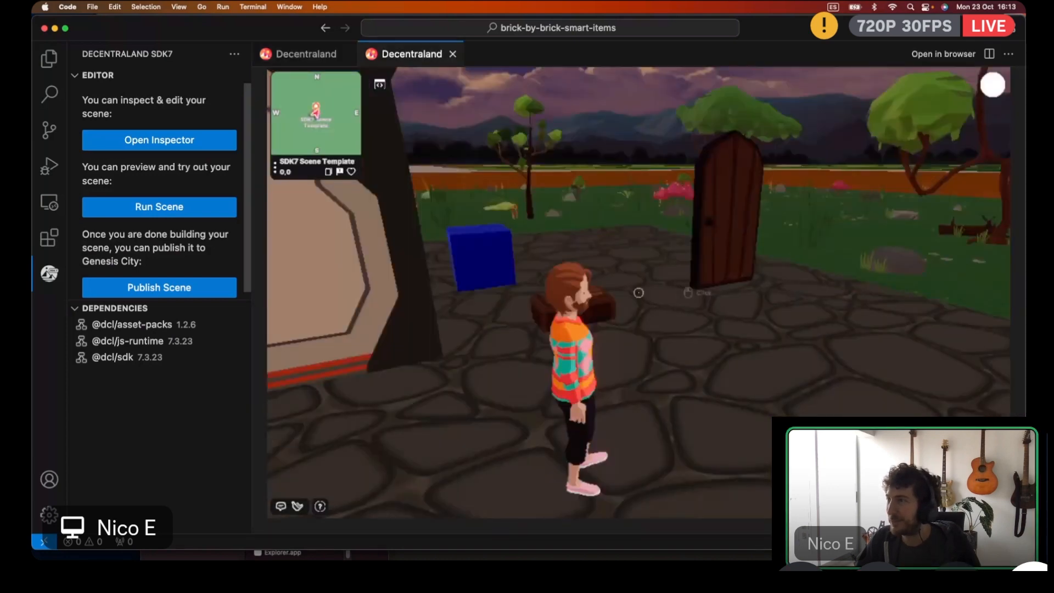
{"action": "scroll", "coordinate": [527, 296], "scroll_direction": "down", "scroll_amount": 2}
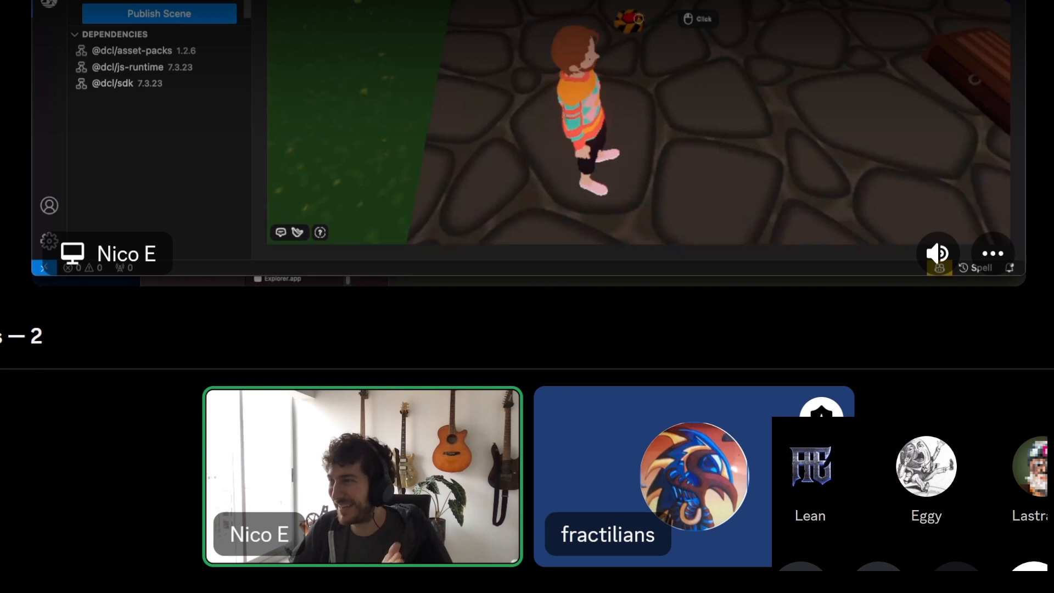
{"action": "scroll", "coordinate": [526, 296], "scroll_direction": "up", "scroll_amount": 1}
{"action": "scroll", "coordinate": [526, 296], "scroll_direction": "up", "scroll_amount": 1}
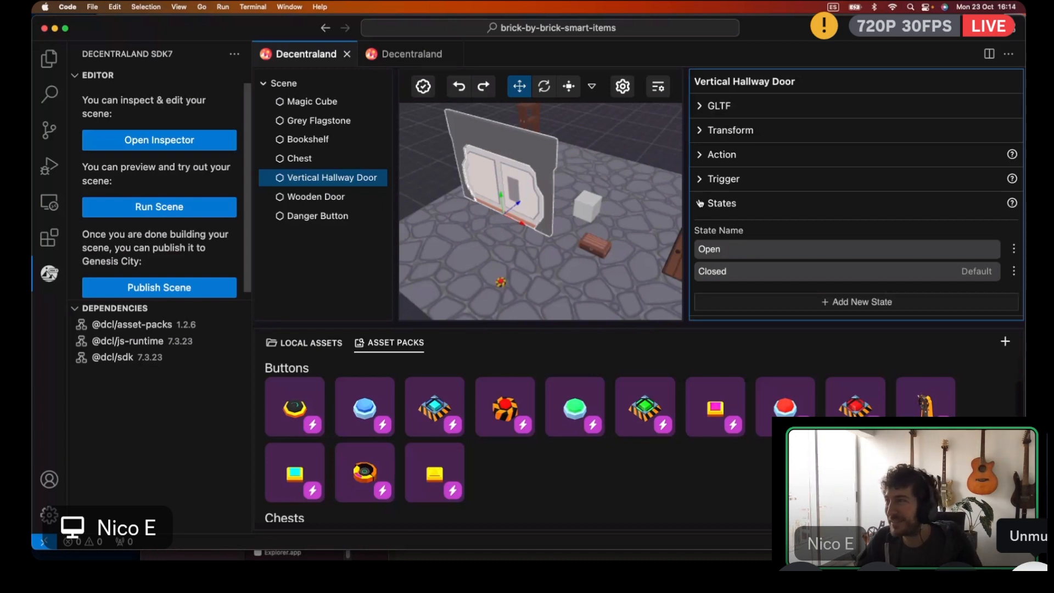
Add a new state named Locked to the Vertical Hallway Door
{"action": "left_click", "coordinate": [524, 215]}
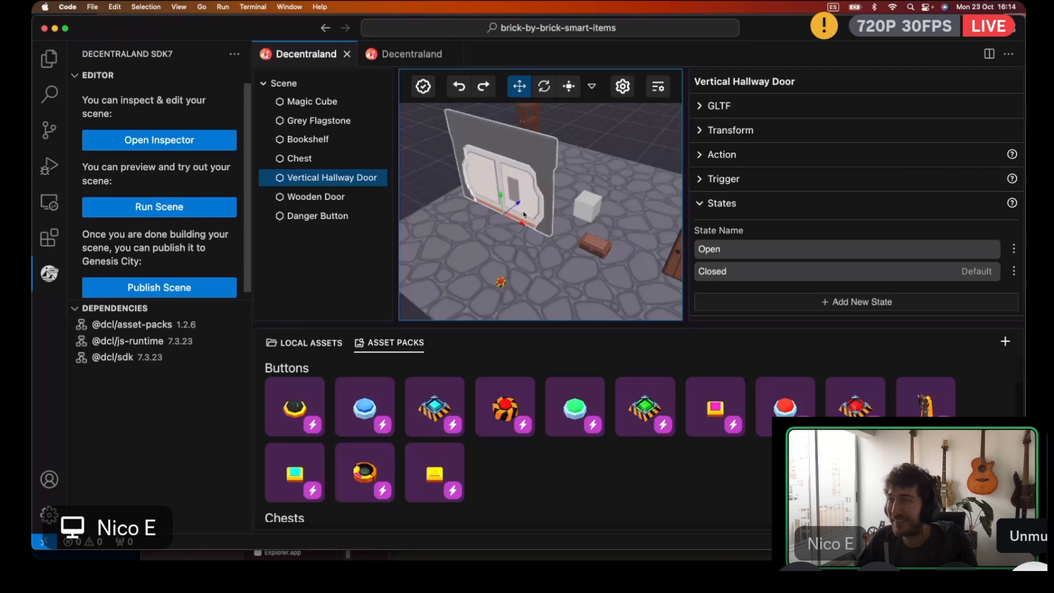
{"action": "left_click", "coordinate": [739, 237]}
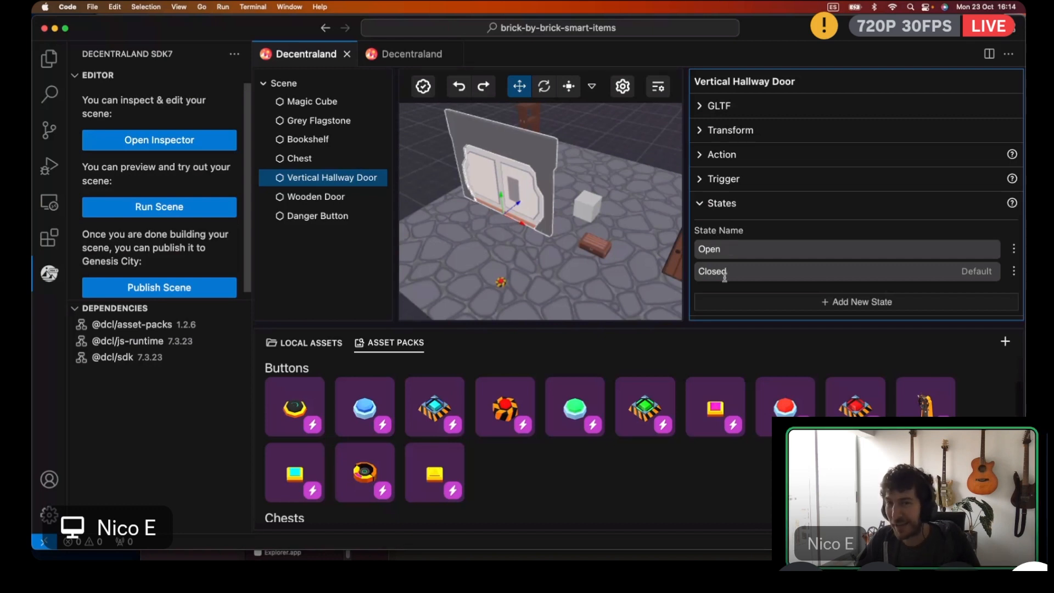
{"action": "left_click", "coordinate": [835, 302]}
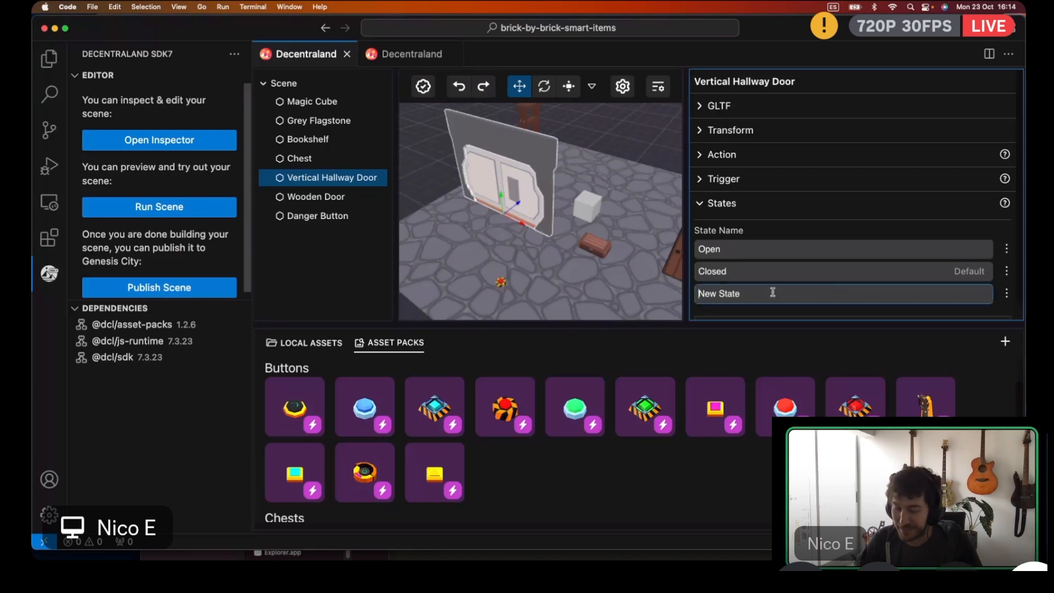
{"action": "left_click_drag", "start_coordinate": [771, 292], "coordinate": [628, 289]}
{"action": "type", "text": "Locked"}
{"action": "scroll", "coordinate": [736, 271], "scroll_direction": "down", "scroll_amount": 1}
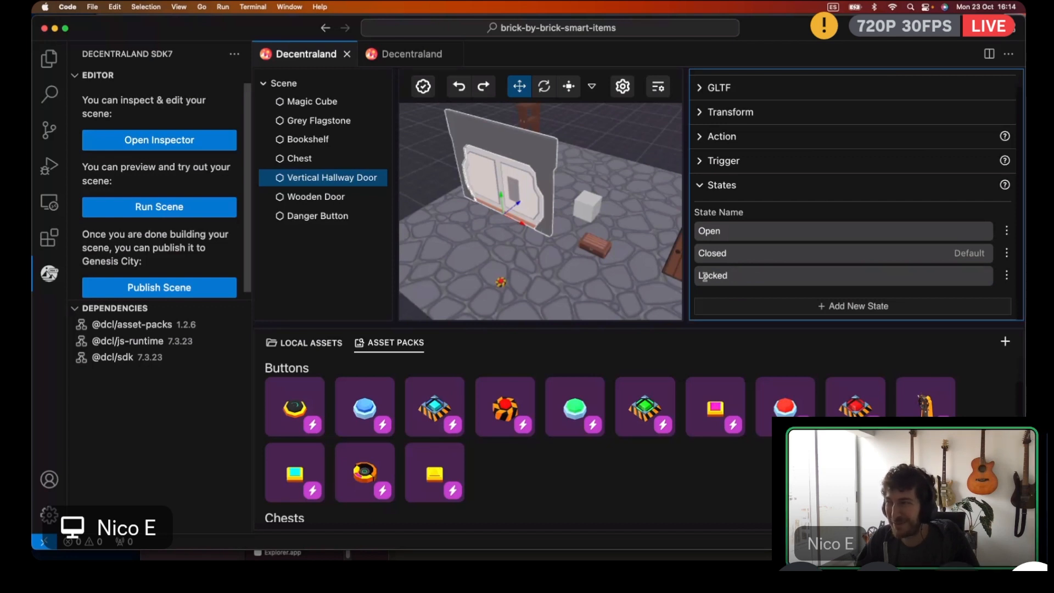
{"action": "left_click_drag", "start_coordinate": [704, 277], "coordinate": [743, 280]}
{"action": "type", "text": "Locked"}
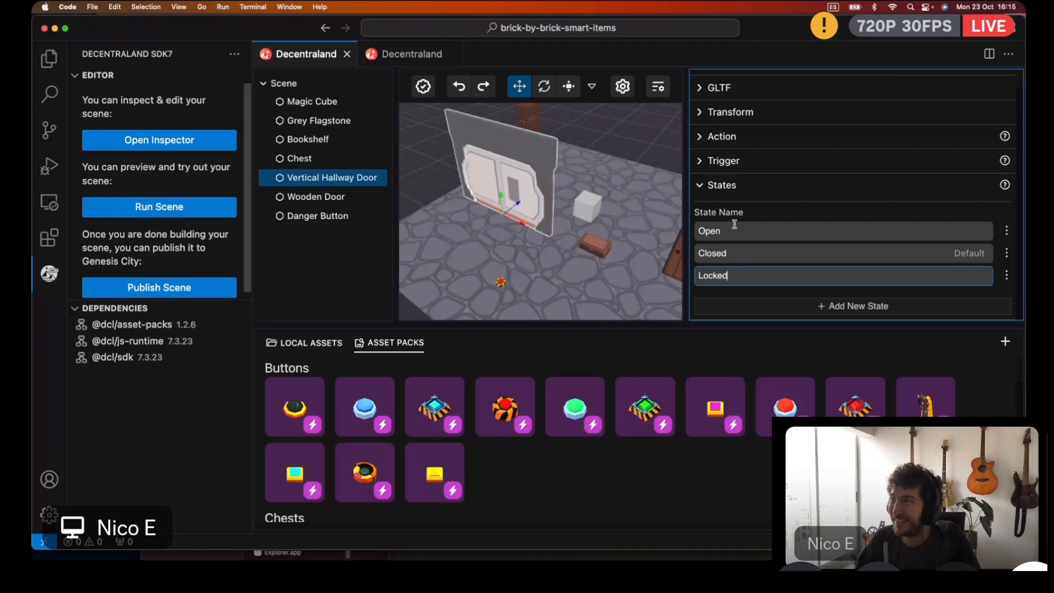
Examine the Vertical Hallway Door's actions, from the Open and Close state actions to the animation actions
{"action": "left_click", "coordinate": [698, 185]}
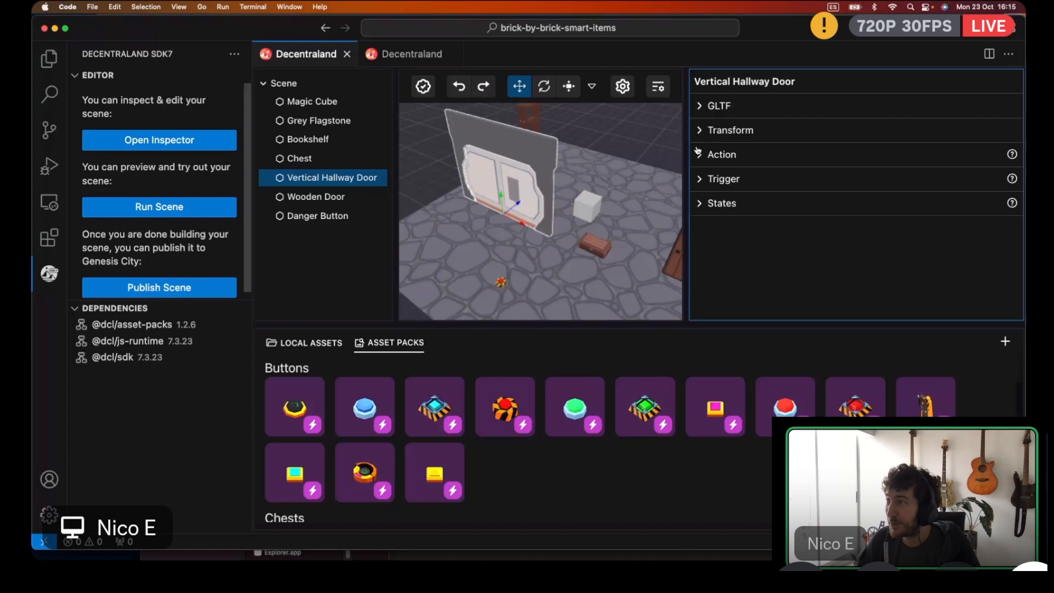
{"action": "left_click", "coordinate": [720, 154]}
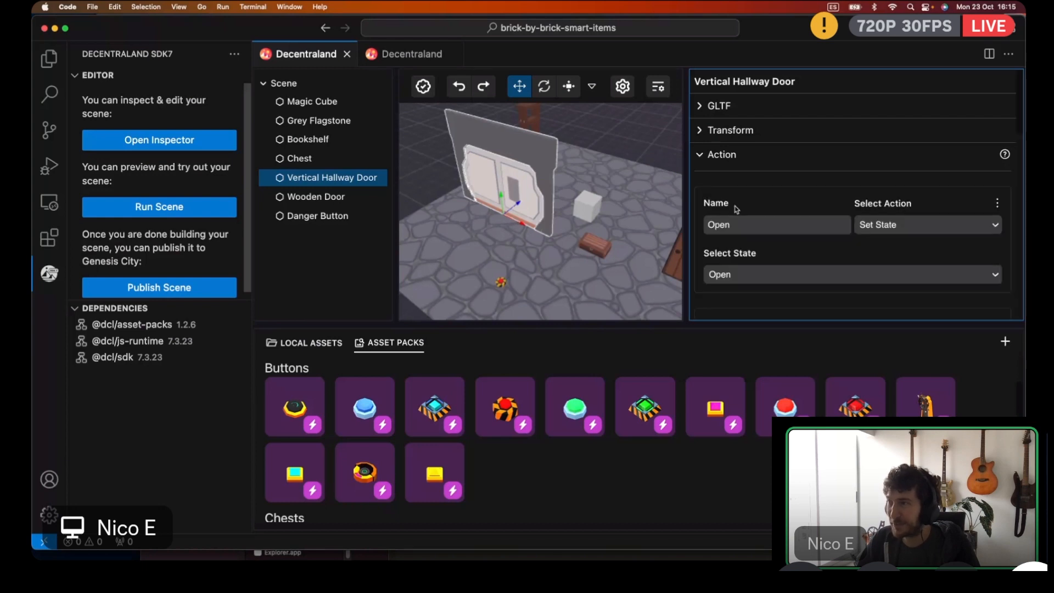
{"action": "scroll", "coordinate": [745, 181], "scroll_direction": "down", "scroll_amount": 2}
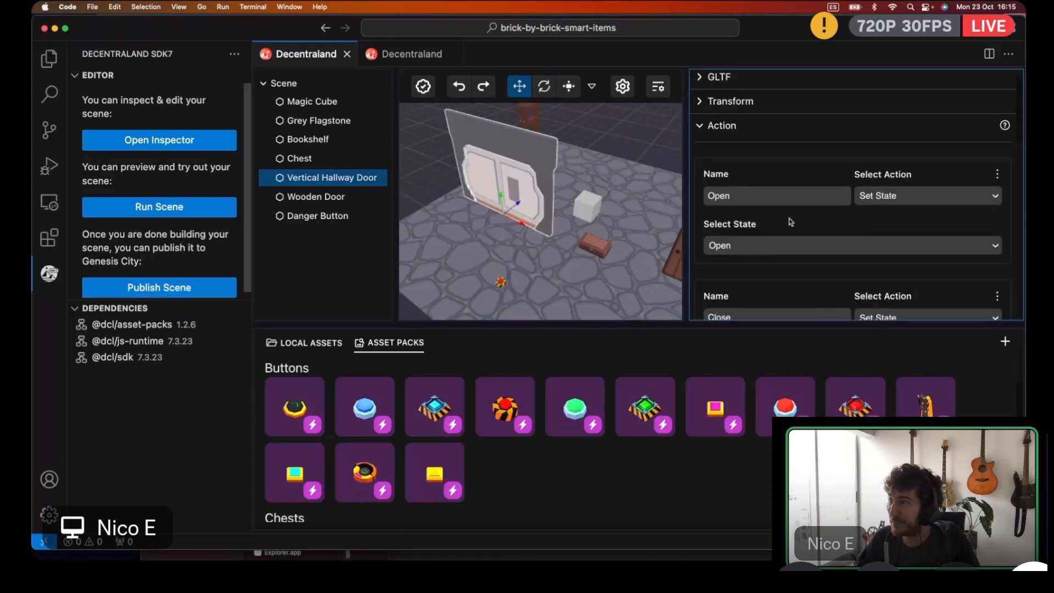
{"action": "scroll", "coordinate": [791, 222], "scroll_direction": "down", "scroll_amount": 10}
{"action": "scroll", "coordinate": [738, 254], "scroll_direction": "down", "scroll_amount": 2}
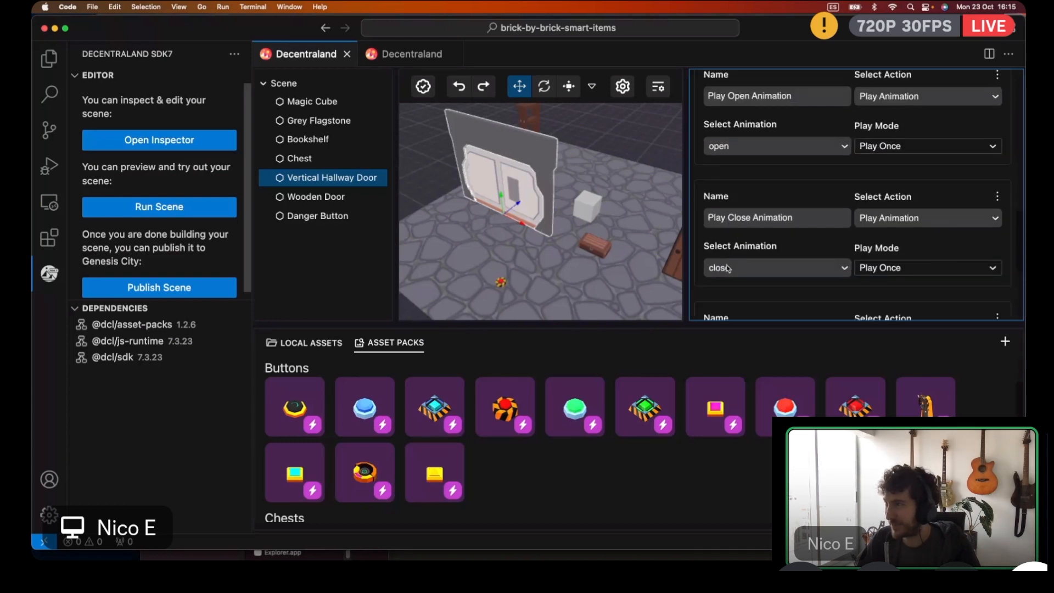
{"action": "scroll", "coordinate": [760, 220], "scroll_direction": "down", "scroll_amount": 1}
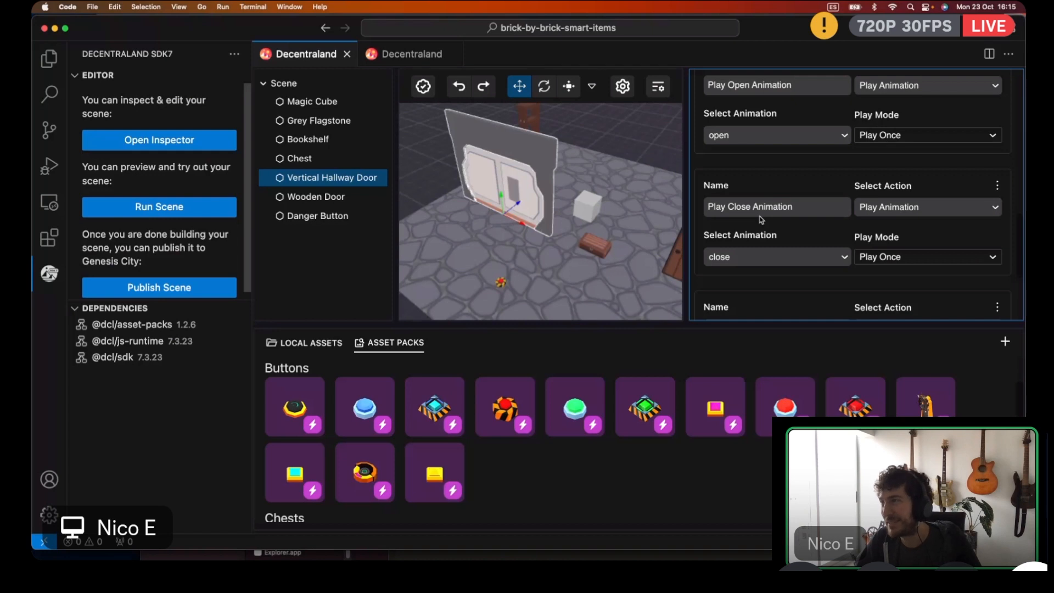
{"action": "scroll", "coordinate": [760, 219], "scroll_direction": "down", "scroll_amount": 1}
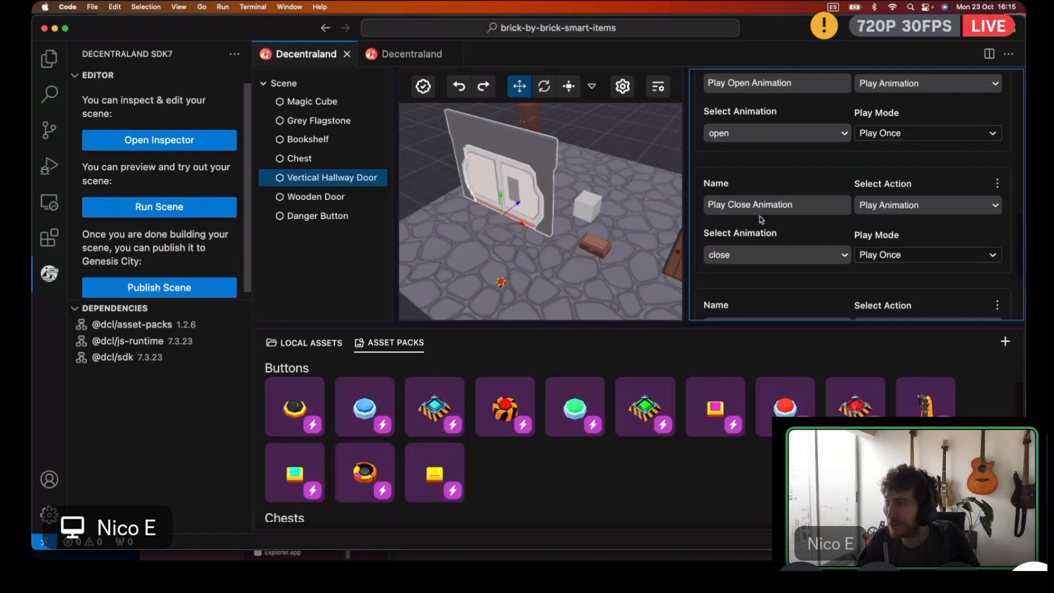
{"action": "scroll", "coordinate": [761, 220], "scroll_direction": "down", "scroll_amount": 2}
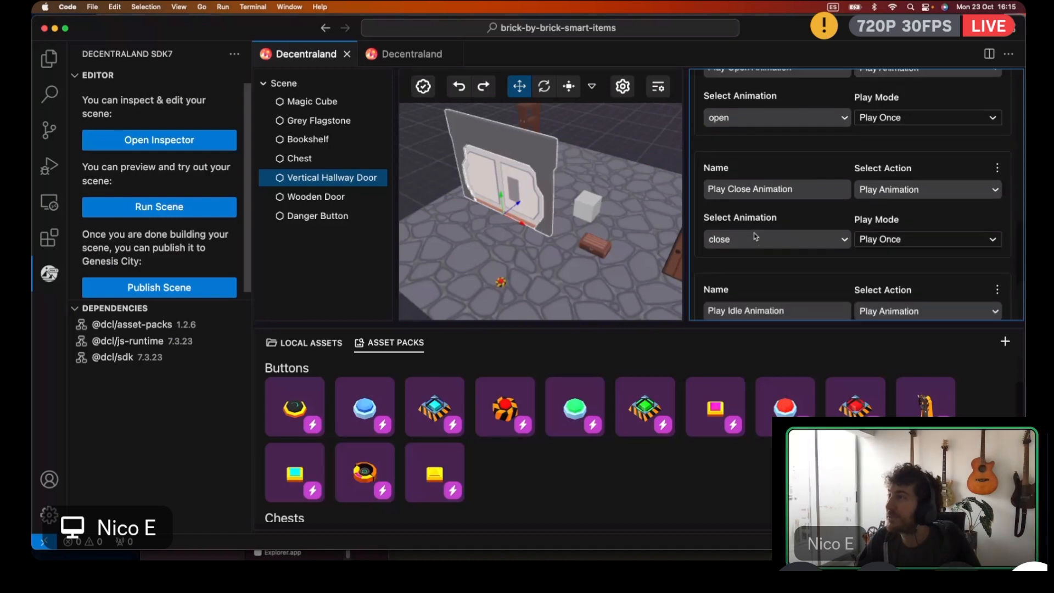
{"action": "scroll", "coordinate": [755, 237], "scroll_direction": "up", "scroll_amount": 10}
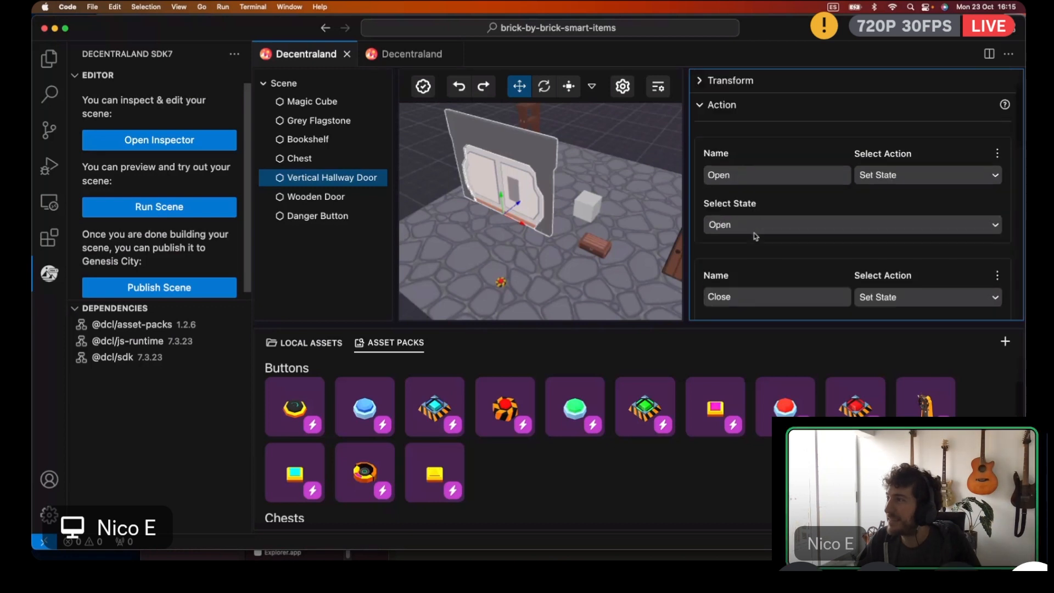
{"action": "scroll", "coordinate": [755, 237], "scroll_direction": "up", "scroll_amount": 2}
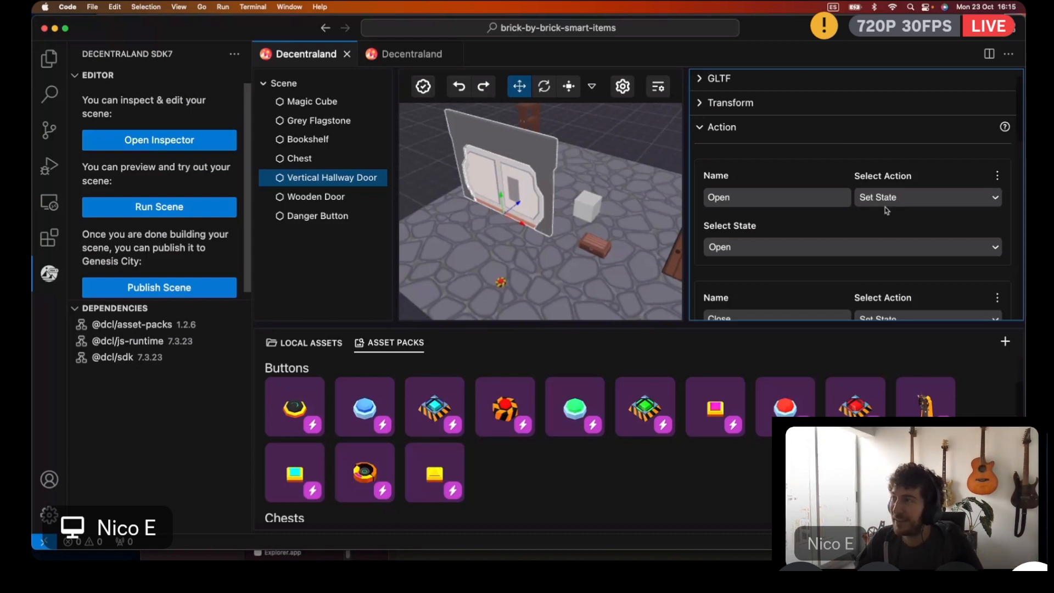
Inspect which states can be chosen for the door's Open and Close actions, leaving both selections as they are
{"action": "left_click", "coordinate": [718, 247]}
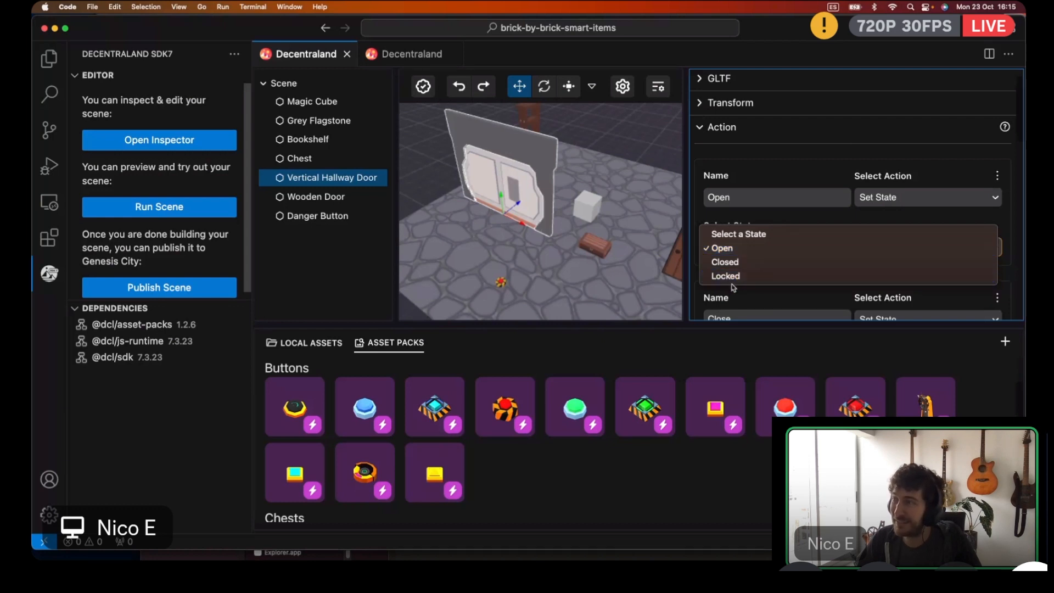
{"action": "left_click", "coordinate": [747, 218]}
{"action": "scroll", "coordinate": [859, 227], "scroll_direction": "down", "scroll_amount": 1}
{"action": "scroll", "coordinate": [861, 219], "scroll_direction": "down", "scroll_amount": 5}
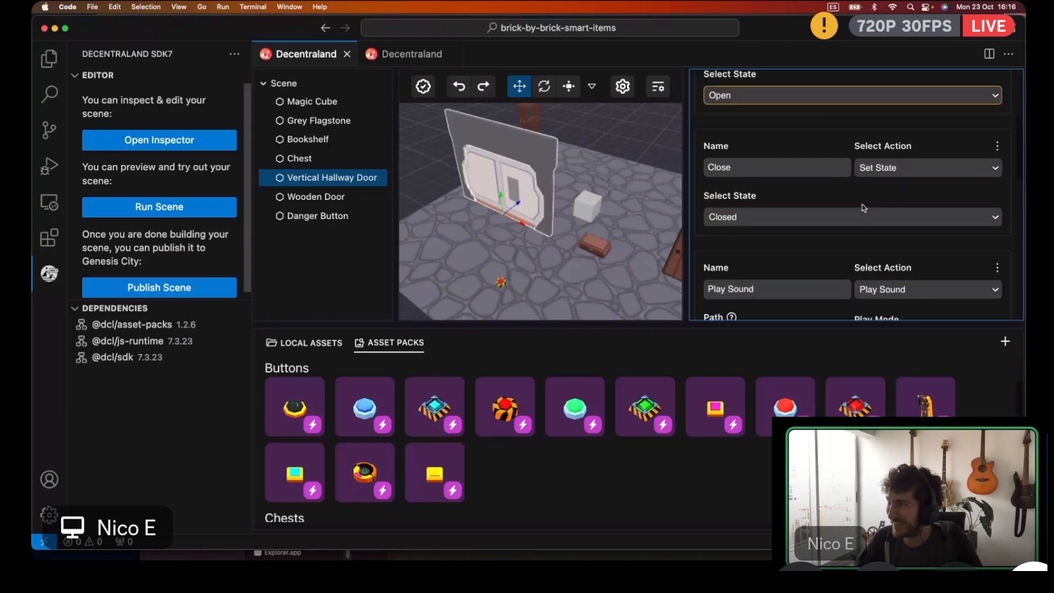
{"action": "scroll", "coordinate": [761, 150], "scroll_direction": "up", "scroll_amount": 2}
{"action": "scroll", "coordinate": [760, 151], "scroll_direction": "up", "scroll_amount": 1}
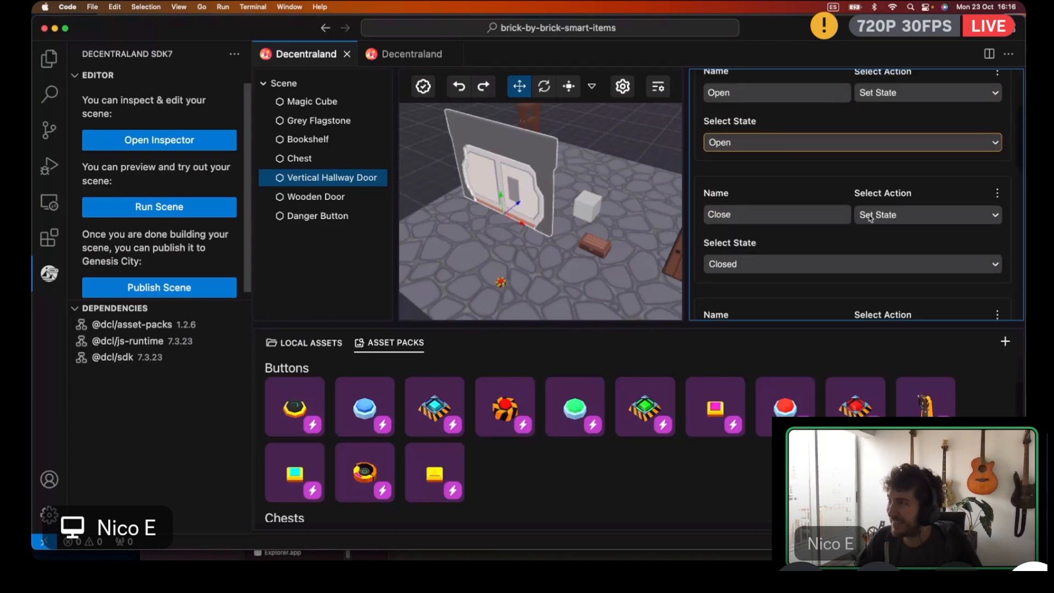
{"action": "left_click", "coordinate": [810, 266]}
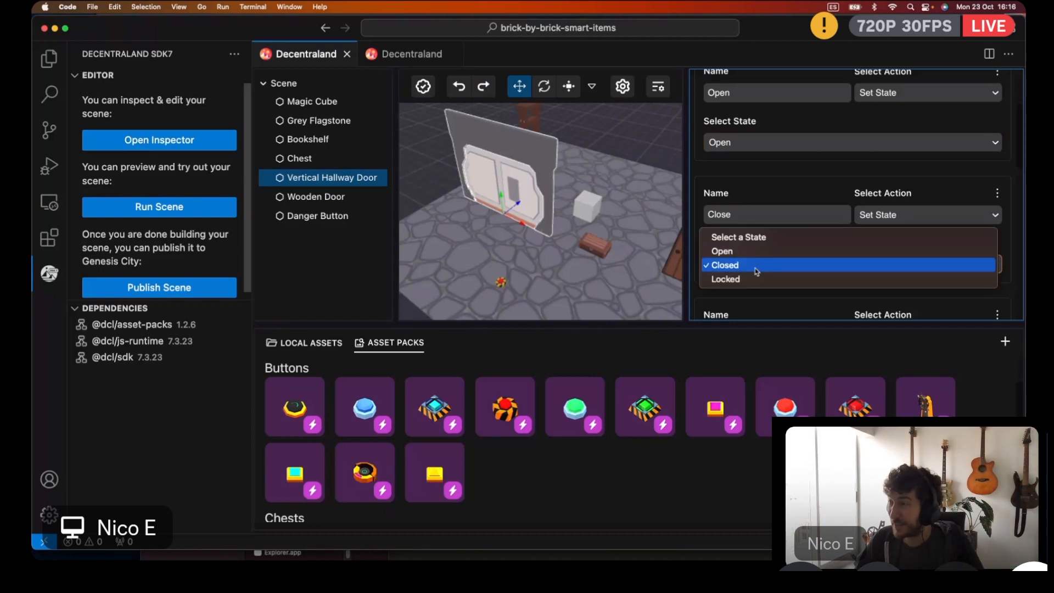
{"action": "left_click", "coordinate": [796, 216]}
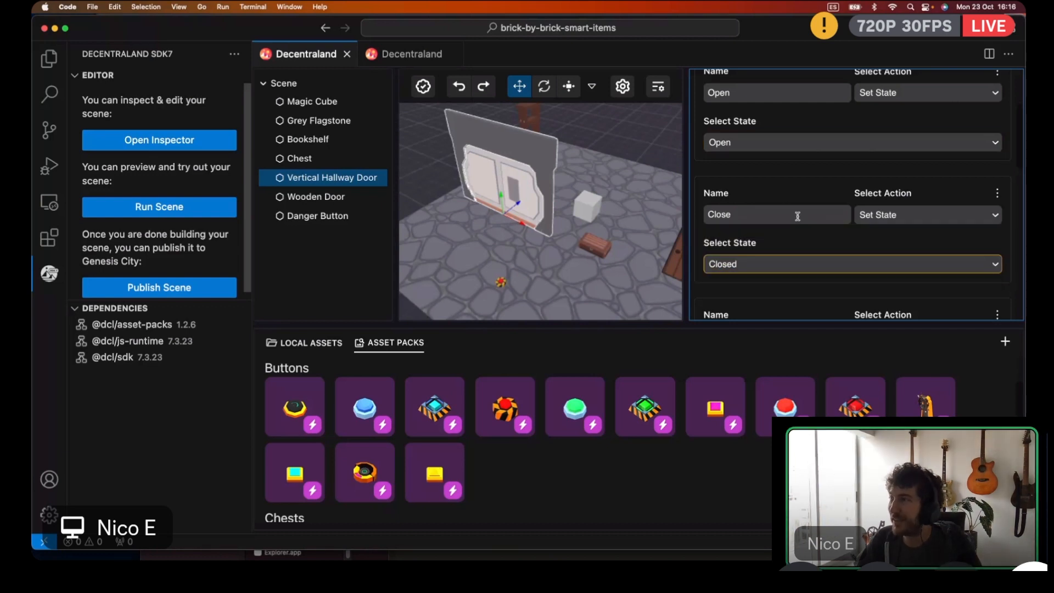
{"action": "left_click", "coordinate": [806, 245]}
{"action": "scroll", "coordinate": [805, 245], "scroll_direction": "down", "scroll_amount": 5}
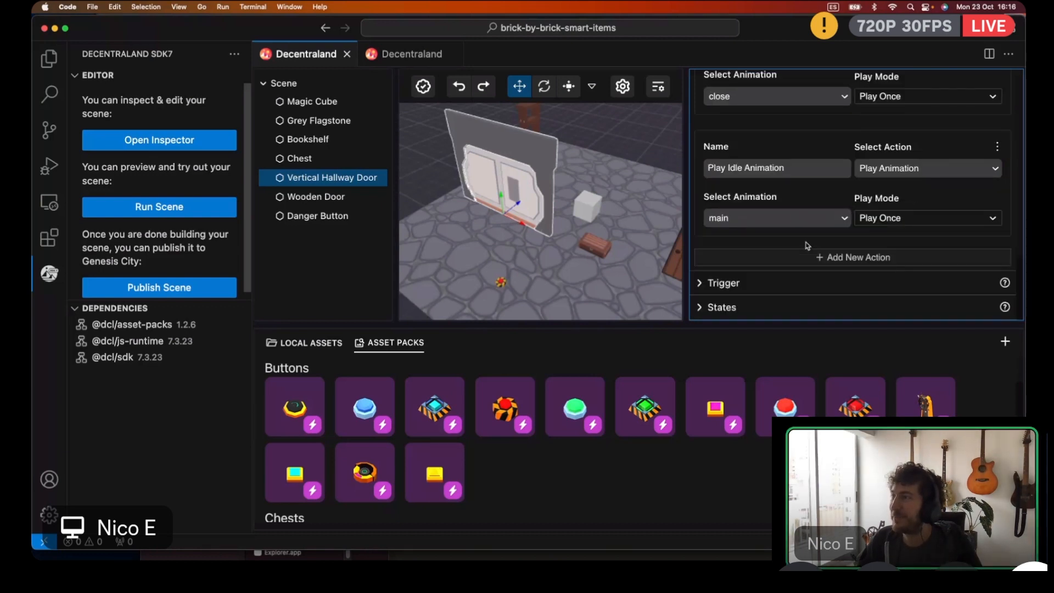
Review the door's list of states and compare it with its state, sound and animation actions
{"action": "left_click", "coordinate": [721, 306]}
{"action": "scroll", "coordinate": [852, 268], "scroll_direction": "down", "scroll_amount": 3}
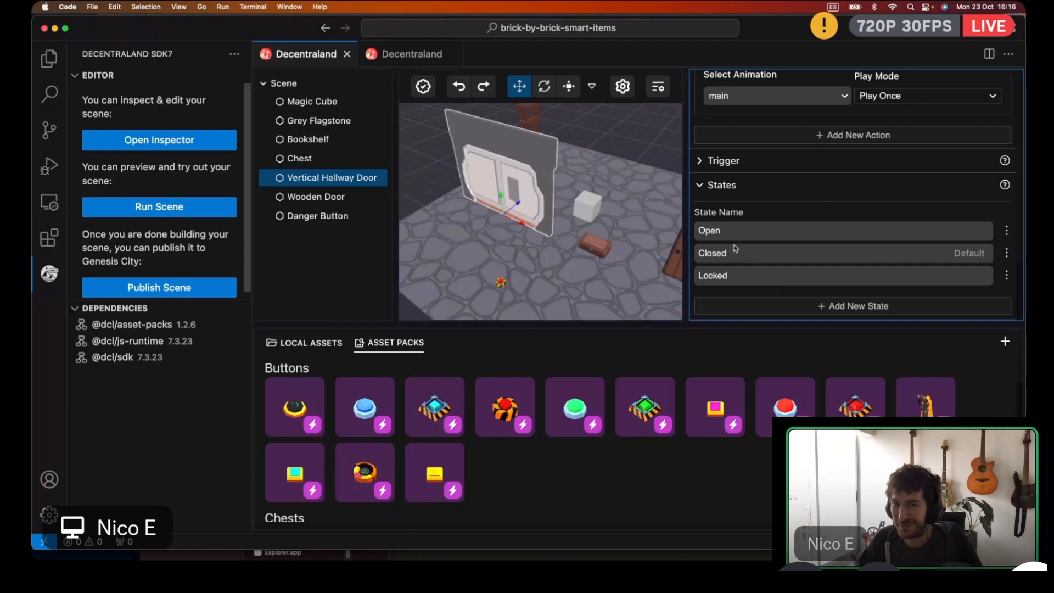
{"action": "scroll", "coordinate": [735, 248], "scroll_direction": "up", "scroll_amount": 5}
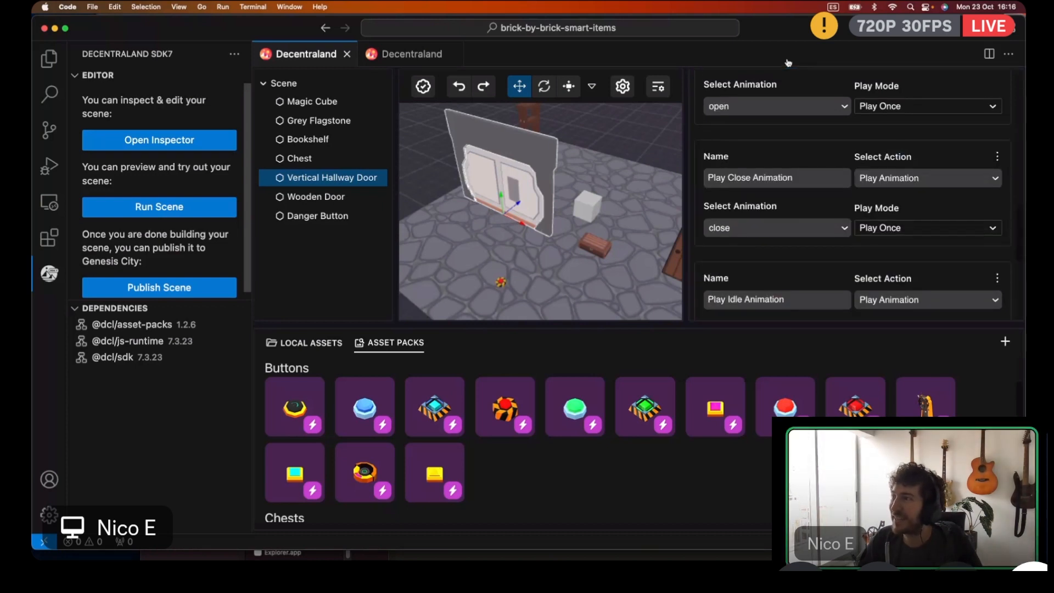
{"action": "scroll", "coordinate": [772, 162], "scroll_direction": "down", "scroll_amount": 10}
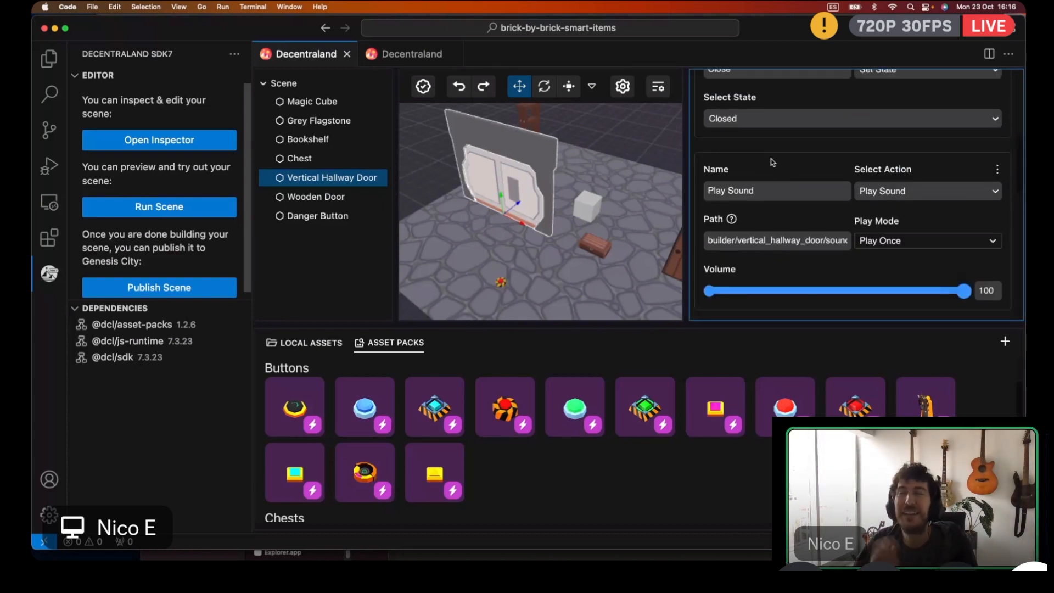
{"action": "scroll", "coordinate": [772, 162], "scroll_direction": "up", "scroll_amount": 1}
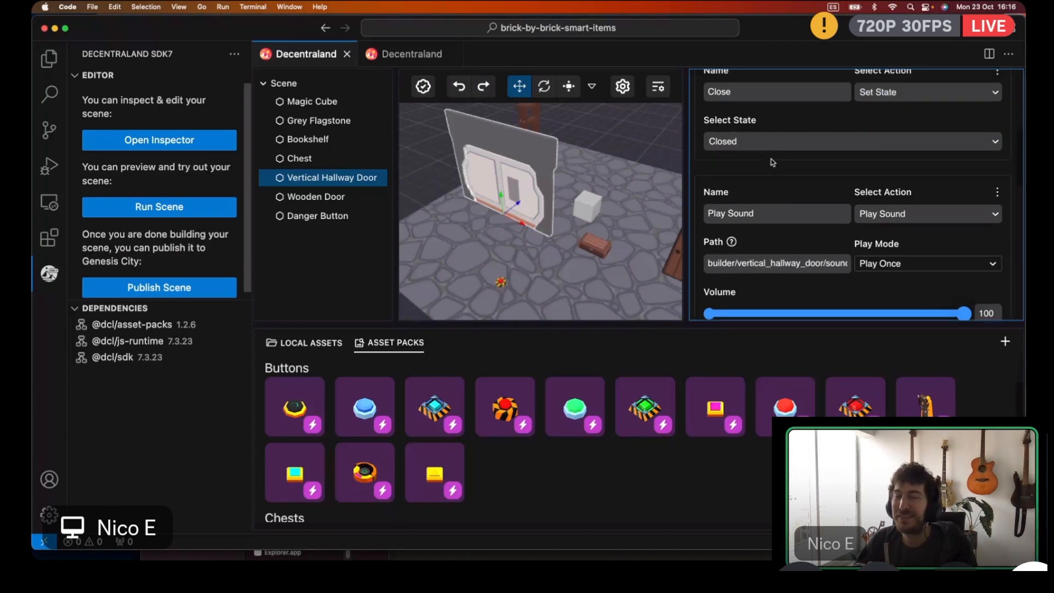
{"action": "scroll", "coordinate": [772, 162], "scroll_direction": "up", "scroll_amount": 10}
Examine the conditions and assigned actions of the Vertical Hallway Door's On Click triggers
{"action": "left_click", "coordinate": [729, 155]}
{"action": "scroll", "coordinate": [527, 296], "scroll_direction": "down", "scroll_amount": 7}
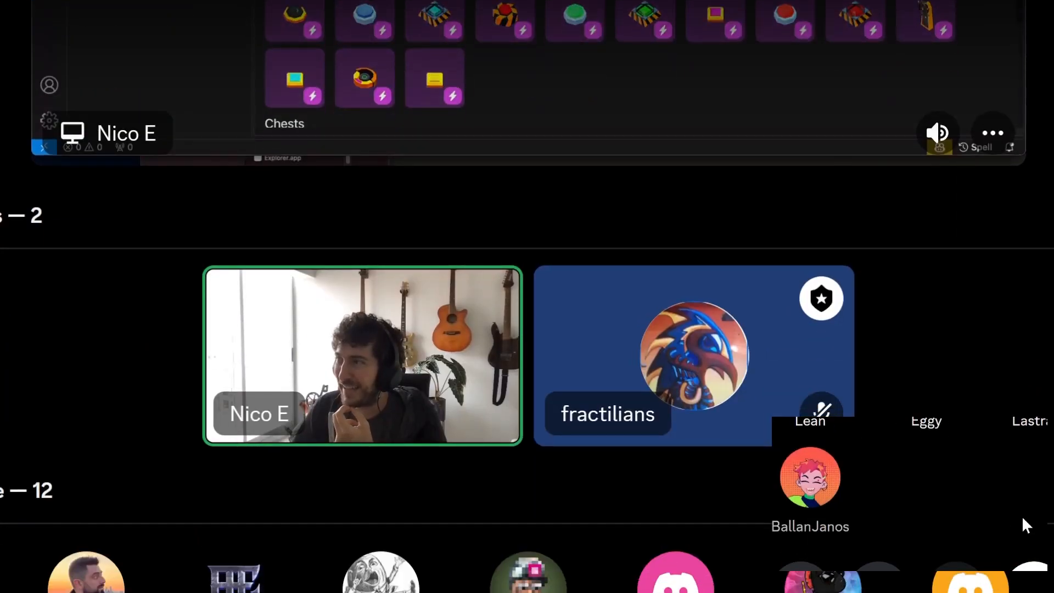
{"action": "scroll", "coordinate": [1022, 515], "scroll_direction": "up", "scroll_amount": 7}
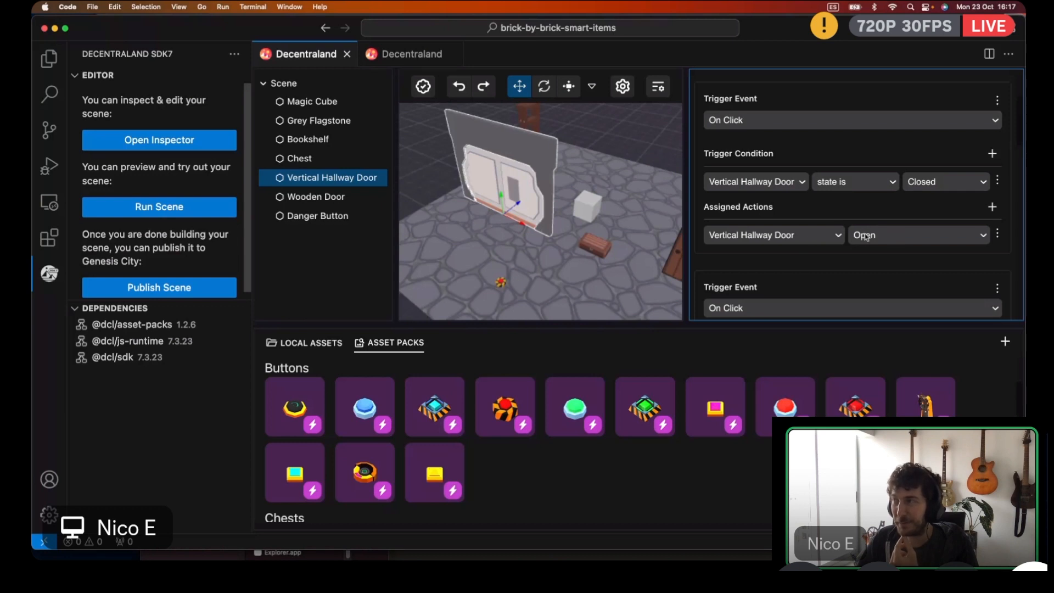
{"action": "scroll", "coordinate": [856, 237], "scroll_direction": "down", "scroll_amount": 5}
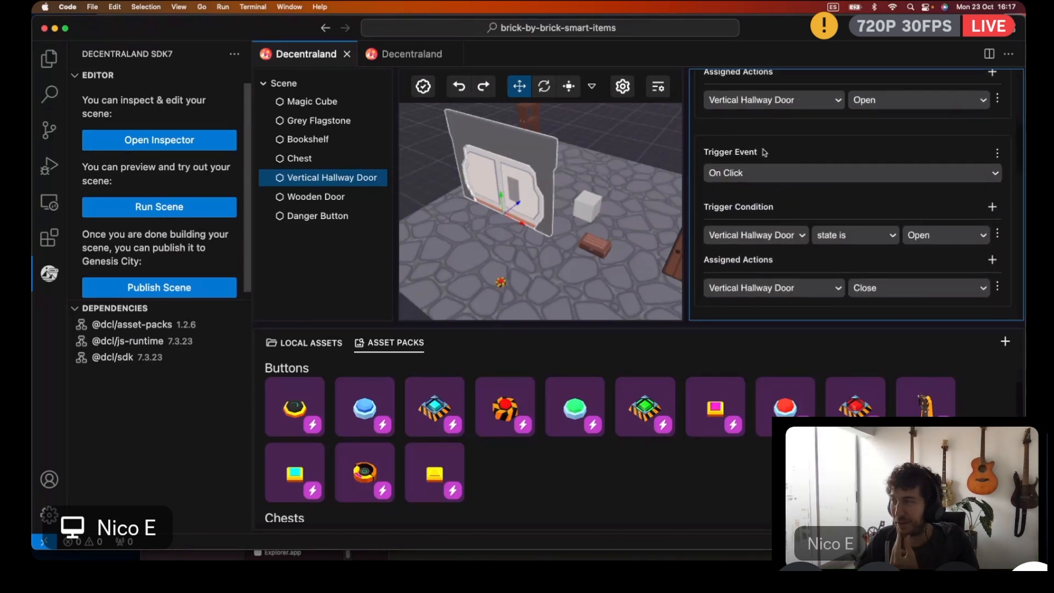
Compare the Vertical Hallway Door's two On Click triggers, matching the Closed and Open state conditions with the Open and Close actions
{"action": "scroll", "coordinate": [764, 153], "scroll_direction": "up", "scroll_amount": 10}
{"action": "scroll", "coordinate": [749, 156], "scroll_direction": "down", "scroll_amount": 7}
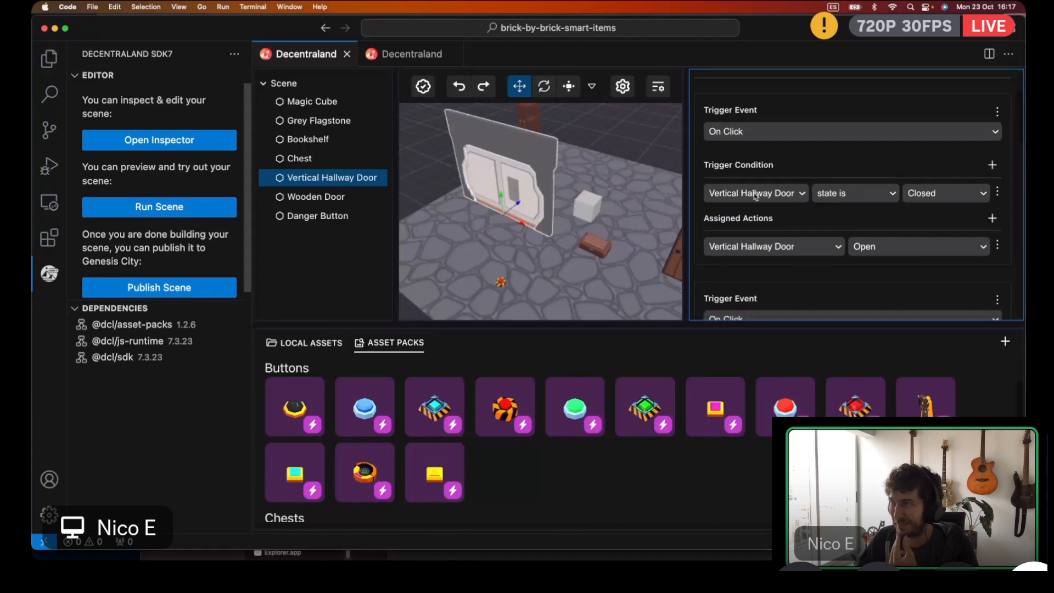
{"action": "scroll", "coordinate": [756, 194], "scroll_direction": "down", "scroll_amount": 5}
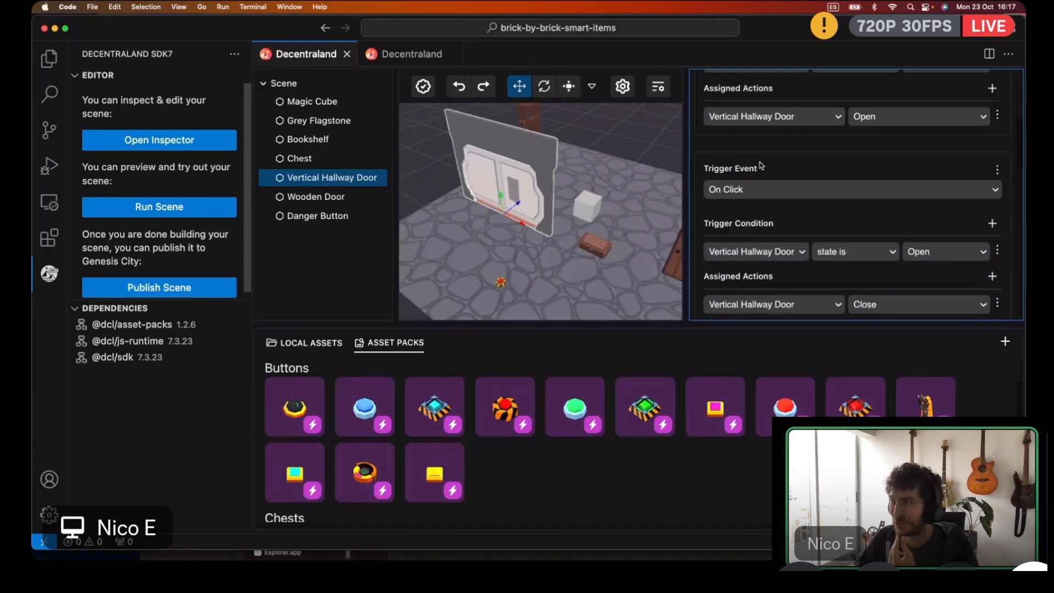
{"action": "scroll", "coordinate": [785, 187], "scroll_direction": "down", "scroll_amount": 1}
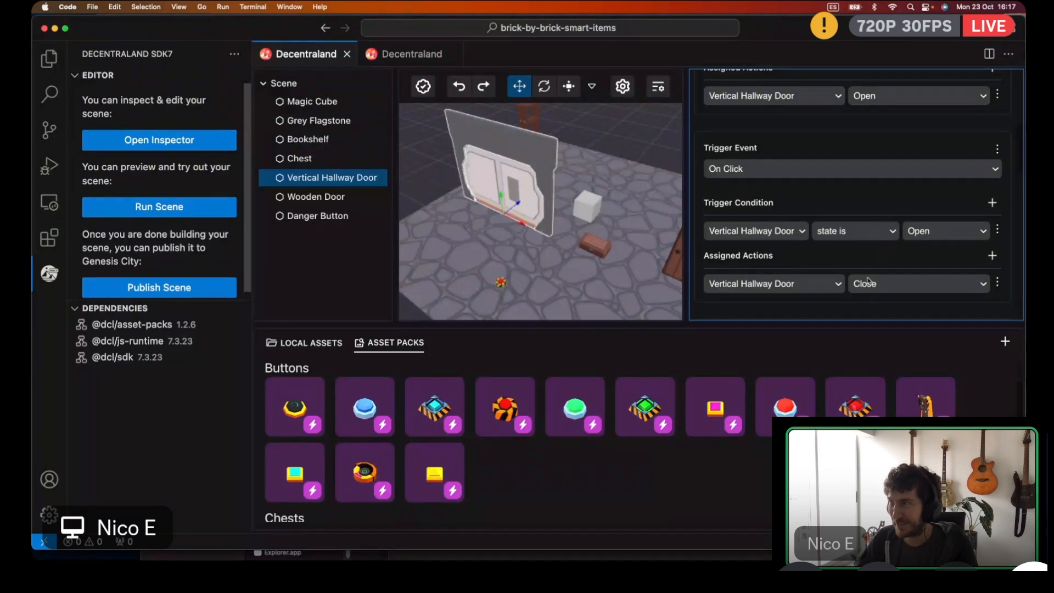
{"action": "scroll", "coordinate": [856, 220], "scroll_direction": "up", "scroll_amount": 3}
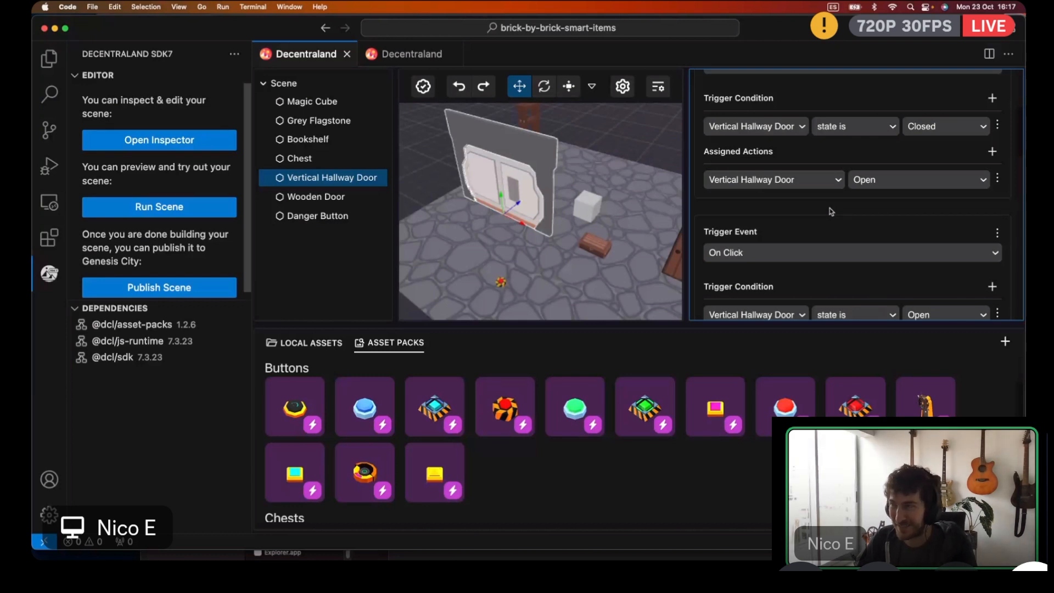
{"action": "scroll", "coordinate": [831, 211], "scroll_direction": "down", "scroll_amount": 3}
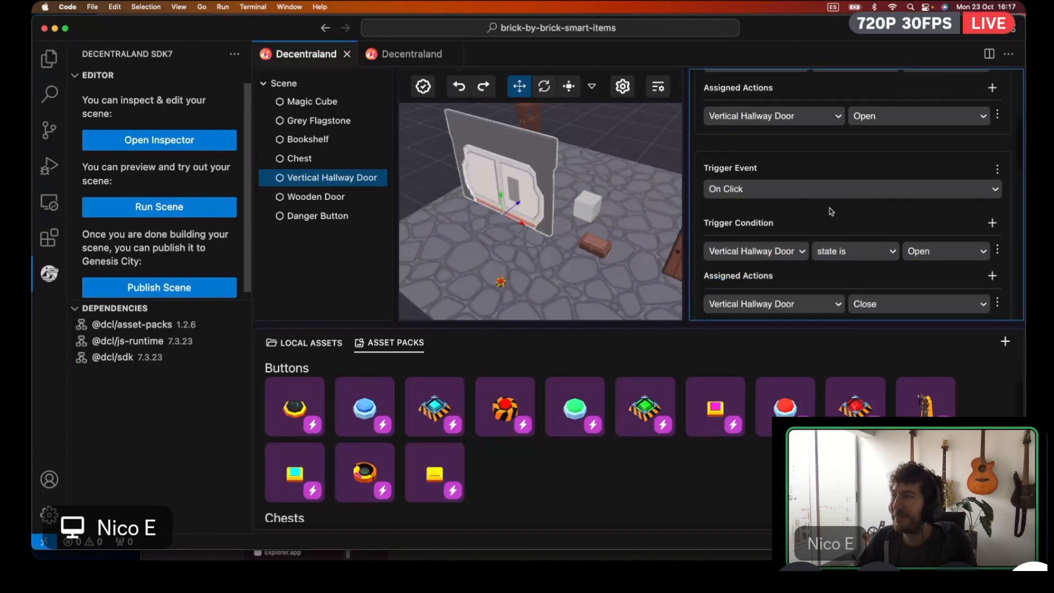
Test the hallway door in the running scene preview by opening and closing it repeatedly, and return to the scene editor
{"action": "left_click", "coordinate": [392, 55]}
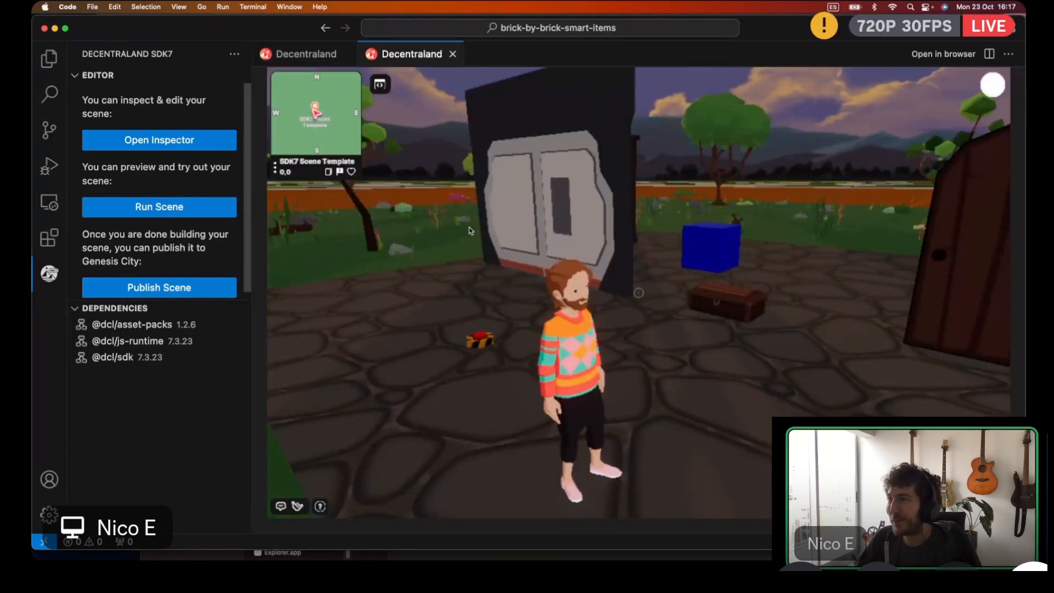
{"action": "key", "text": "w"}
{"action": "left_click", "coordinate": [638, 292]}
{"action": "left_click", "coordinate": [638, 292]}
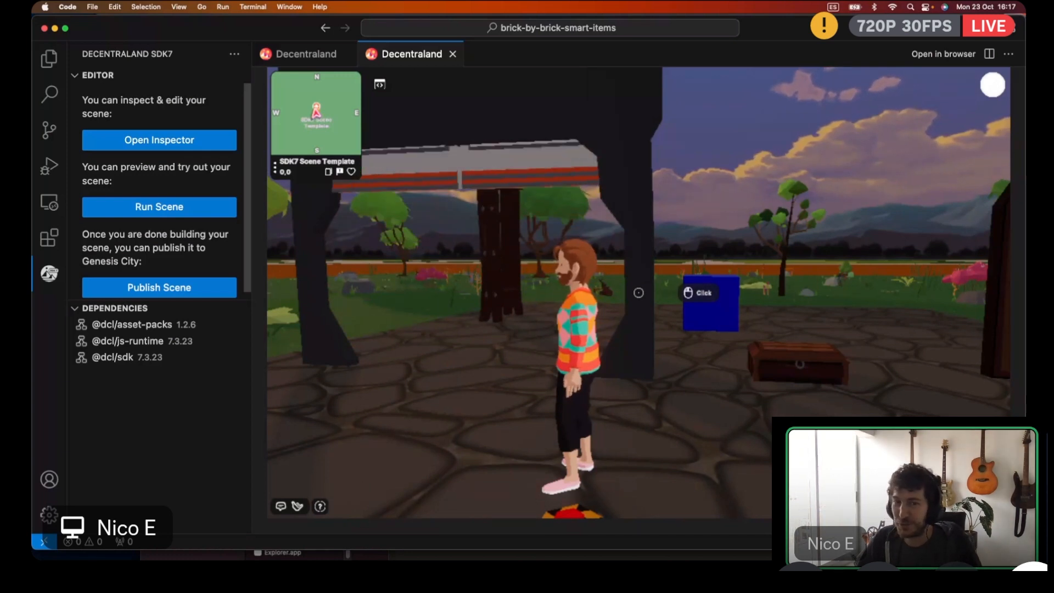
{"action": "left_click", "coordinate": [638, 293]}
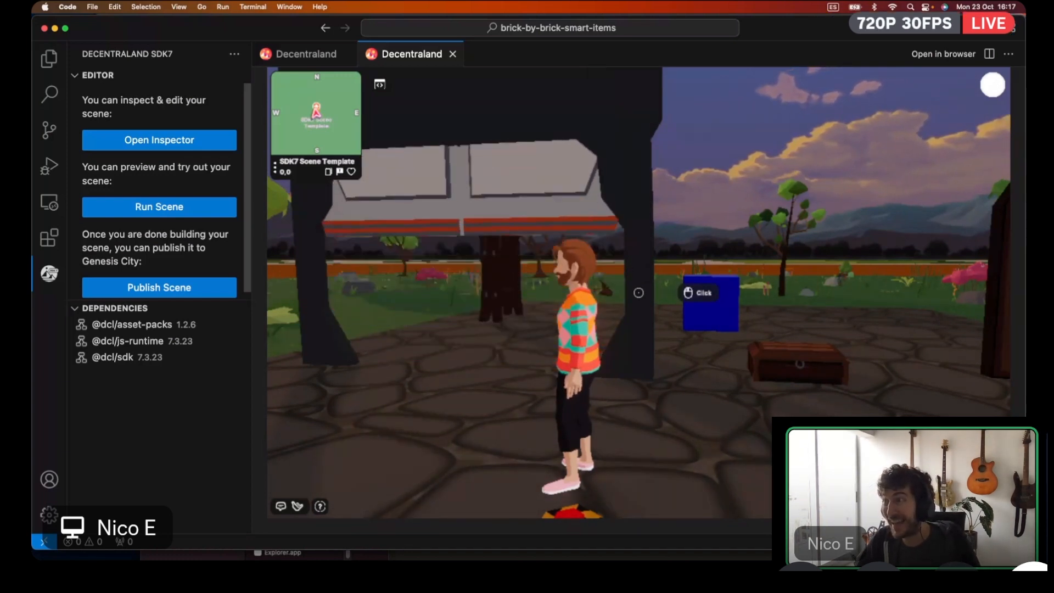
{"action": "left_click", "coordinate": [639, 293]}
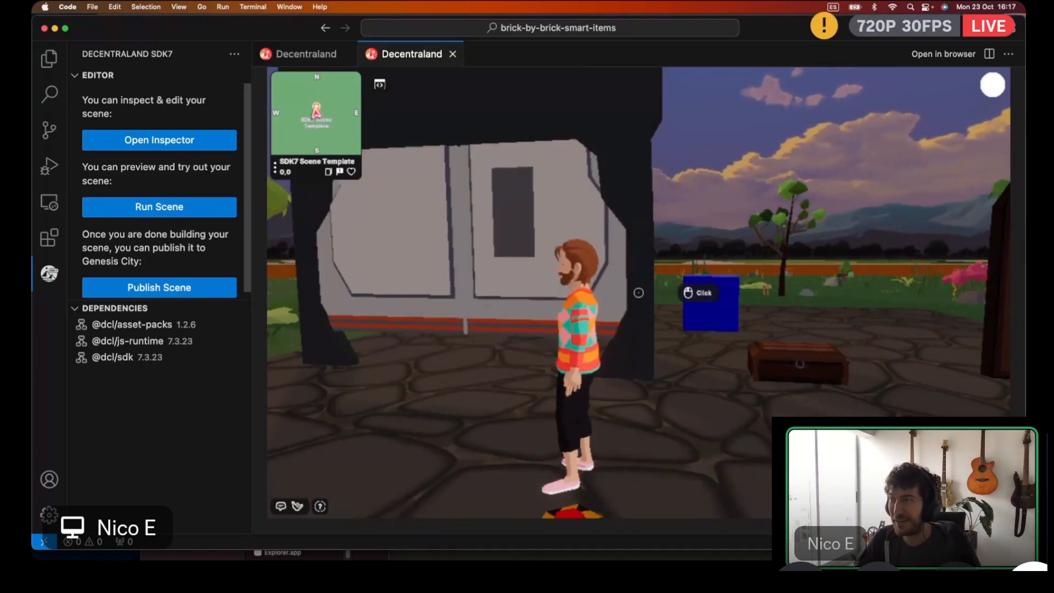
{"action": "left_click", "coordinate": [638, 292]}
{"action": "left_click", "coordinate": [638, 293]}
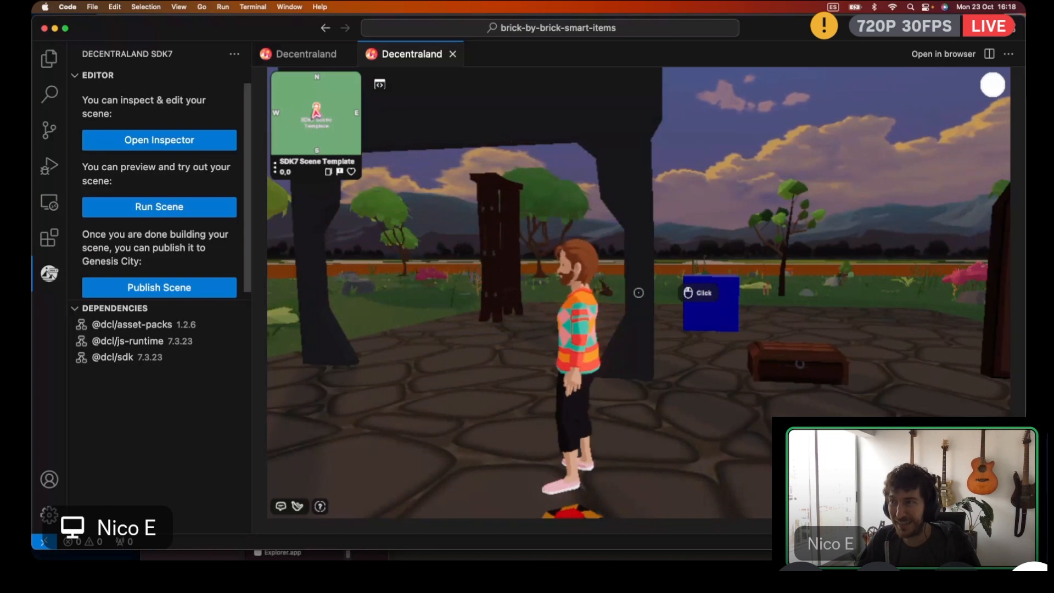
{"action": "key", "text": "Escape"}
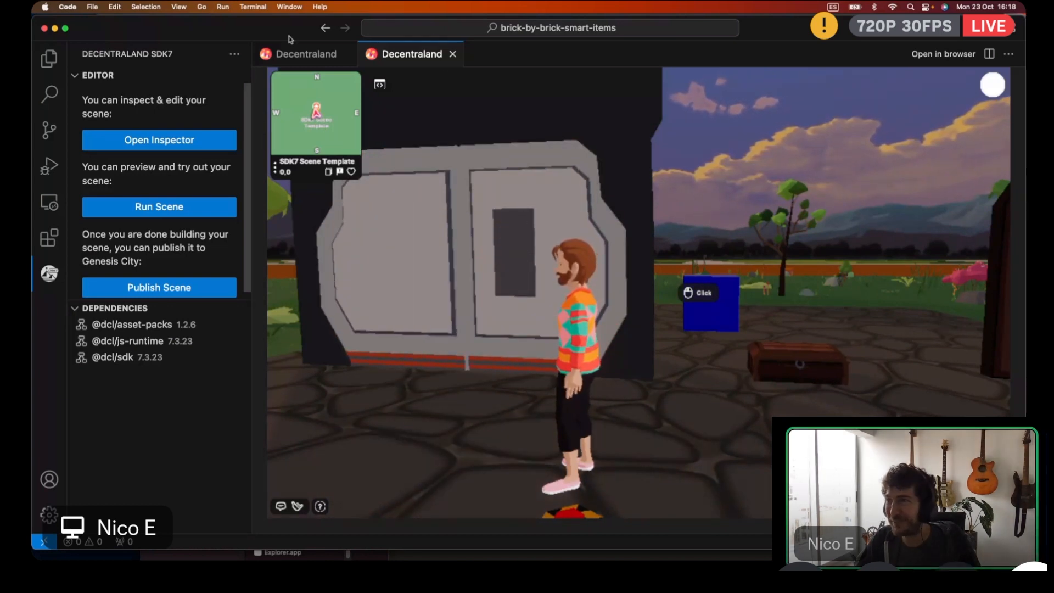
{"action": "left_click", "coordinate": [299, 54]}
{"action": "left_click_drag", "start_coordinate": [401, 257], "coordinate": [476, 239]}
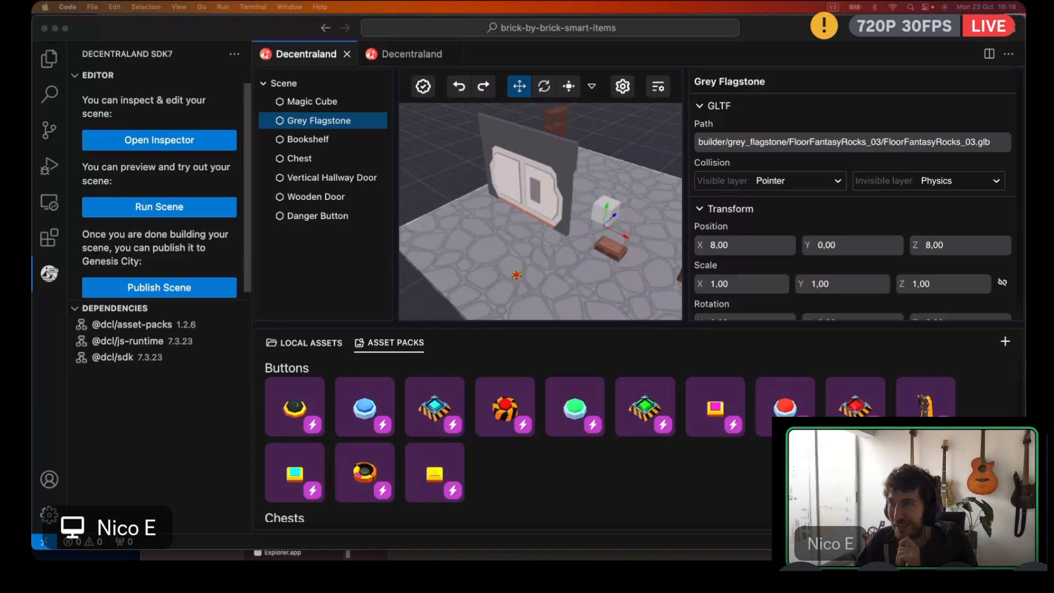
Switch to Chrome, close every tab except Decentraland Preview, and enlarge the browser window to fill the screen
{"action": "key", "text": "super+Tab"}
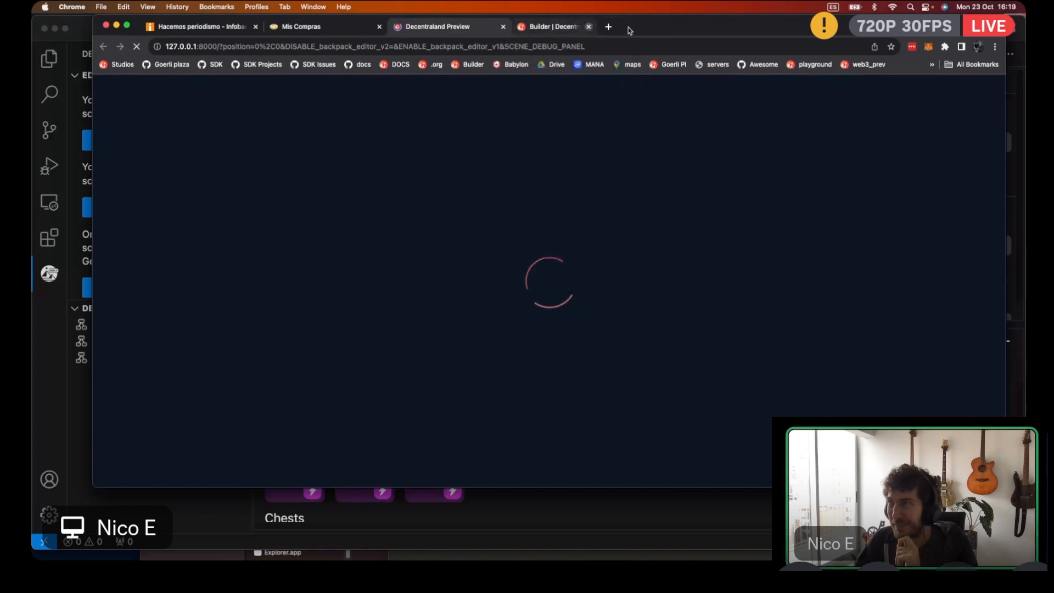
{"action": "left_click", "coordinate": [627, 26]}
{"action": "left_click_drag", "start_coordinate": [593, 31], "coordinate": [541, 36]}
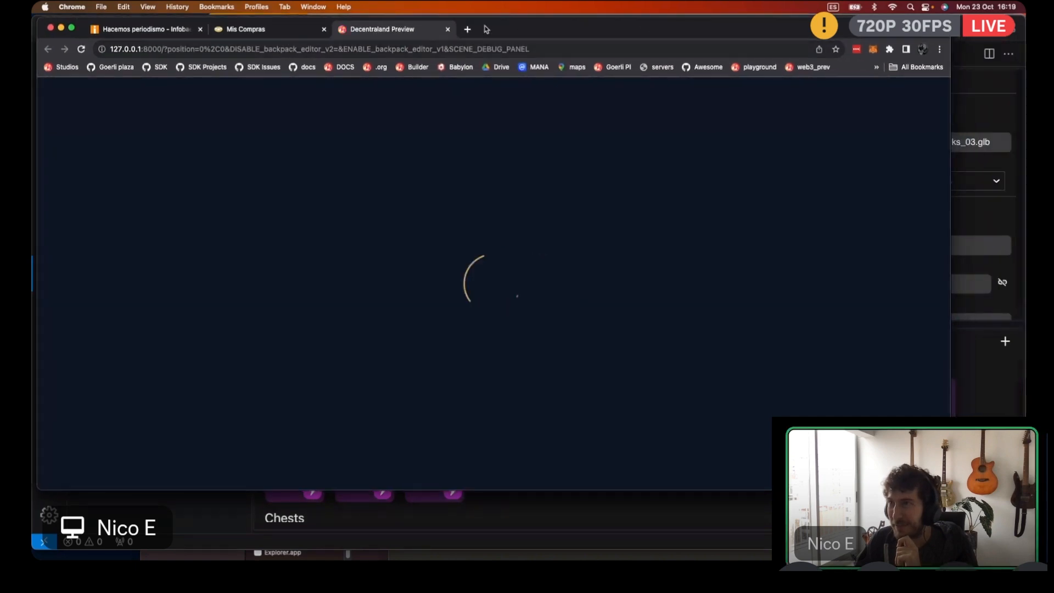
{"action": "left_click", "coordinate": [321, 30]}
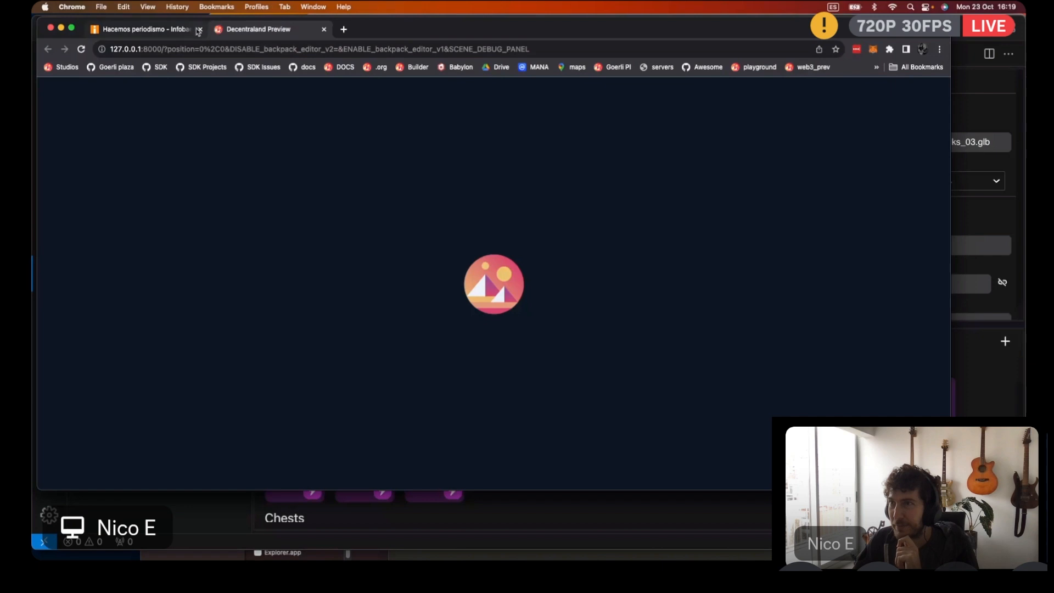
{"action": "left_click", "coordinate": [199, 29]}
{"action": "left_click_drag", "start_coordinate": [950, 489], "coordinate": [1024, 556]}
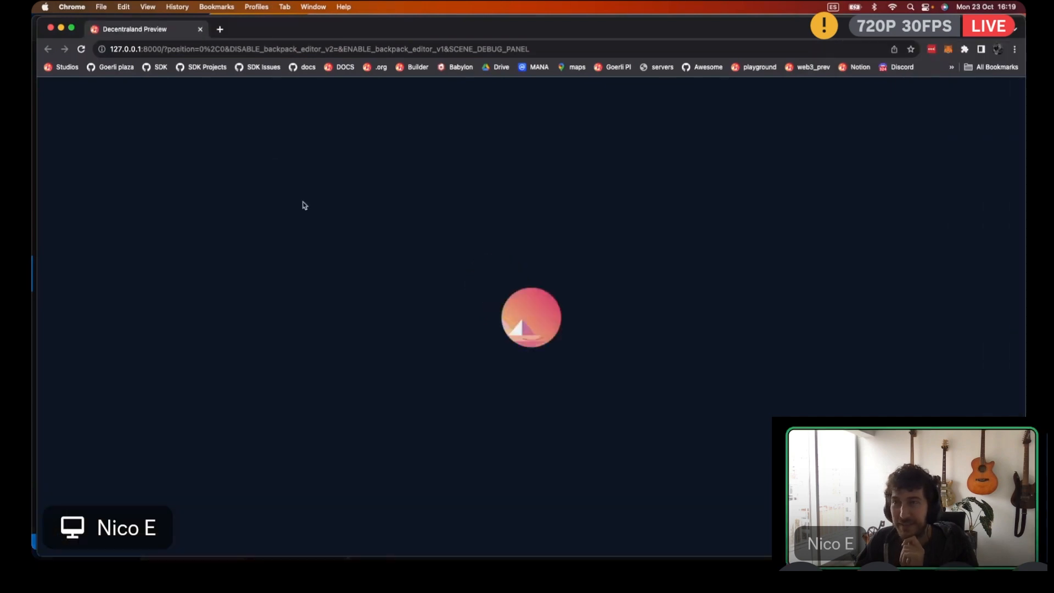
{"action": "left_click_drag", "start_coordinate": [273, 26], "coordinate": [268, 24]}
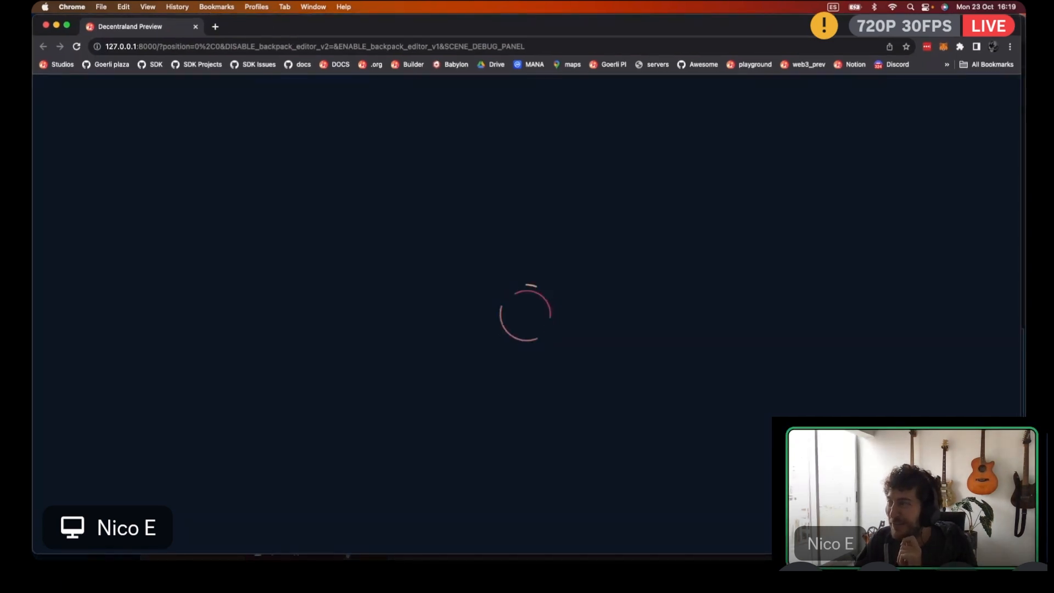
{"action": "left_click_drag", "start_coordinate": [1021, 553], "coordinate": [1026, 558]}
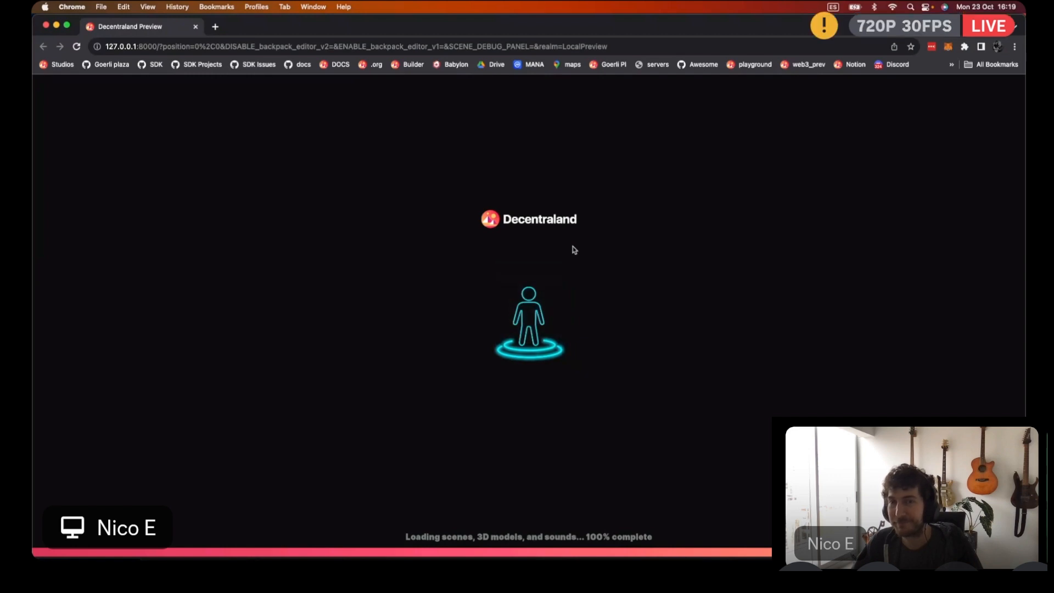
{"action": "scroll", "coordinate": [527, 296], "scroll_direction": "down", "scroll_amount": 7}
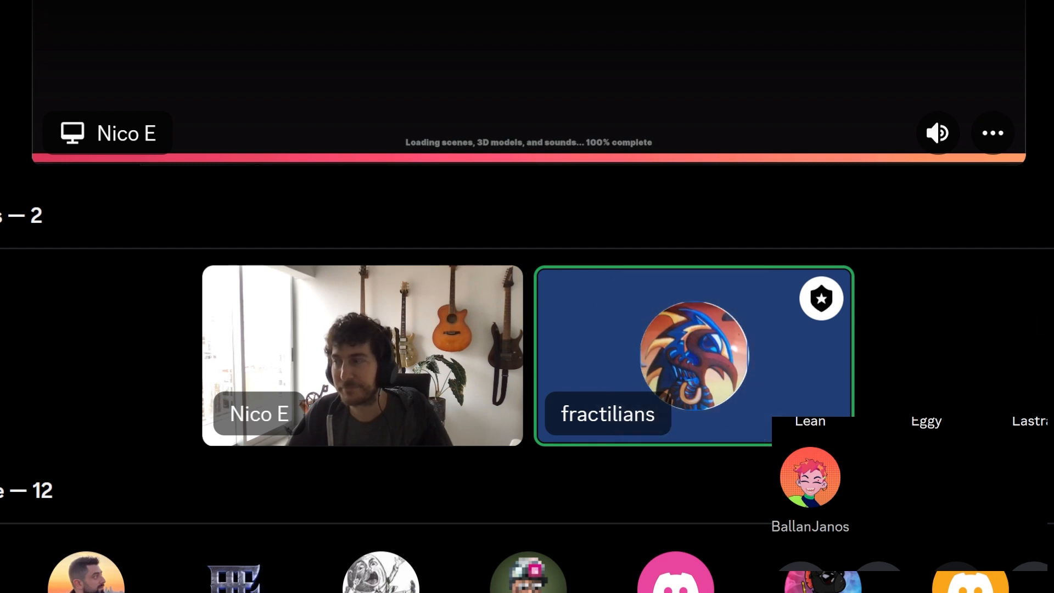
{"action": "scroll", "coordinate": [527, 297], "scroll_direction": "up", "scroll_amount": 6}
{"action": "scroll", "coordinate": [527, 297], "scroll_direction": "down", "scroll_amount": 2}
{"action": "scroll", "coordinate": [526, 297], "scroll_direction": "up", "scroll_amount": 4}
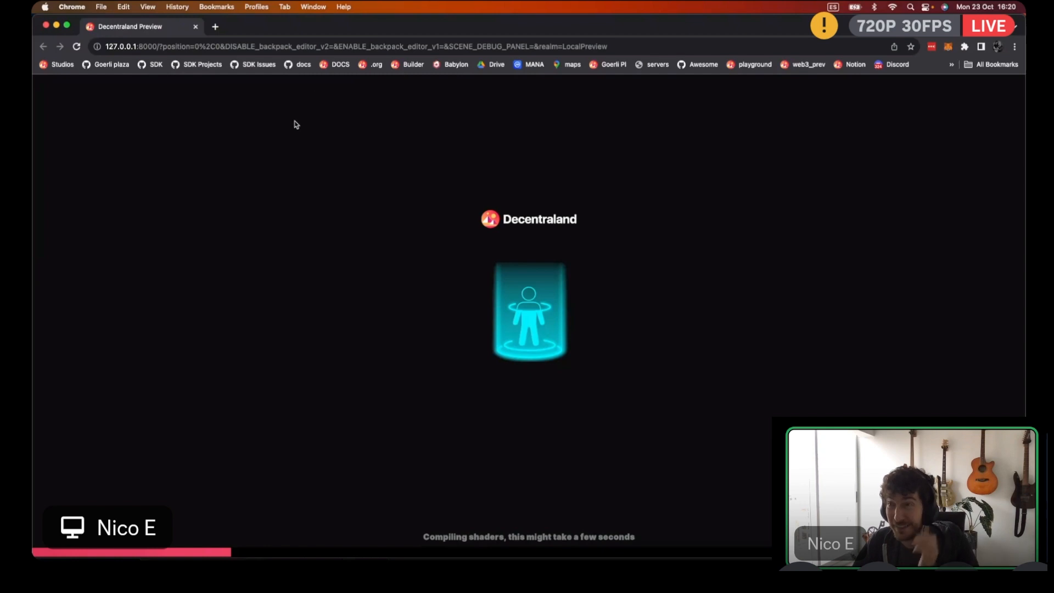
Open the Smart Items page from the Web Editor section of Decentraland's content creator documentation in a new tab
{"action": "left_click", "coordinate": [215, 27]}
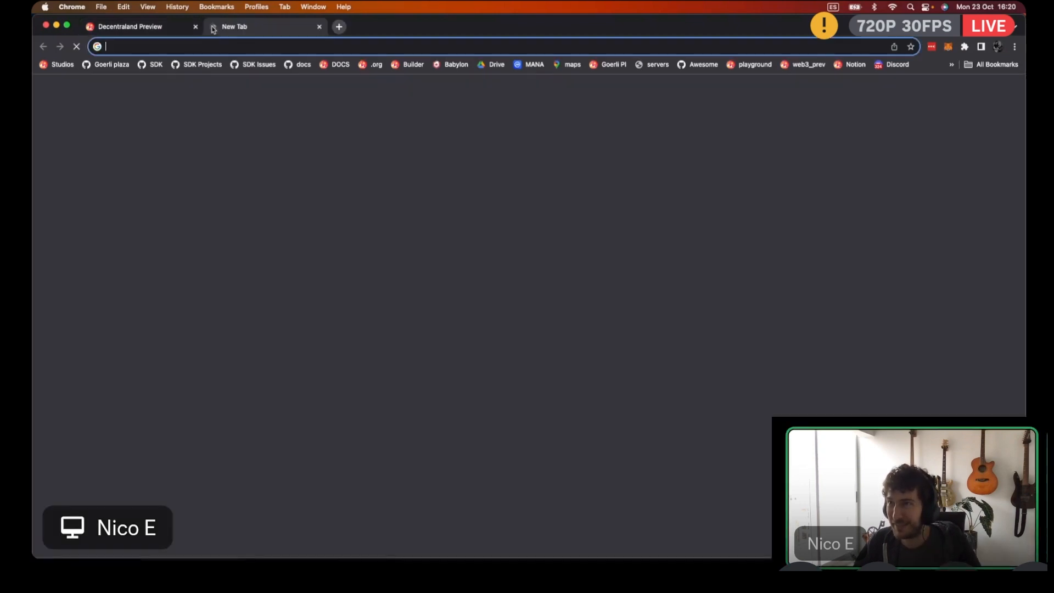
{"action": "left_click", "coordinate": [335, 64]}
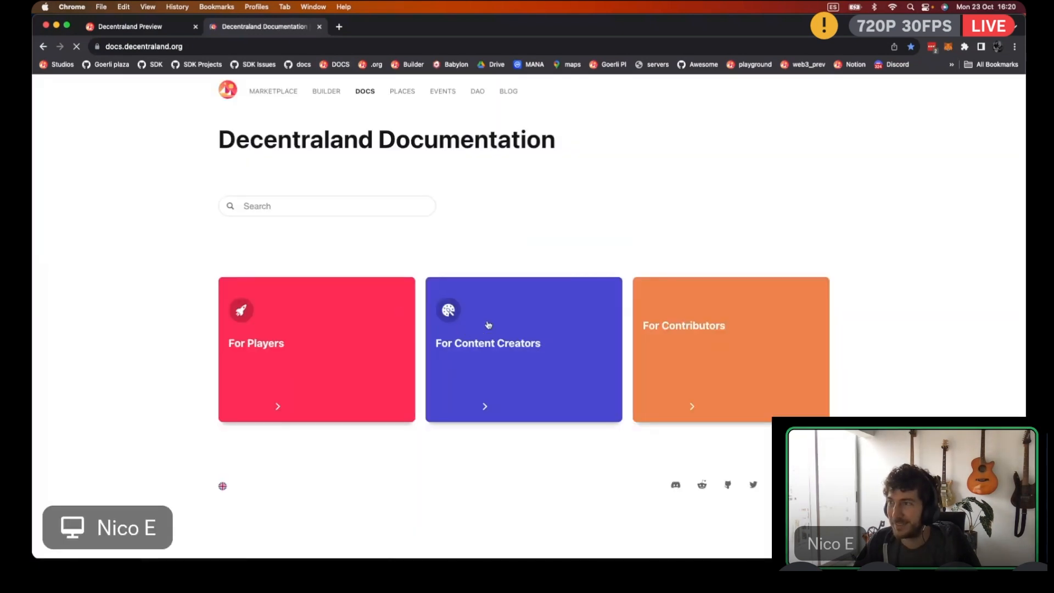
{"action": "left_click", "coordinate": [488, 325]}
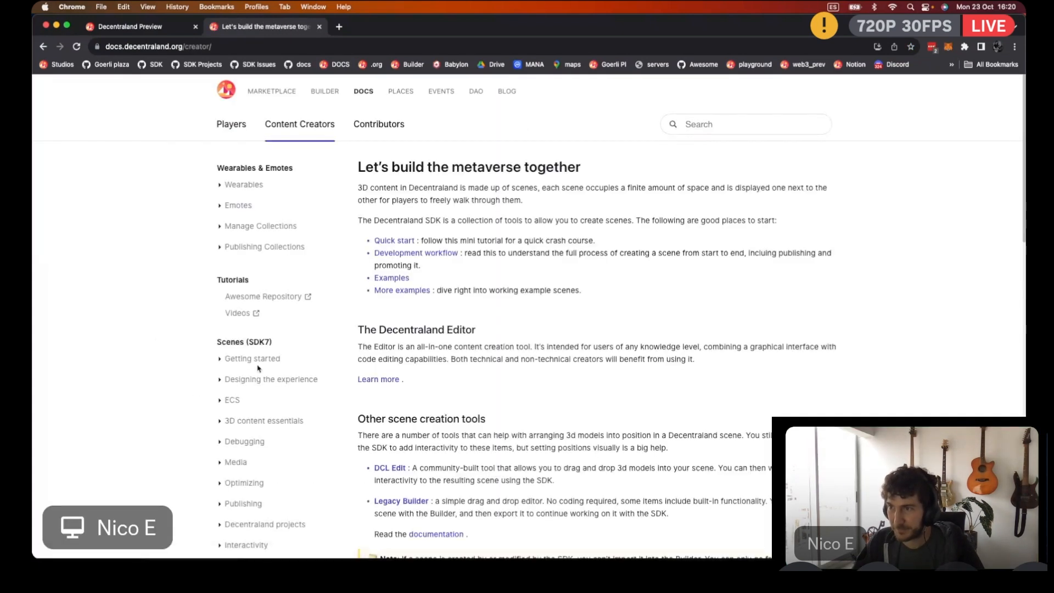
{"action": "scroll", "coordinate": [258, 424], "scroll_direction": "down", "scroll_amount": 5}
{"action": "scroll", "coordinate": [250, 406], "scroll_direction": "down", "scroll_amount": 3}
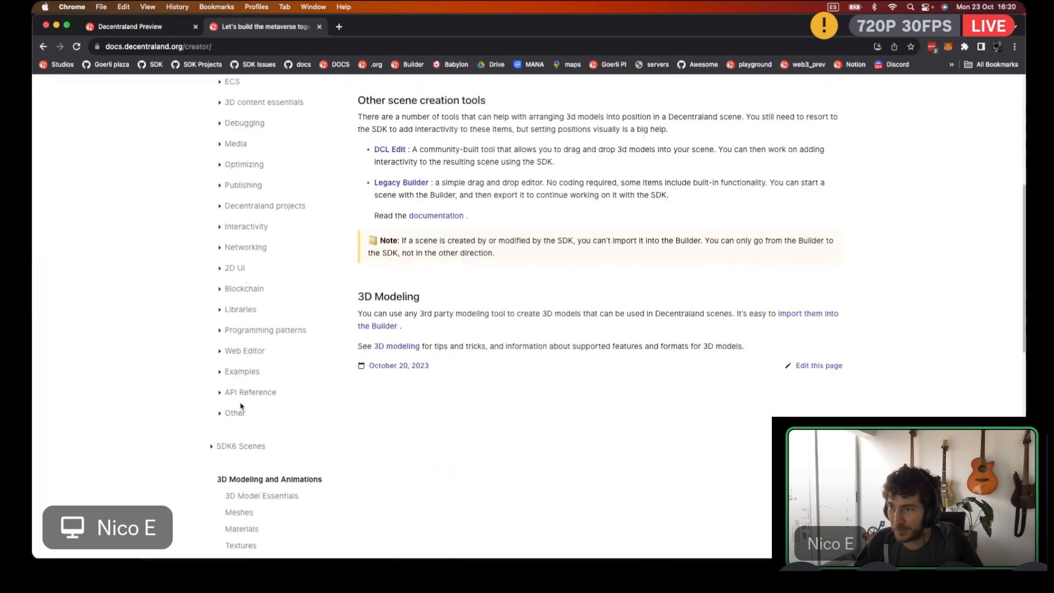
{"action": "left_click", "coordinate": [245, 352]}
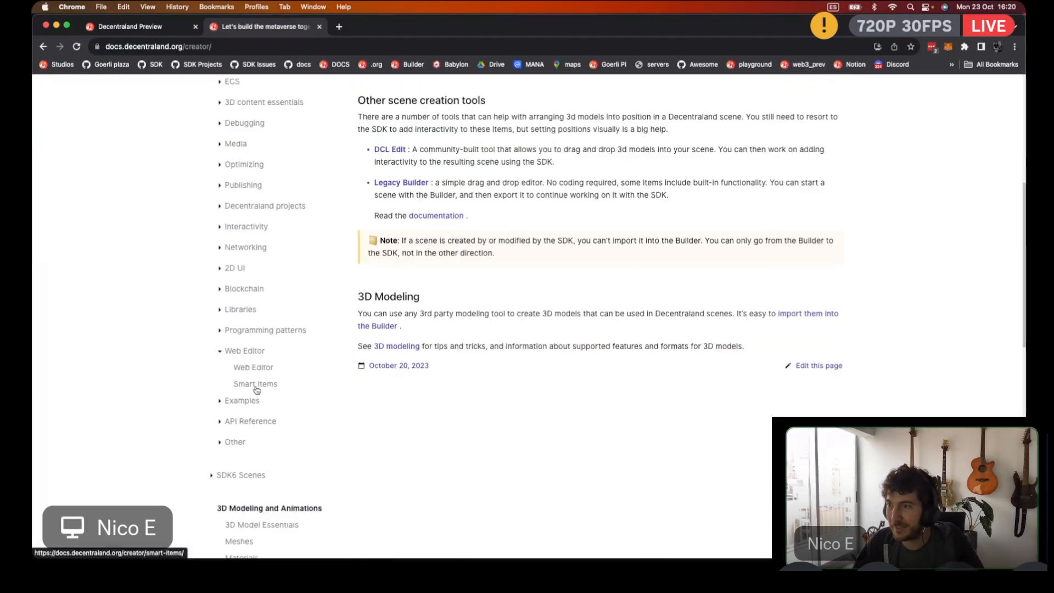
{"action": "left_click", "coordinate": [262, 386]}
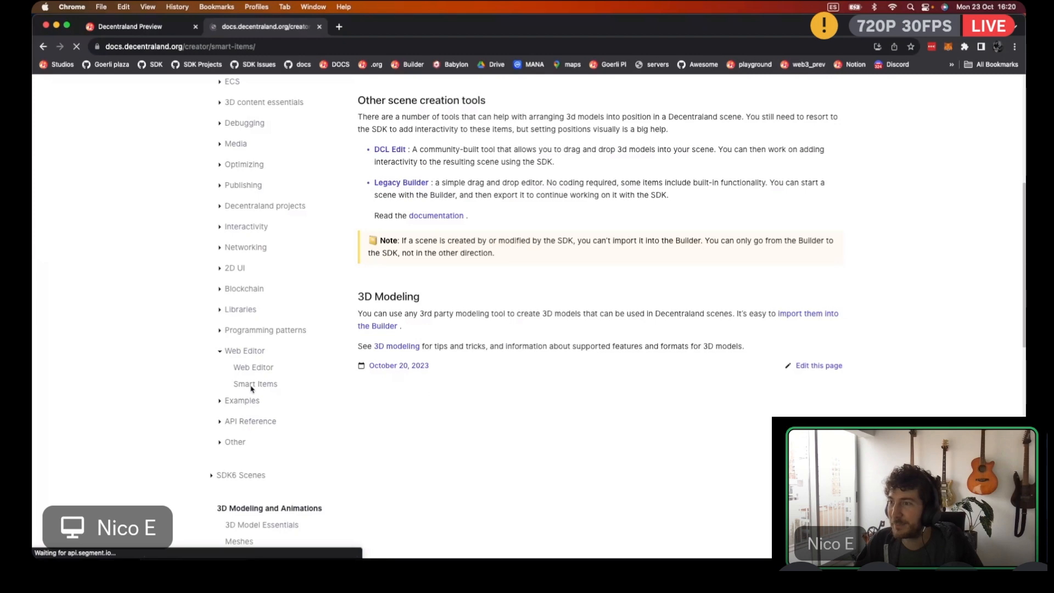
Skim the Smart Items documentation through item configuration and interactions between items, and close it to return to the scene preview
{"action": "scroll", "coordinate": [522, 408], "scroll_direction": "down", "scroll_amount": 4}
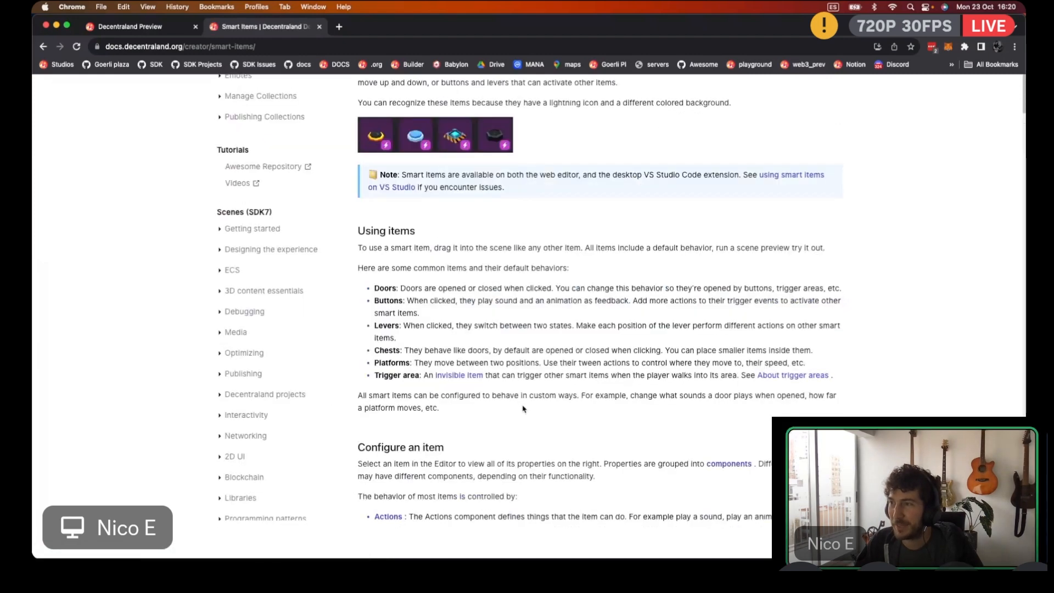
{"action": "scroll", "coordinate": [522, 408], "scroll_direction": "down", "scroll_amount": 7}
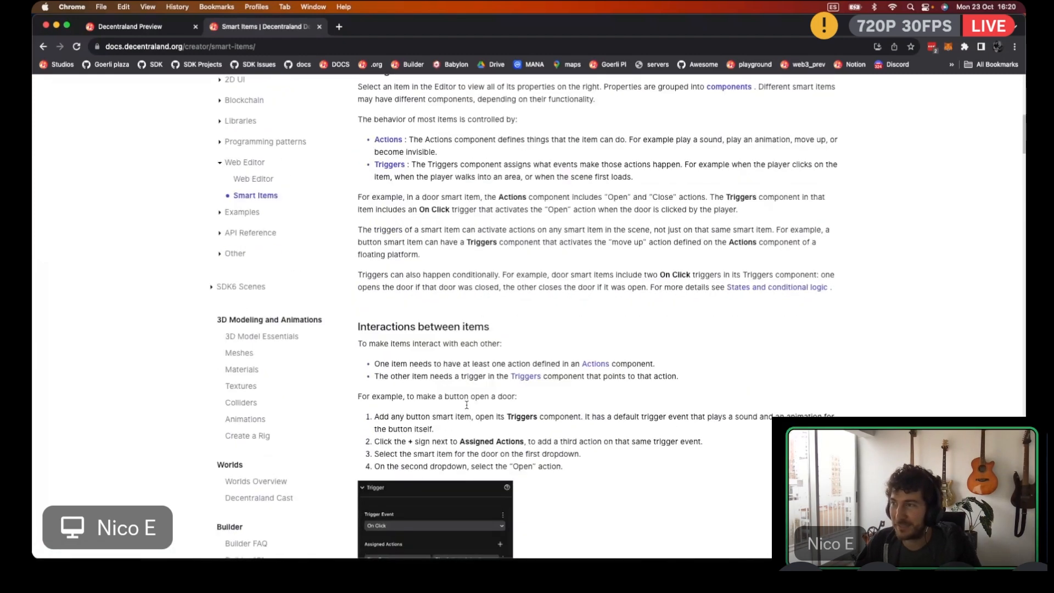
{"action": "scroll", "coordinate": [466, 404], "scroll_direction": "down", "scroll_amount": 4}
{"action": "key", "text": "super+1"}
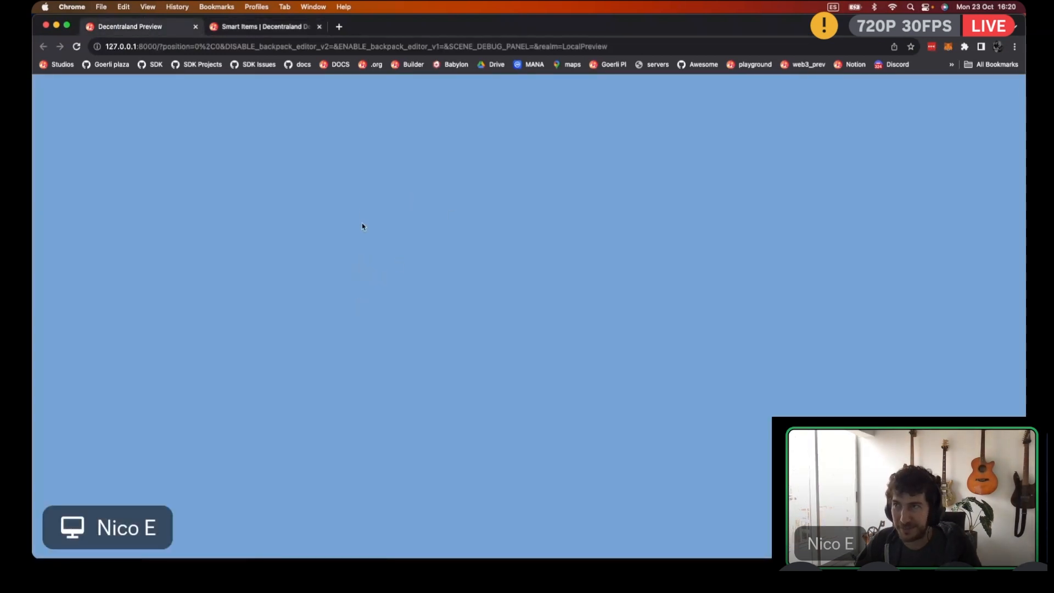
{"action": "left_click", "coordinate": [319, 27]}
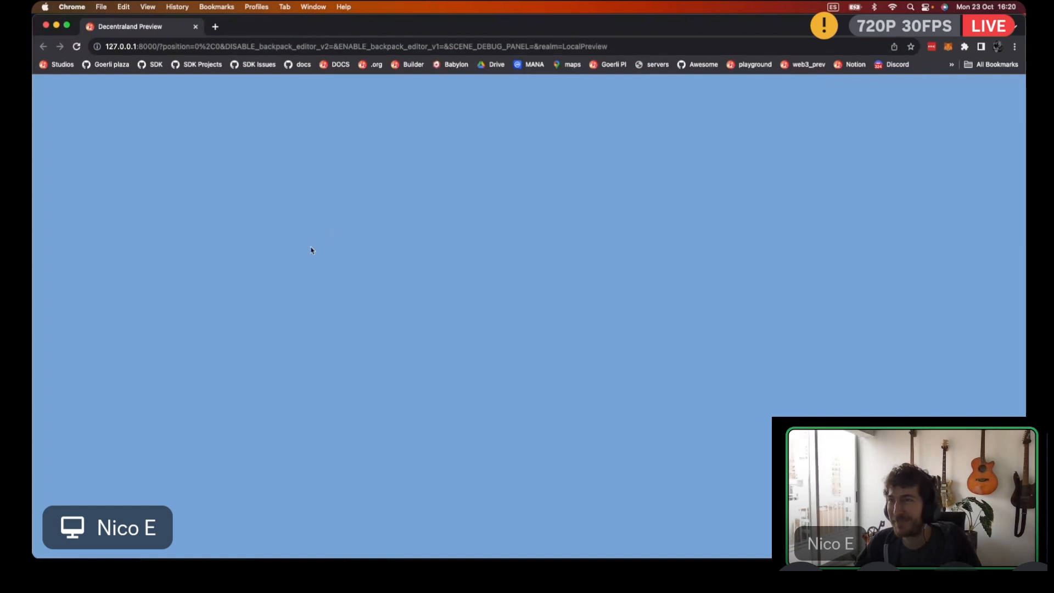
{"action": "scroll", "coordinate": [528, 285], "scroll_direction": "down", "scroll_amount": 3}
{"action": "scroll", "coordinate": [527, 373], "scroll_direction": "down", "scroll_amount": 2}
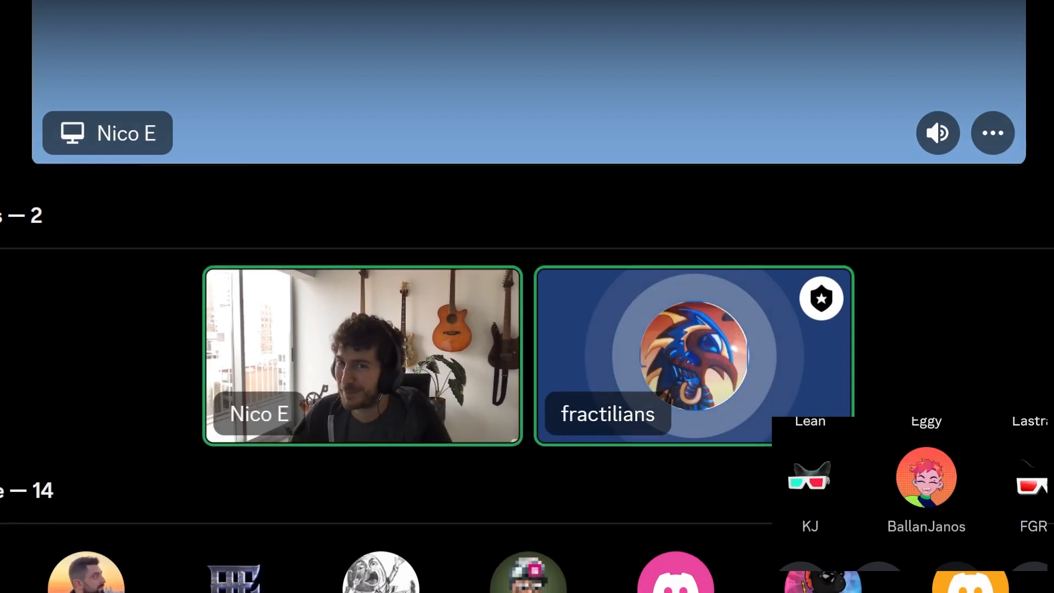
{"action": "scroll", "coordinate": [527, 329], "scroll_direction": "up", "scroll_amount": 7}
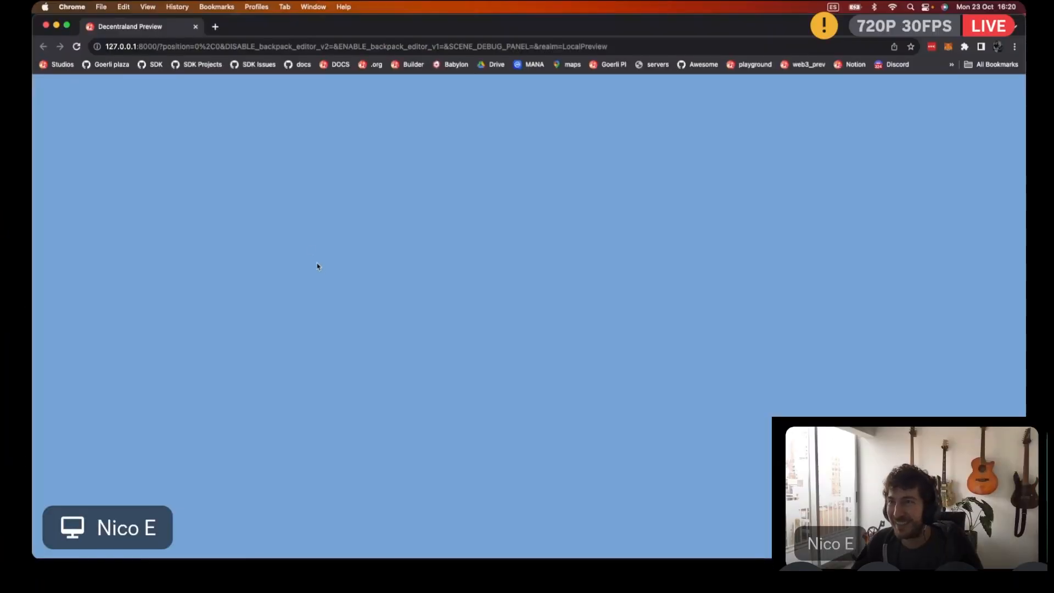
Enter the Example Smart Items preview and cross the water over the rowing boat to the wooden door in the rock
{"action": "key", "text": "super+Tab"}
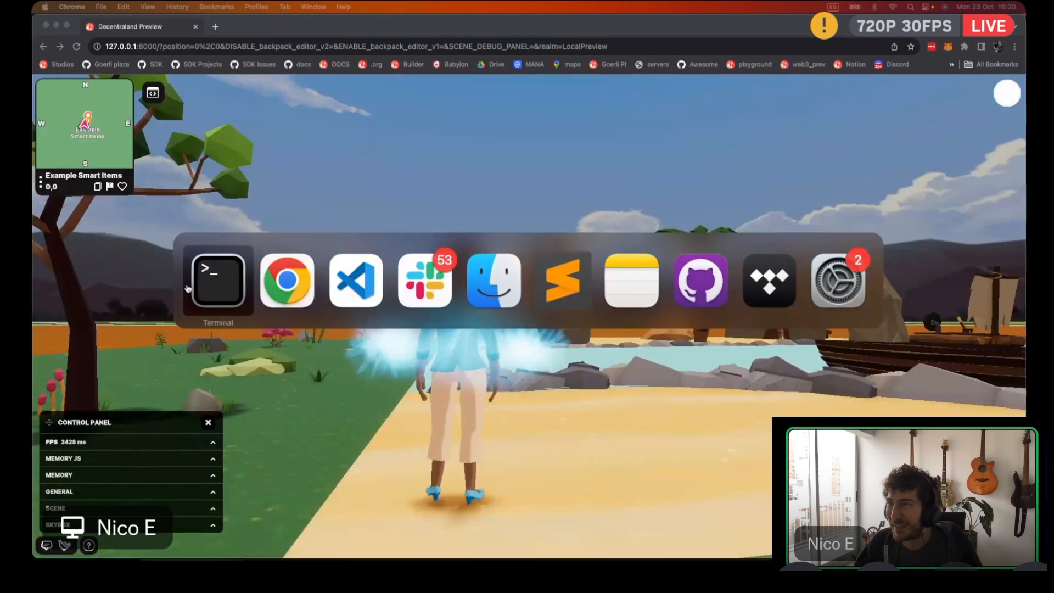
{"action": "left_click", "coordinate": [622, 226]}
{"action": "key", "text": "w"}
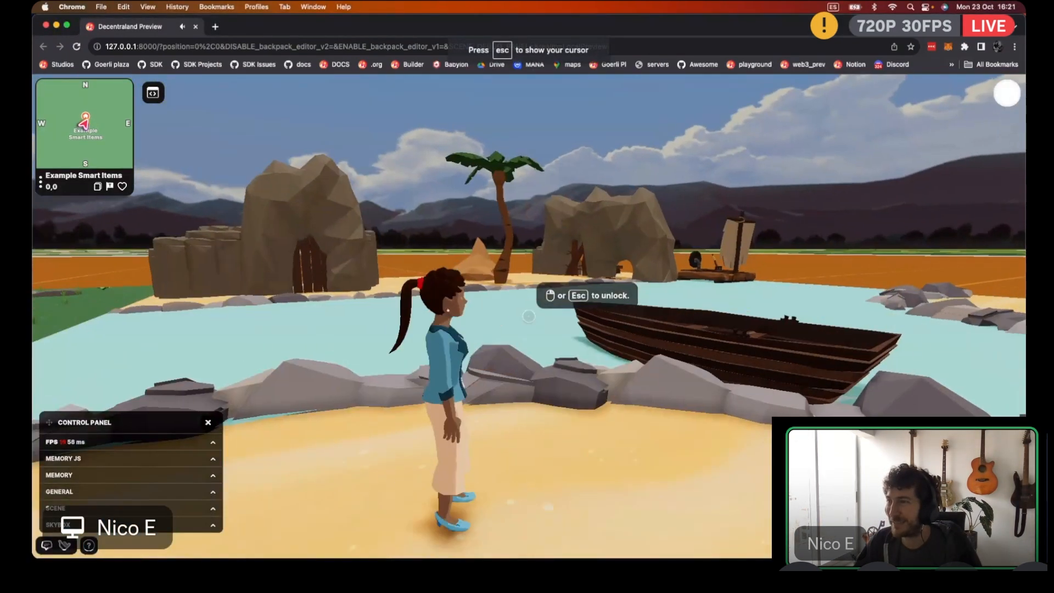
{"action": "key", "text": "w"}
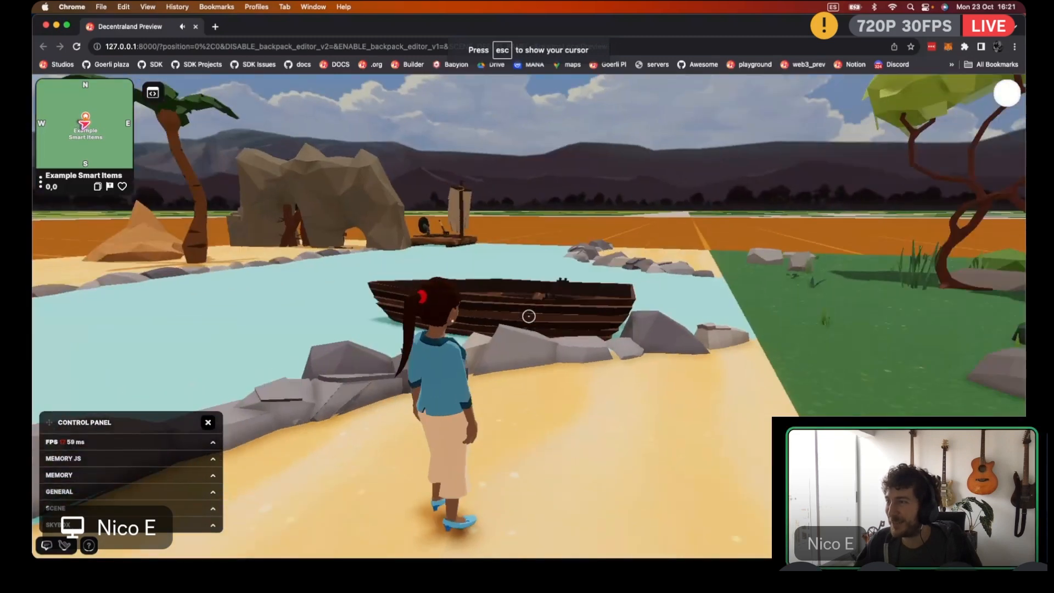
{"action": "key", "text": "space"}
{"action": "key", "text": "a"}
{"action": "key", "text": "space"}
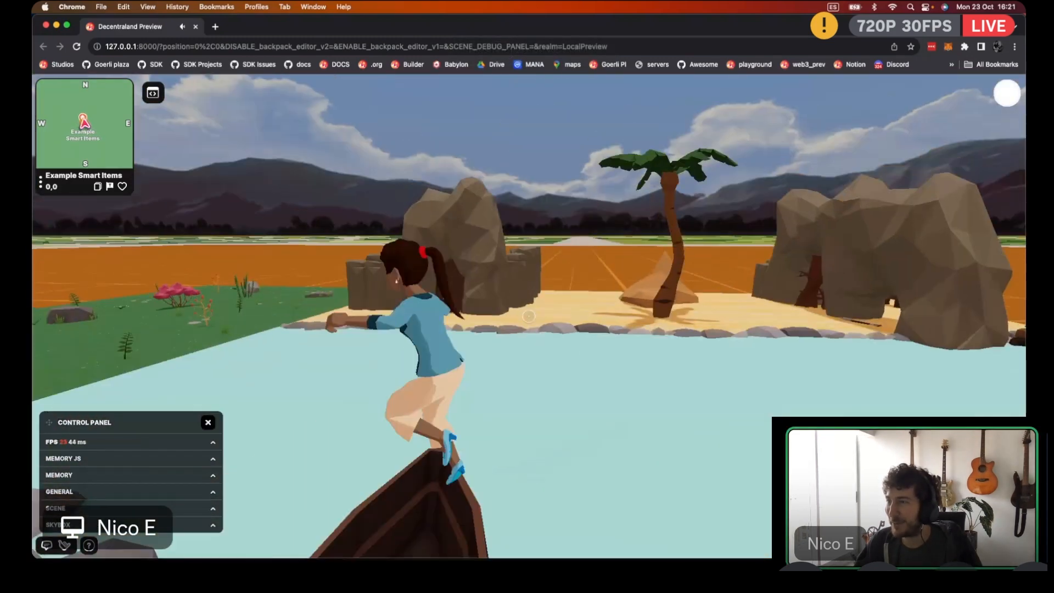
{"action": "key", "text": "w"}
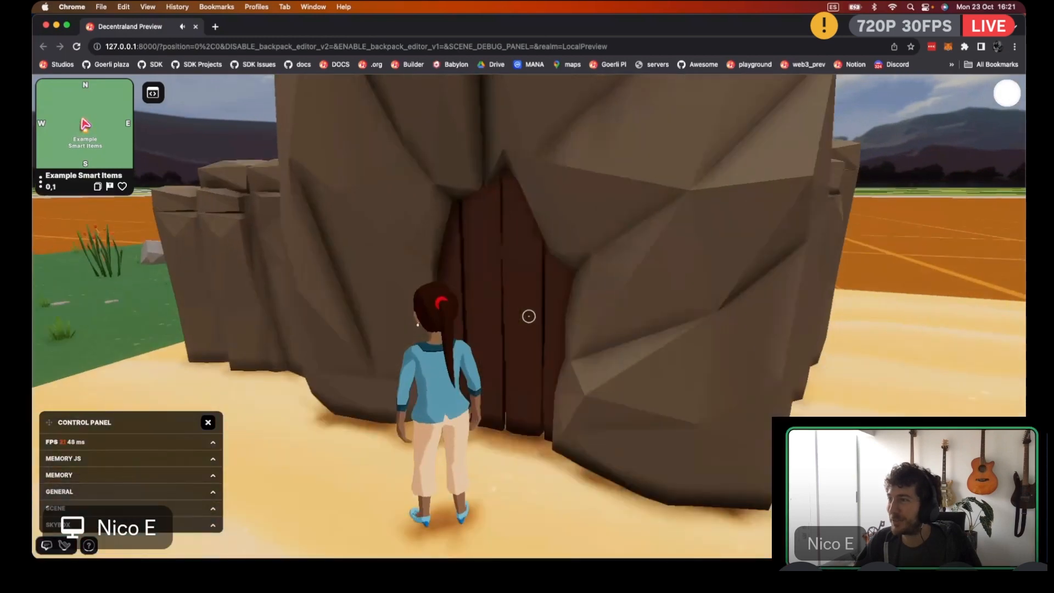
Leave the closed wooden door, walk along the beach and pick up the shovel
{"action": "key", "text": "a"}
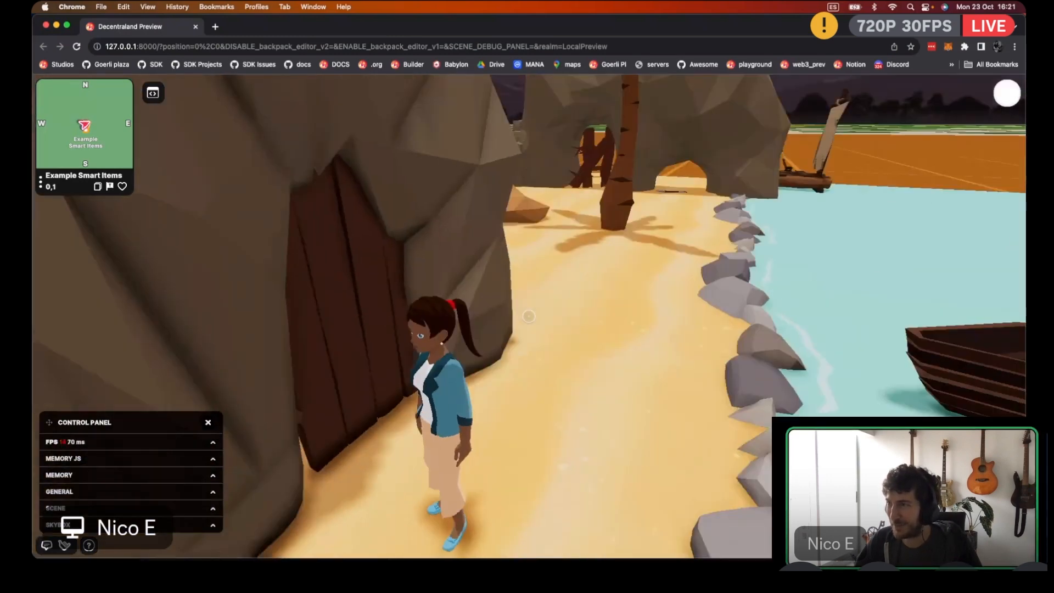
{"action": "key", "text": "w"}
{"action": "left_click", "coordinate": [528, 316]}
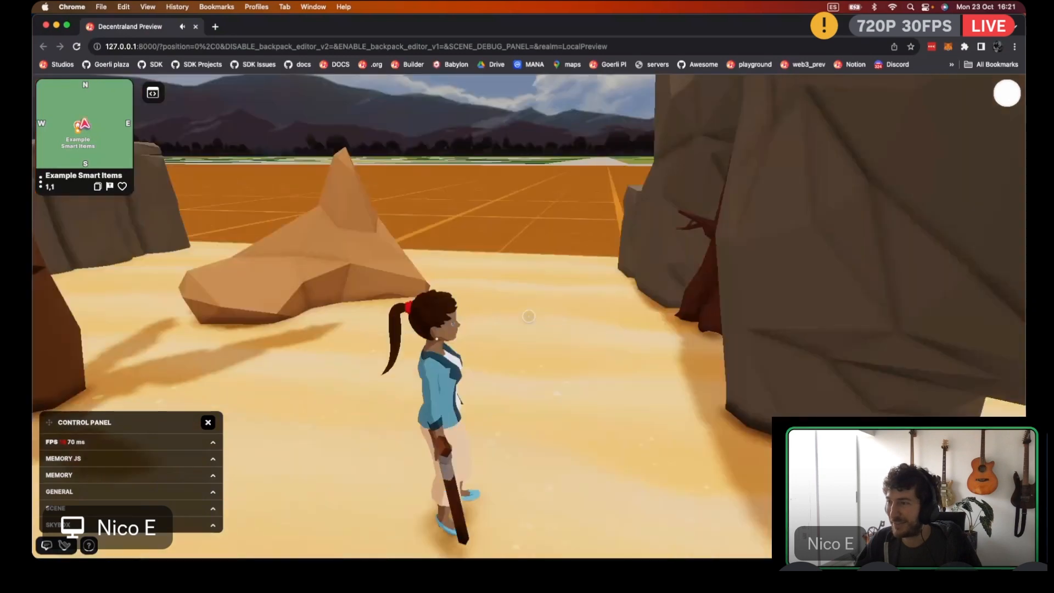
Walk and turn the avatar beside the palm tree to examine the carried shovel from several sides
{"action": "key", "text": "w"}
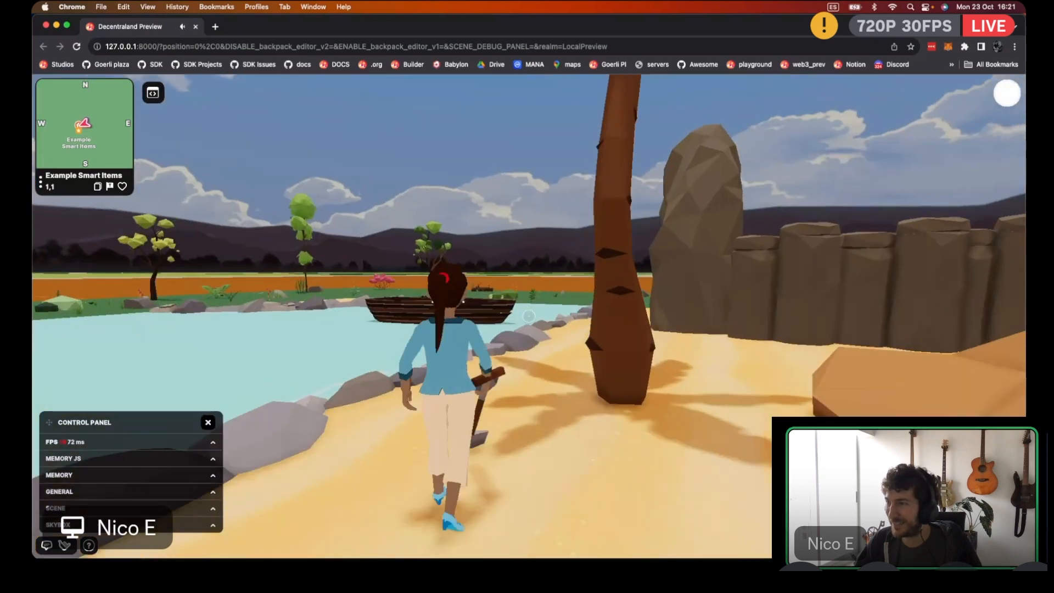
{"action": "key", "text": "s"}
{"action": "key", "text": "d"}
{"action": "key", "text": "a"}
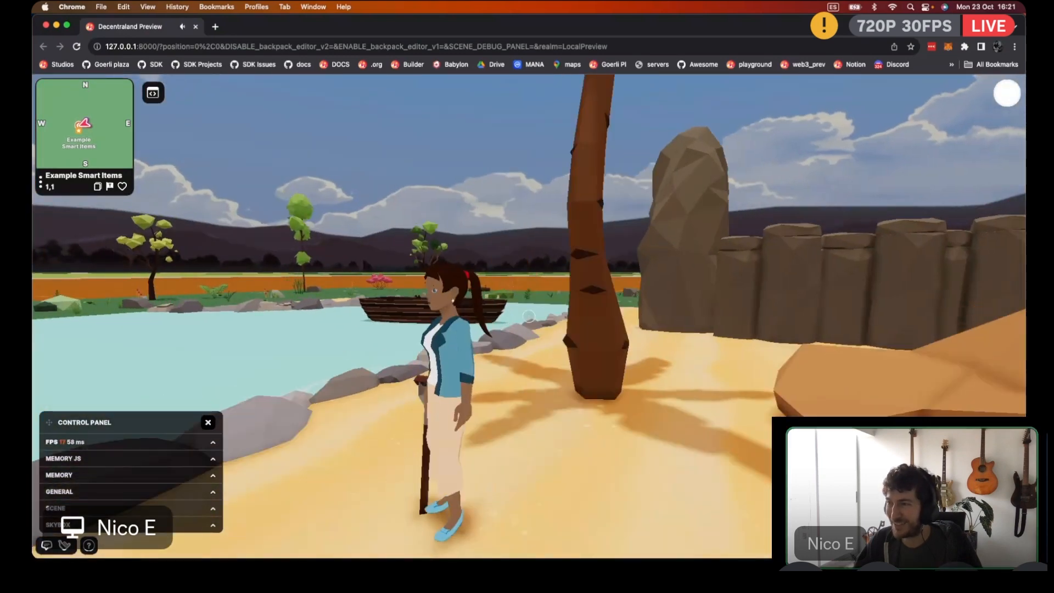
{"action": "key", "text": "w"}
{"action": "key", "text": "d"}
{"action": "key", "text": "s"}
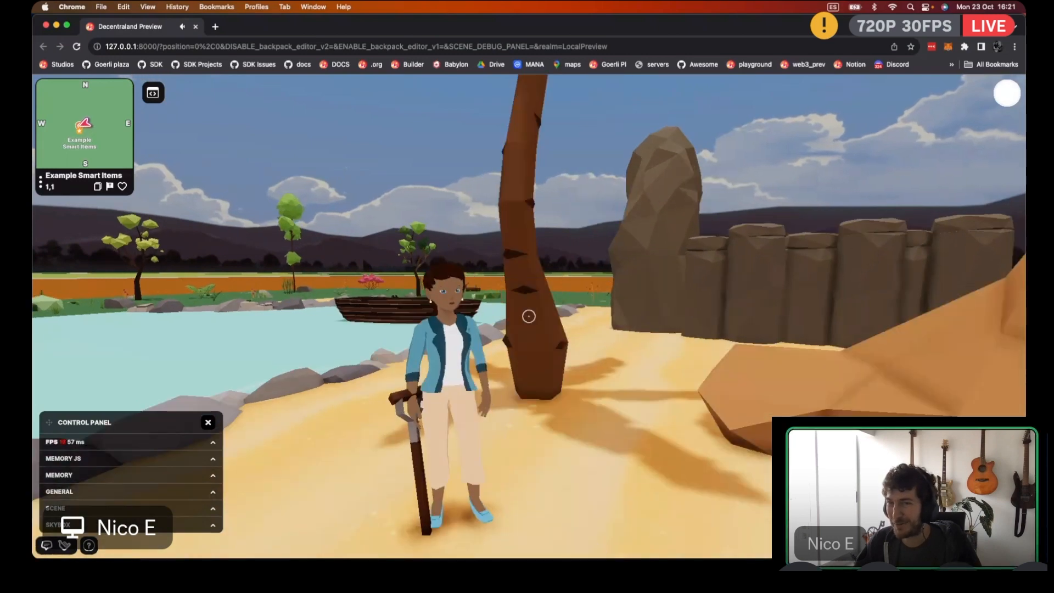
{"action": "key", "text": "w"}
{"action": "key", "text": "s"}
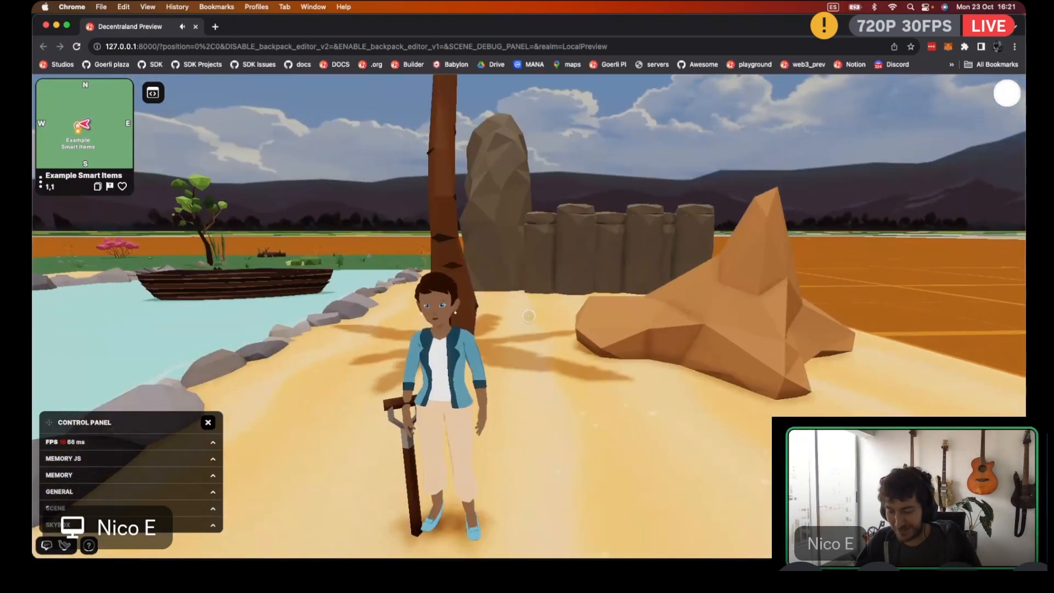
Dig away the sand mound with the shovel and open the treasure chest buried there
{"action": "key", "text": "w"}
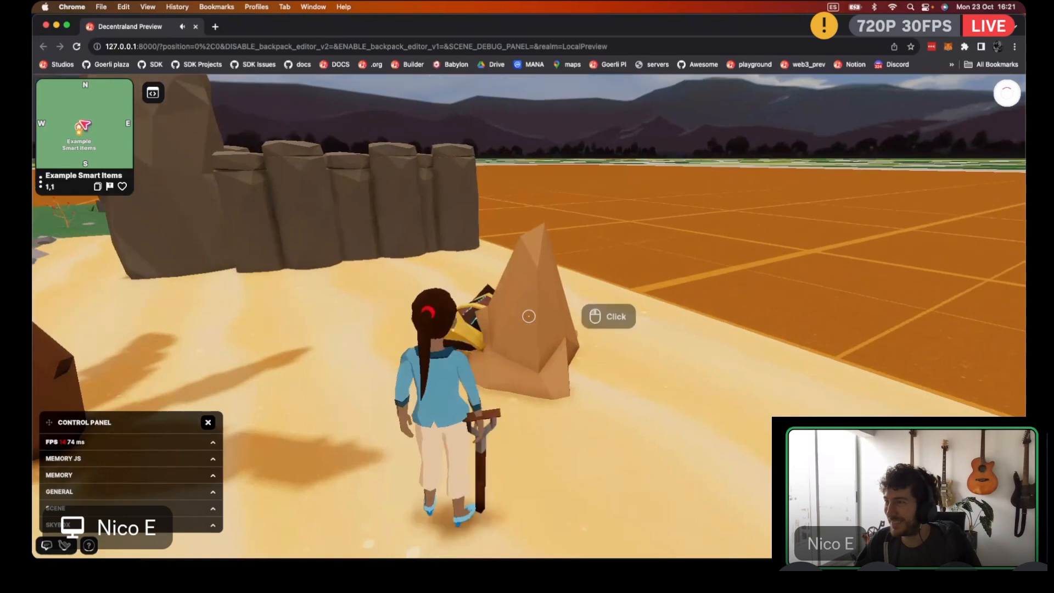
{"action": "left_click", "coordinate": [528, 316]}
{"action": "left_click", "coordinate": [529, 316]}
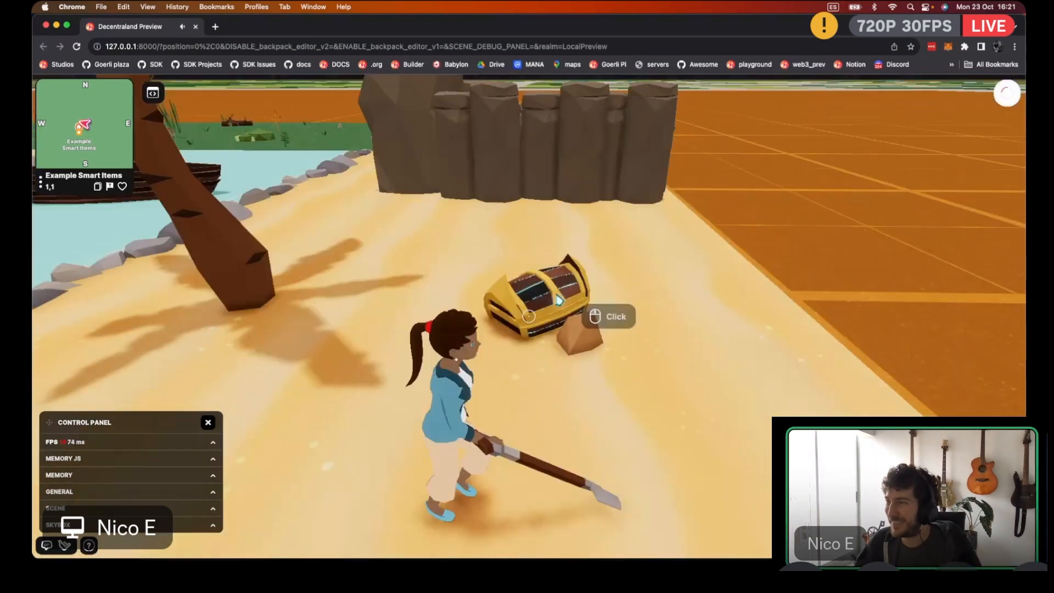
{"action": "key", "text": "w"}
{"action": "left_click", "coordinate": [529, 316]}
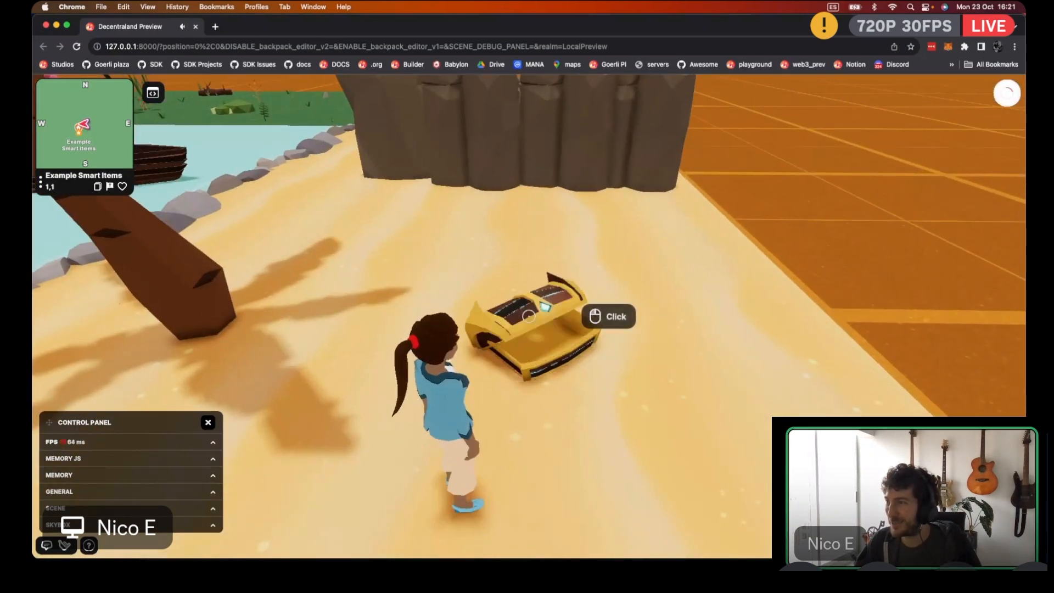
Return to the wooden door in the rock, open it and walk through to the bench holding the chainsaw
{"action": "key", "text": "w"}
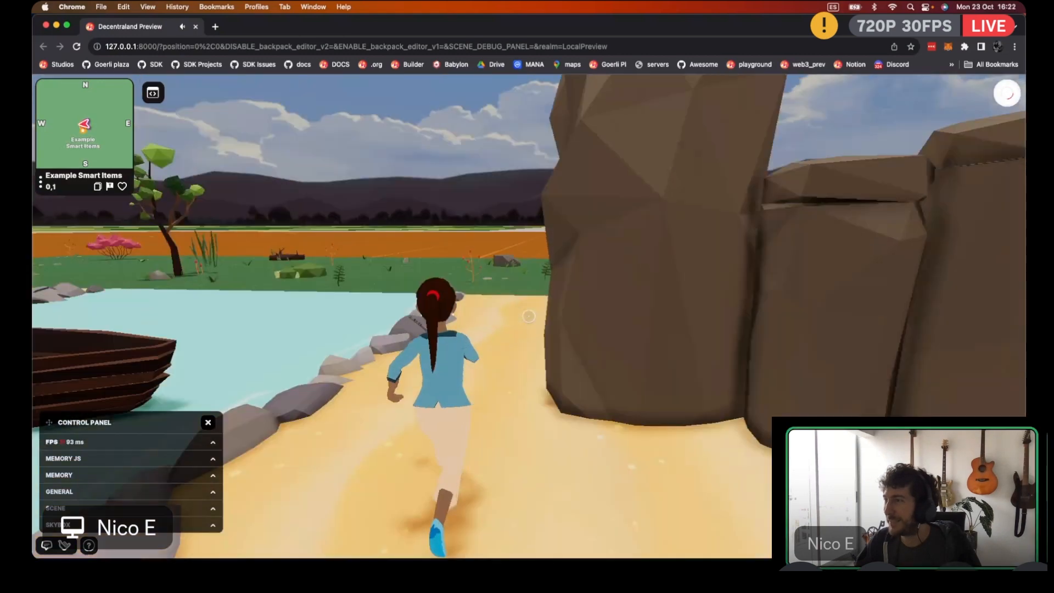
{"action": "key", "text": "w"}
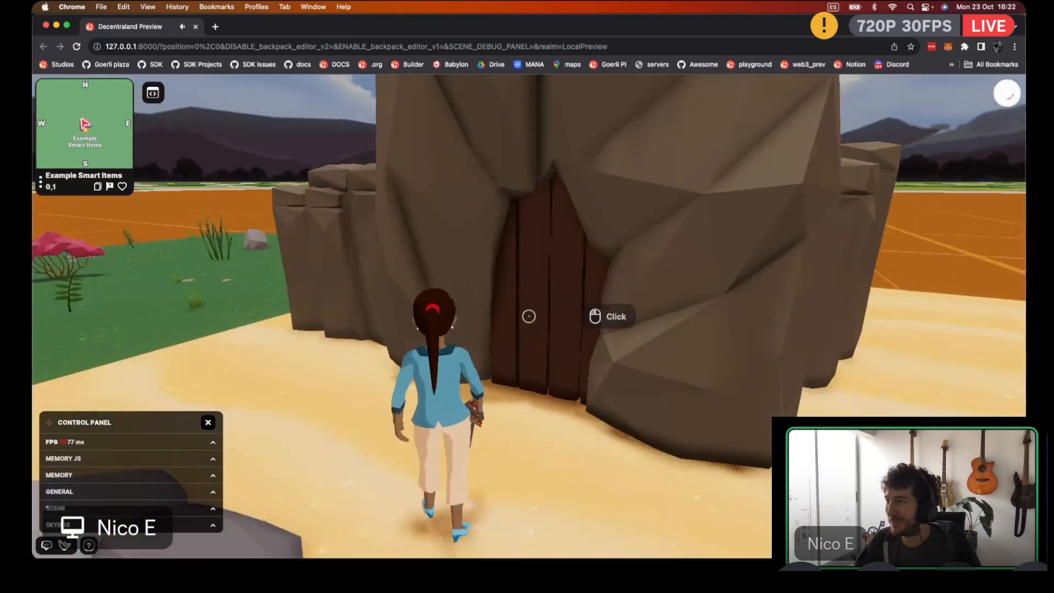
{"action": "left_click", "coordinate": [529, 316]}
{"action": "key", "text": "w"}
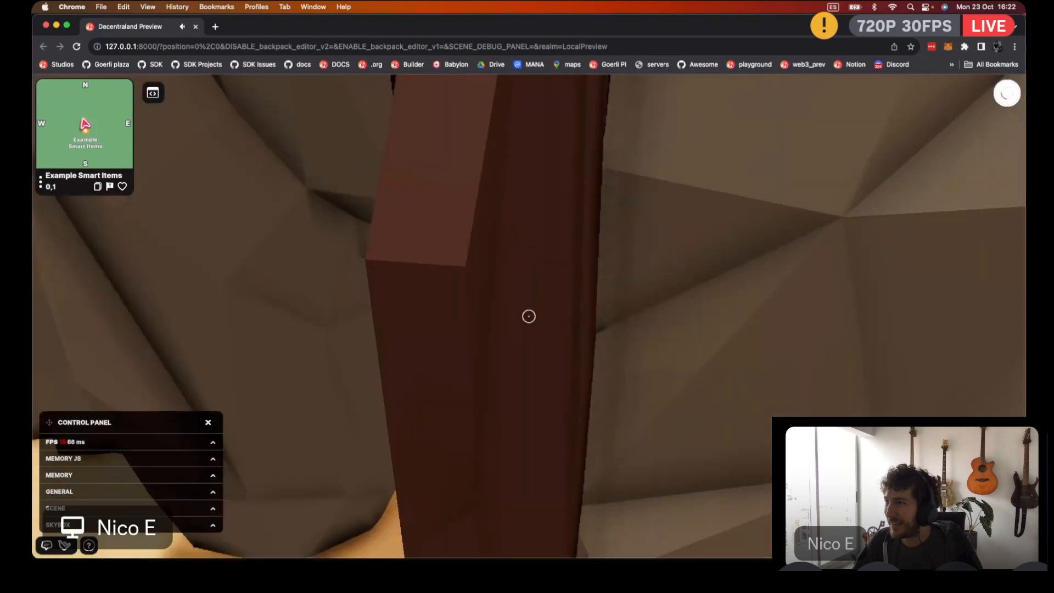
{"action": "key", "text": "w"}
{"action": "key", "text": "v"}
{"action": "key", "text": "w"}
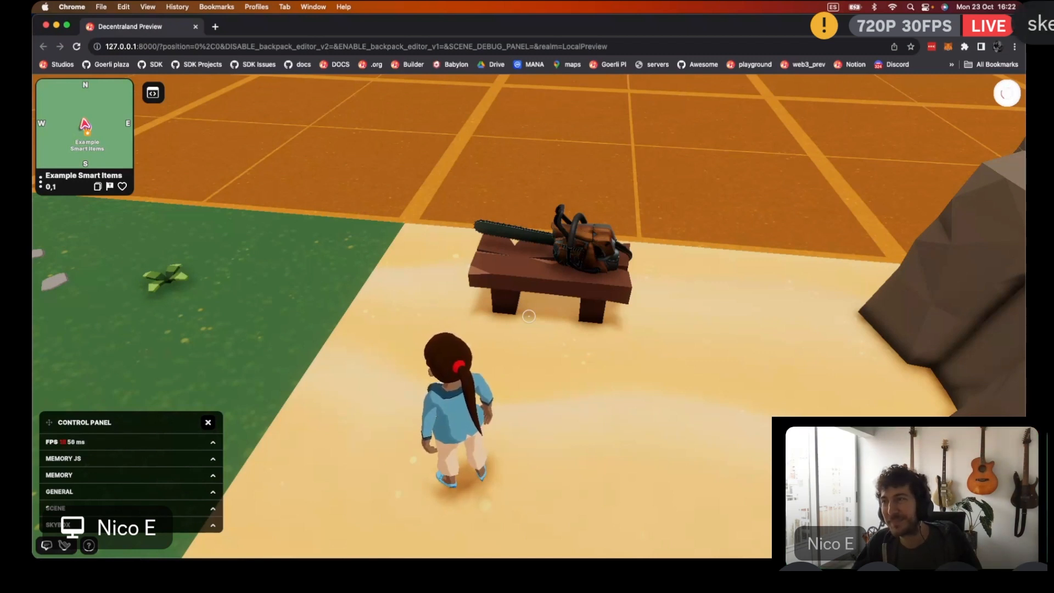
Release the cursor, resume control of the avatar in the preview and pick up the chainsaw from the bench
{"action": "key", "text": "Escape"}
{"action": "key", "text": "super+Tab"}
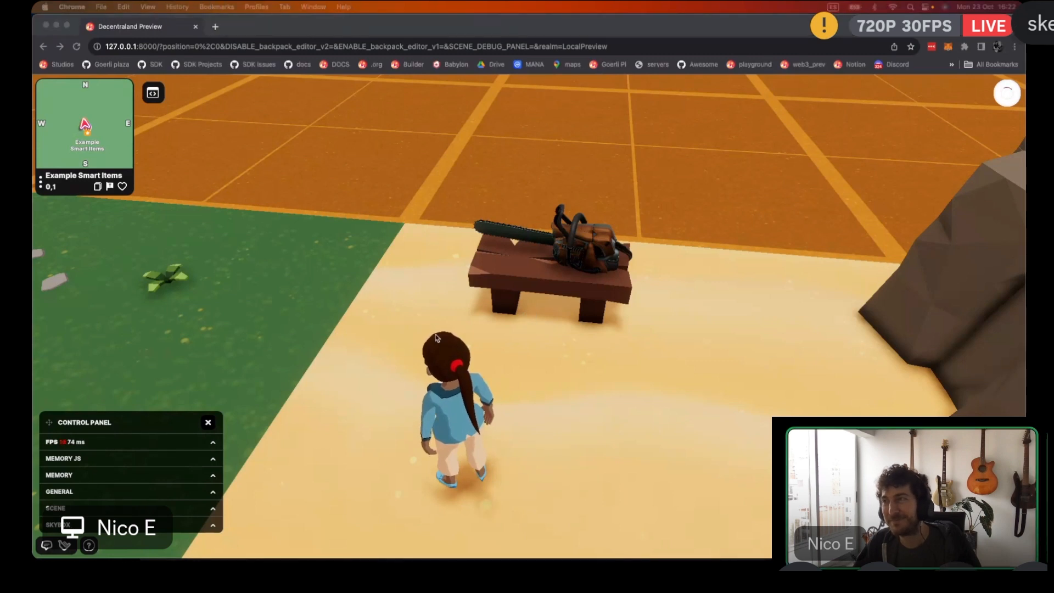
{"action": "left_click", "coordinate": [568, 348]}
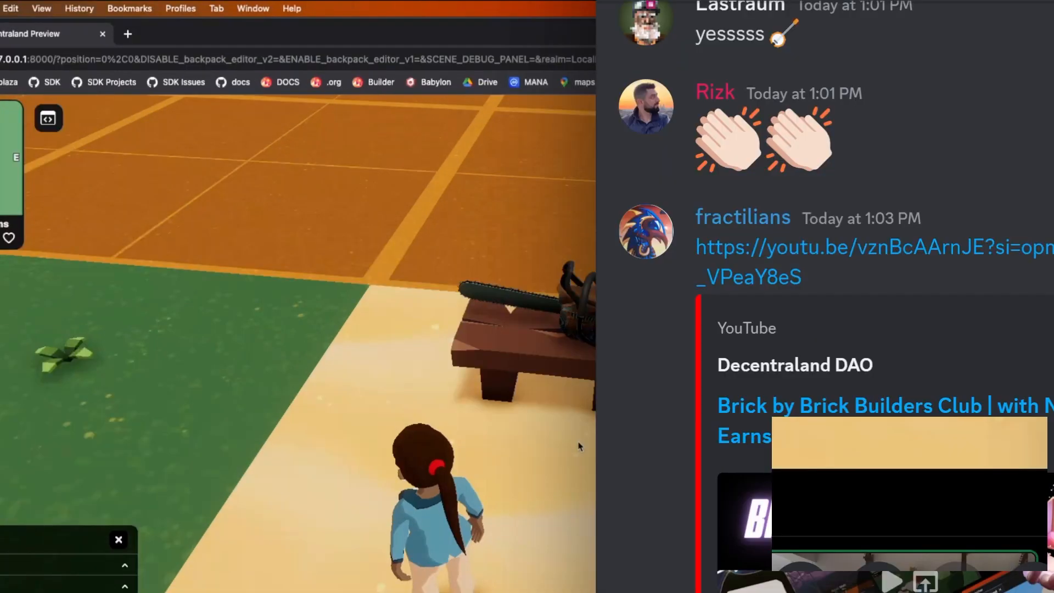
{"action": "left_click", "coordinate": [568, 349]}
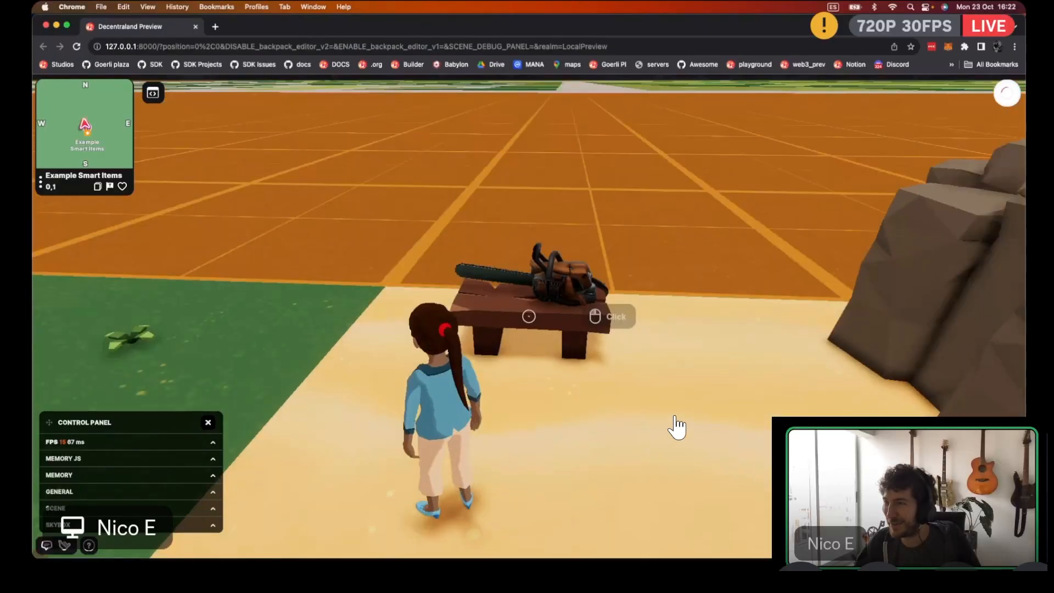
{"action": "left_click", "coordinate": [677, 427]}
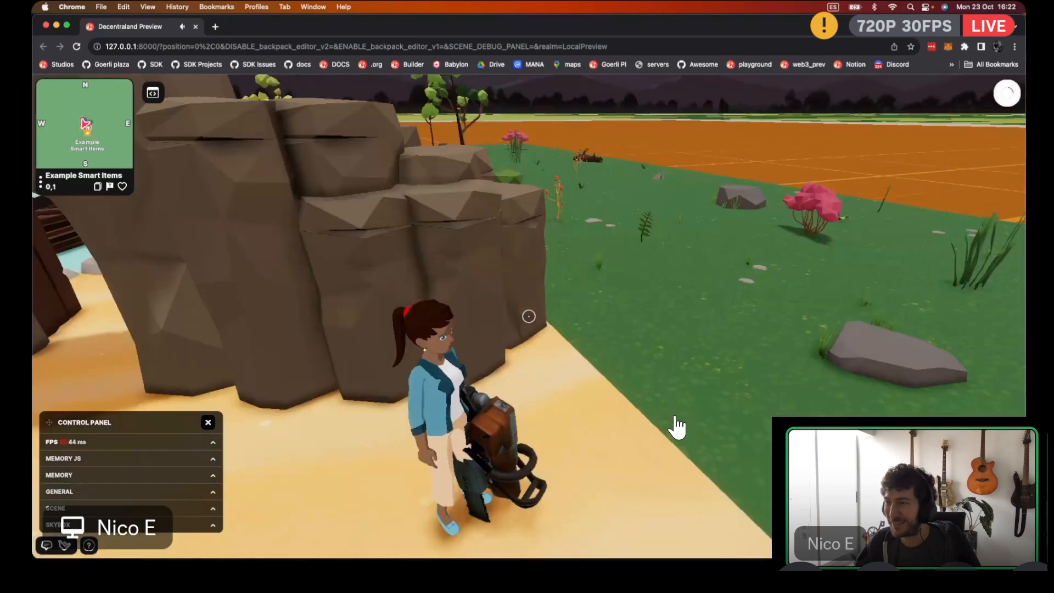
Carry the chainsaw back through the rock door to the blocked arch and cut the tree trunks standing in it
{"action": "key", "text": "w"}
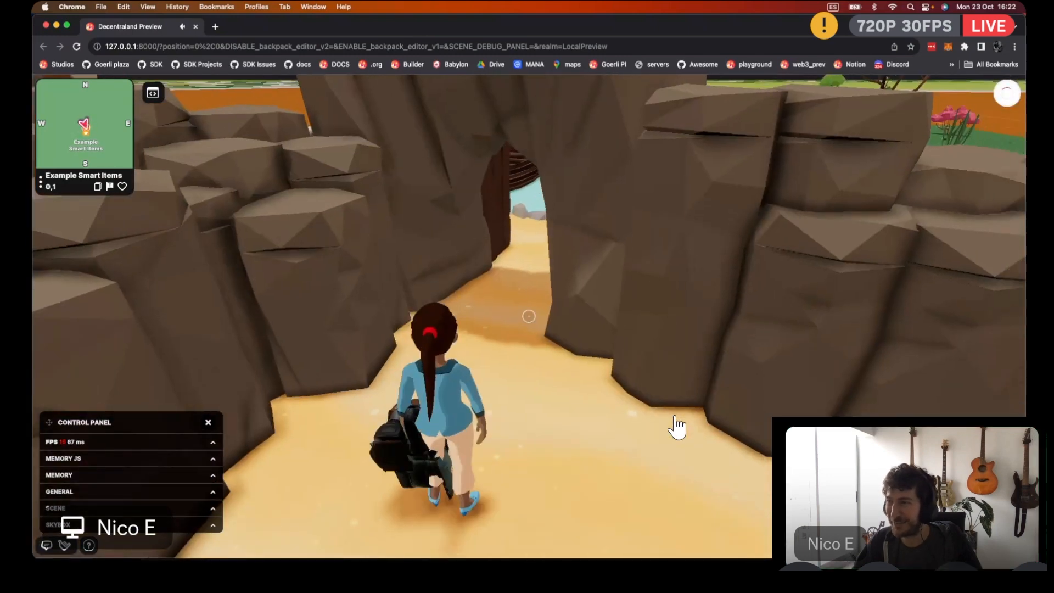
{"action": "key", "text": "w"}
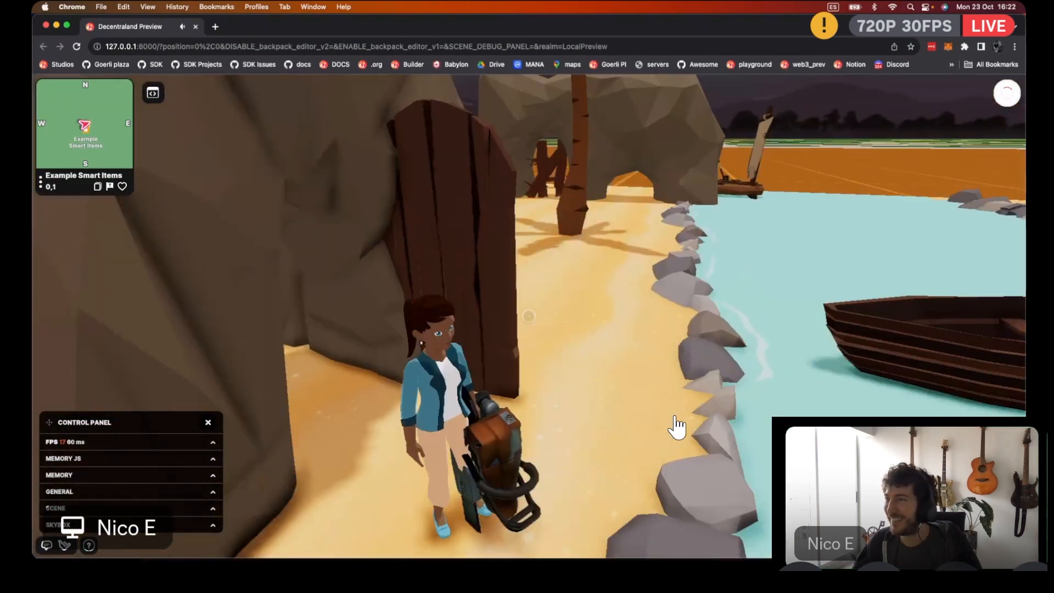
{"action": "key", "text": "w"}
{"action": "key", "text": "w"}
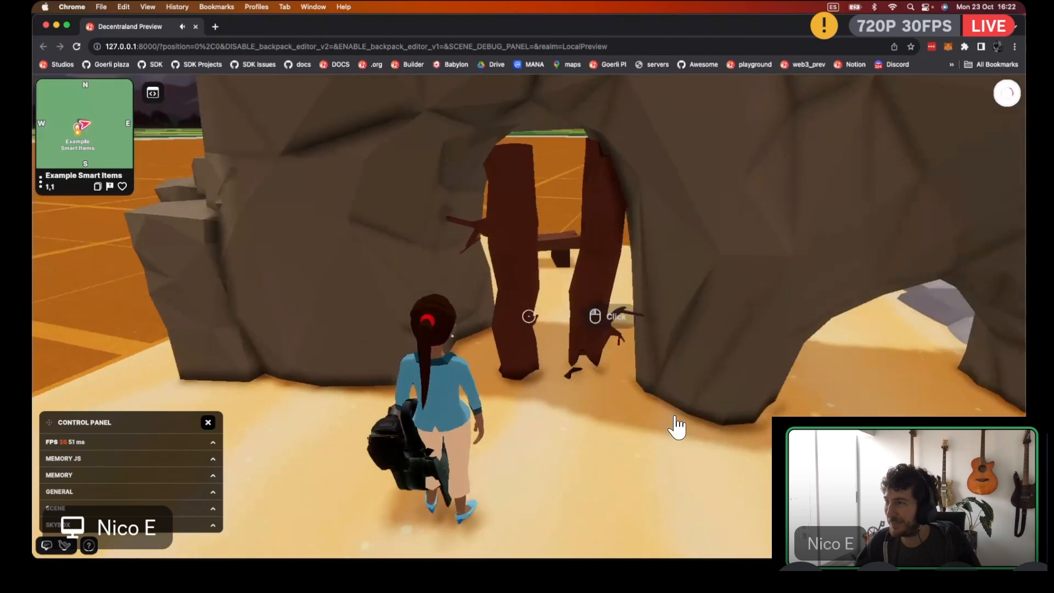
{"action": "left_click", "coordinate": [676, 427]}
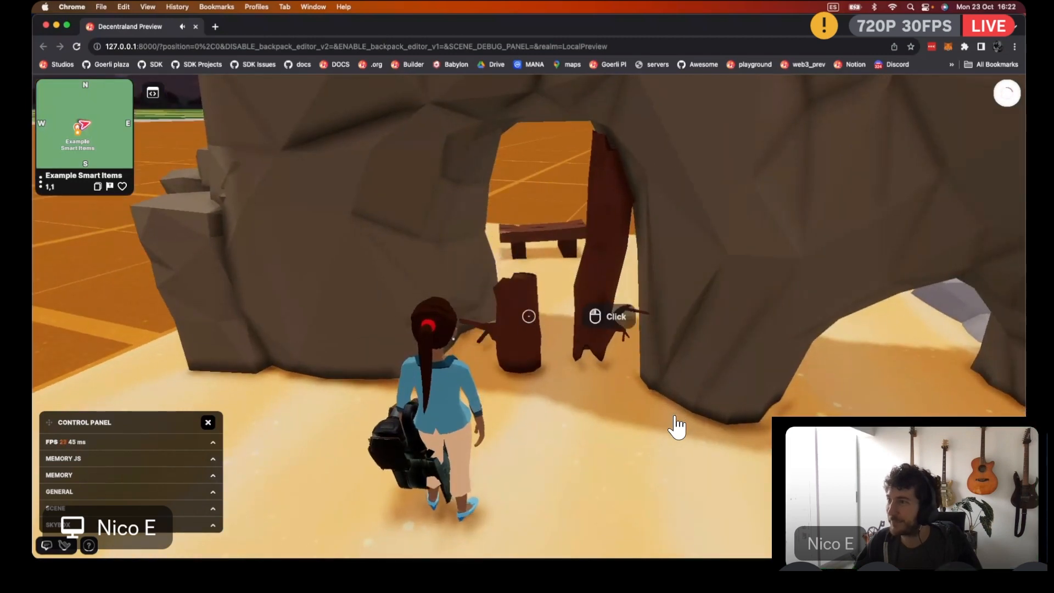
{"action": "key", "text": "w"}
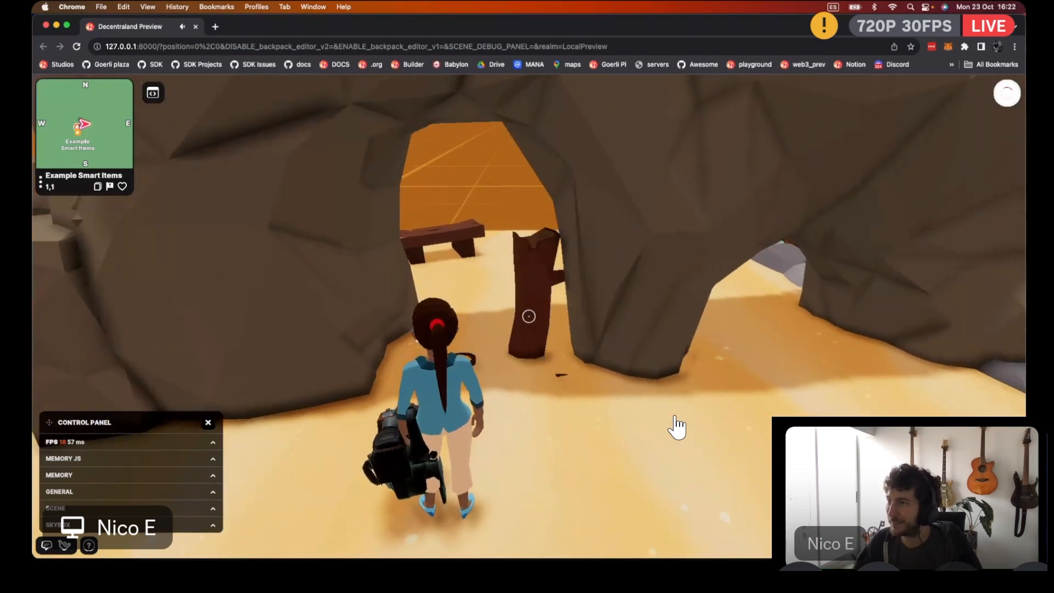
Walk through the cleared arch and put the chainsaw down on the bench behind it
{"action": "key", "text": "w"}
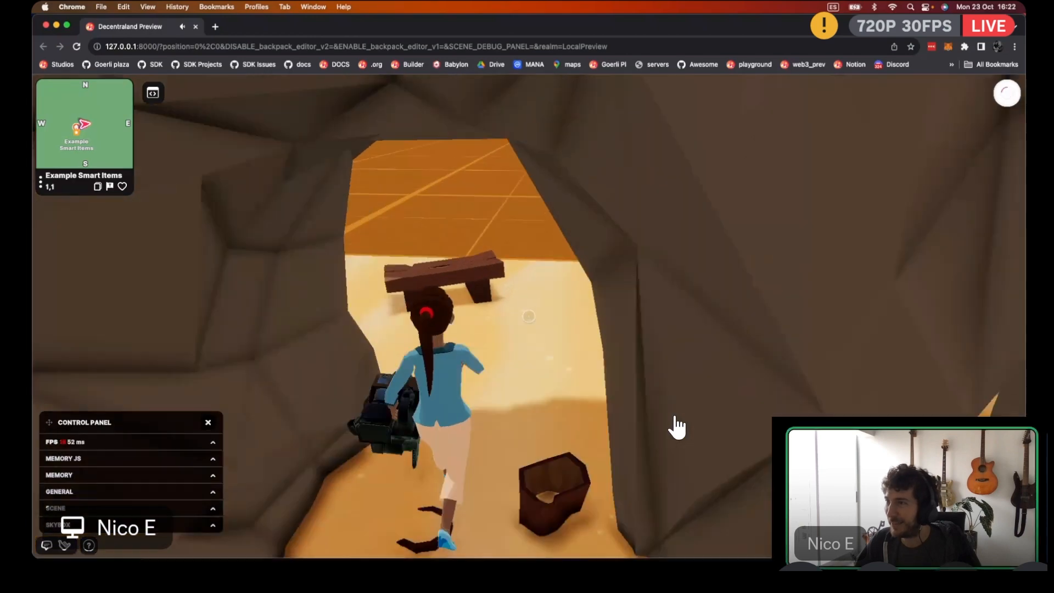
{"action": "key", "text": "w"}
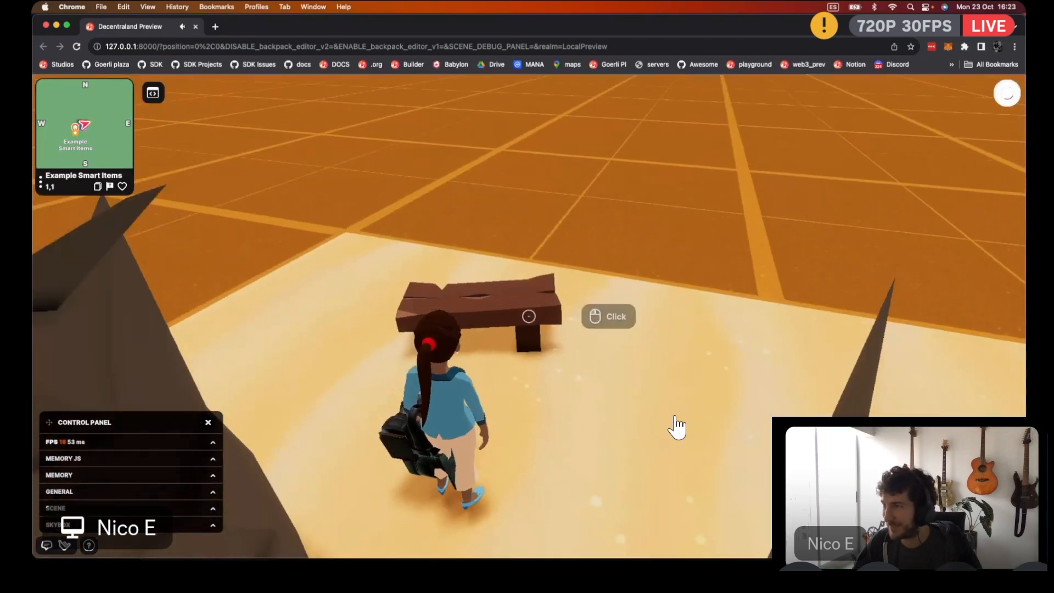
{"action": "left_click", "coordinate": [529, 316]}
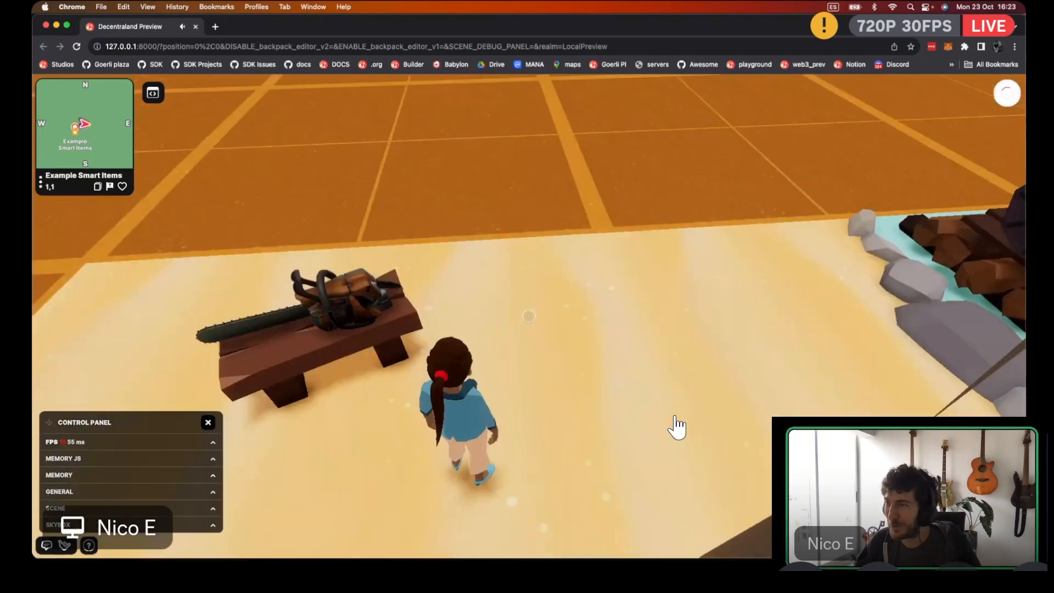
Board the raft, ride it across the water, step off onto the opposite shore and release the cursor
{"action": "key", "text": "w"}
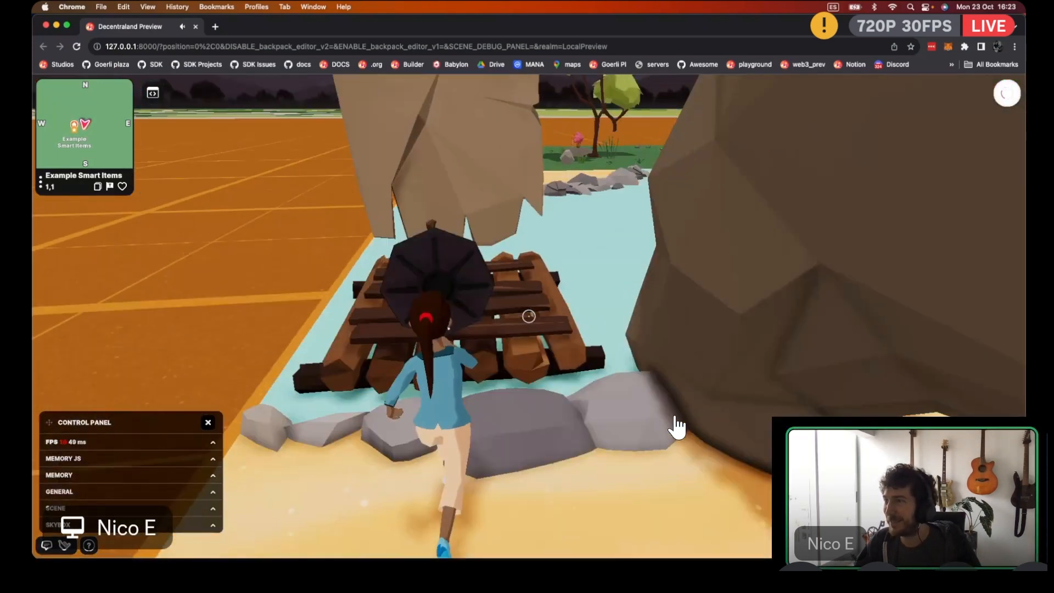
{"action": "key", "text": "space"}
{"action": "key", "text": "s"}
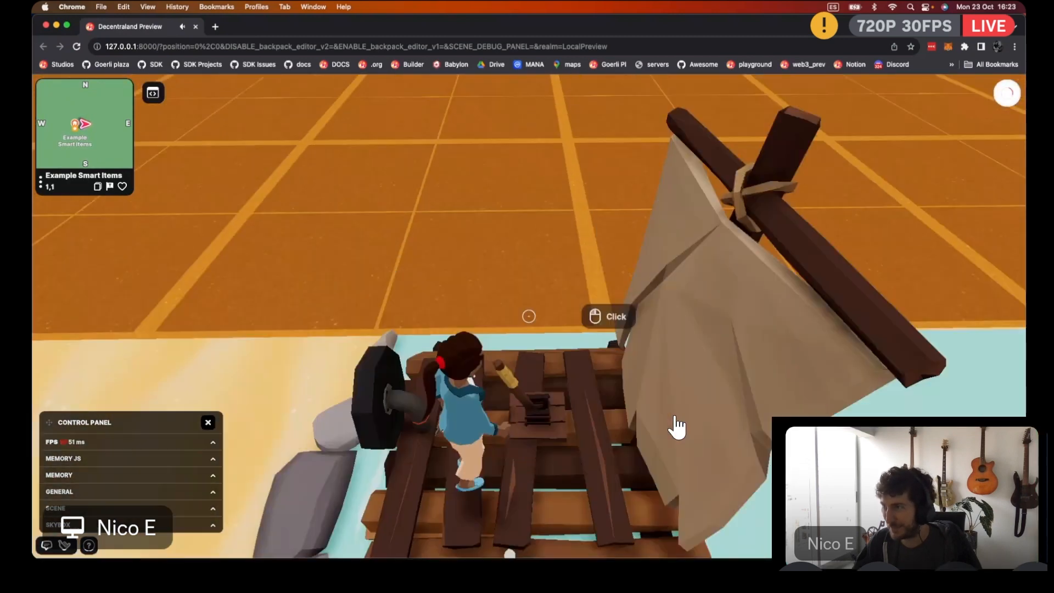
{"action": "key", "text": "w"}
{"action": "key", "text": "d"}
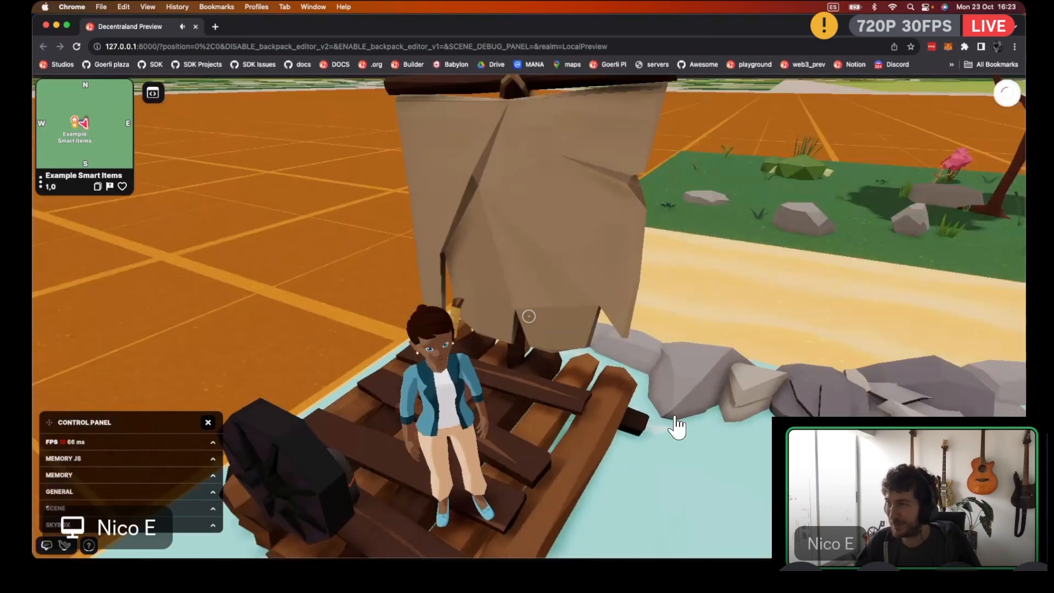
{"action": "key", "text": "w"}
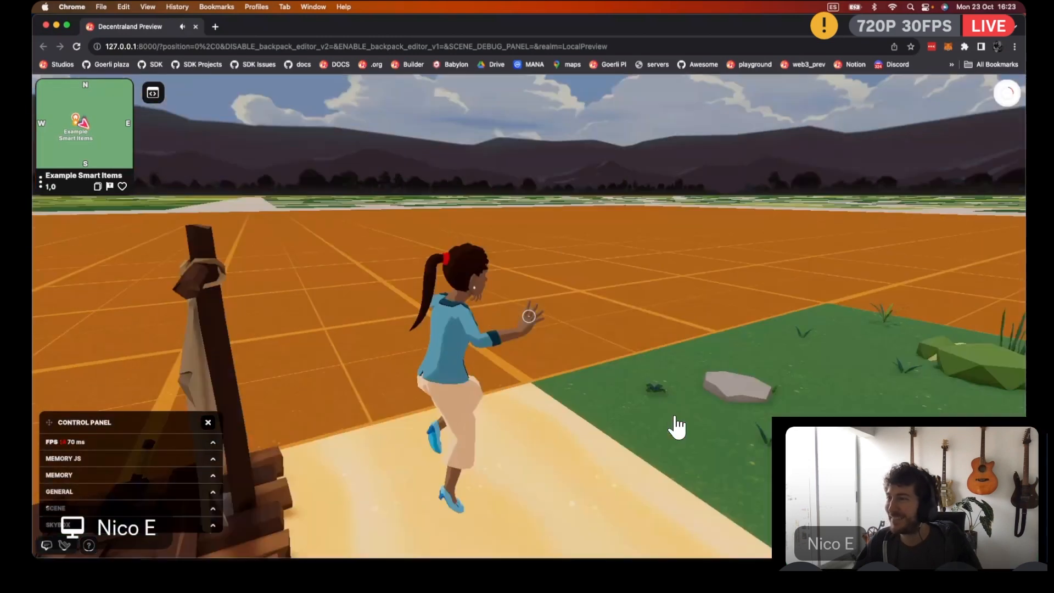
{"action": "key", "text": "Escape"}
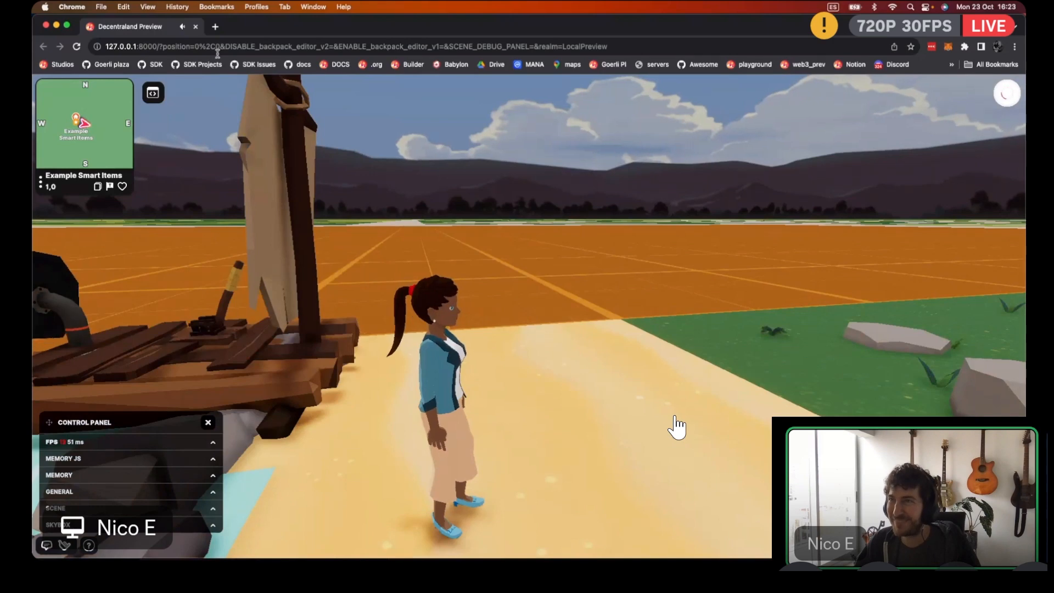
Close the Decentraland preview and switch to Visual Studio Code with the brick-by-brick-smart-items scene in the editor
{"action": "left_click", "coordinate": [196, 27]}
{"action": "left_click", "coordinate": [531, 248]}
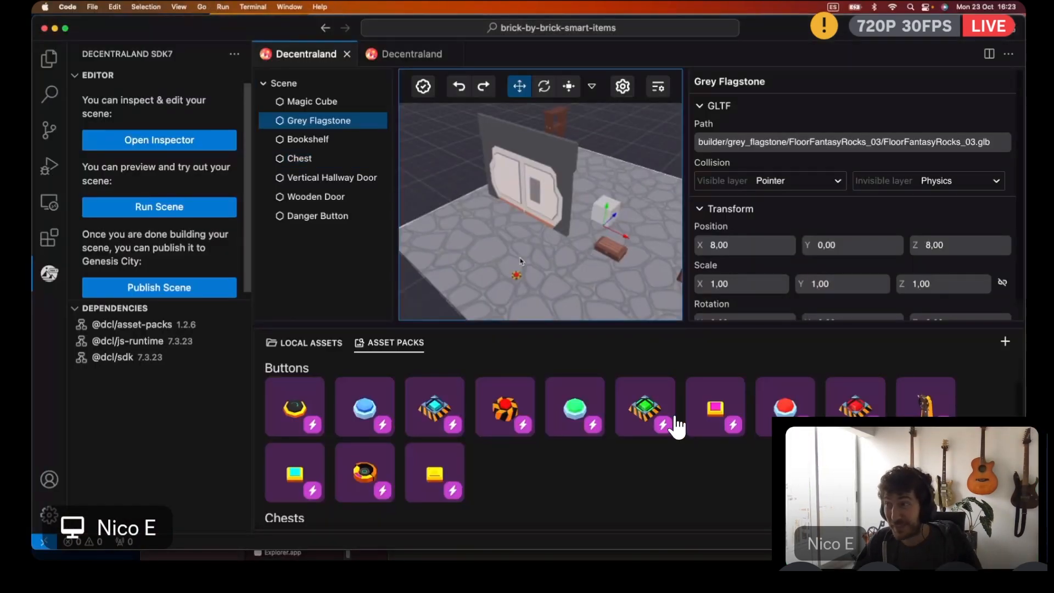
{"action": "scroll", "coordinate": [498, 287], "scroll_direction": "down", "scroll_amount": 3}
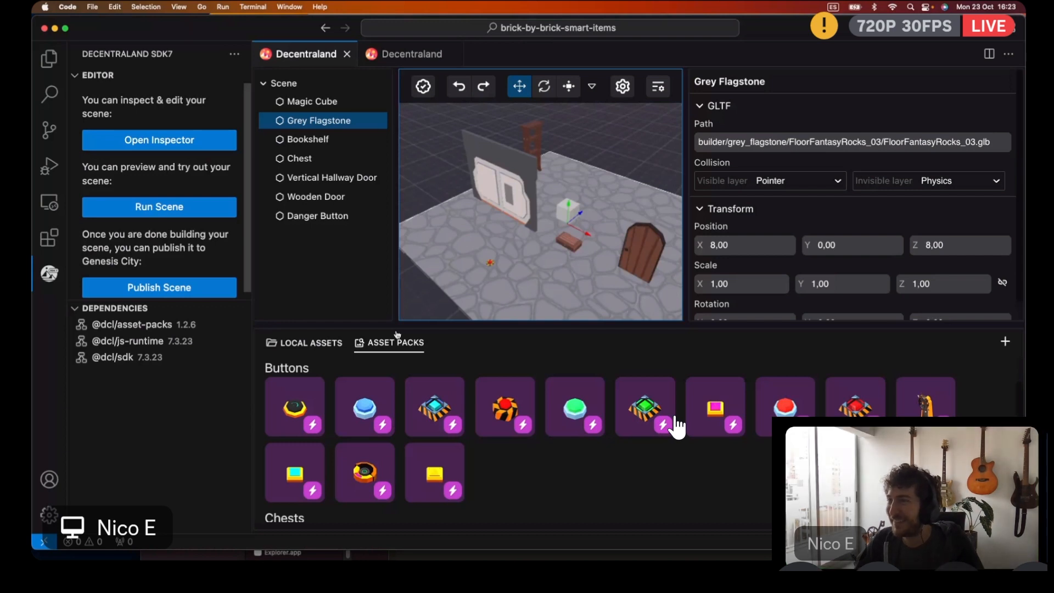
Place the Computer Wide model from the Sci-Fi asset pack on the flagstone floor near its edge
{"action": "left_click", "coordinate": [311, 342]}
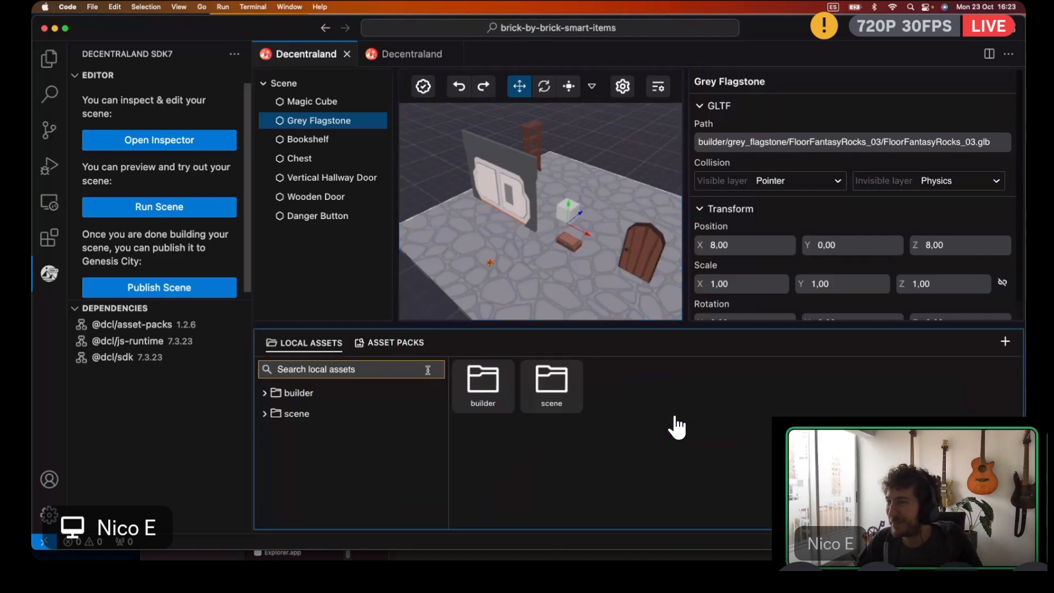
{"action": "left_click", "coordinate": [405, 346]}
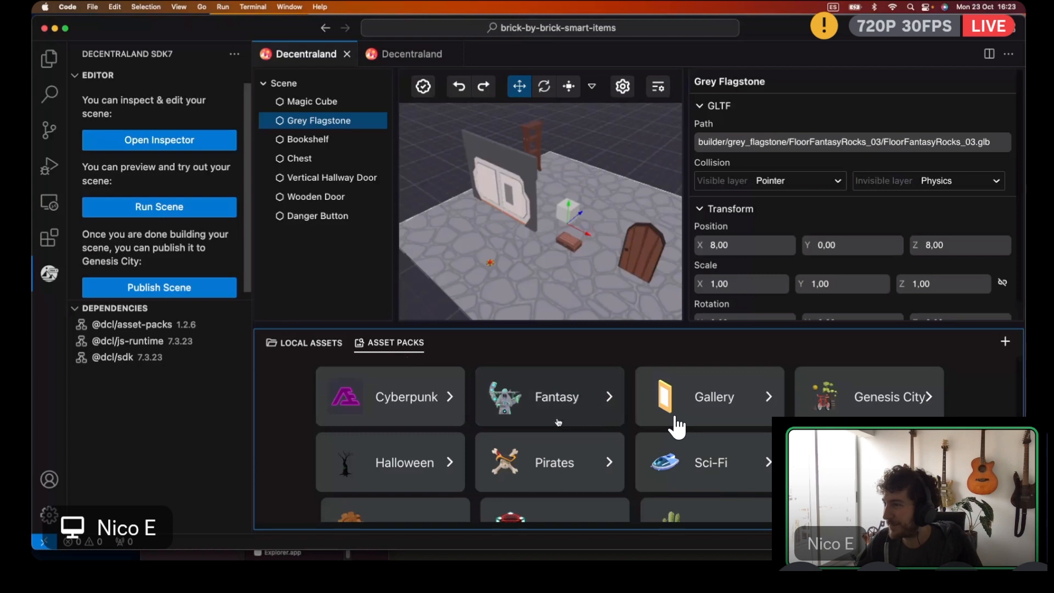
{"action": "left_click", "coordinate": [712, 460]}
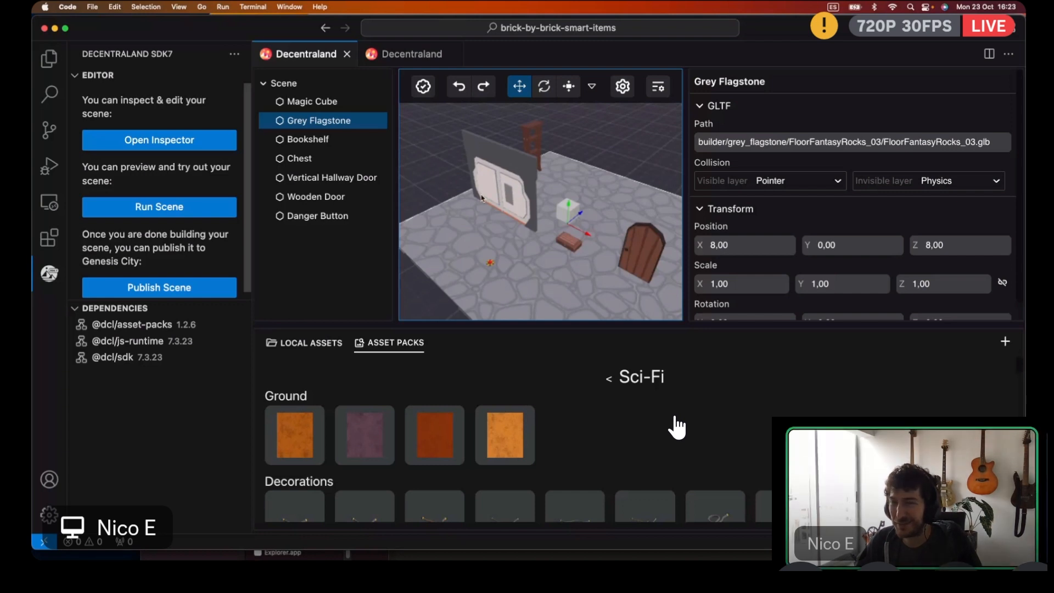
{"action": "scroll", "coordinate": [637, 412], "scroll_direction": "down", "scroll_amount": 5}
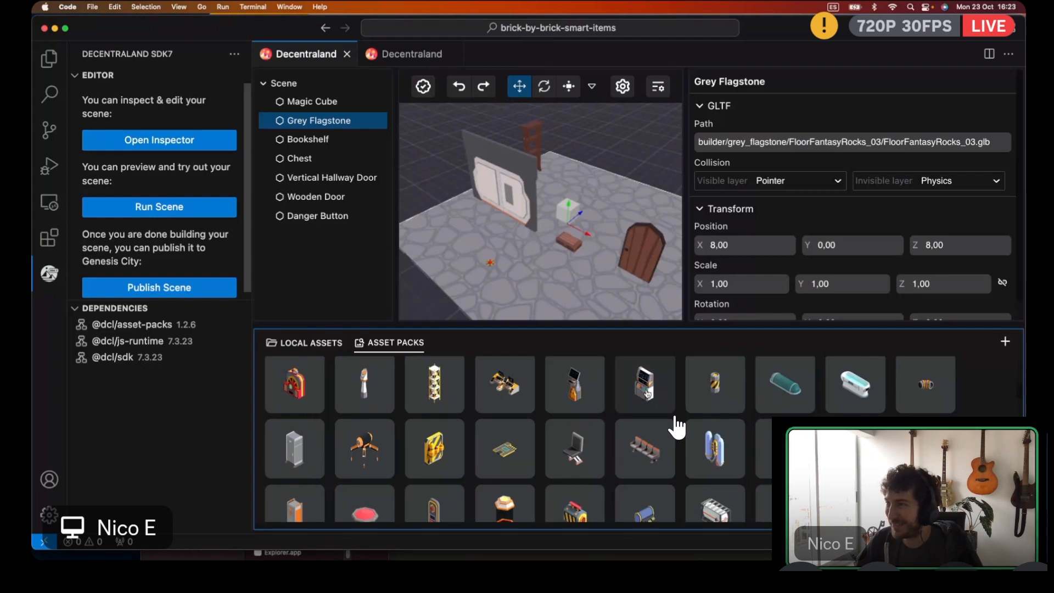
{"action": "left_click_drag", "start_coordinate": [647, 394], "coordinate": [502, 214]}
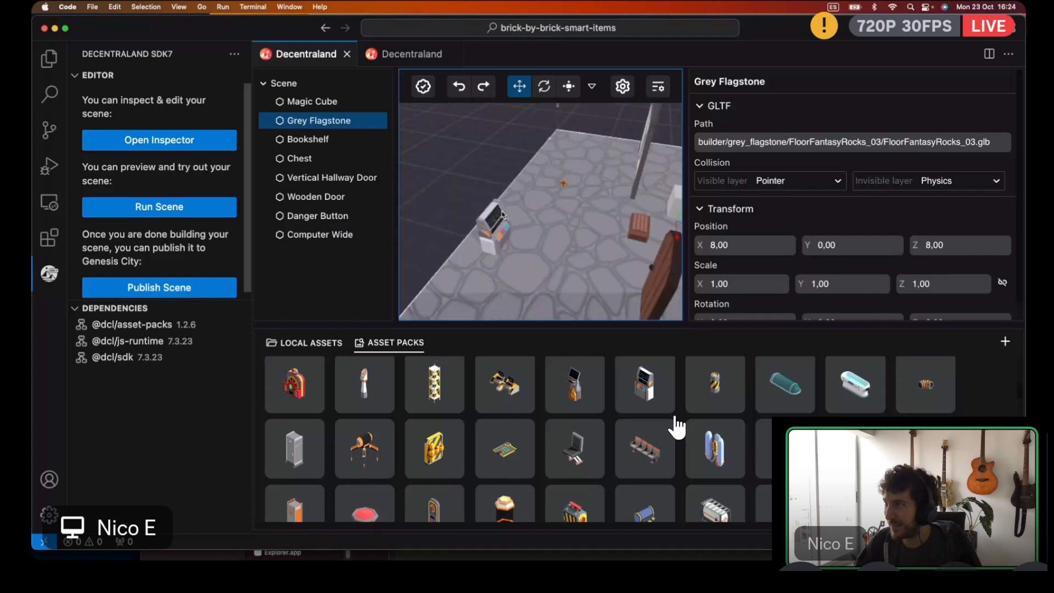
Collapse the Grey Flagstone's GLTF and Transform sections and hide the Decentraland SDK7 sidebar
{"action": "left_click", "coordinate": [713, 114]}
{"action": "left_click", "coordinate": [713, 110]}
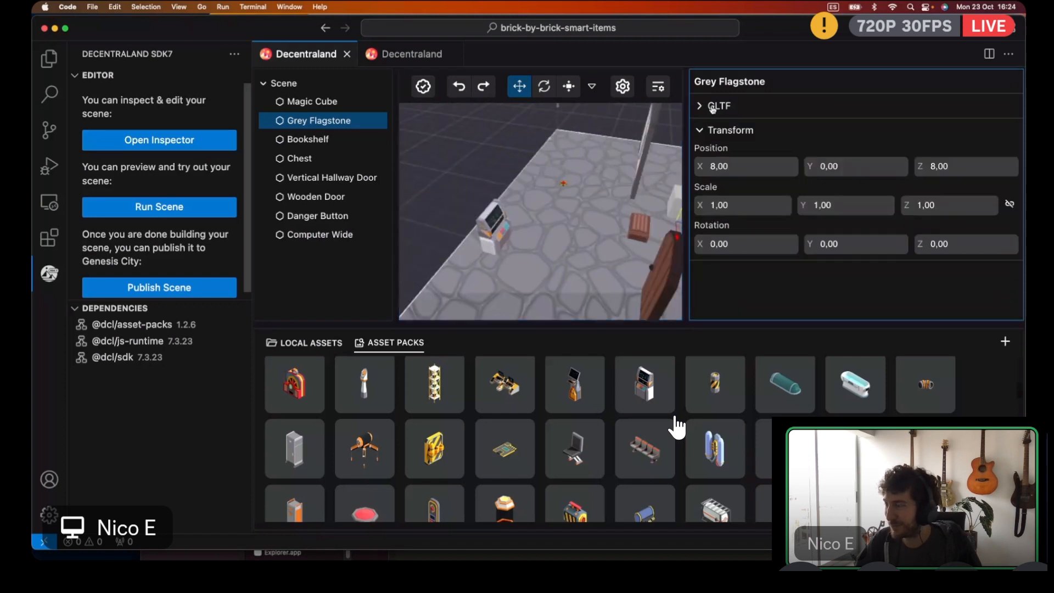
{"action": "left_click", "coordinate": [715, 134]}
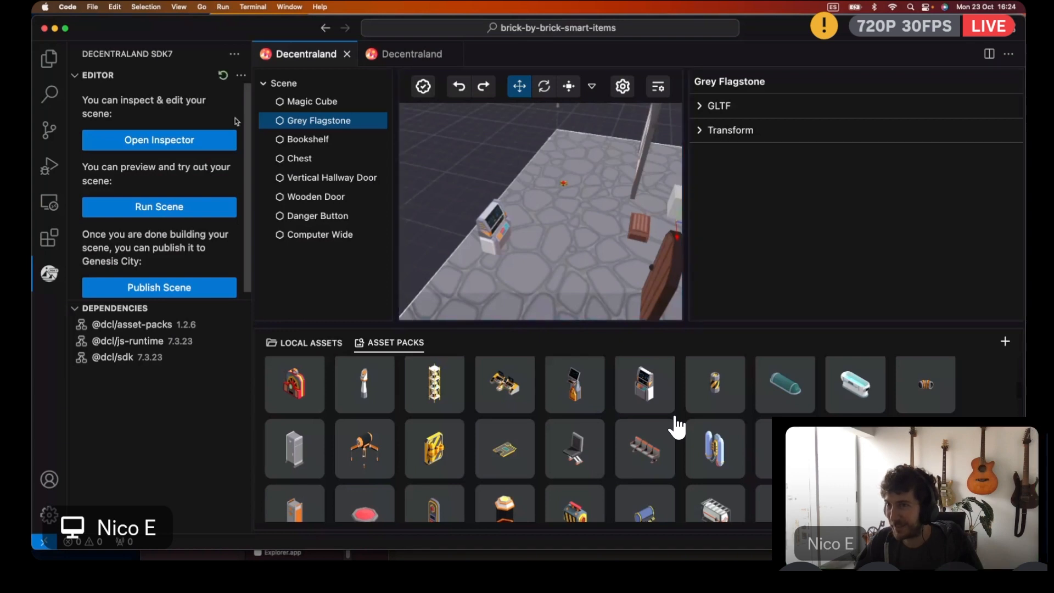
{"action": "left_click", "coordinate": [49, 271]}
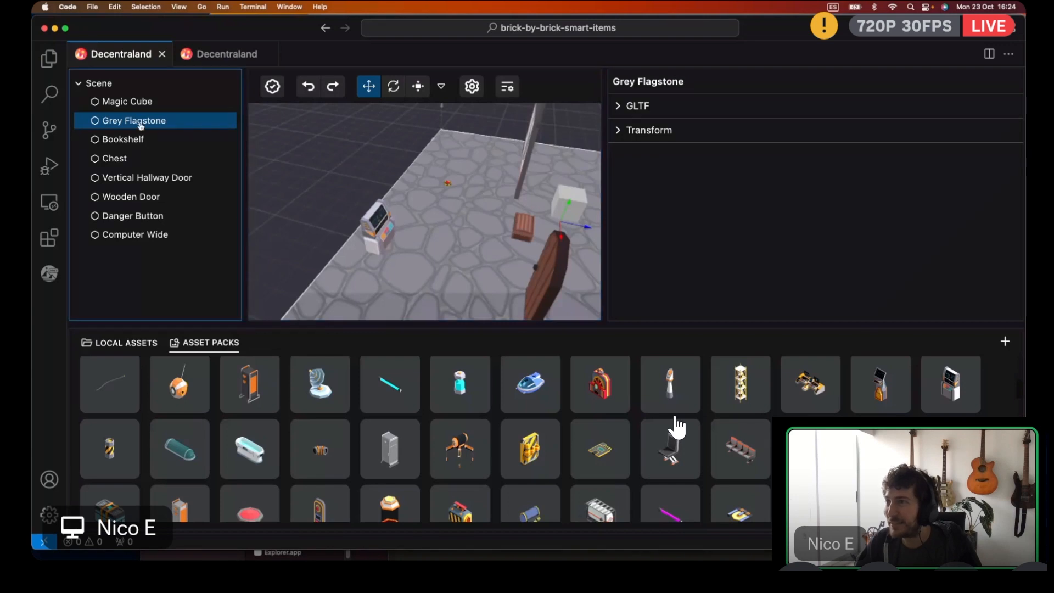
Add a States component to Computer Wide with the states On and Off, with Off as the default
{"action": "left_click", "coordinate": [379, 249]}
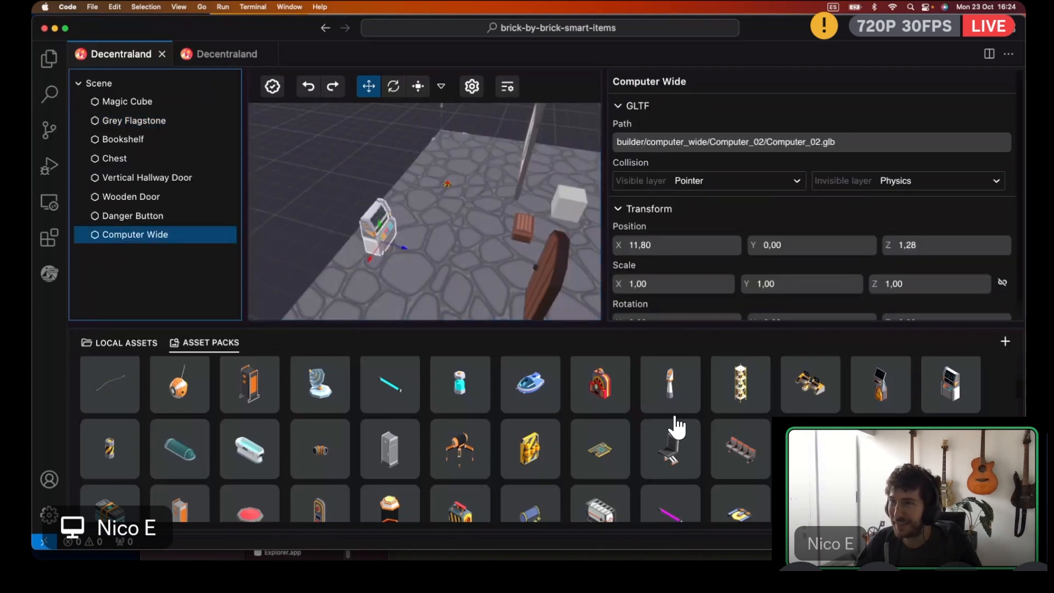
{"action": "right_click", "coordinate": [127, 236]}
{"action": "mouse_move", "coordinate": [209, 355]}
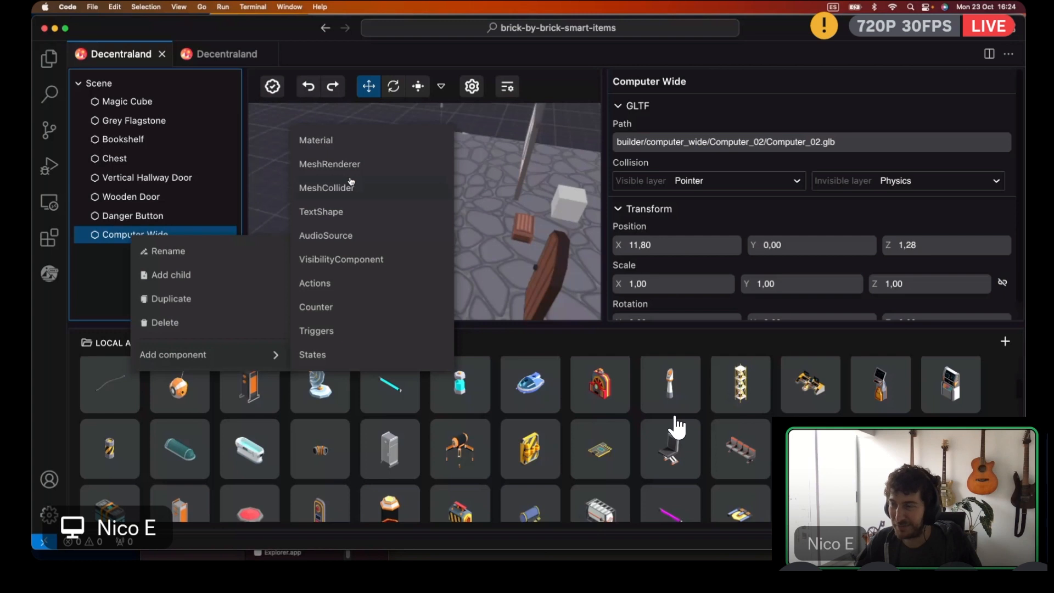
{"action": "left_click", "coordinate": [313, 355]}
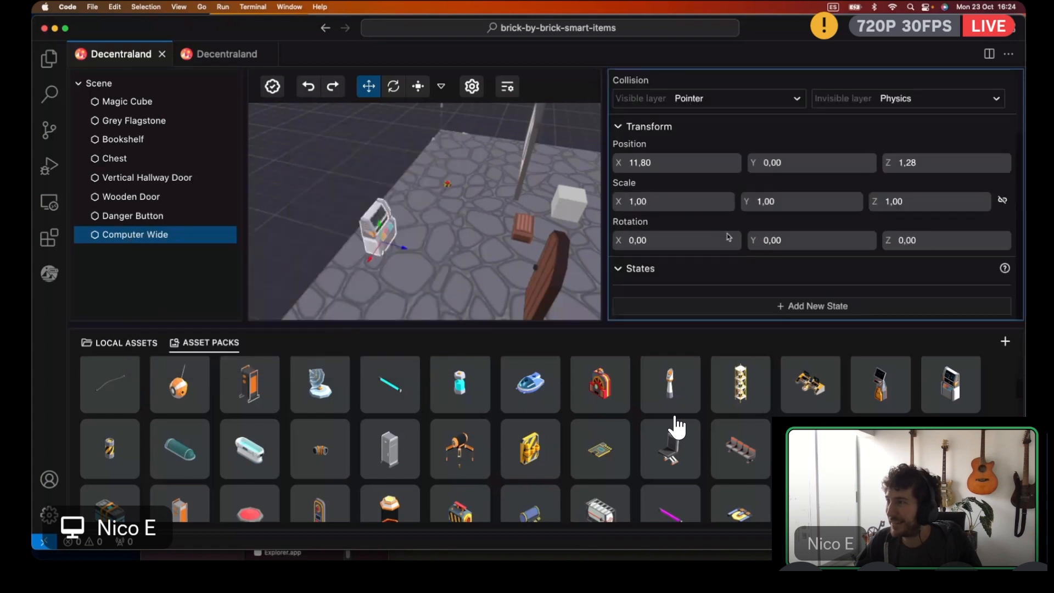
{"action": "left_click", "coordinate": [804, 307]}
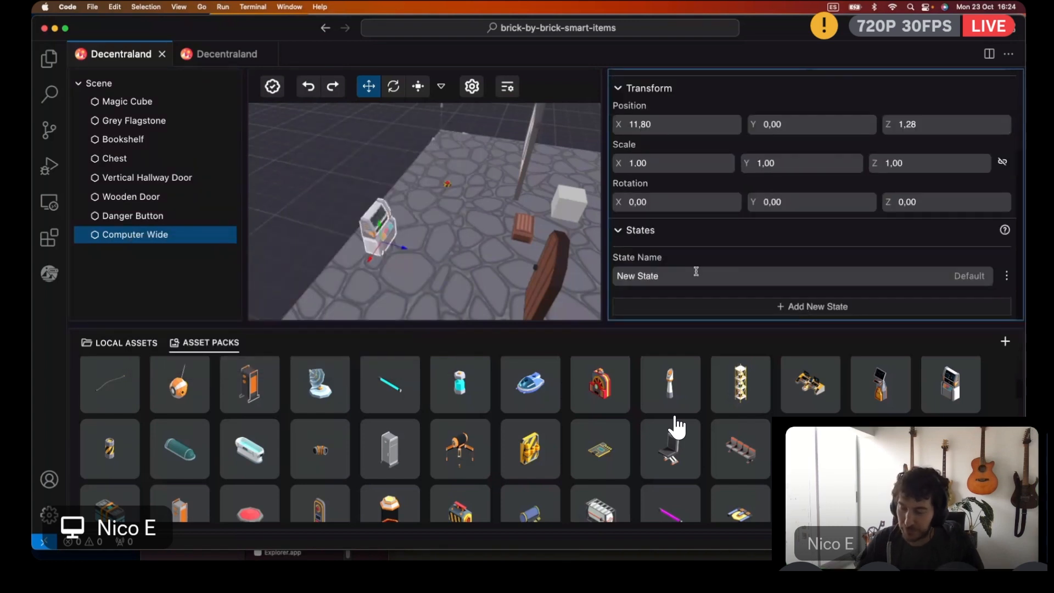
{"action": "triple_click", "coordinate": [696, 271]}
{"action": "type", "text": "On"}
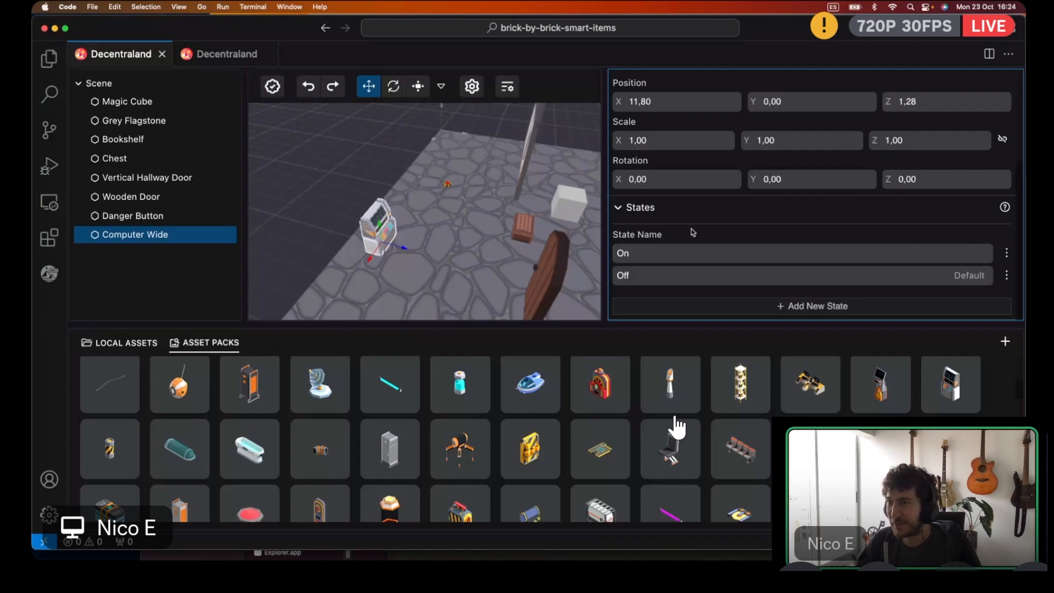
Add an Actions component to the Computer Wide entity
{"action": "right_click", "coordinate": [155, 236]}
{"action": "mouse_move", "coordinate": [211, 355]}
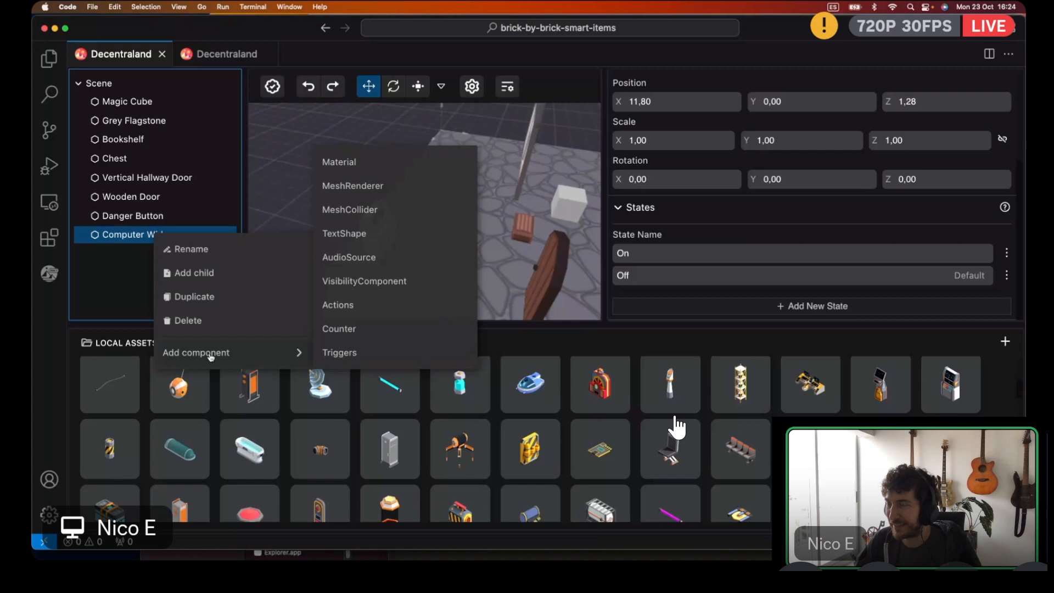
{"action": "left_click", "coordinate": [372, 311]}
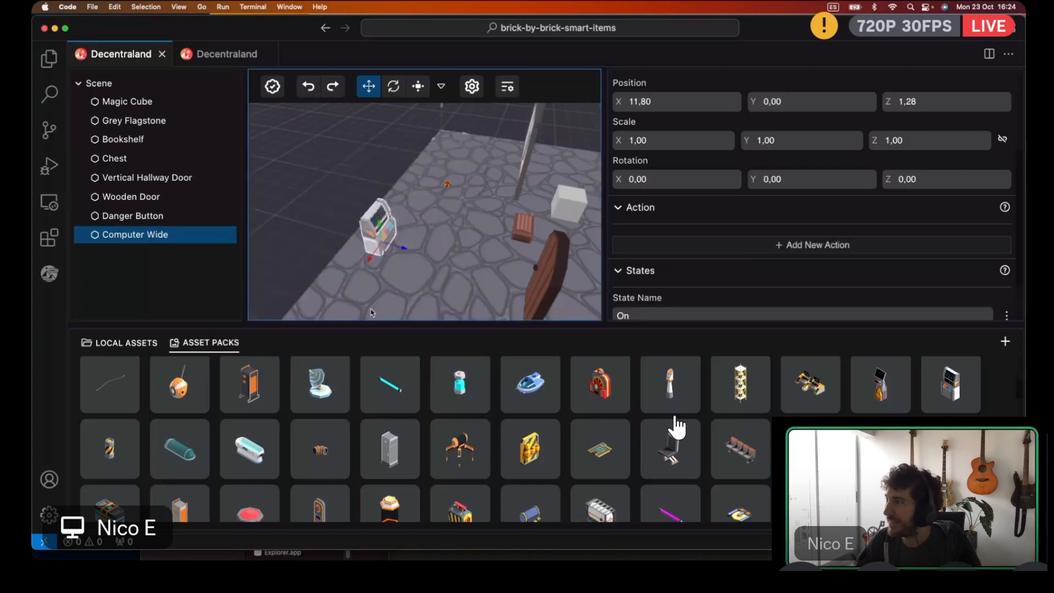
Create a Set State action named Turn On for Computer Wide that switches it to the On state
{"action": "left_click", "coordinate": [772, 249]}
{"action": "scroll", "coordinate": [759, 251], "scroll_direction": "down", "scroll_amount": 2}
{"action": "left_click", "coordinate": [839, 200]}
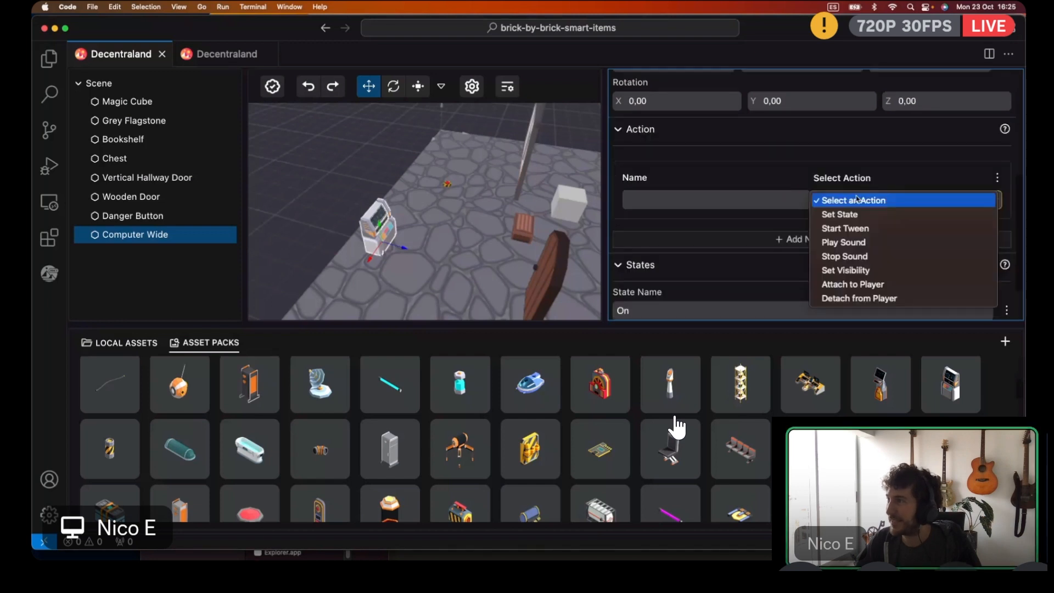
{"action": "left_click", "coordinate": [839, 215]}
{"action": "left_click", "coordinate": [771, 201]}
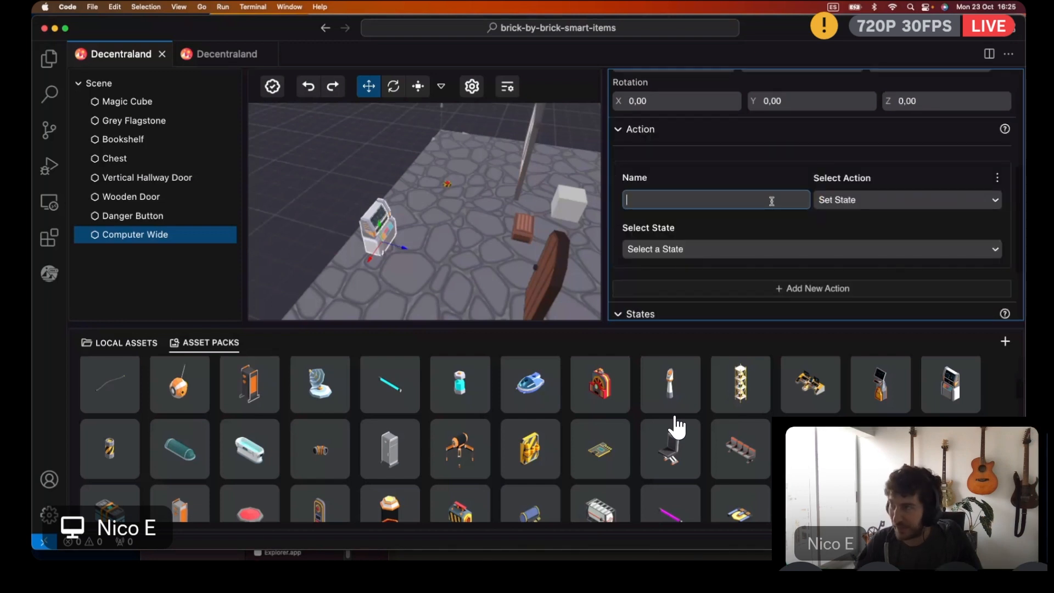
{"action": "type", "text": "Turn On"}
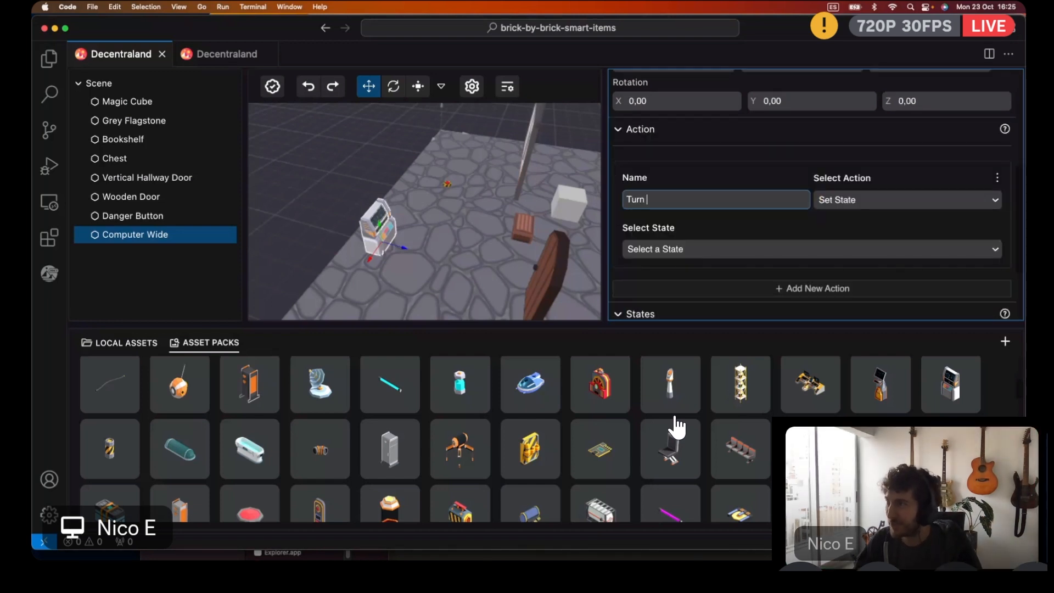
{"action": "left_click", "coordinate": [756, 181]}
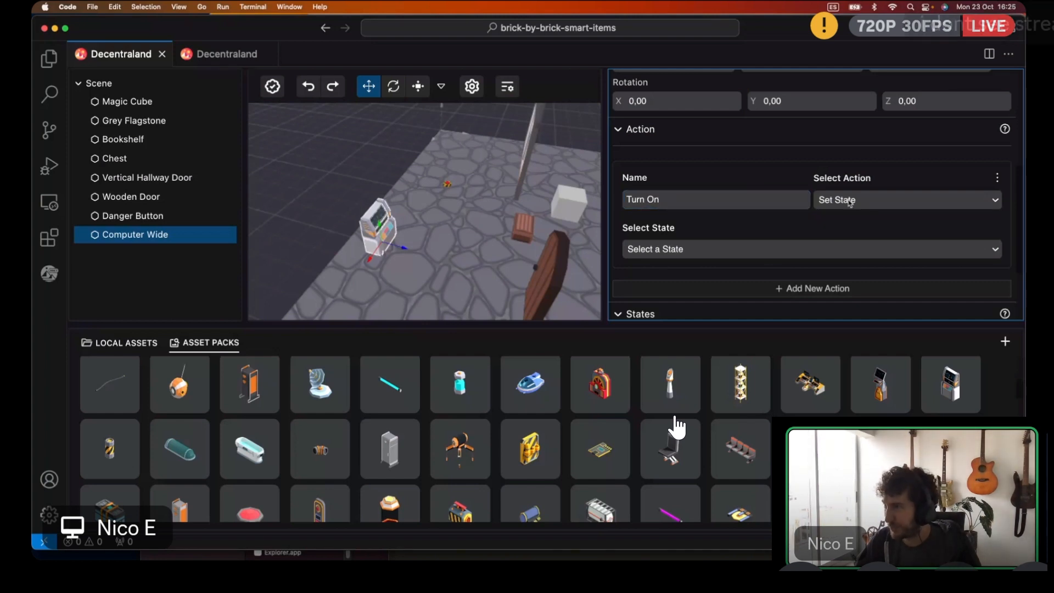
{"action": "left_click", "coordinate": [703, 250]}
{"action": "left_click", "coordinate": [661, 263]}
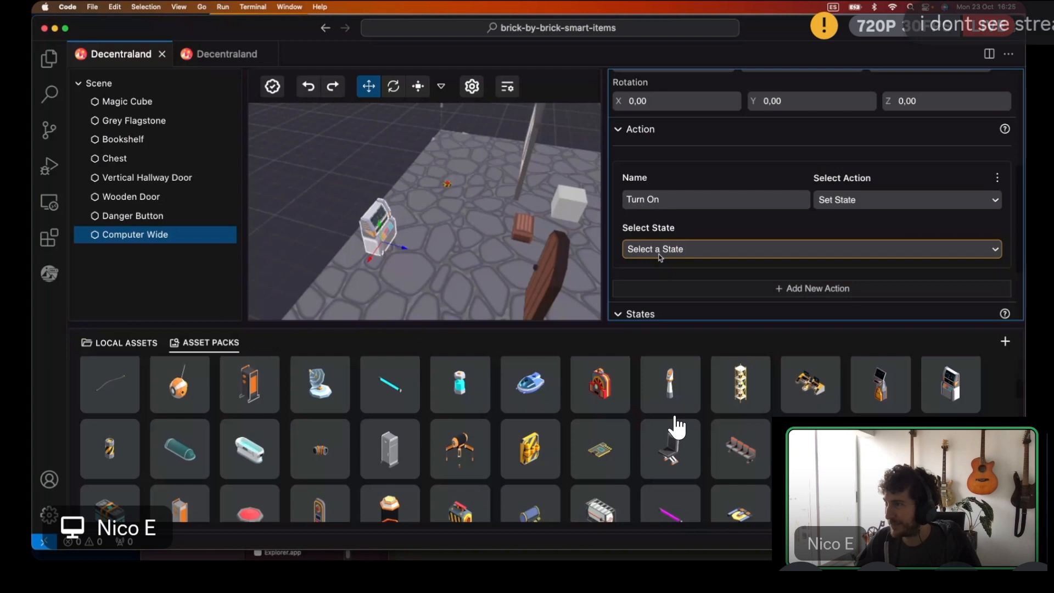
Create a second Set State action named Turn Off that switches Computer Wide to the Off state
{"action": "left_click", "coordinate": [769, 283]}
{"action": "scroll", "coordinate": [770, 279], "scroll_direction": "down", "scroll_amount": 2}
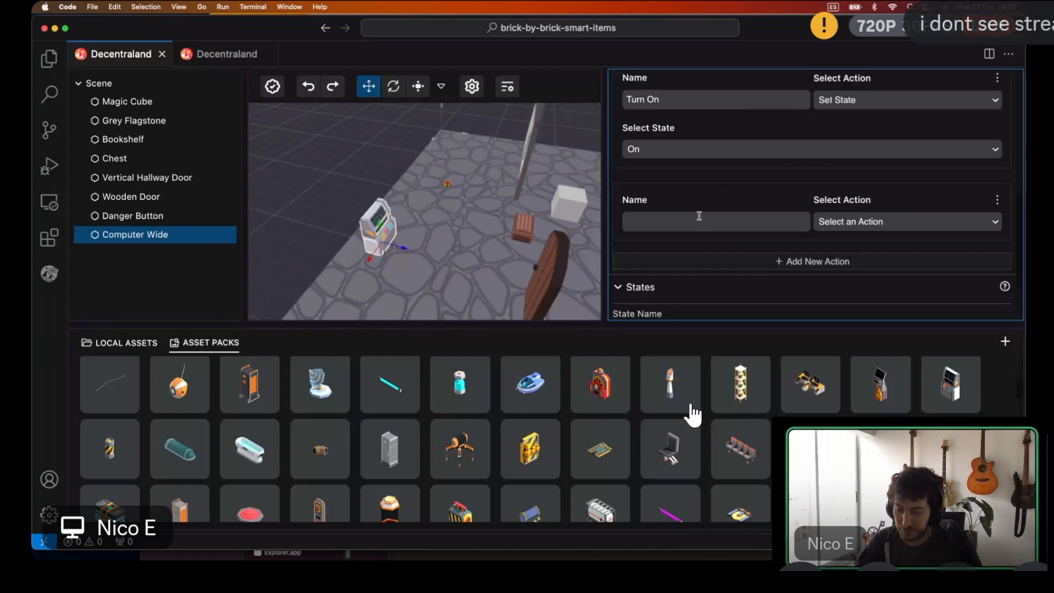
{"action": "left_click", "coordinate": [699, 220]}
{"action": "type", "text": "Turn Off"}
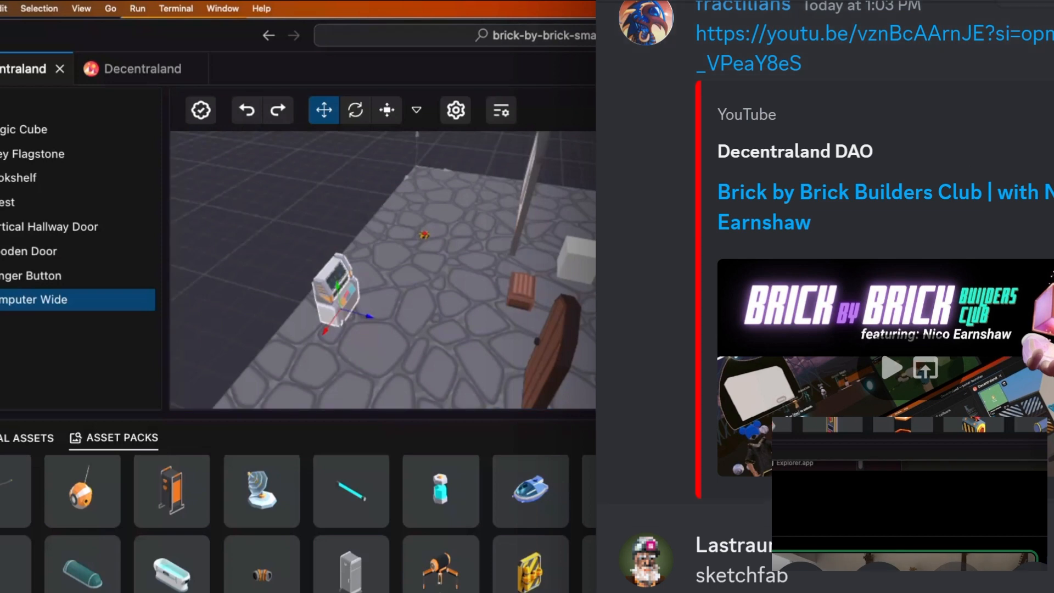
{"action": "scroll", "coordinate": [743, 235], "scroll_direction": "up", "scroll_amount": 3}
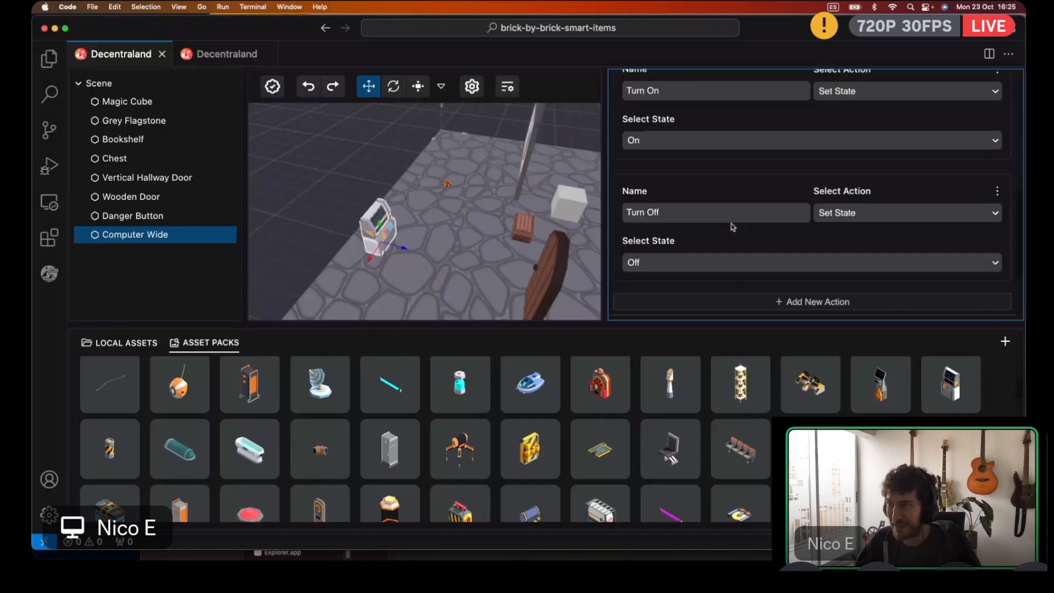
{"action": "scroll", "coordinate": [526, 274], "scroll_direction": "down", "scroll_amount": 5}
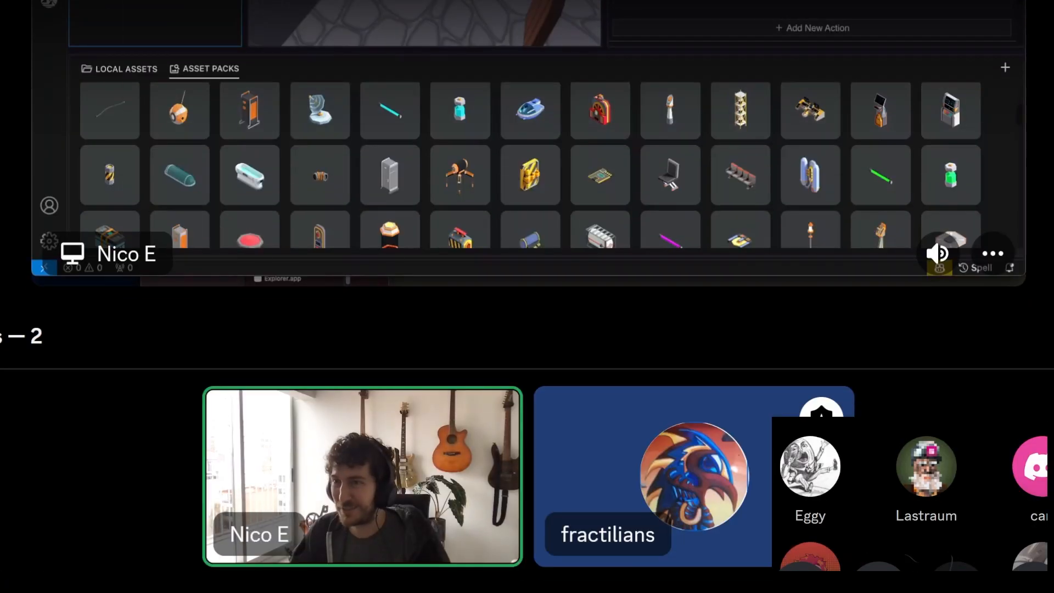
Add a Triggers component to Computer Wide with an On Click event that runs its own Turn On action
{"action": "right_click", "coordinate": [124, 236]}
{"action": "mouse_move", "coordinate": [231, 81]}
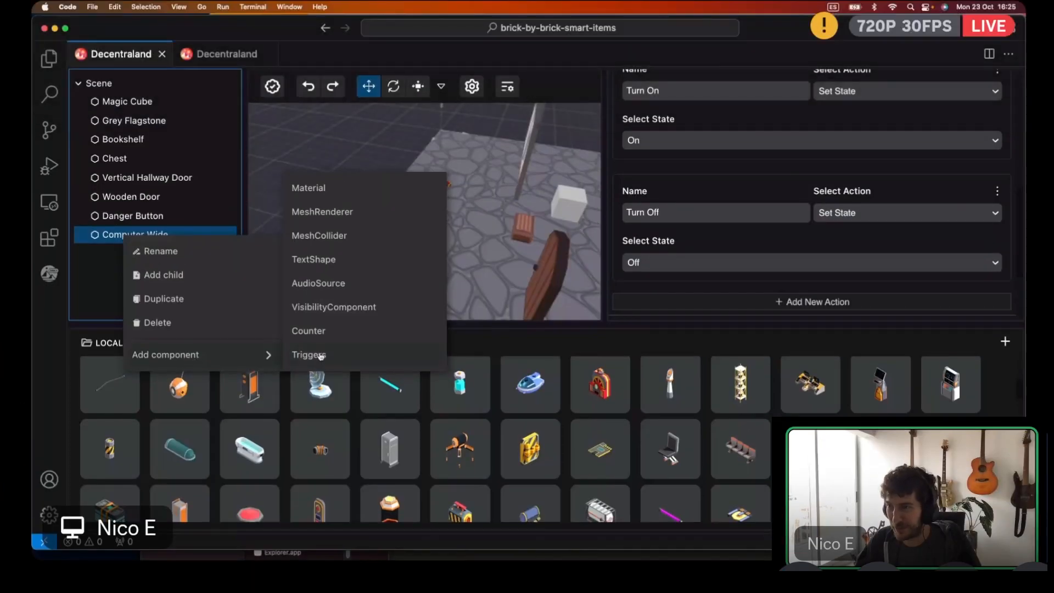
{"action": "left_click", "coordinate": [309, 355]}
{"action": "scroll", "coordinate": [747, 220], "scroll_direction": "down", "scroll_amount": 5}
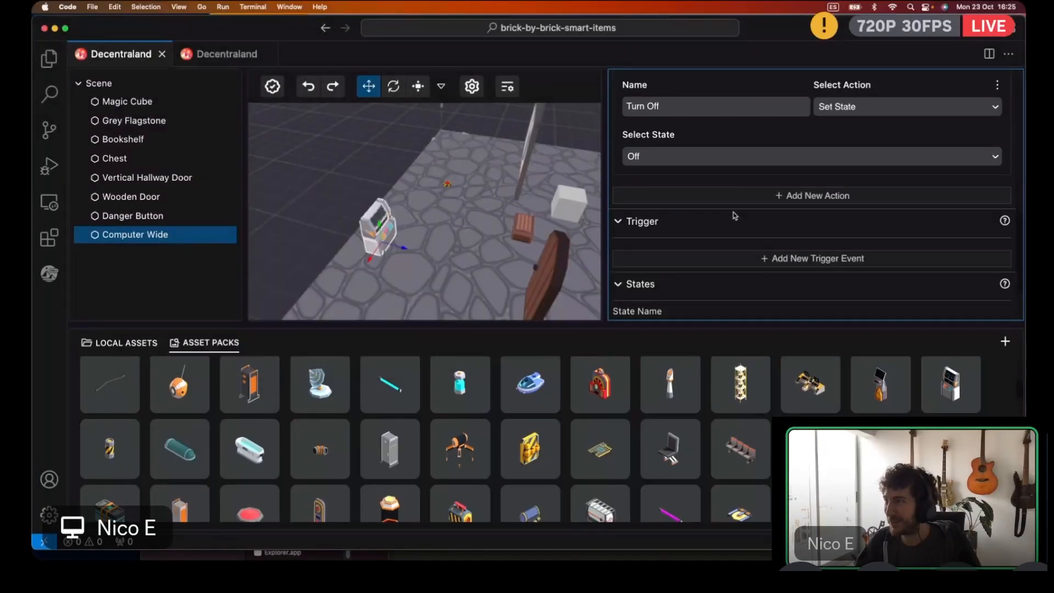
{"action": "left_click", "coordinate": [757, 235]}
{"action": "scroll", "coordinate": [746, 239], "scroll_direction": "down", "scroll_amount": 1}
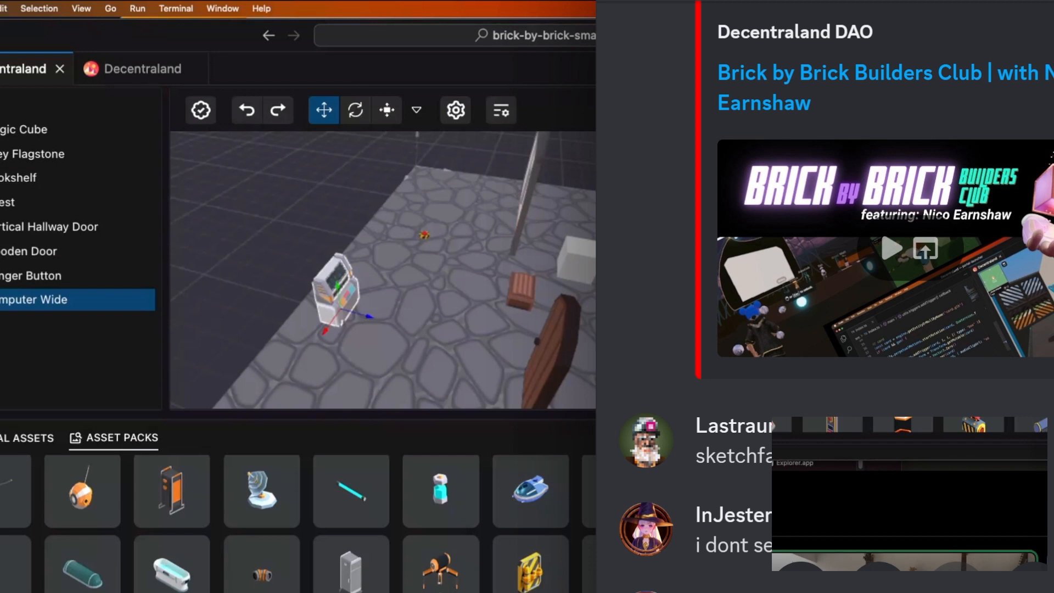
Review the action types available for Computer Wide's Turn On action and the action assigned to its On Click trigger
{"action": "left_click", "coordinate": [354, 306]}
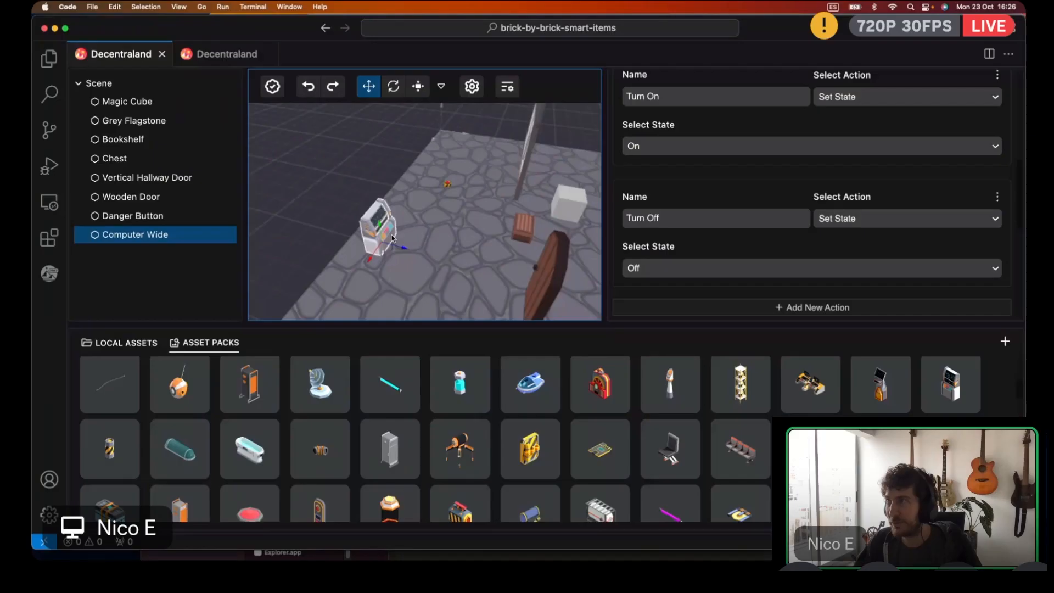
{"action": "left_click", "coordinate": [869, 98]}
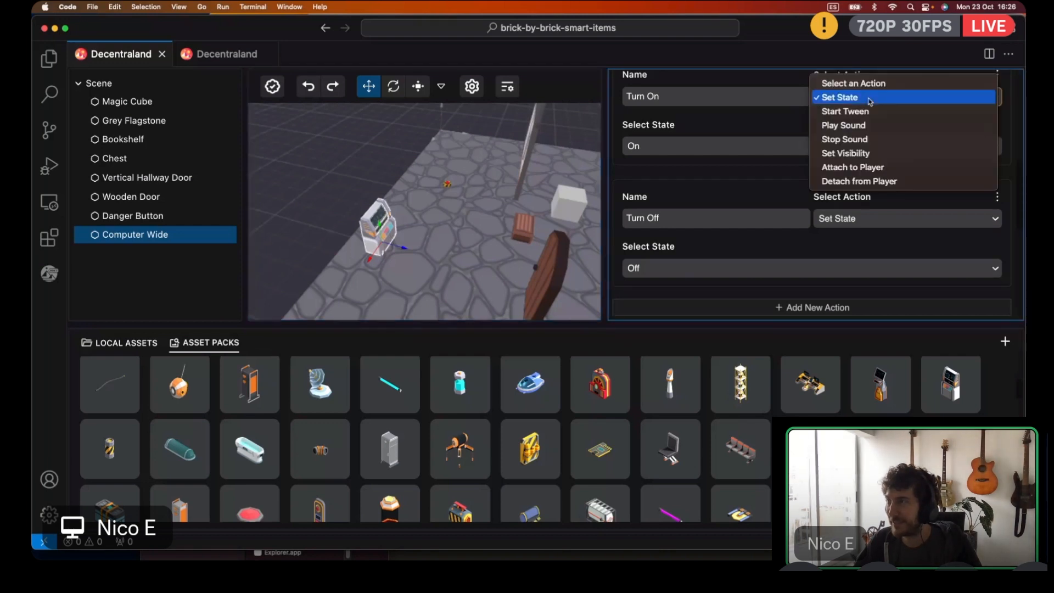
{"action": "left_click", "coordinate": [861, 101]}
{"action": "scroll", "coordinate": [796, 143], "scroll_direction": "down", "scroll_amount": 2}
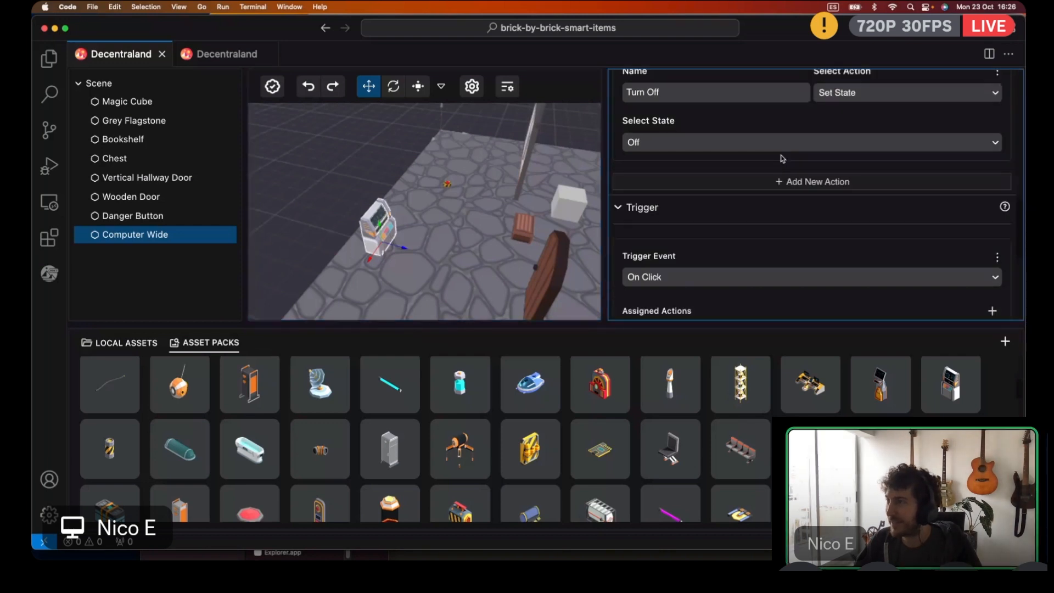
{"action": "scroll", "coordinate": [766, 168], "scroll_direction": "down", "scroll_amount": 3}
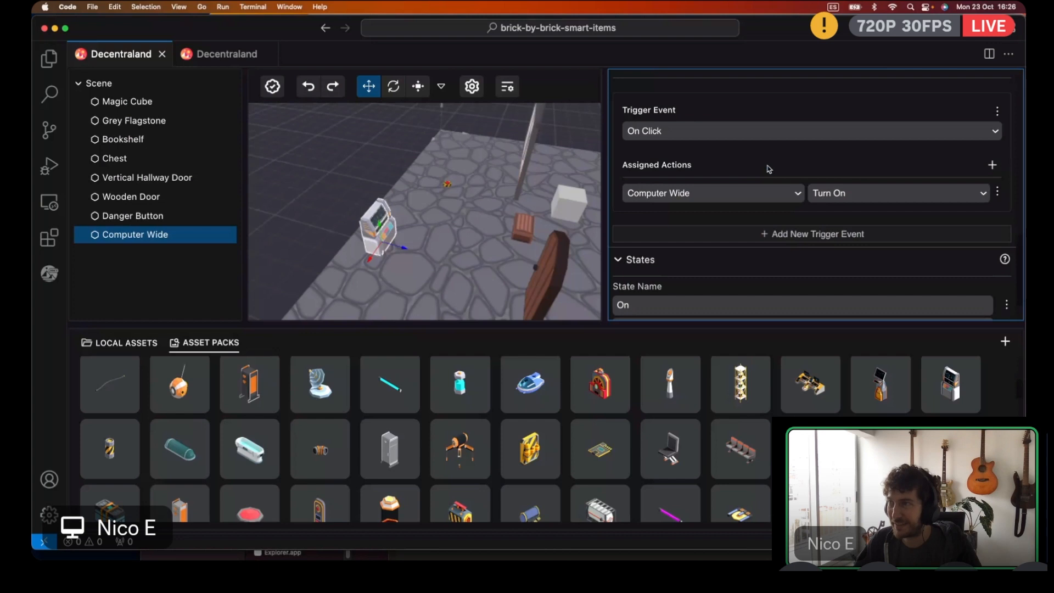
{"action": "scroll", "coordinate": [769, 169], "scroll_direction": "up", "scroll_amount": 1}
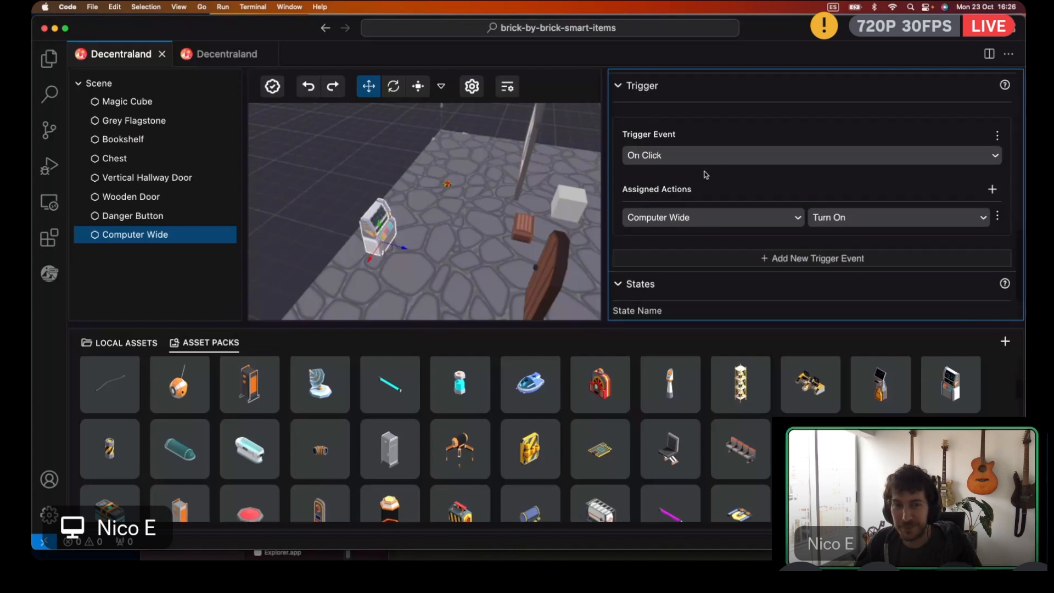
{"action": "key", "text": "super+Tab"}
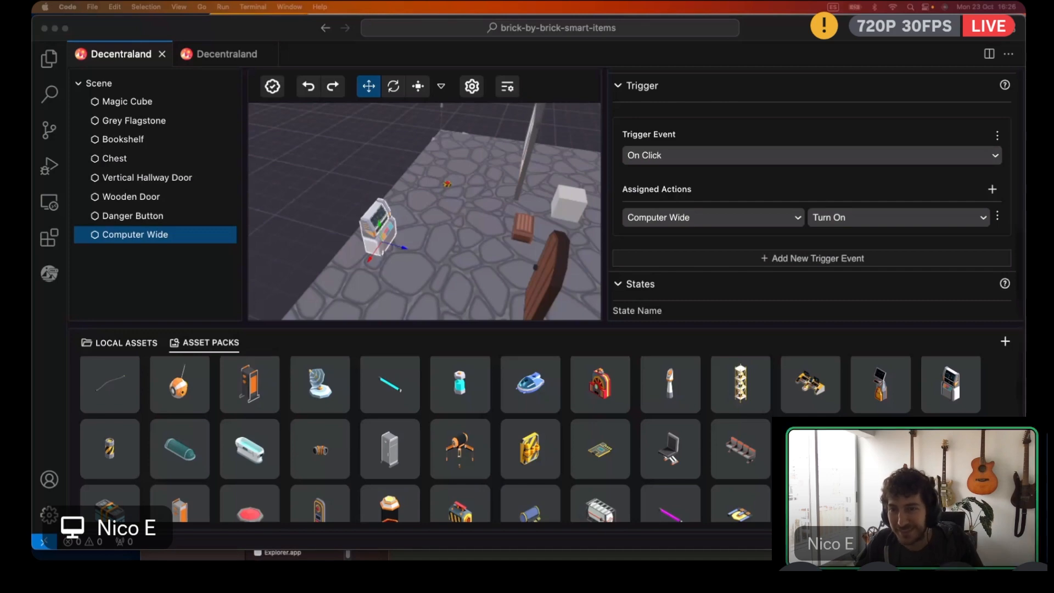
{"action": "scroll", "coordinate": [527, 296], "scroll_direction": "down", "scroll_amount": 7}
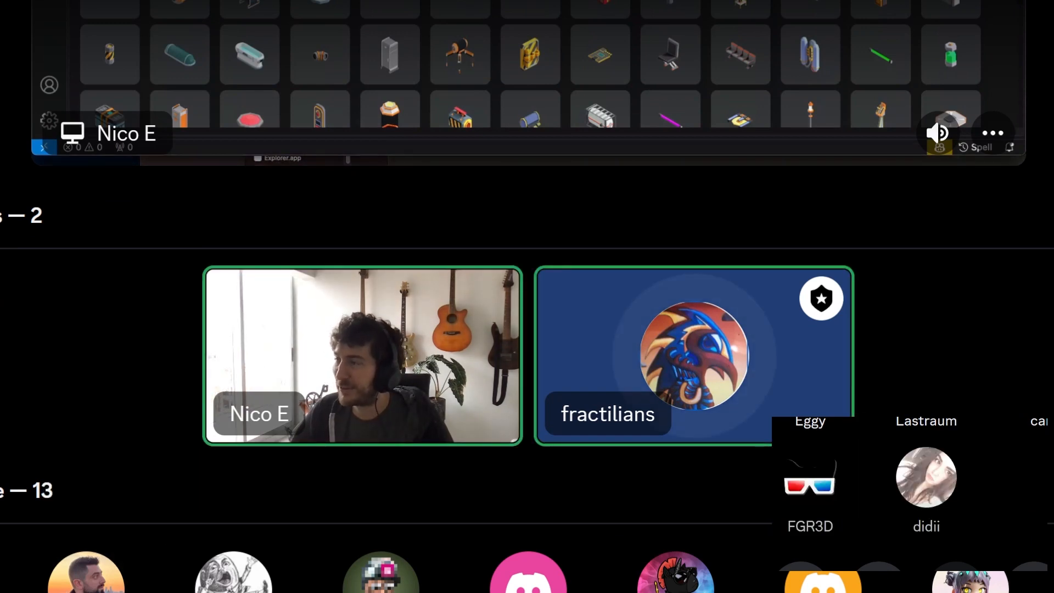
{"action": "scroll", "coordinate": [527, 296], "scroll_direction": "up", "scroll_amount": 7}
Review Computer Wide's Set State actions, collapse the Action component, and examine the action assigned to its On Click trigger
{"action": "scroll", "coordinate": [728, 231], "scroll_direction": "up", "scroll_amount": 3}
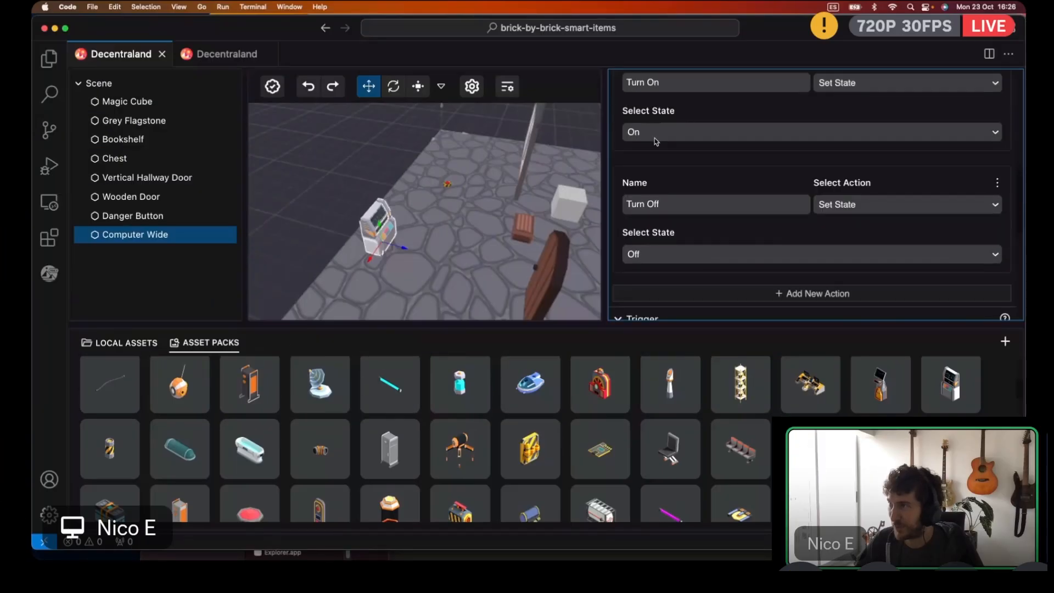
{"action": "scroll", "coordinate": [655, 142], "scroll_direction": "up", "scroll_amount": 3}
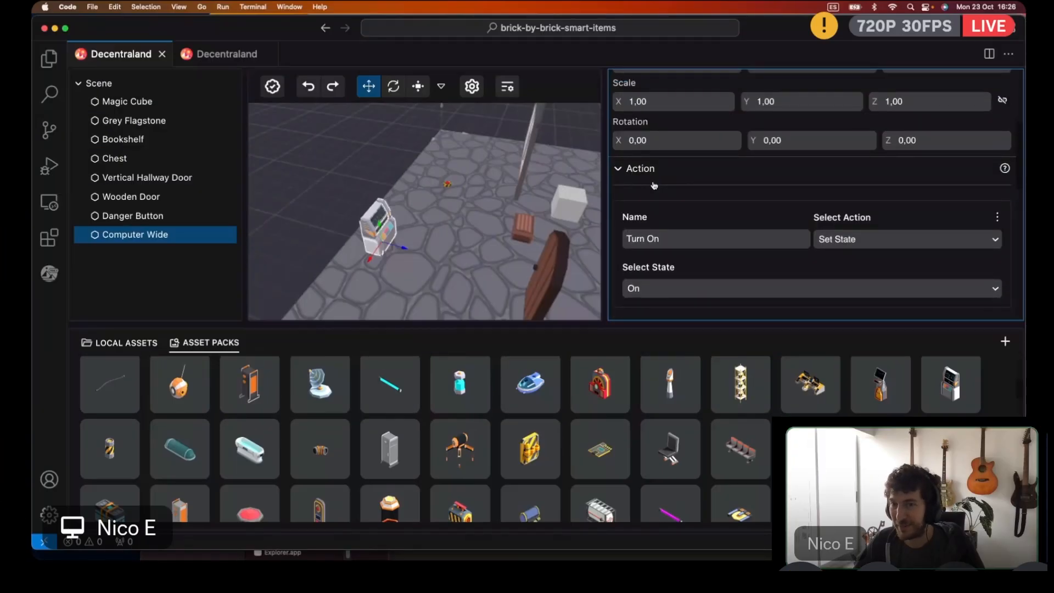
{"action": "scroll", "coordinate": [658, 214], "scroll_direction": "down", "scroll_amount": 6}
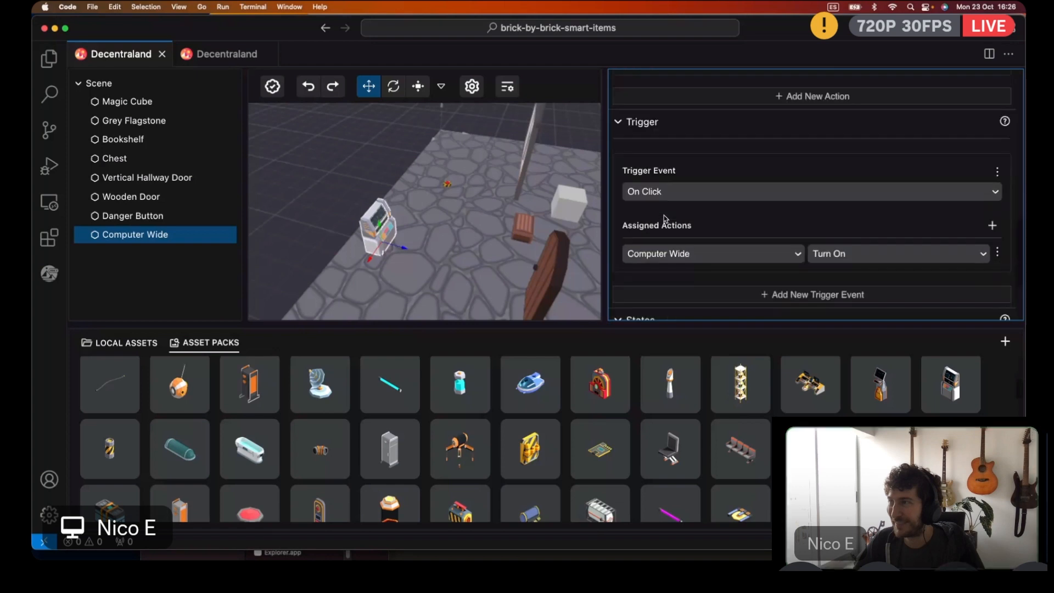
{"action": "scroll", "coordinate": [741, 228], "scroll_direction": "up", "scroll_amount": 5}
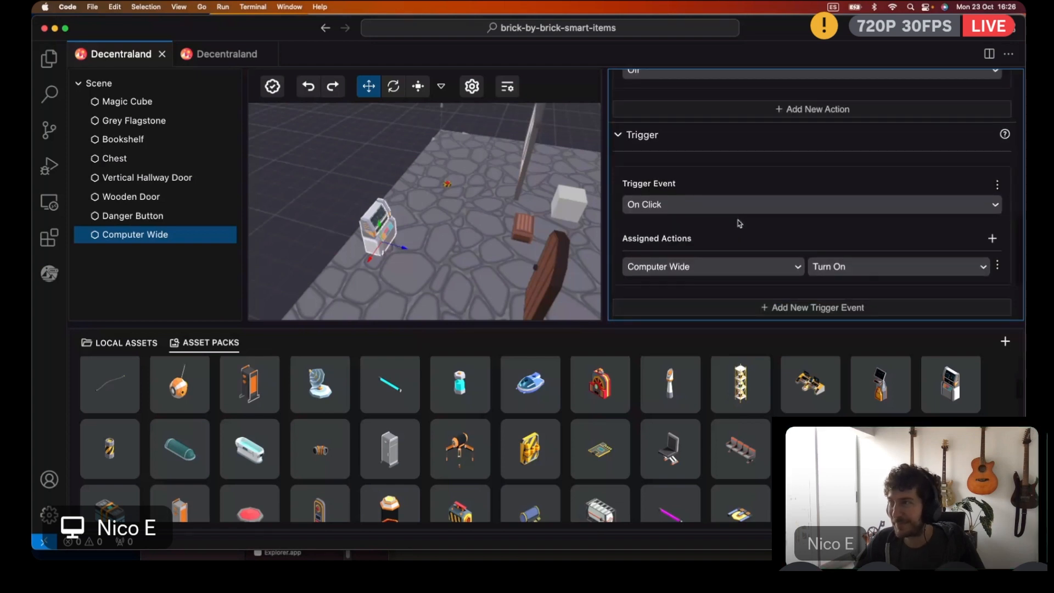
{"action": "scroll", "coordinate": [724, 217], "scroll_direction": "up", "scroll_amount": 5}
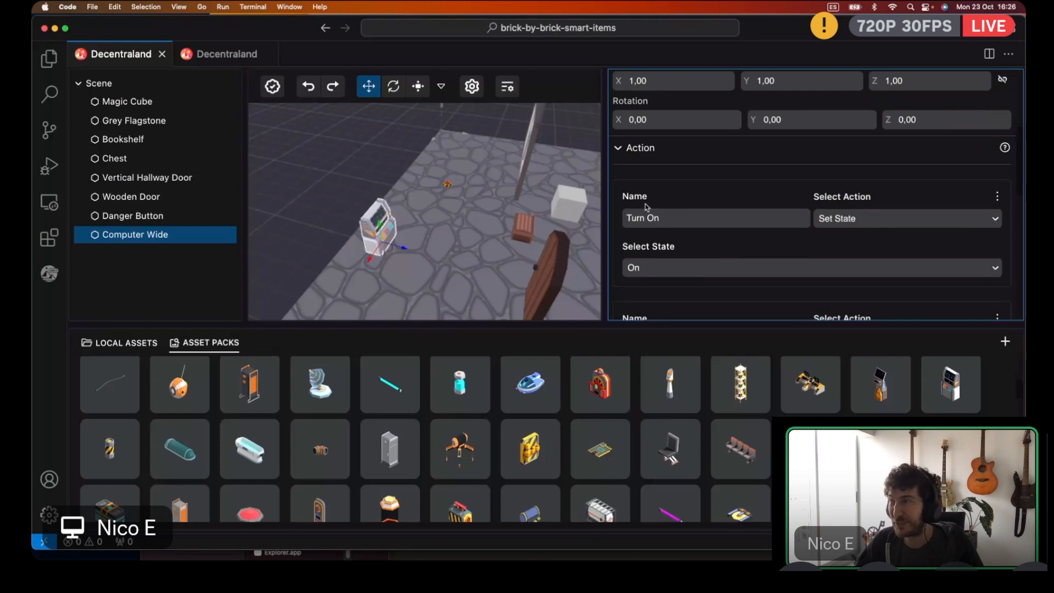
{"action": "left_click", "coordinate": [619, 149]}
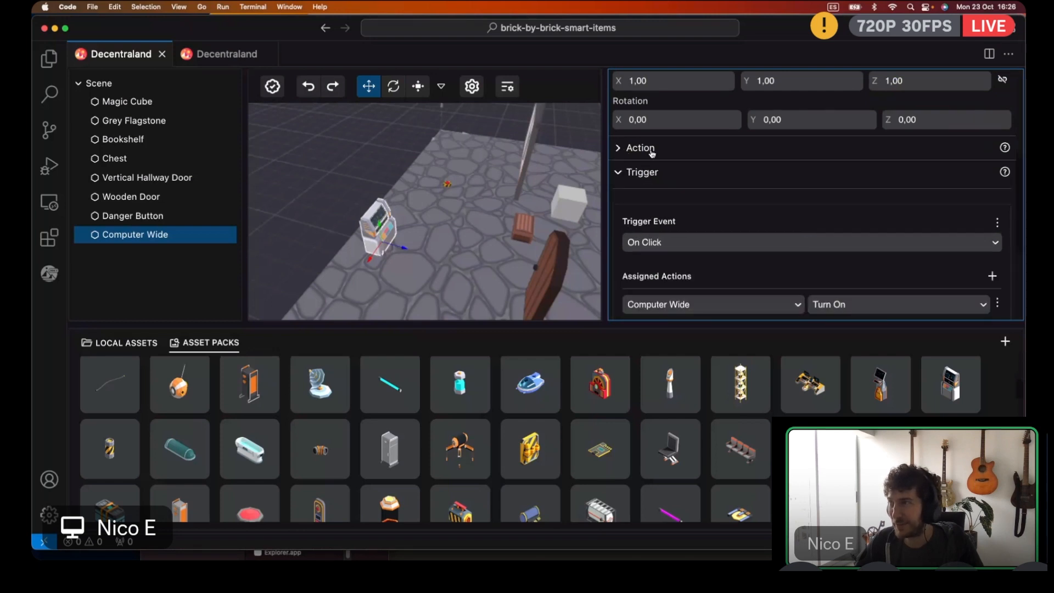
{"action": "scroll", "coordinate": [768, 198], "scroll_direction": "down", "scroll_amount": 3}
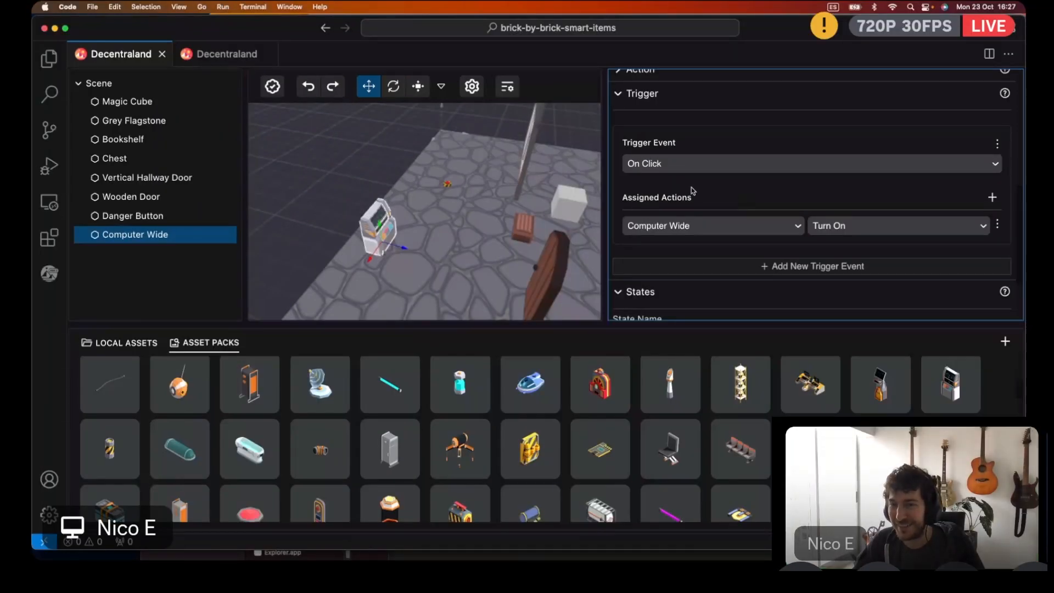
{"action": "scroll", "coordinate": [718, 215], "scroll_direction": "down", "scroll_amount": 1}
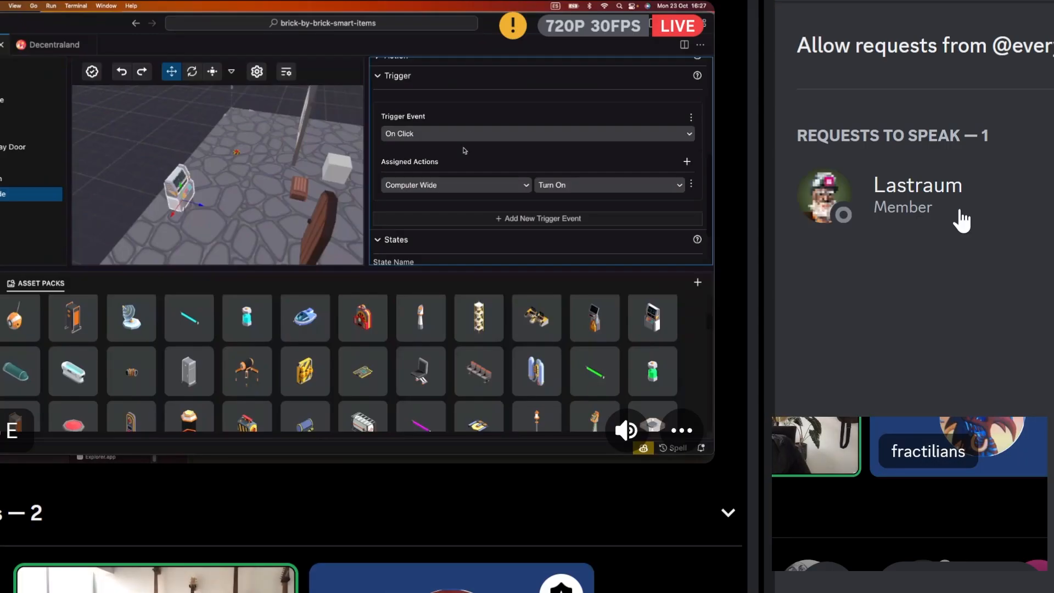
{"action": "left_click", "coordinate": [954, 195]}
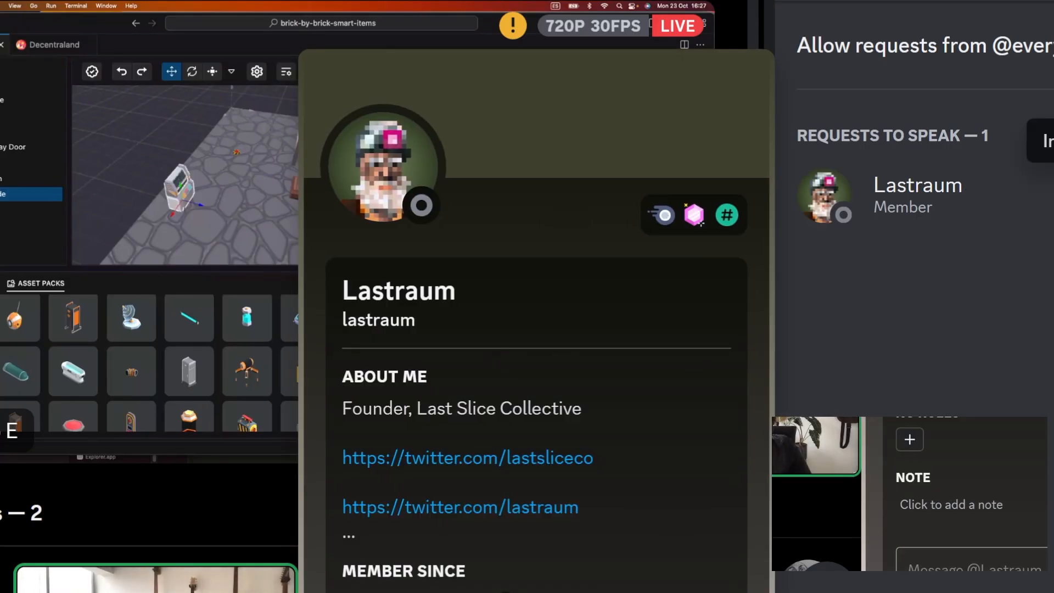
{"action": "key", "text": "Escape"}
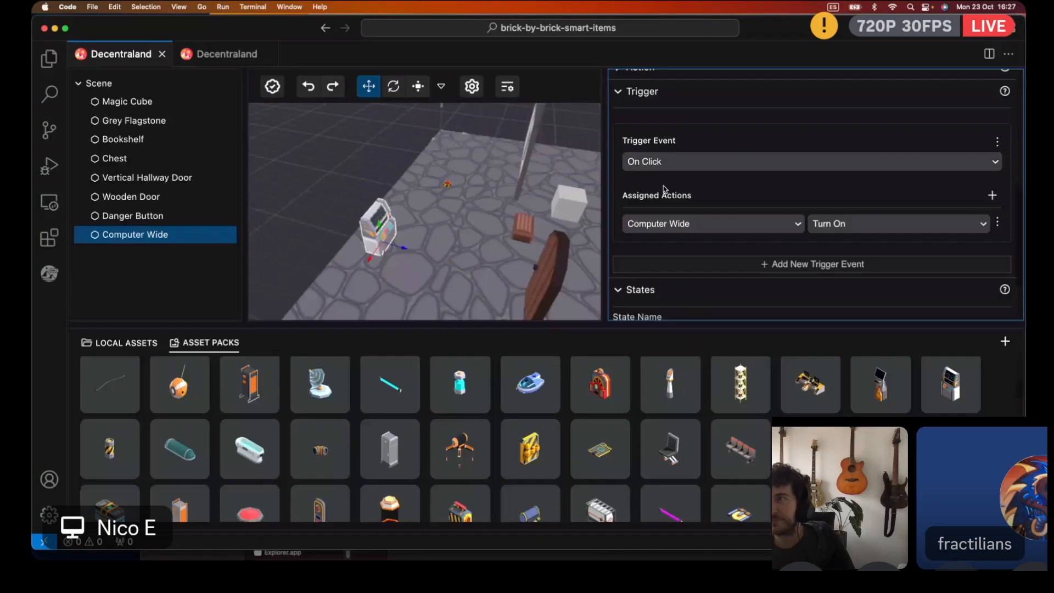
Expand Computer Wide's Action component and examine the action types offered for Turn On, the Turn Off action and the On Click trigger
{"action": "scroll", "coordinate": [665, 190], "scroll_direction": "up", "scroll_amount": 4}
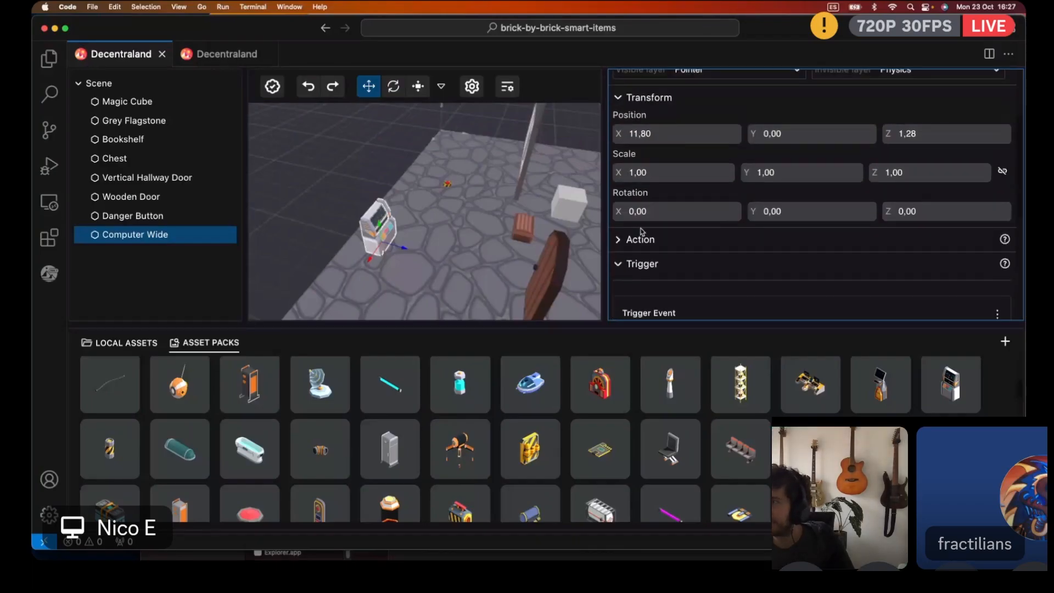
{"action": "left_click", "coordinate": [642, 234]}
{"action": "scroll", "coordinate": [768, 242], "scroll_direction": "down", "scroll_amount": 3}
{"action": "left_click", "coordinate": [867, 221]}
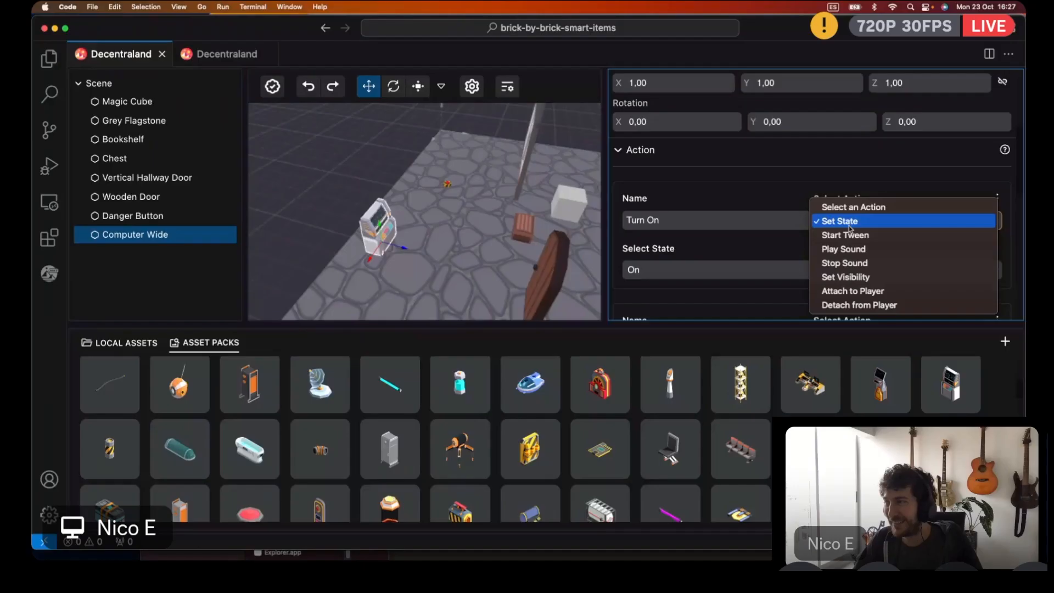
{"action": "left_click", "coordinate": [823, 219]}
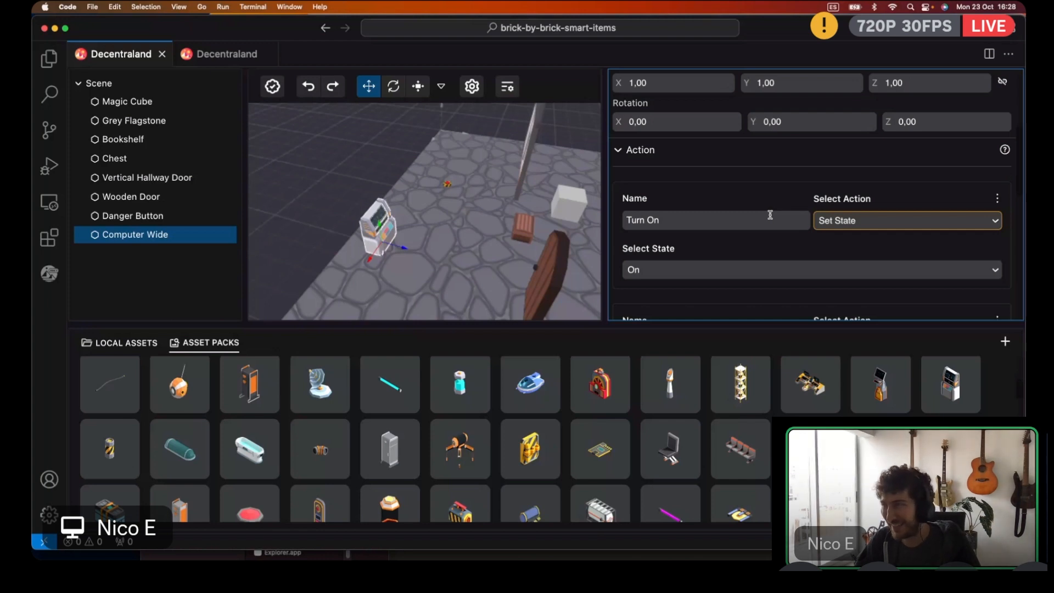
{"action": "left_click", "coordinate": [866, 222]}
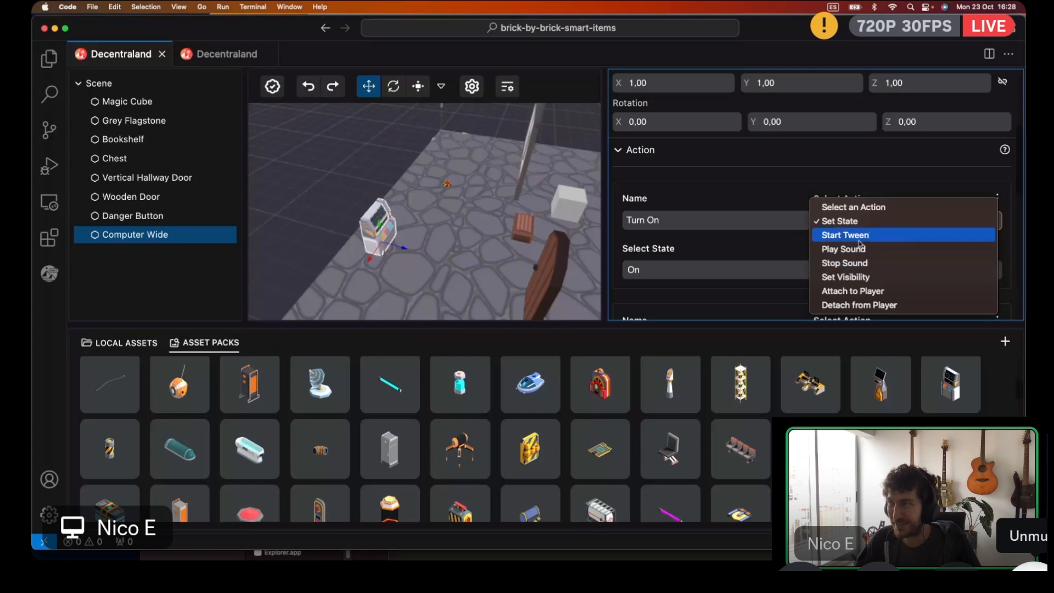
{"action": "left_click", "coordinate": [869, 221]}
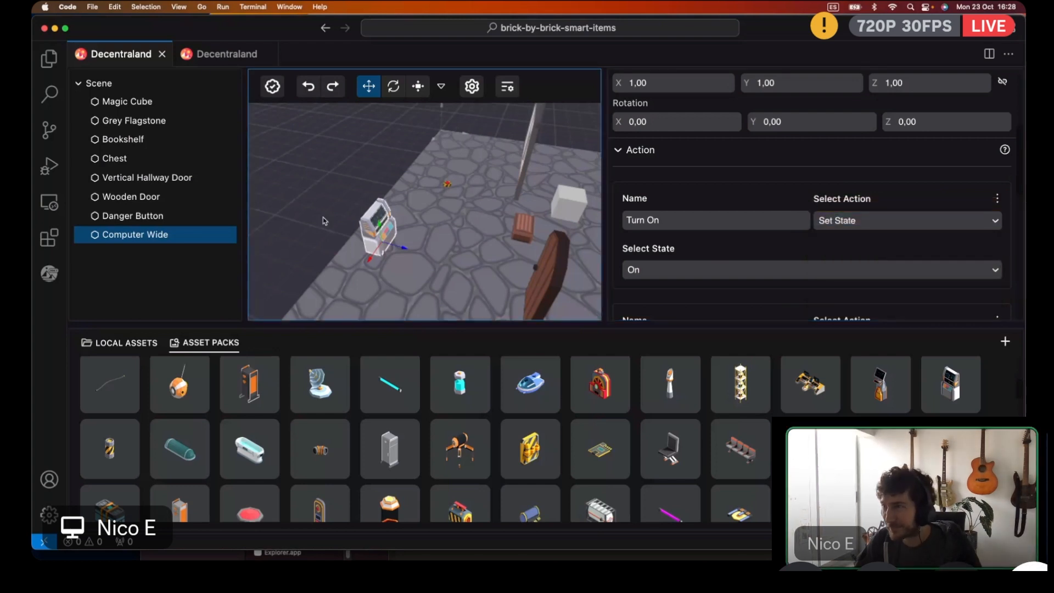
{"action": "scroll", "coordinate": [779, 284], "scroll_direction": "down", "scroll_amount": 3}
{"action": "scroll", "coordinate": [768, 275], "scroll_direction": "down", "scroll_amount": 6}
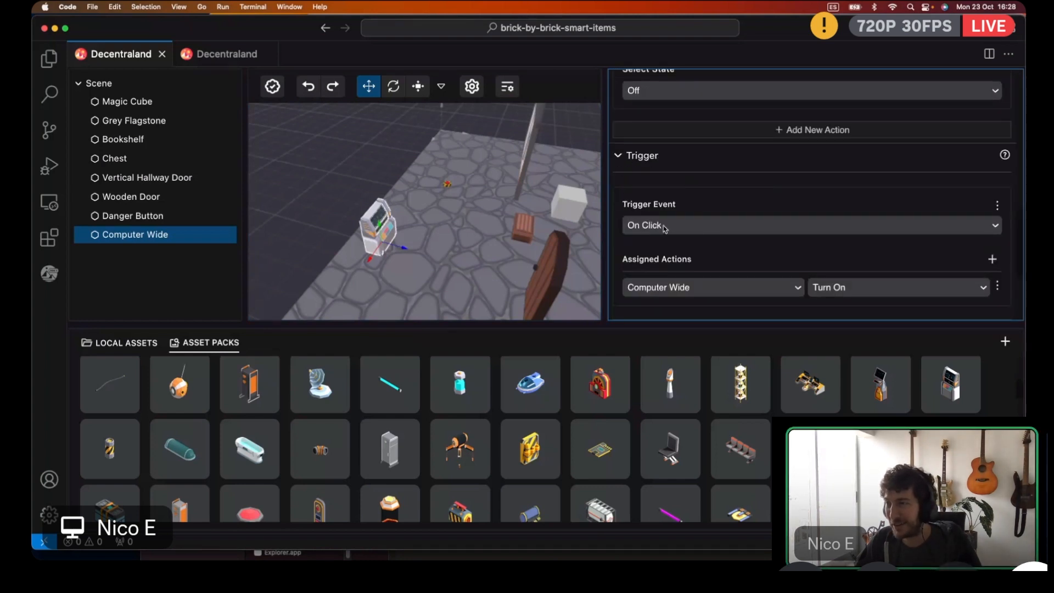
{"action": "scroll", "coordinate": [796, 201], "scroll_direction": "up", "scroll_amount": 2}
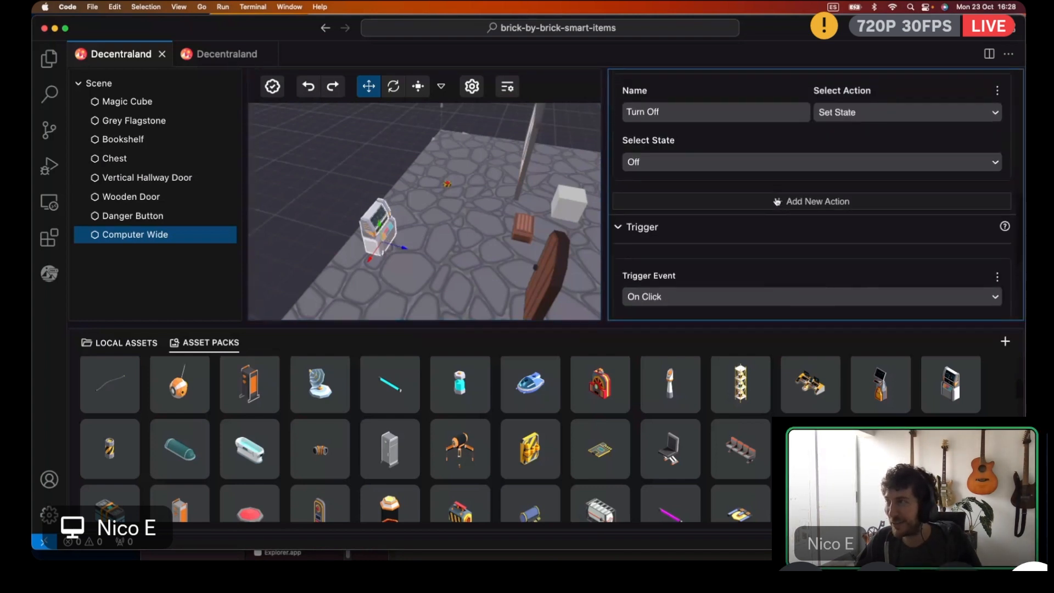
{"action": "scroll", "coordinate": [776, 201], "scroll_direction": "up", "scroll_amount": 4}
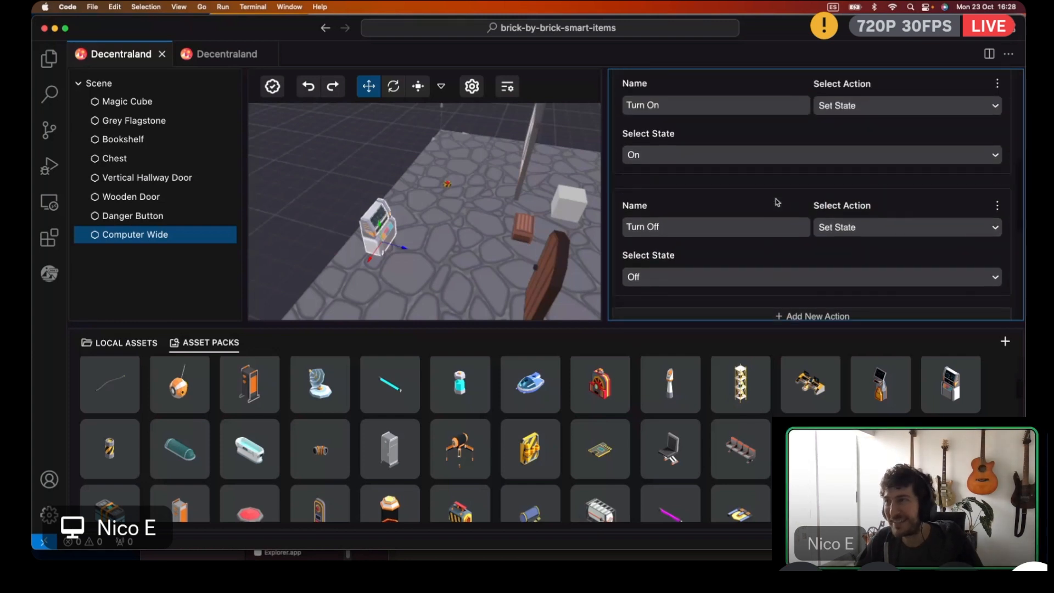
{"action": "scroll", "coordinate": [776, 202], "scroll_direction": "up", "scroll_amount": 1}
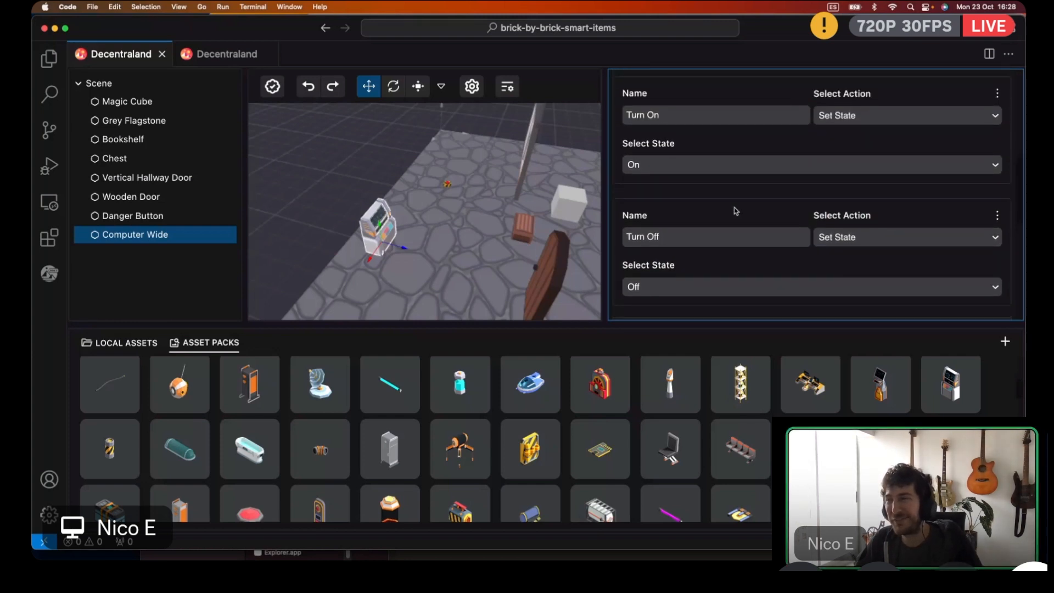
{"action": "scroll", "coordinate": [724, 195], "scroll_direction": "up", "scroll_amount": 3}
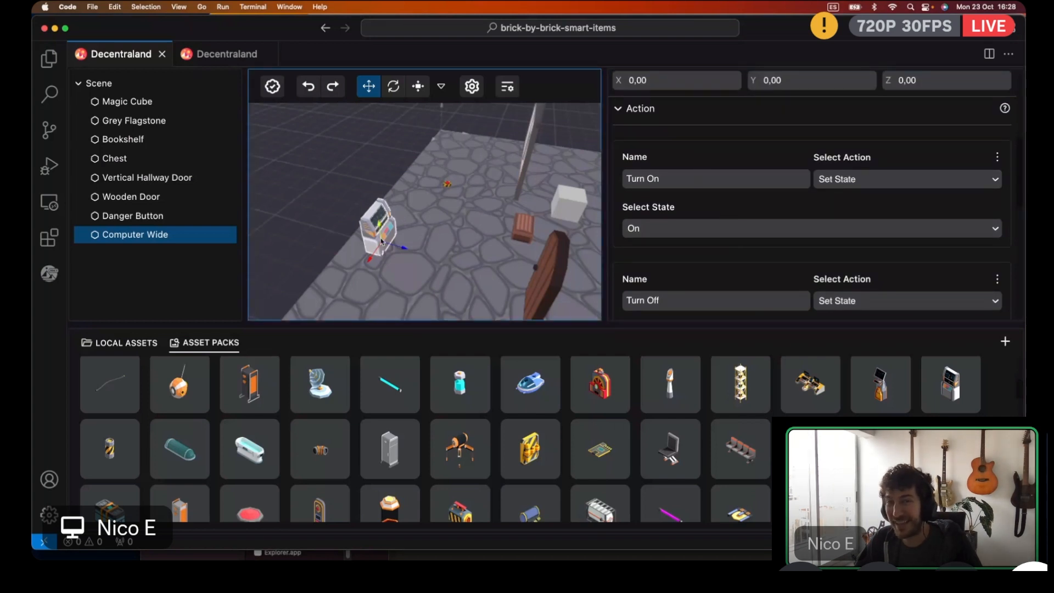
{"action": "scroll", "coordinate": [665, 147], "scroll_direction": "up", "scroll_amount": 1}
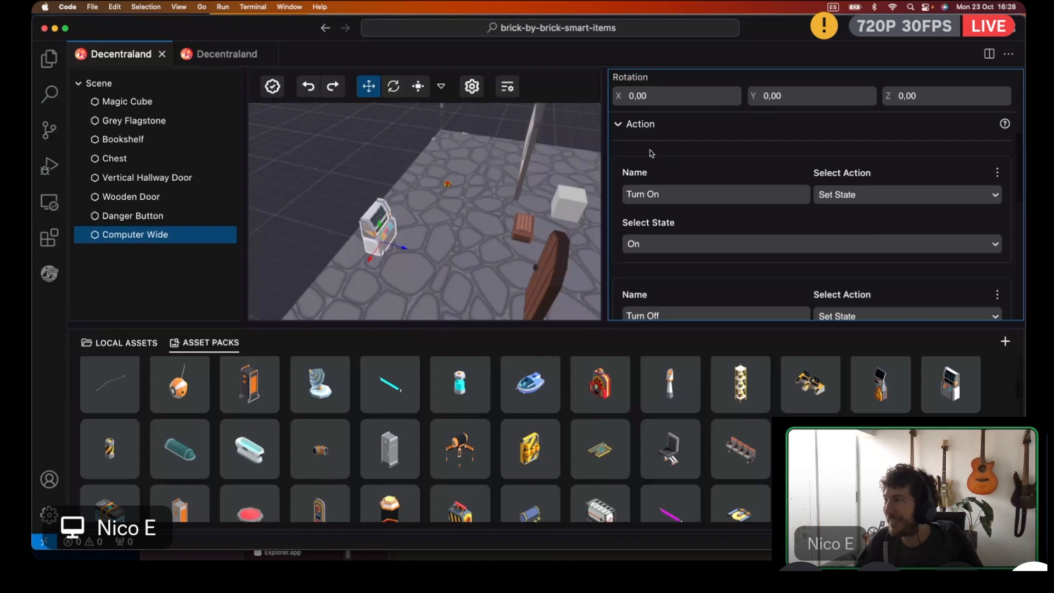
Add a third action to Computer Wide named Play Sound, using the Play Sound action type
{"action": "scroll", "coordinate": [650, 150], "scroll_direction": "down", "scroll_amount": 1}
{"action": "scroll", "coordinate": [679, 164], "scroll_direction": "down", "scroll_amount": 5}
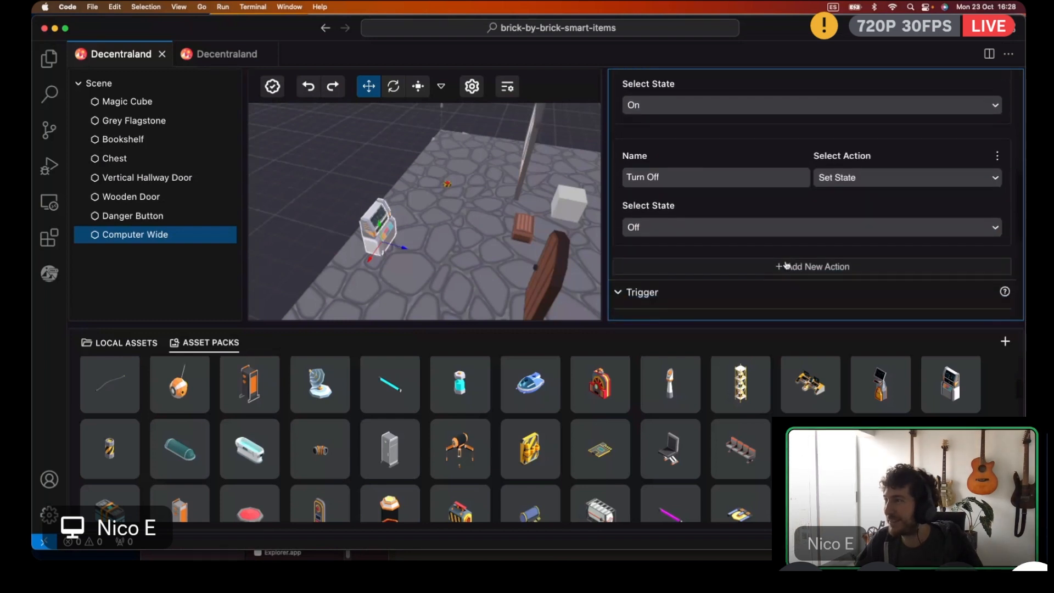
{"action": "left_click", "coordinate": [675, 272]}
{"action": "left_click", "coordinate": [674, 278]}
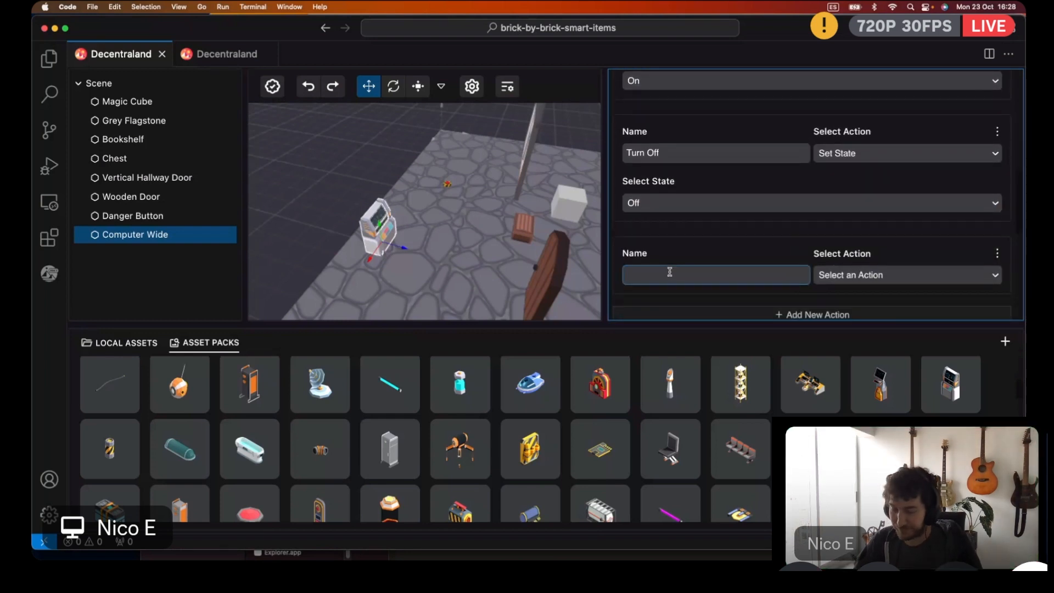
{"action": "type", "text": "Play Sound"}
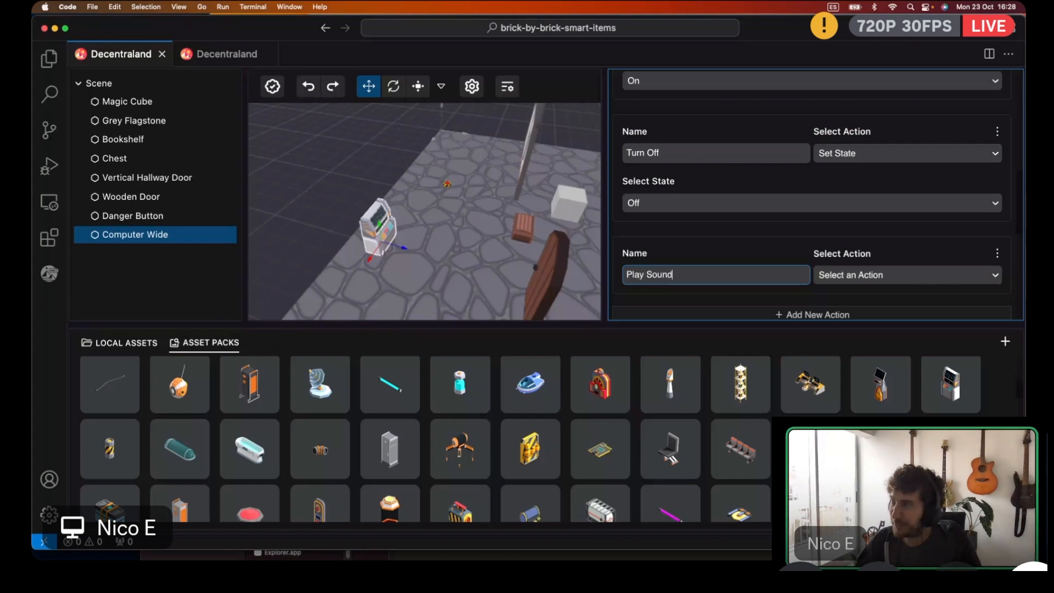
{"action": "left_click", "coordinate": [849, 274]}
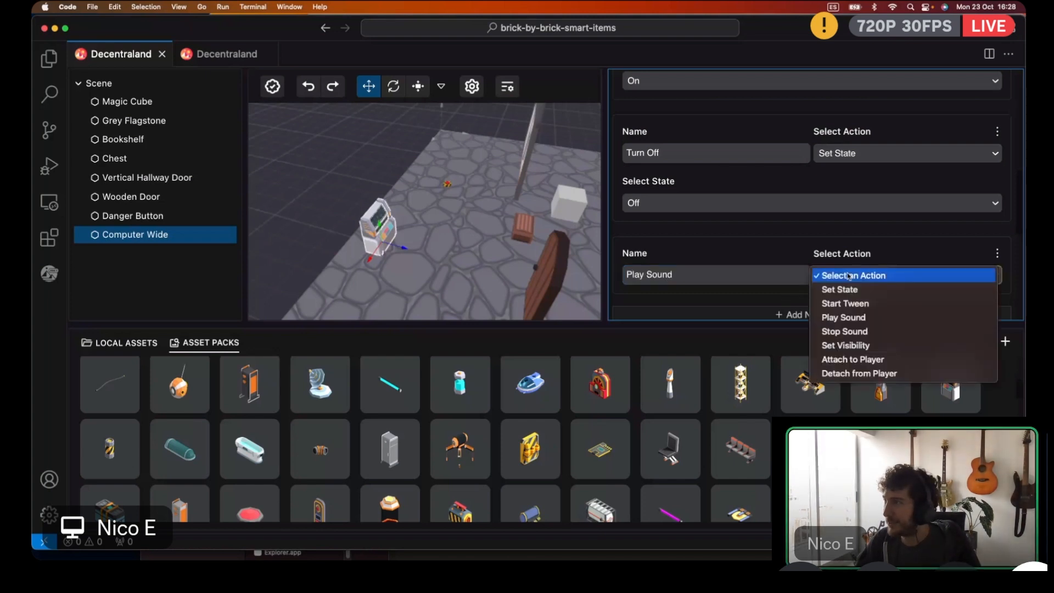
{"action": "left_click", "coordinate": [845, 317]}
{"action": "scroll", "coordinate": [796, 222], "scroll_direction": "down", "scroll_amount": 2}
{"action": "scroll", "coordinate": [792, 217], "scroll_direction": "down", "scroll_amount": 2}
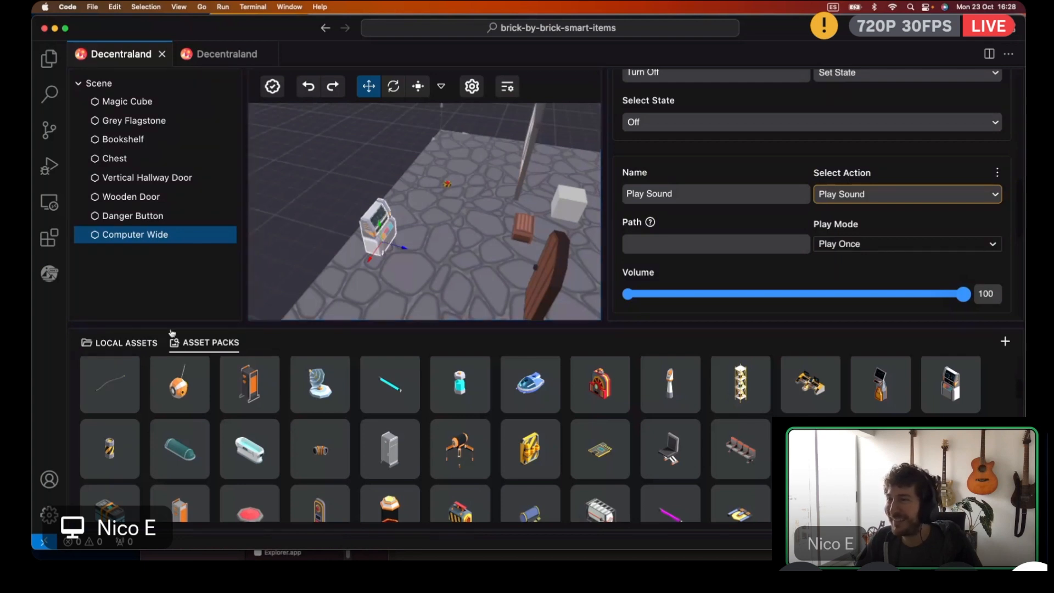
Set the Play Sound action's path to builder/danger_button/sound.mp3, using the danger_button sound file from the local assets
{"action": "left_click", "coordinate": [129, 348]}
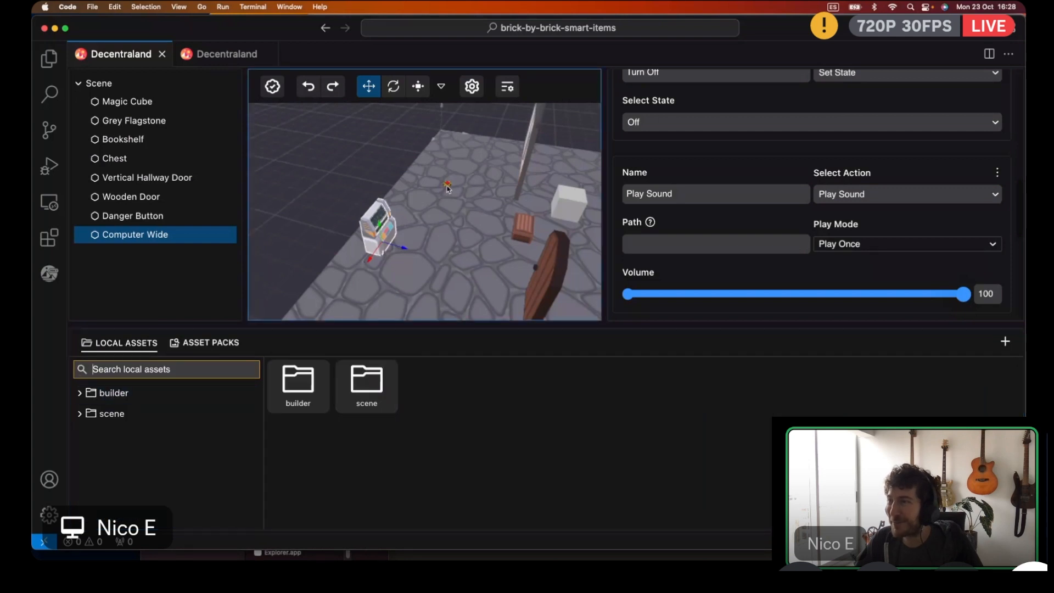
{"action": "left_click", "coordinate": [83, 393]}
{"action": "scroll", "coordinate": [90, 412], "scroll_direction": "down", "scroll_amount": 3}
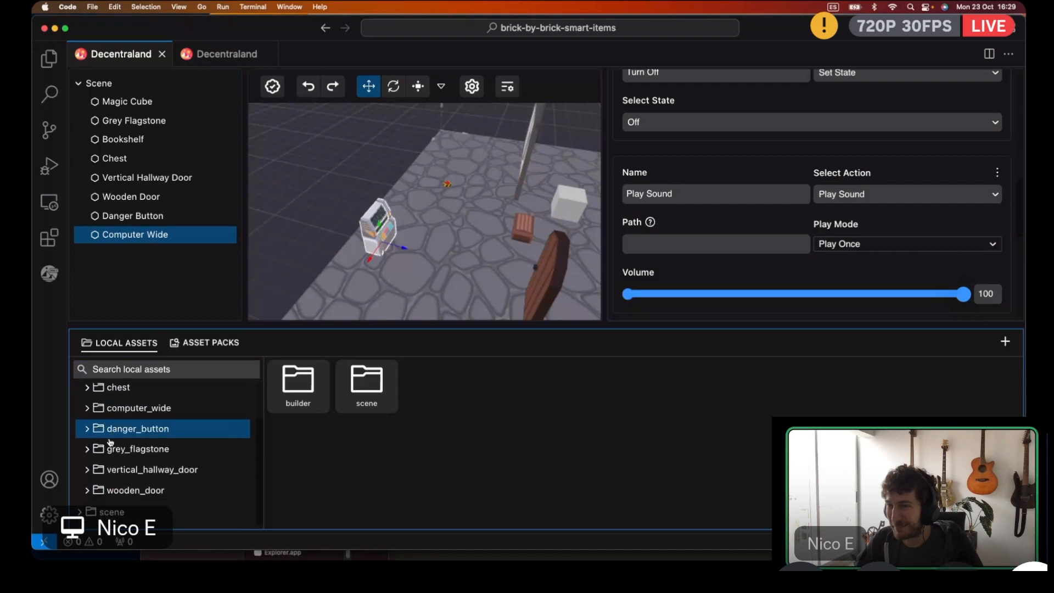
{"action": "scroll", "coordinate": [104, 440], "scroll_direction": "up", "scroll_amount": 2}
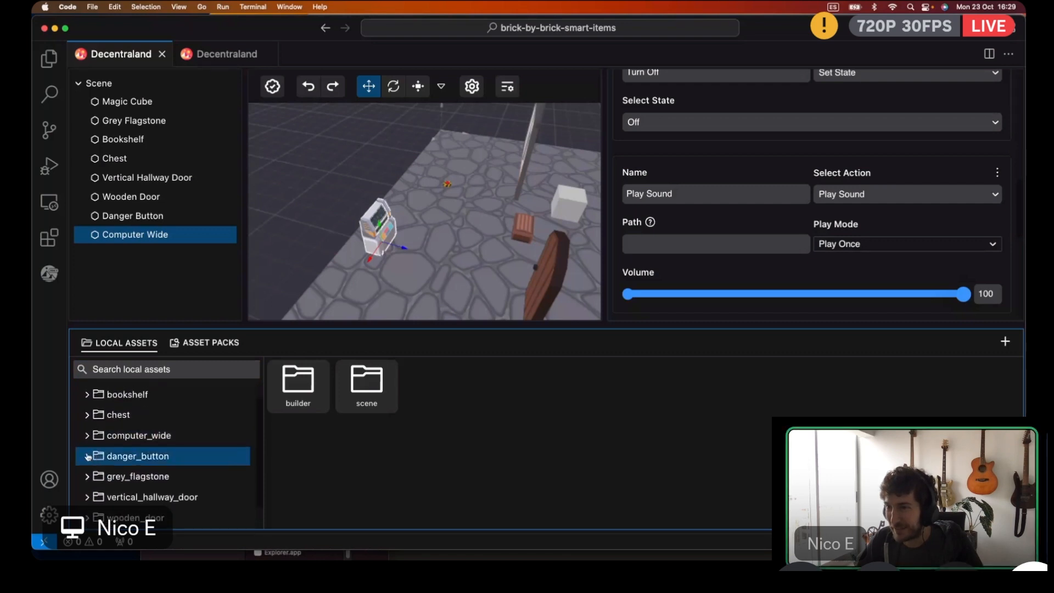
{"action": "left_click", "coordinate": [123, 455]}
{"action": "scroll", "coordinate": [125, 455], "scroll_direction": "down", "scroll_amount": 2}
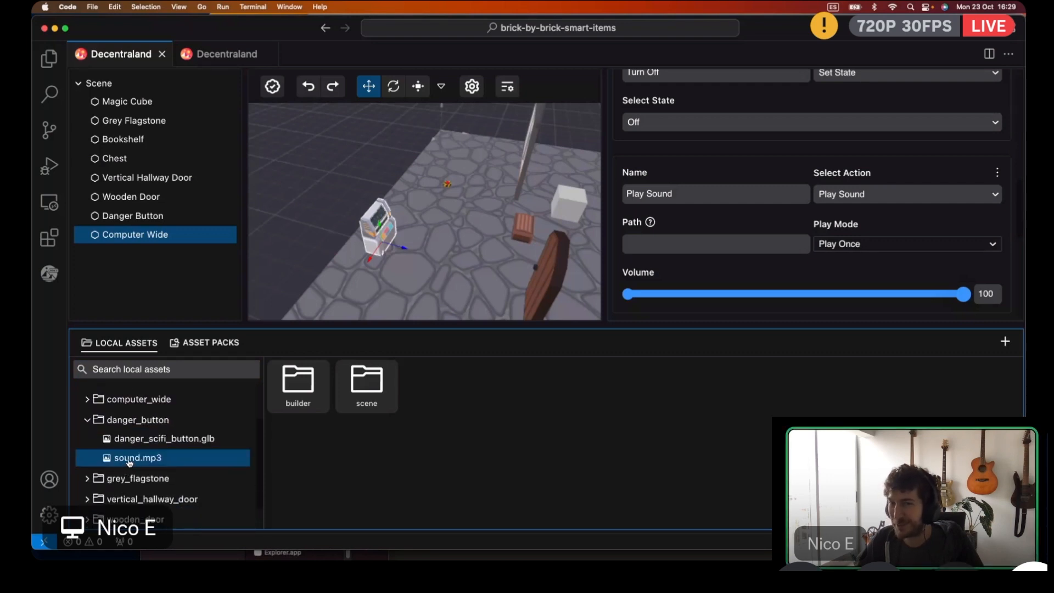
{"action": "left_click_drag", "start_coordinate": [128, 461], "coordinate": [636, 242]}
{"action": "left_click", "coordinate": [688, 244]}
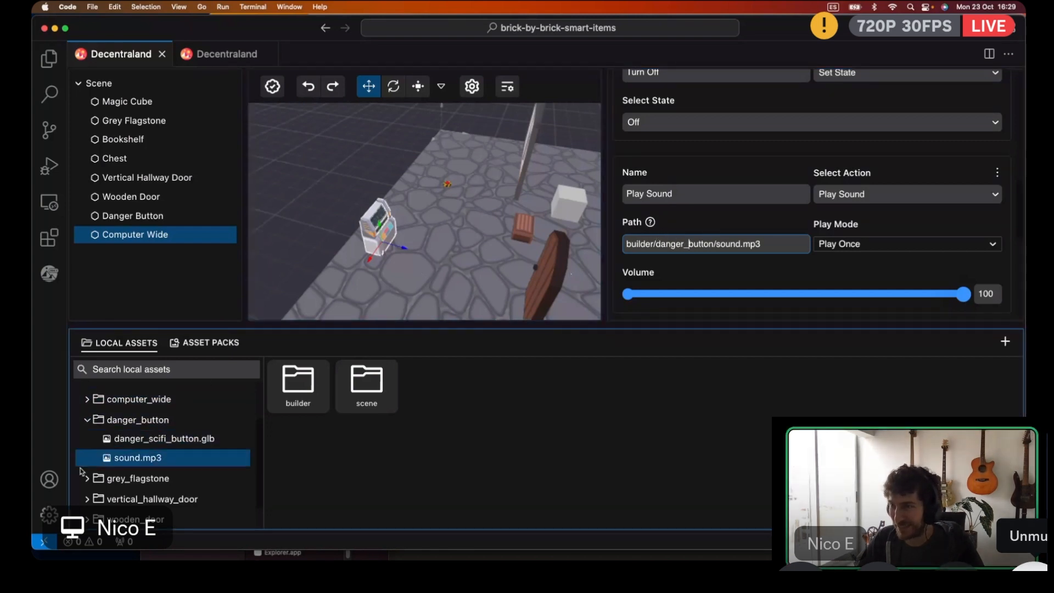
Open the asset import area that accepts GLB, GLTF, PNG or MP3 files to see how a custom file is added
{"action": "left_click", "coordinate": [1004, 345]}
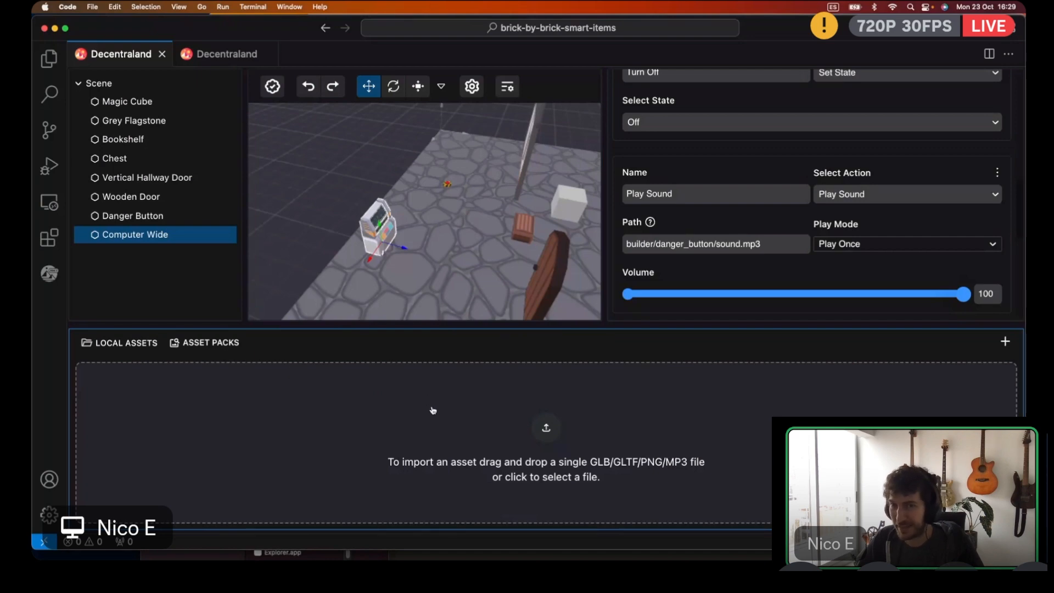
{"action": "scroll", "coordinate": [433, 410], "scroll_direction": "down", "scroll_amount": 4}
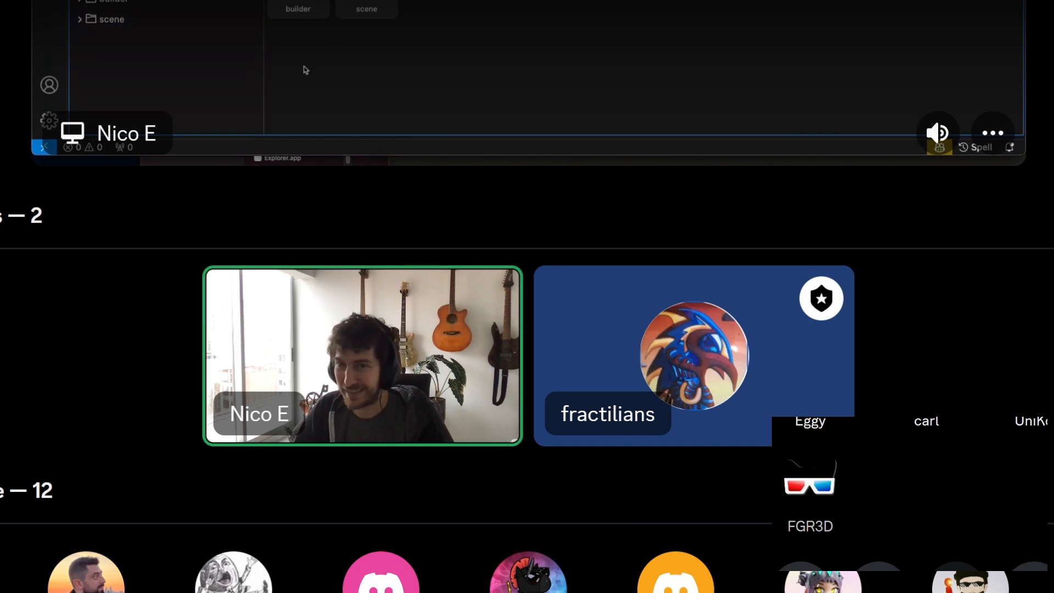
{"action": "scroll", "coordinate": [527, 296], "scroll_direction": "up", "scroll_amount": 4}
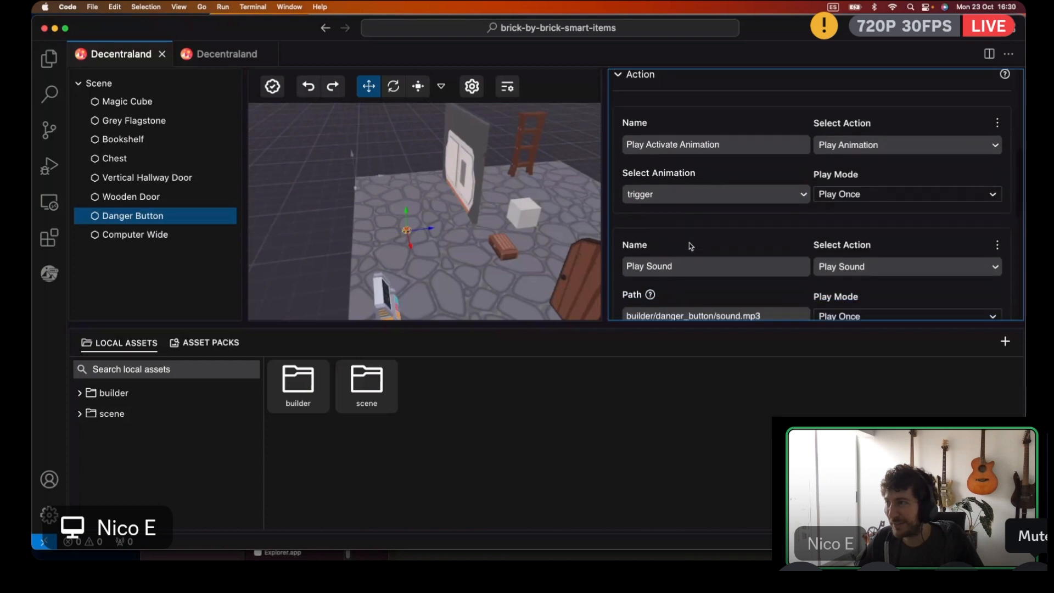
Add a trigger condition to the Danger Button's On Click trigger requiring that Computer Wide's state is On
{"action": "scroll", "coordinate": [690, 246], "scroll_direction": "down", "scroll_amount": 3}
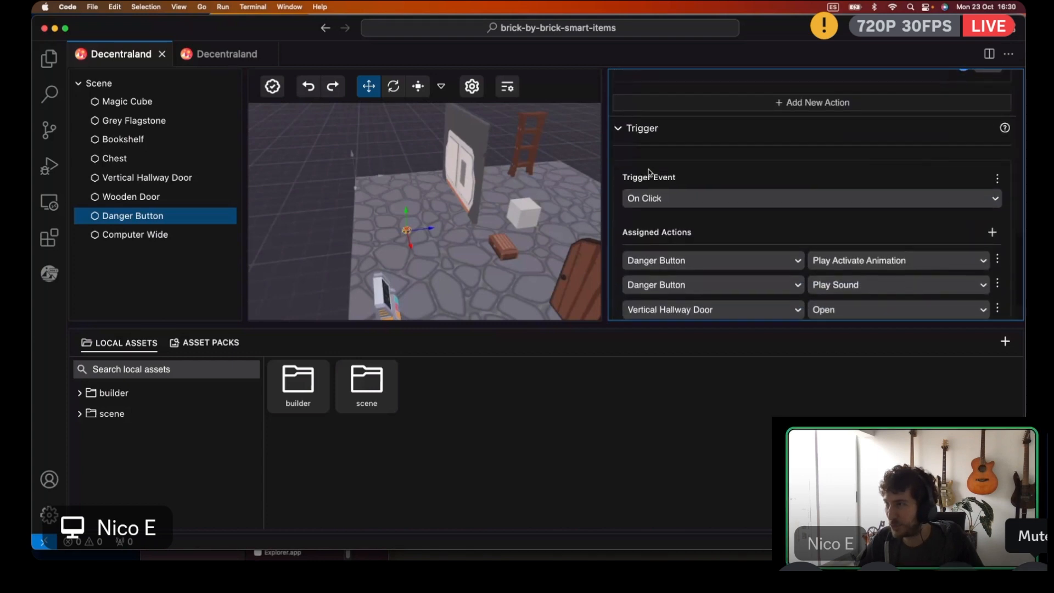
{"action": "scroll", "coordinate": [686, 192], "scroll_direction": "down", "scroll_amount": 1}
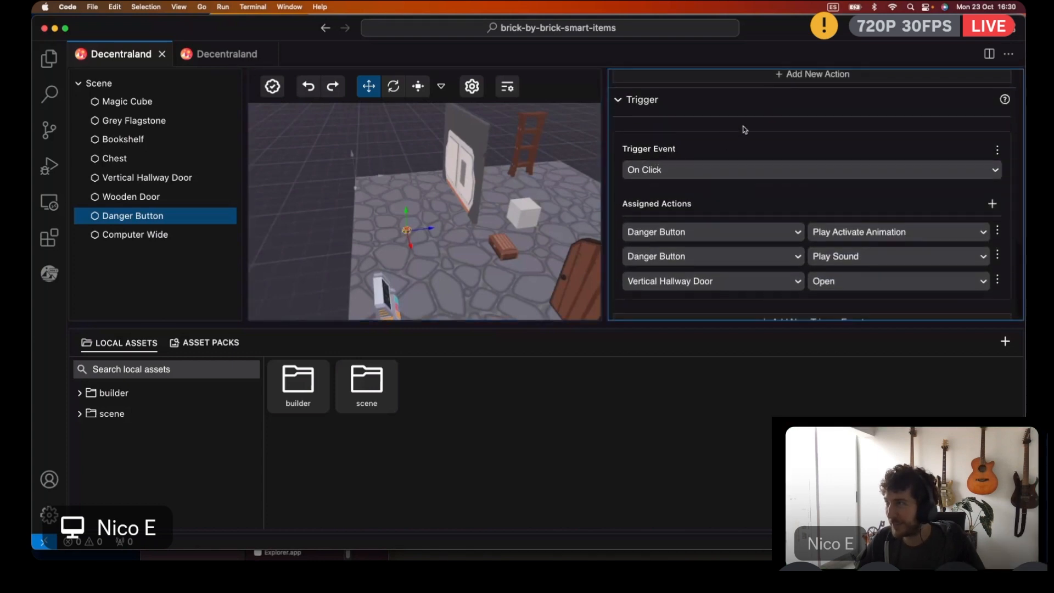
{"action": "scroll", "coordinate": [683, 184], "scroll_direction": "down", "scroll_amount": 2}
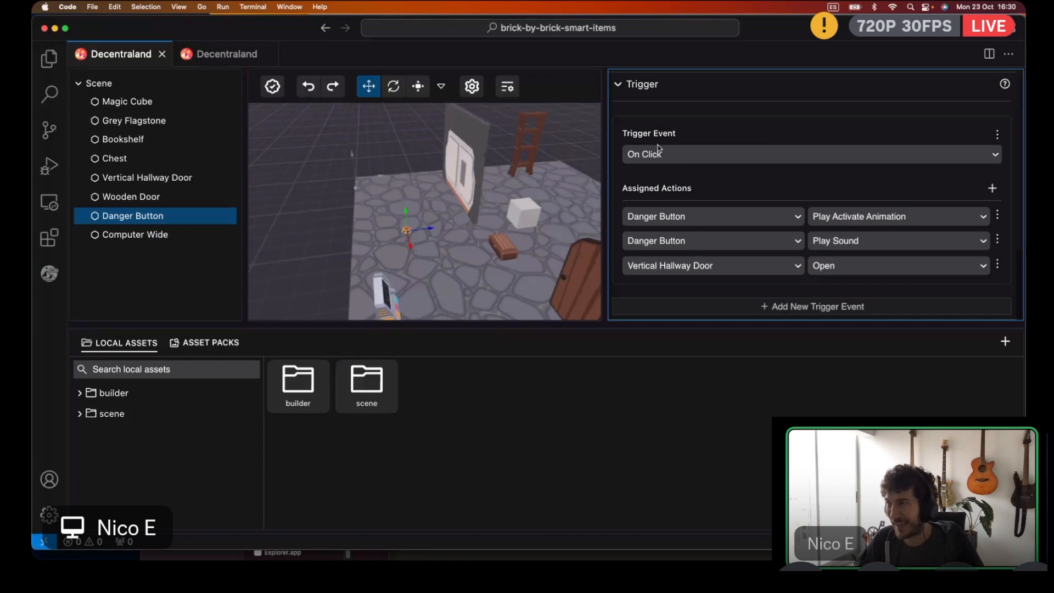
{"action": "left_click", "coordinate": [998, 135]}
{"action": "left_click", "coordinate": [938, 160]}
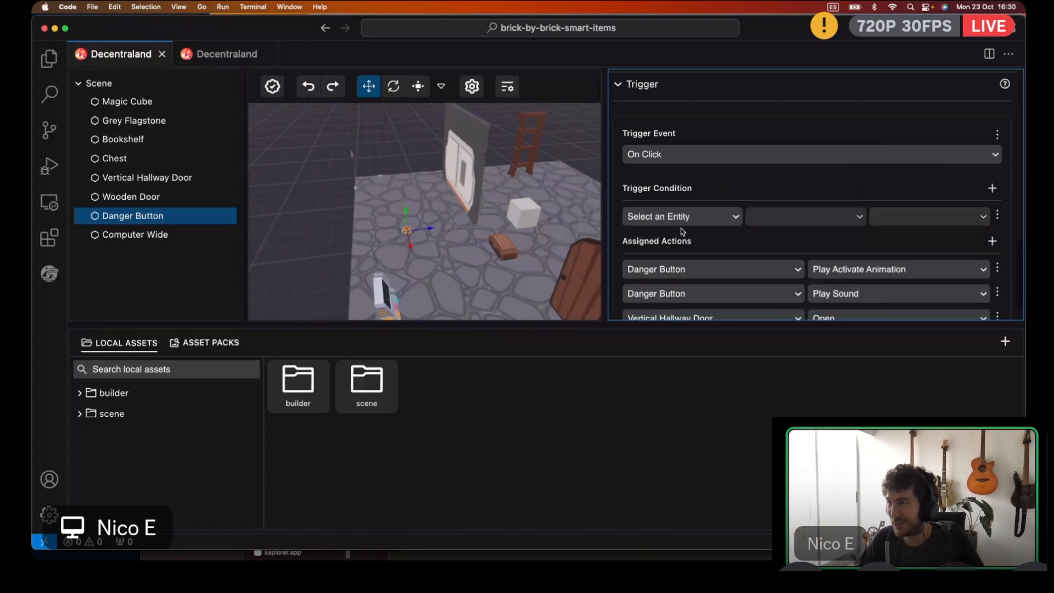
{"action": "scroll", "coordinate": [687, 244], "scroll_direction": "down", "scroll_amount": 2}
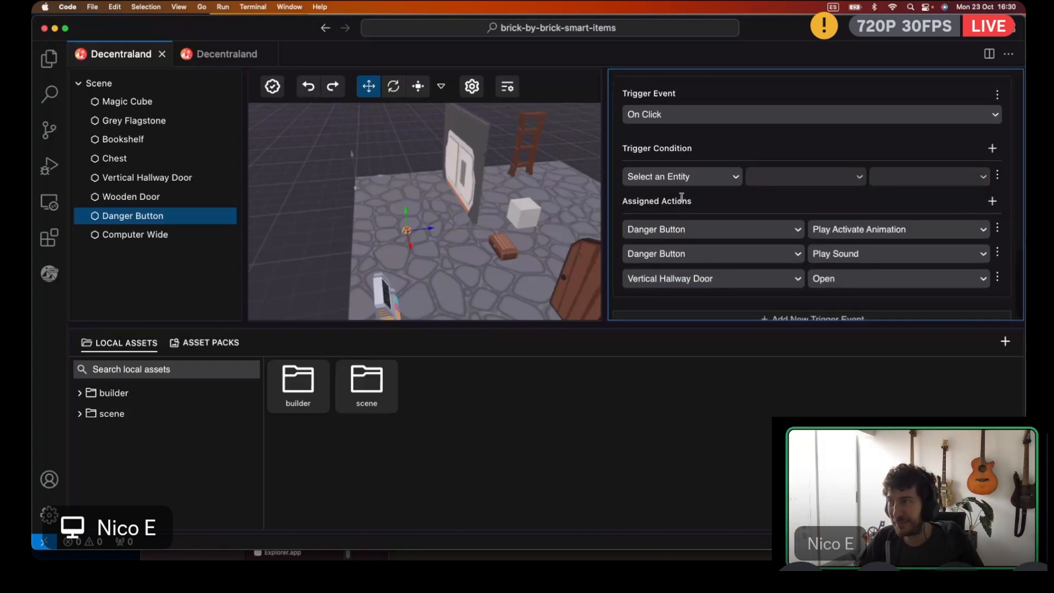
{"action": "left_click", "coordinate": [735, 178]}
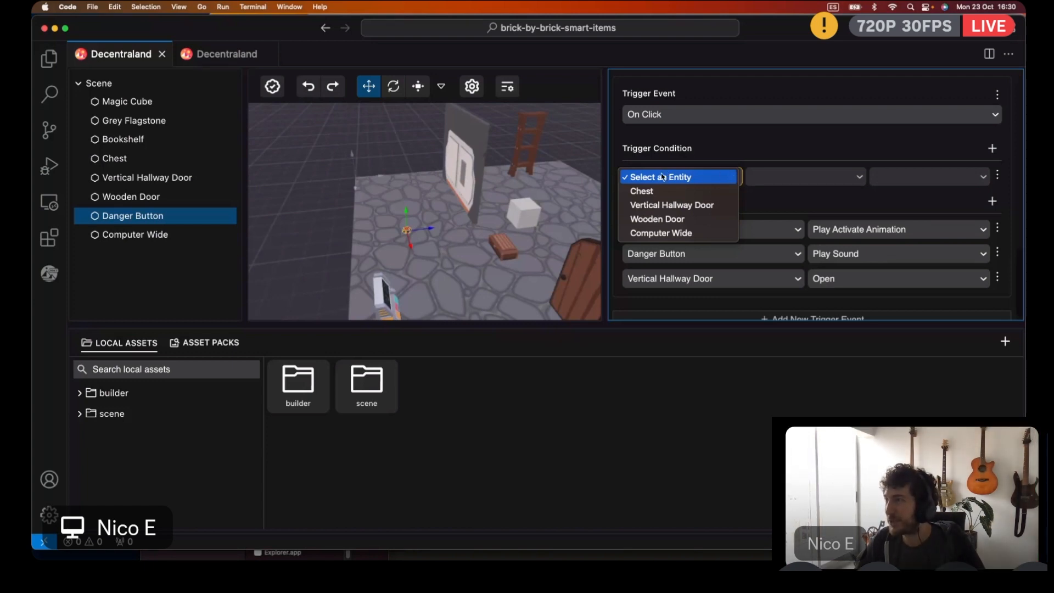
{"action": "left_click", "coordinate": [661, 232]}
{"action": "left_click", "coordinate": [899, 196]}
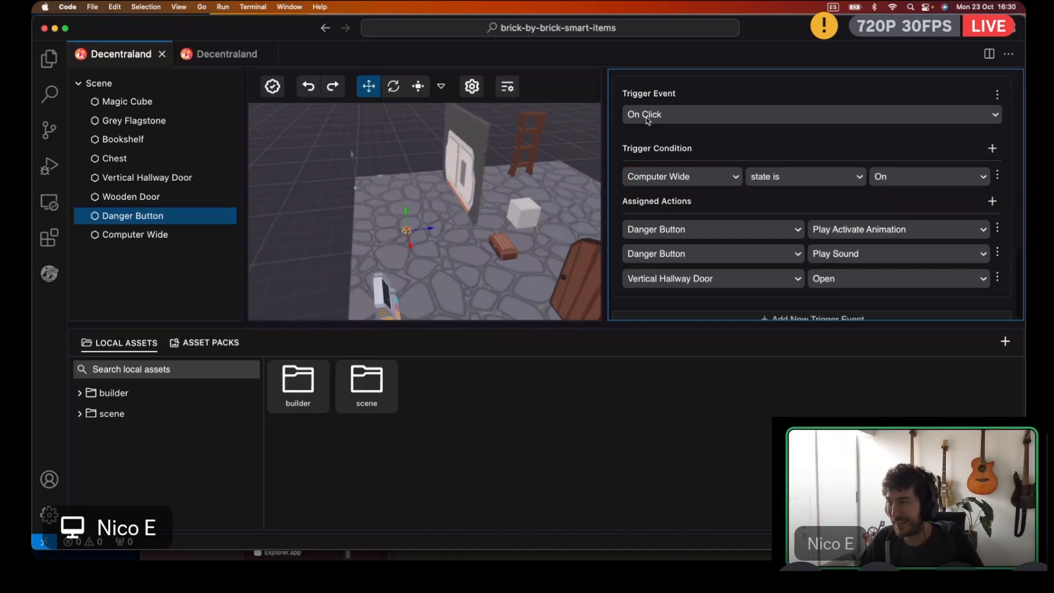
{"action": "left_click", "coordinate": [470, 222]}
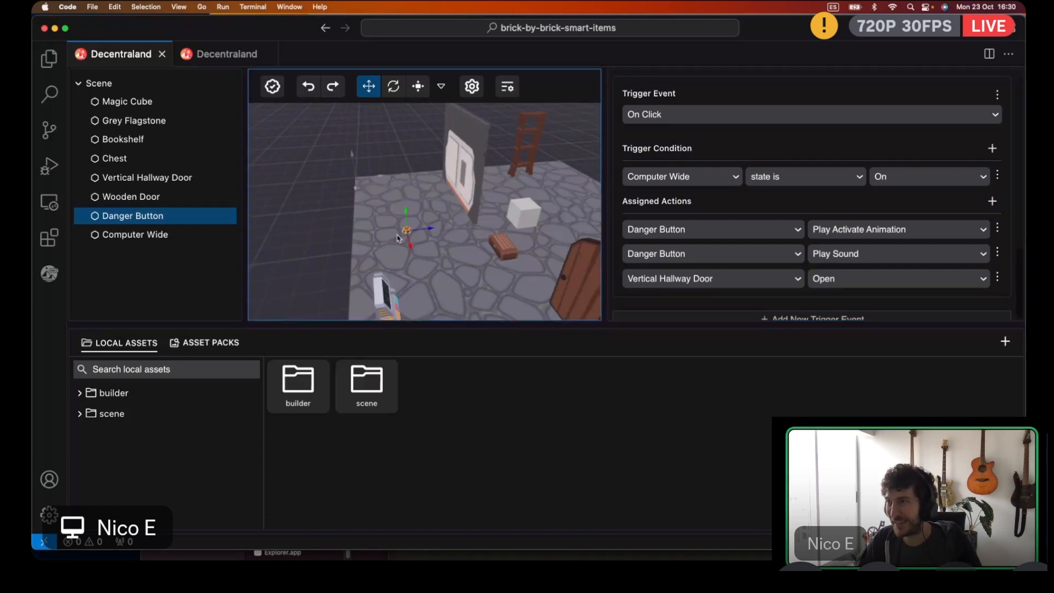
Test the danger button repeatedly in the running scene preview to check how the hallway door responds, and return to the scene editor
{"action": "left_click", "coordinate": [210, 55]}
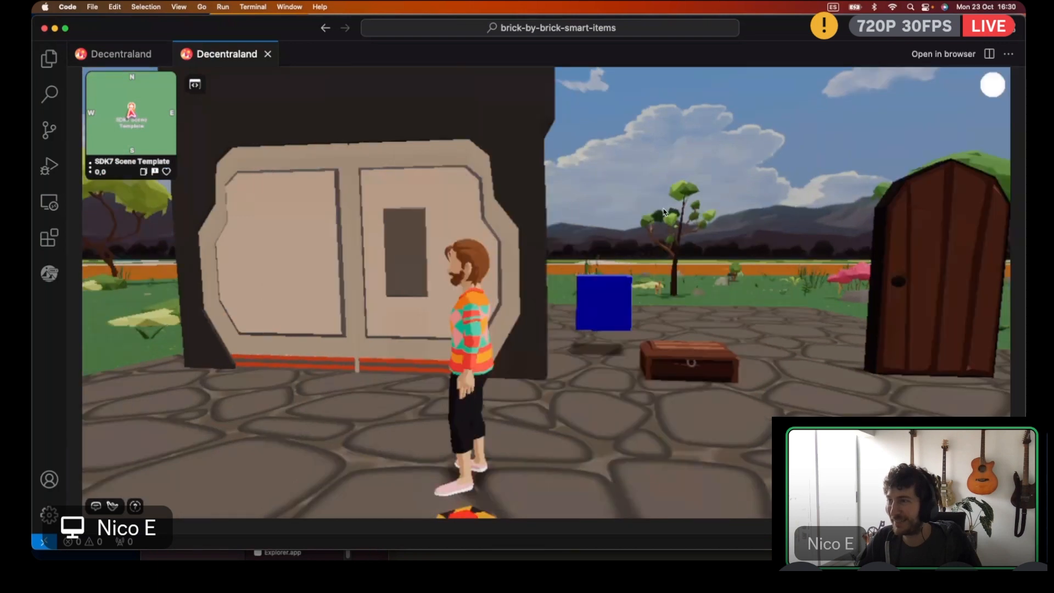
{"action": "left_click", "coordinate": [663, 211]}
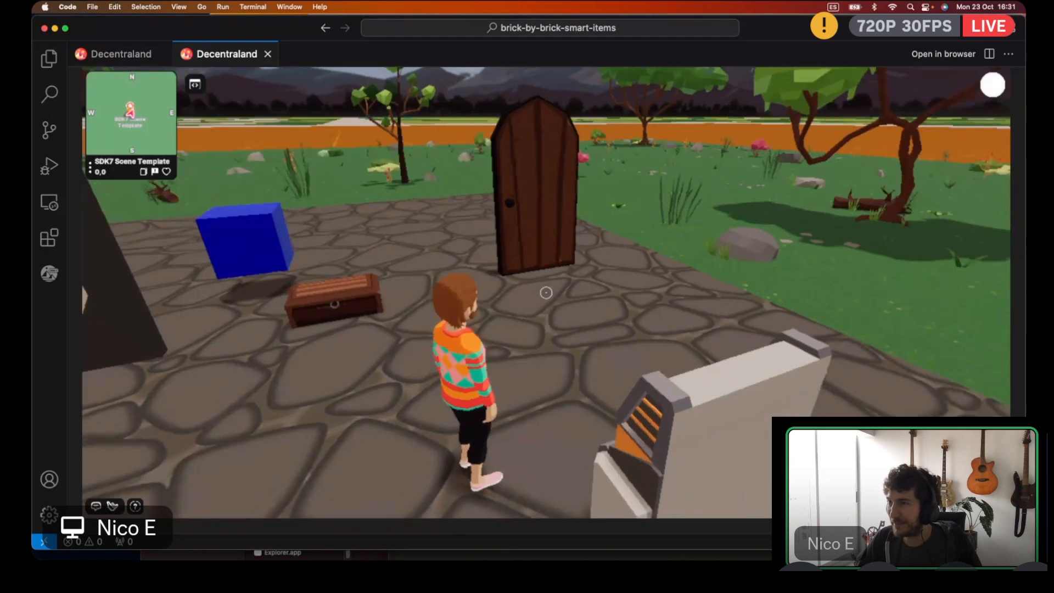
{"action": "key", "text": "Escape"}
{"action": "left_click", "coordinate": [249, 227]}
{"action": "key", "text": "s"}
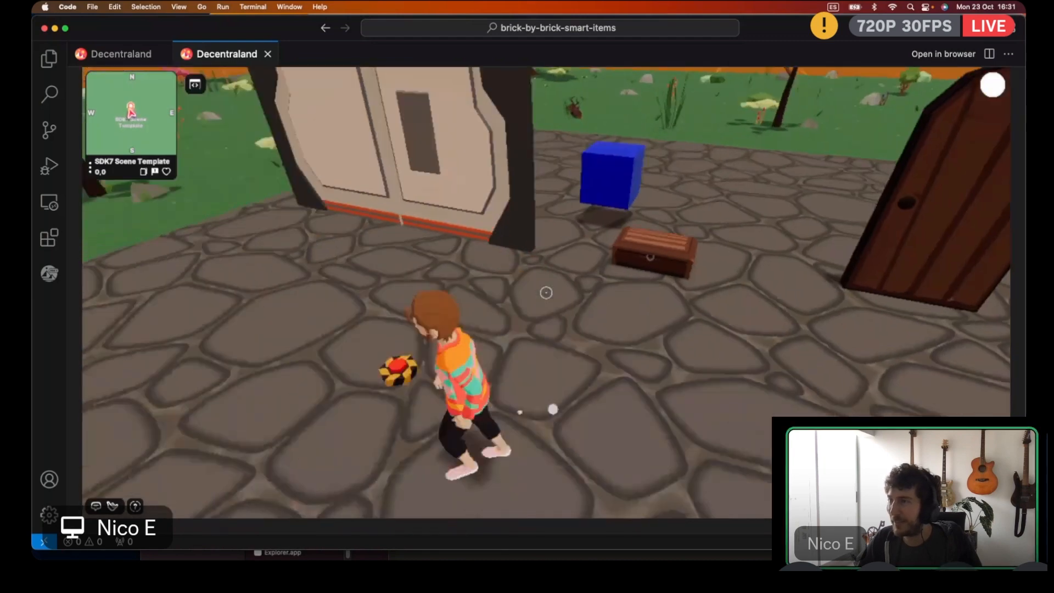
{"action": "left_click", "coordinate": [546, 293]}
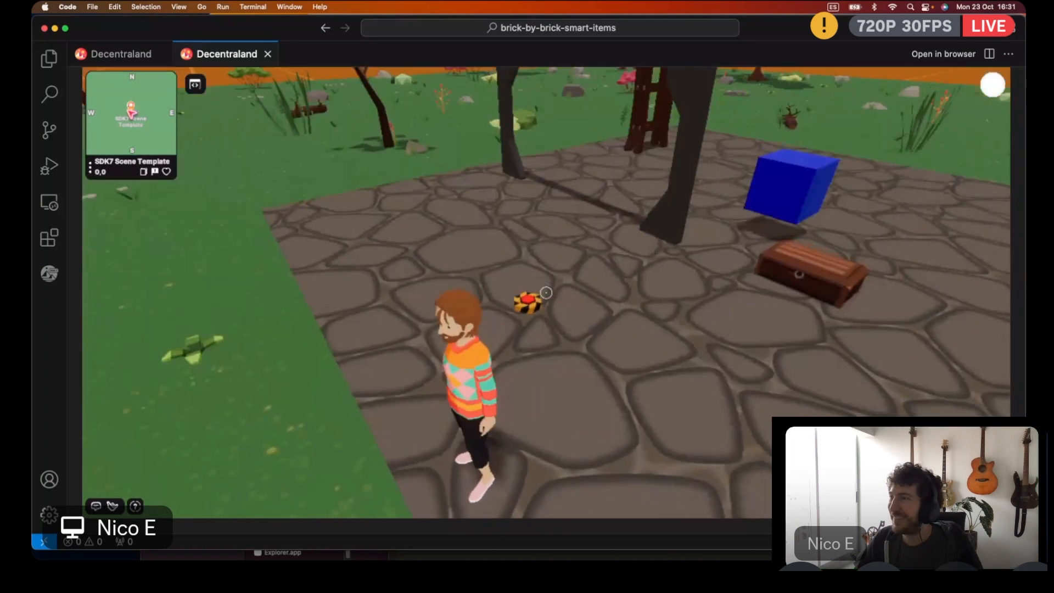
{"action": "left_click", "coordinate": [546, 292]}
{"action": "left_click", "coordinate": [546, 292]}
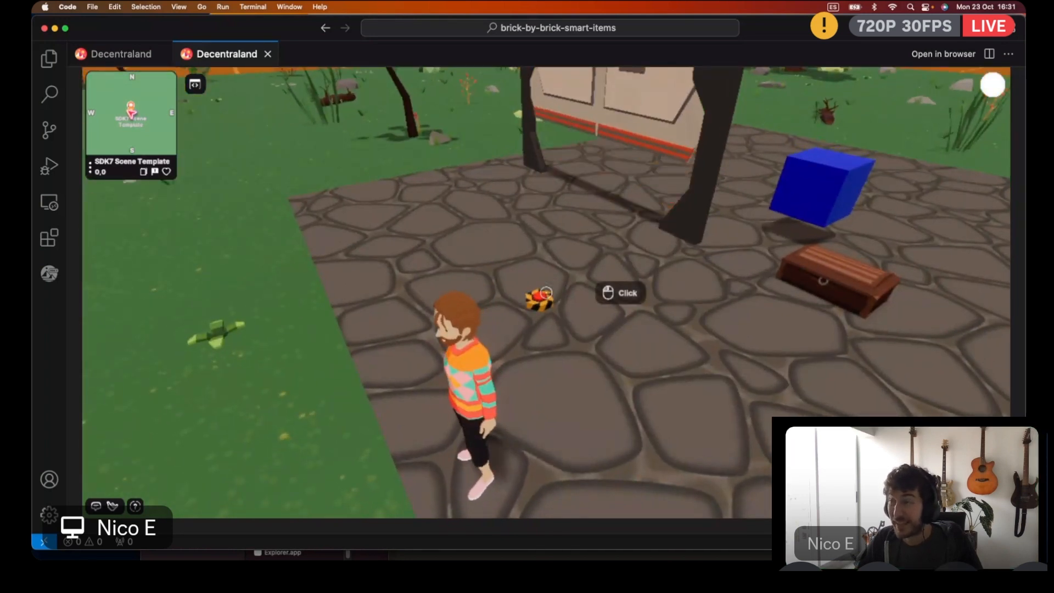
{"action": "left_click", "coordinate": [546, 292]}
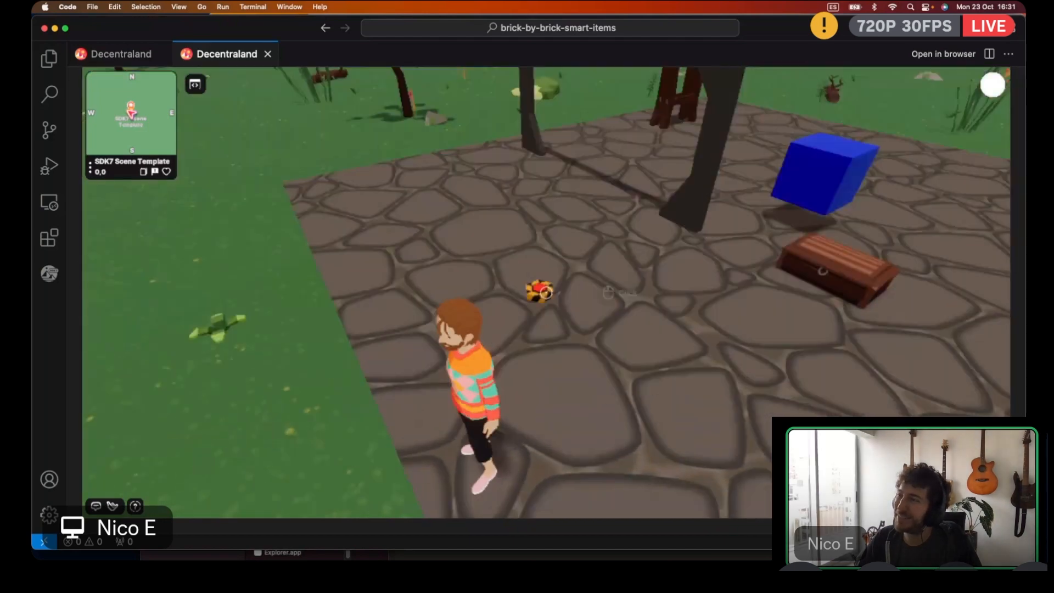
{"action": "left_click", "coordinate": [547, 293]}
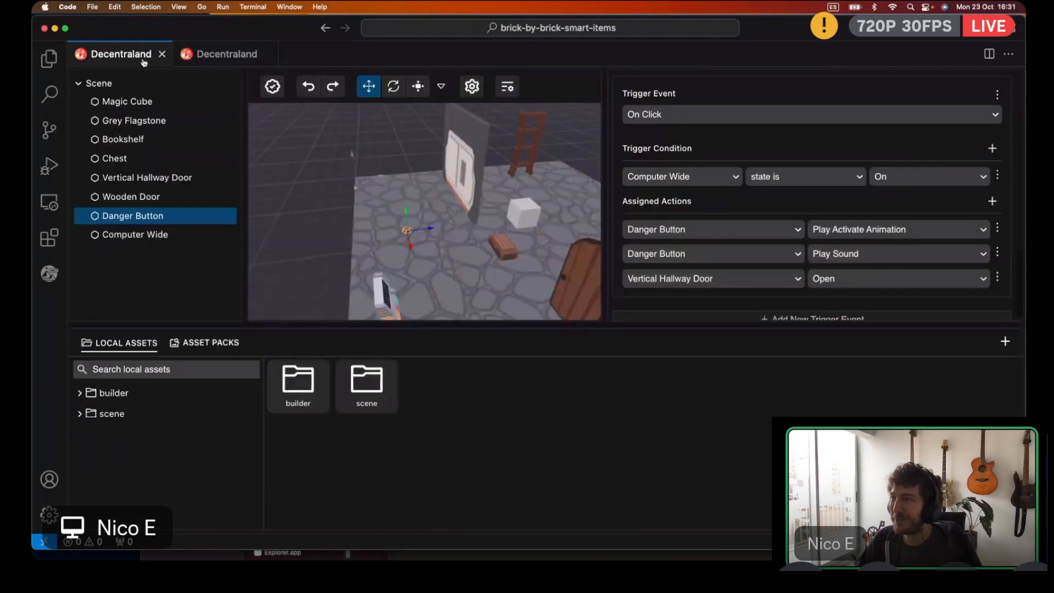
{"action": "left_click", "coordinate": [121, 53]}
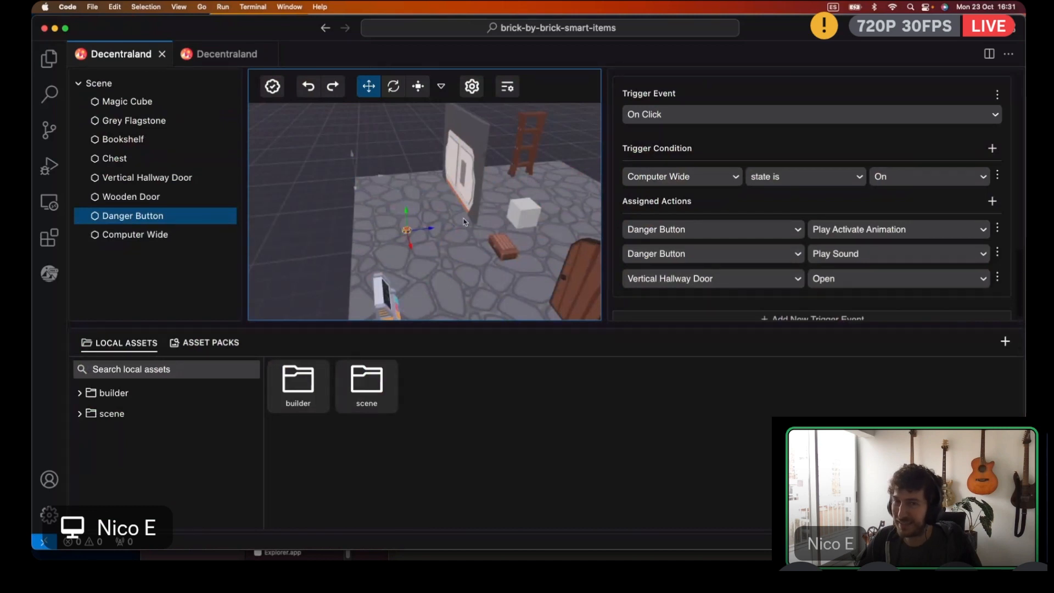
Add a second condition to the Danger Button's On Click trigger requiring that Vertical Hallway Door's state is Closed
{"action": "scroll", "coordinate": [725, 269], "scroll_direction": "down", "scroll_amount": 1}
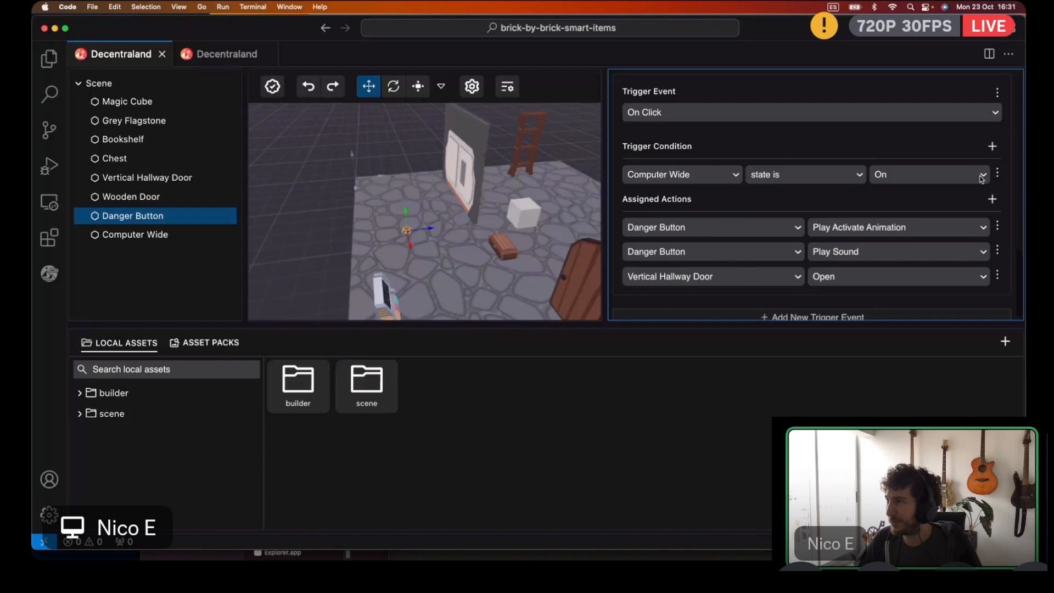
{"action": "left_click", "coordinate": [991, 148]}
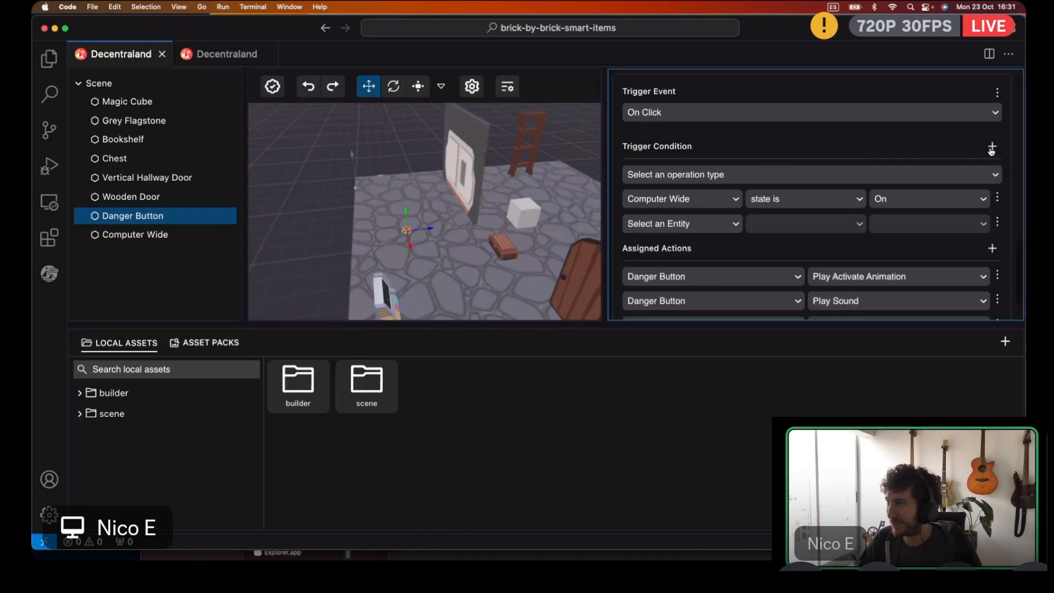
{"action": "left_click", "coordinate": [715, 176]}
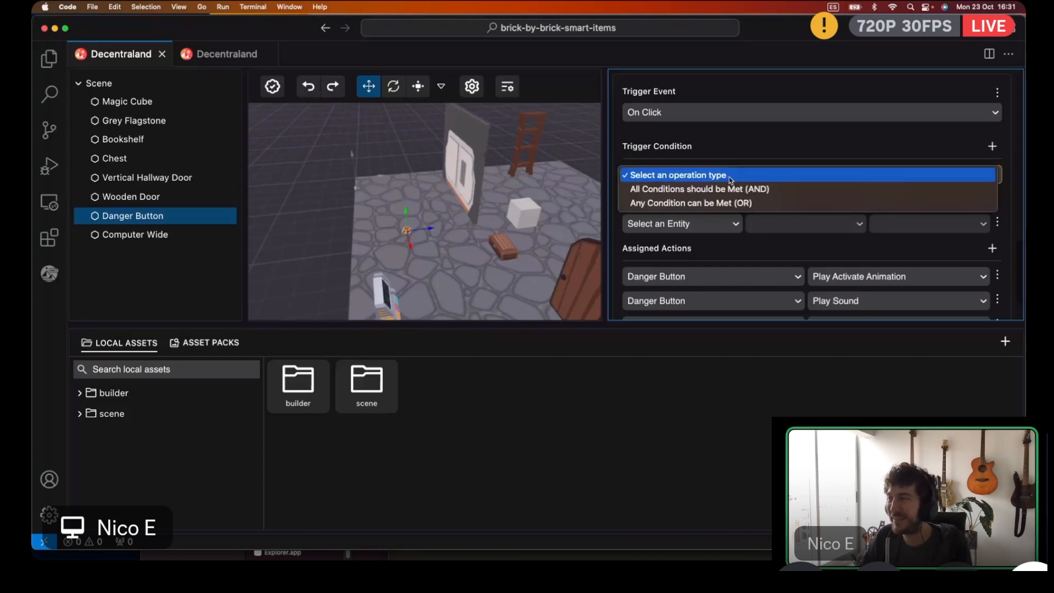
{"action": "left_click", "coordinate": [729, 177]}
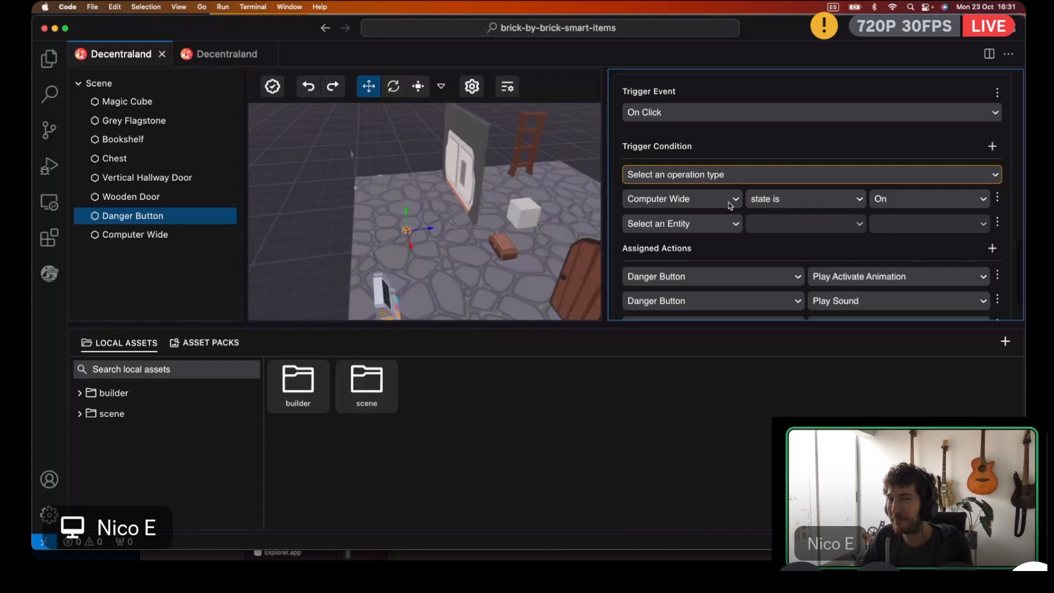
{"action": "left_click", "coordinate": [703, 224]}
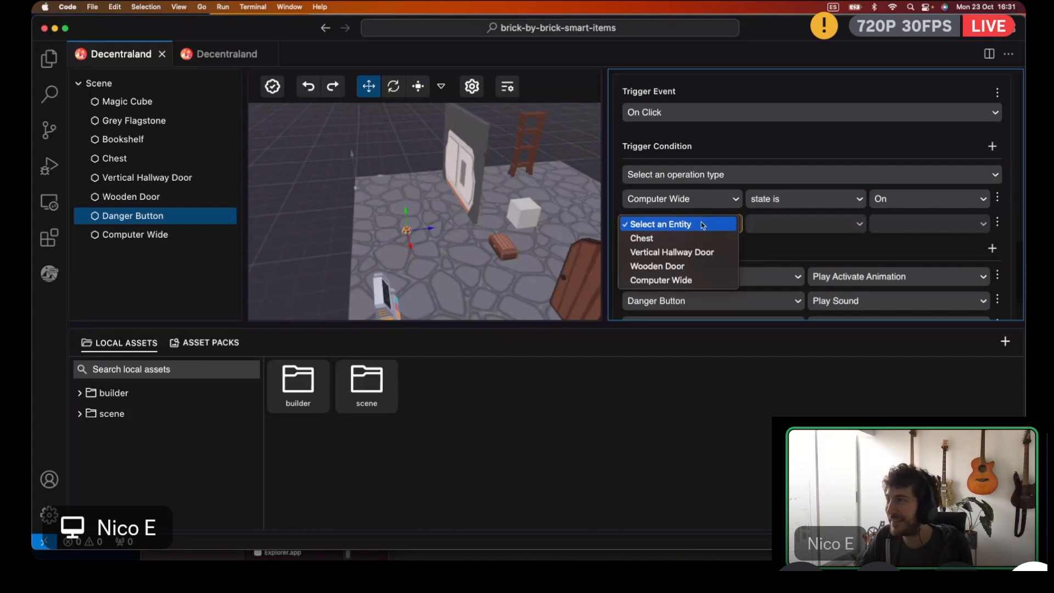
{"action": "left_click", "coordinate": [654, 254]}
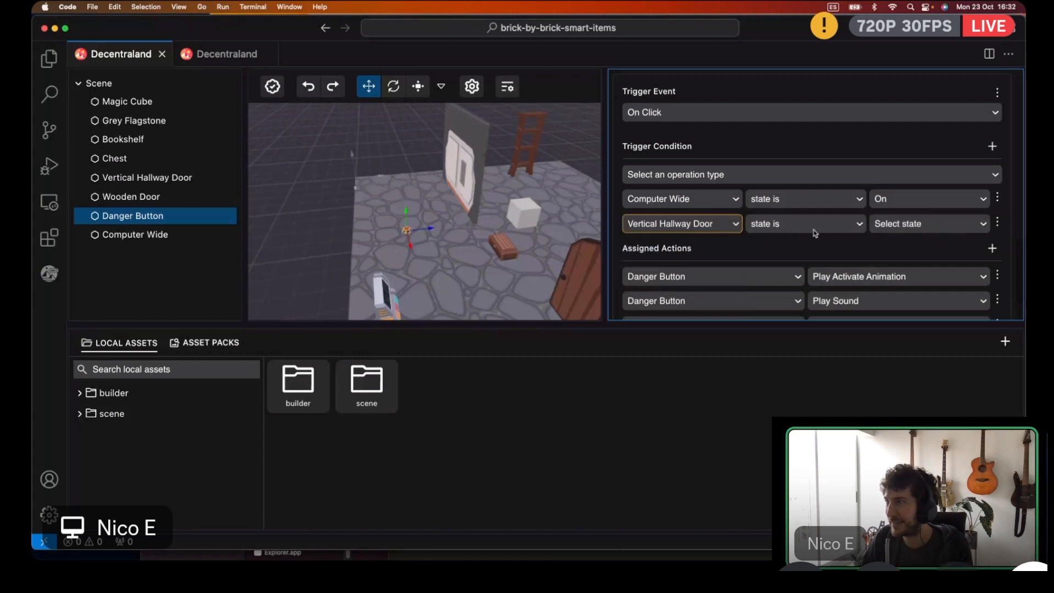
{"action": "left_click", "coordinate": [884, 225]}
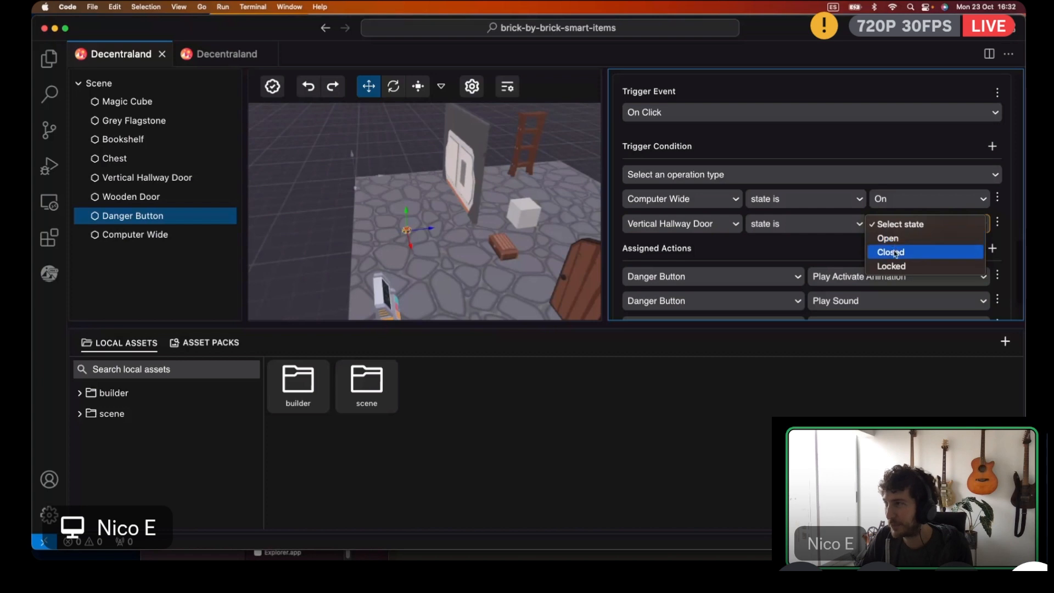
{"action": "left_click", "coordinate": [895, 252]}
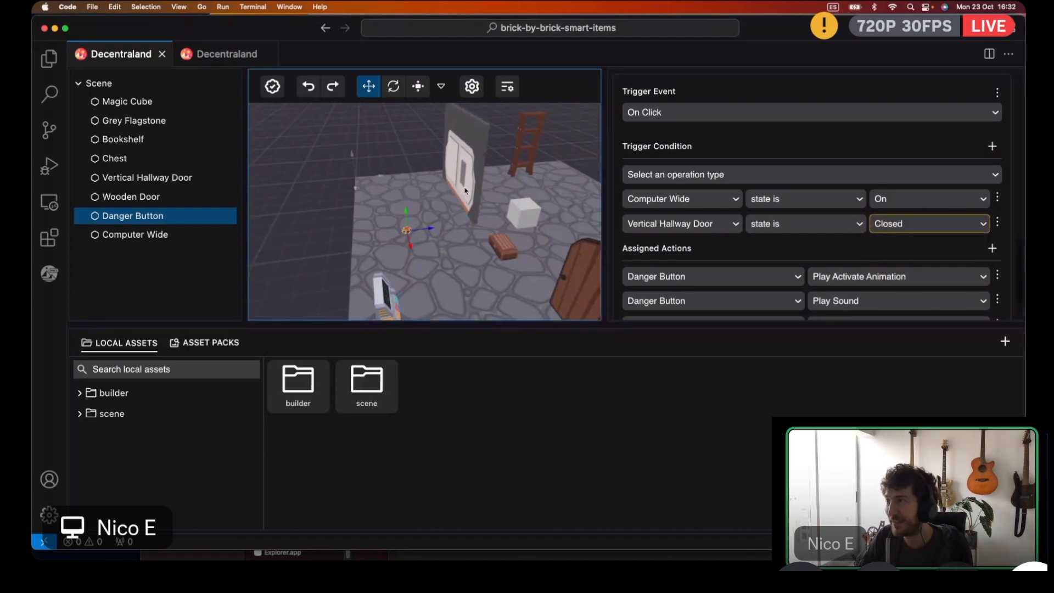
Try Any Condition can be Met (OR) as the trigger's operation type, but settle on All Conditions should be Met (AND)
{"action": "left_click", "coordinate": [693, 171]}
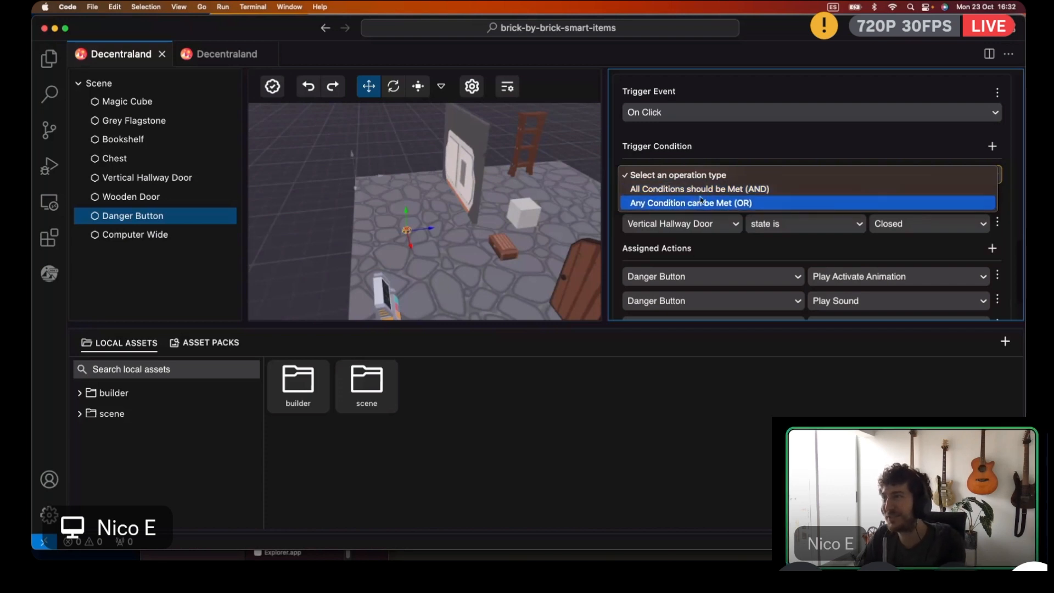
{"action": "left_click", "coordinate": [696, 189]}
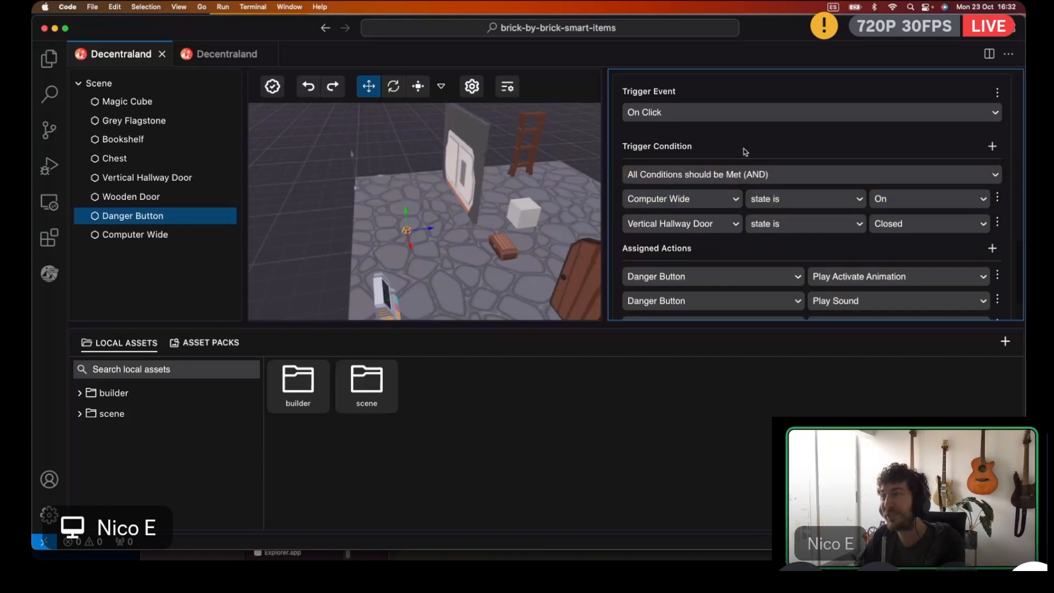
{"action": "left_click", "coordinate": [659, 178]}
{"action": "left_click", "coordinate": [671, 187]}
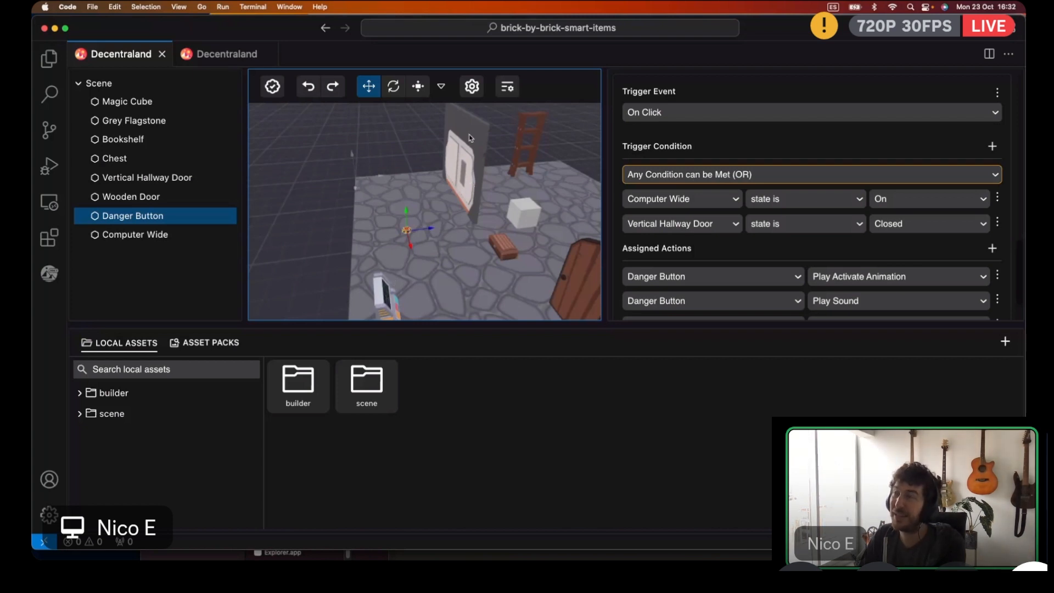
{"action": "left_click", "coordinate": [717, 179]}
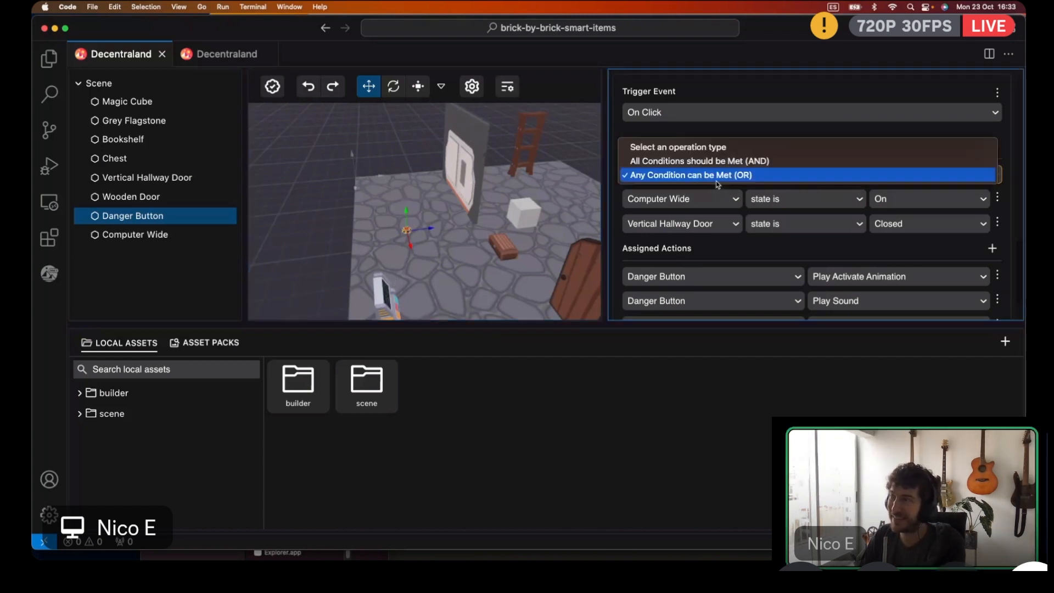
{"action": "left_click", "coordinate": [715, 162]}
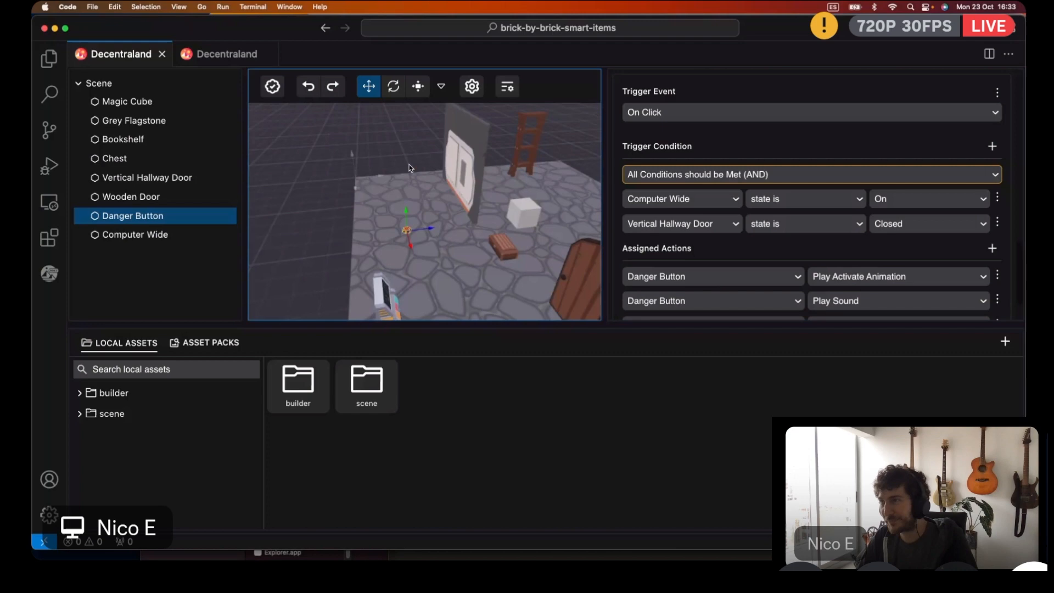
Check the scene in the running preview and look at the newest message in the Discord chat, returning to the scene editor
{"action": "left_click", "coordinate": [220, 54]}
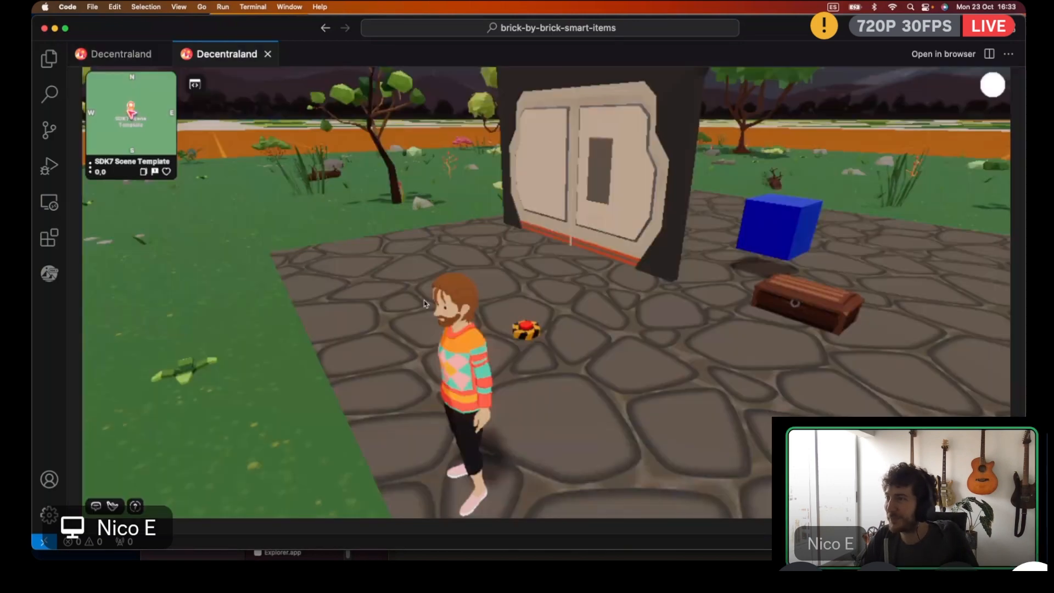
{"action": "scroll", "coordinate": [527, 296], "scroll_direction": "down", "scroll_amount": 7}
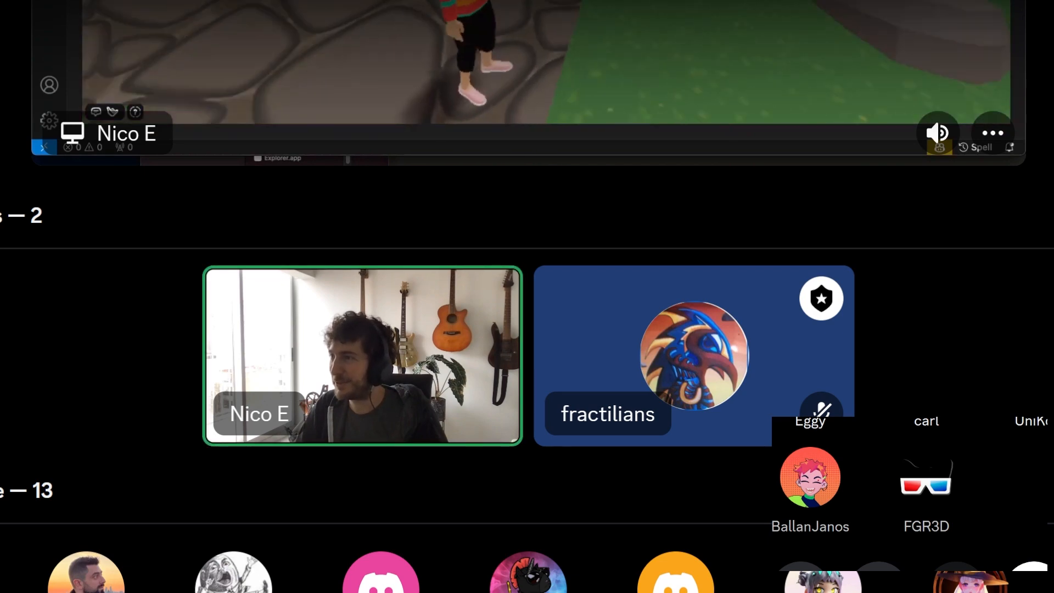
{"action": "scroll", "coordinate": [526, 296], "scroll_direction": "up", "scroll_amount": 7}
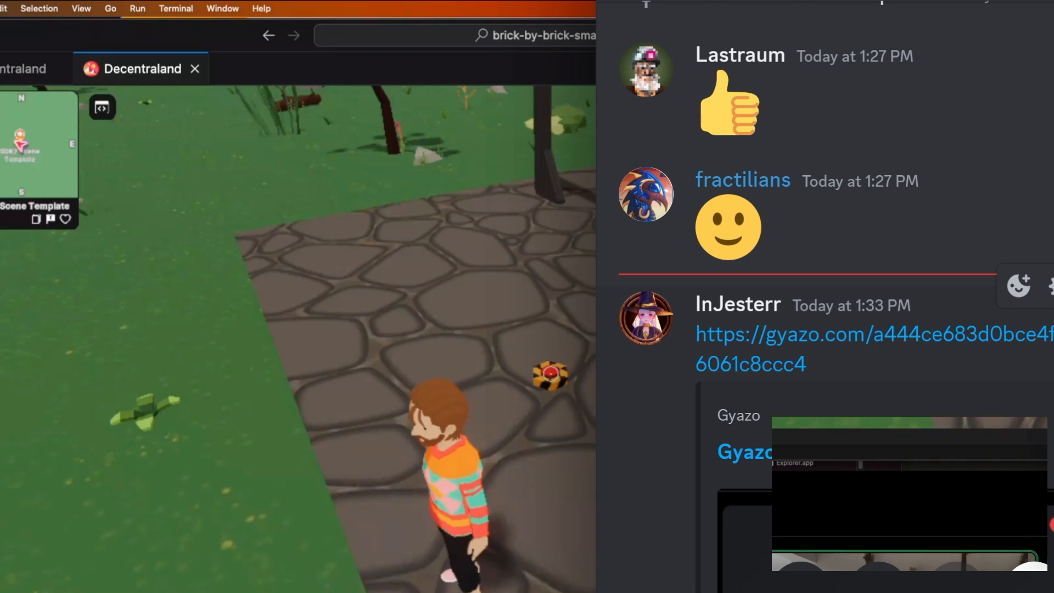
{"action": "key", "text": "ctrl+shift+Tab"}
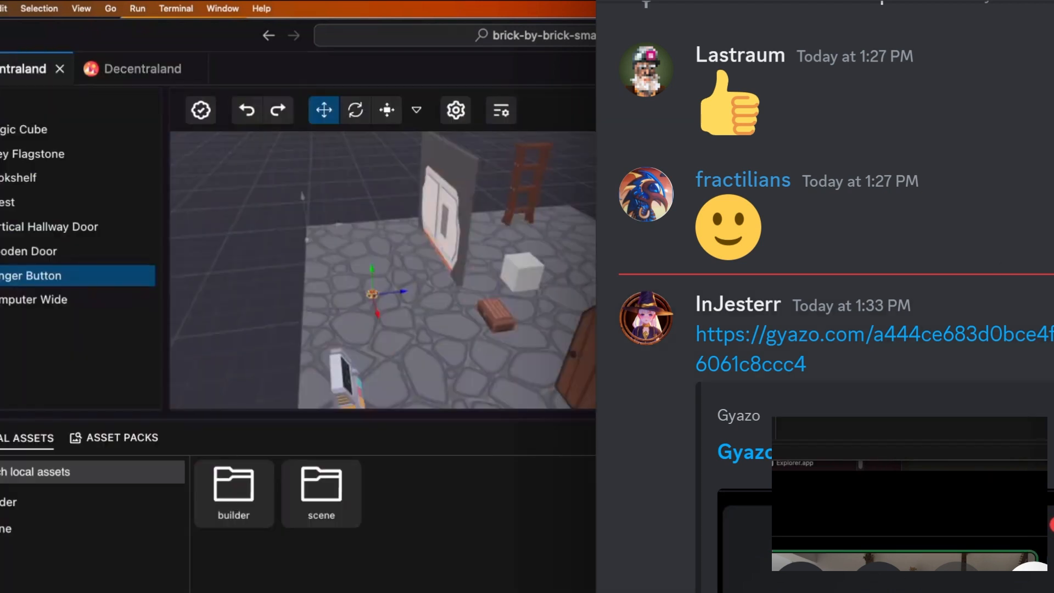
{"action": "right_click", "coordinate": [825, 360]}
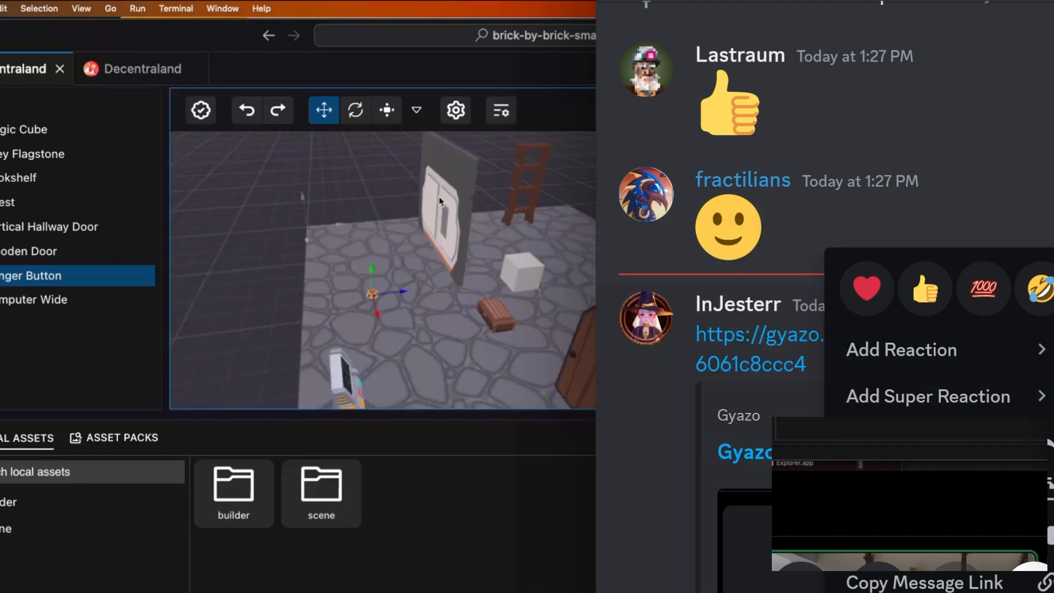
{"action": "key", "text": "Escape"}
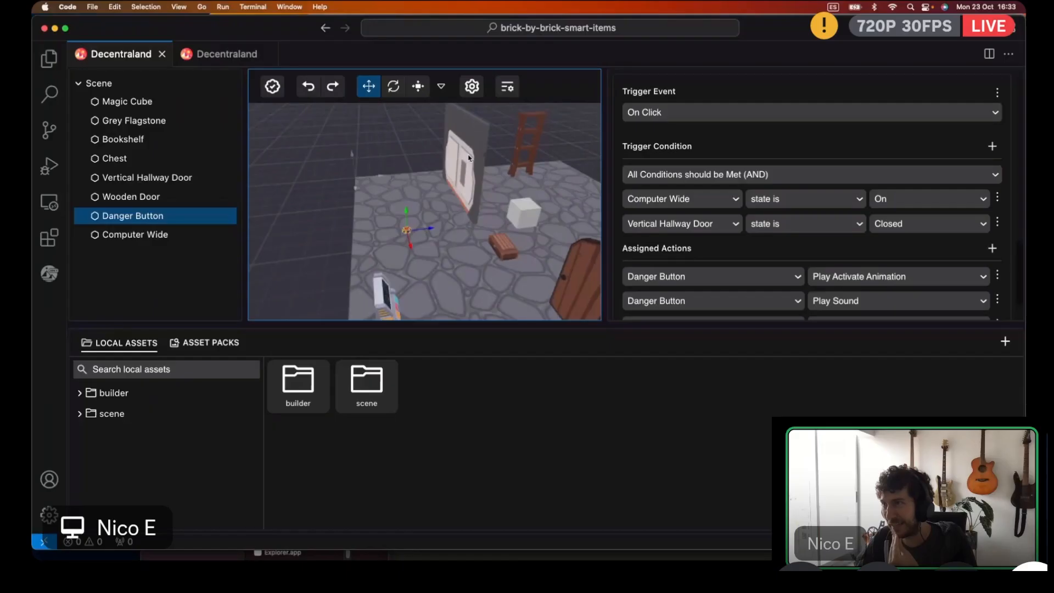
Examine Vertical Hallway Door's Open and Close actions and the states they set
{"action": "left_click", "coordinate": [469, 158]}
{"action": "scroll", "coordinate": [716, 254], "scroll_direction": "down", "scroll_amount": 2}
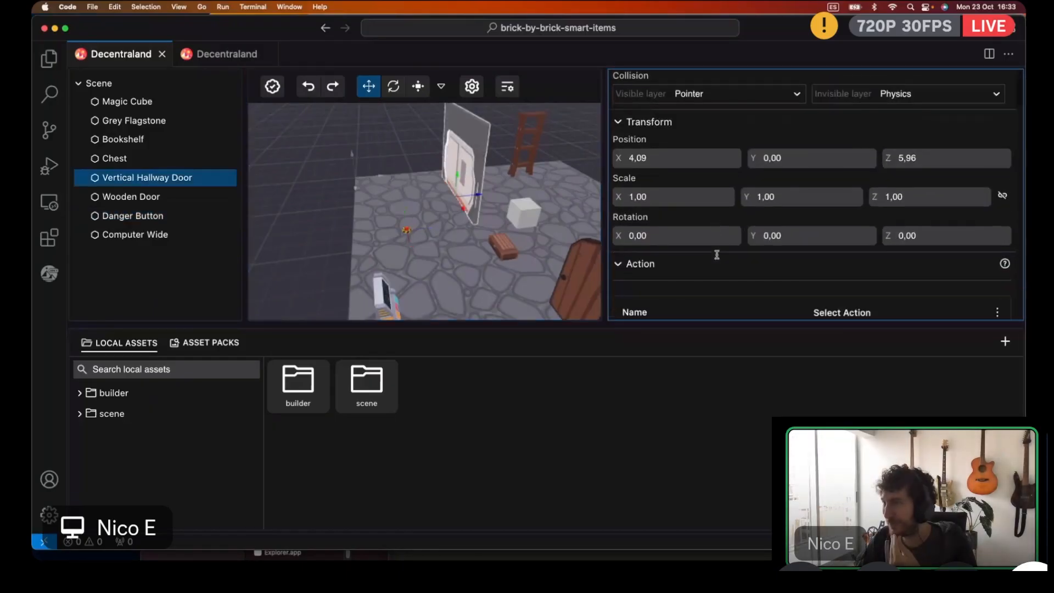
{"action": "scroll", "coordinate": [716, 254], "scroll_direction": "down", "scroll_amount": 8}
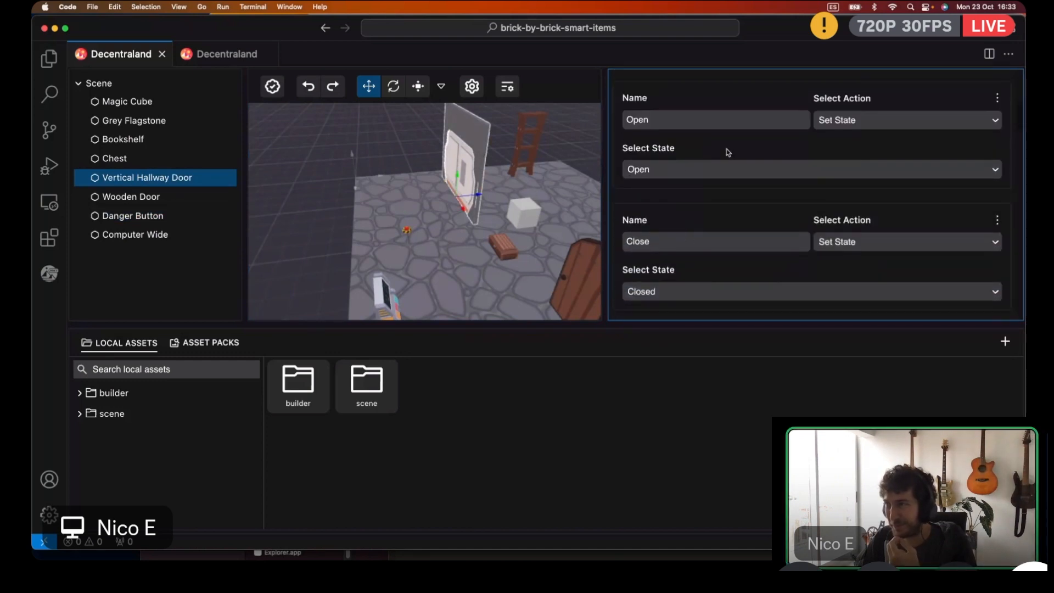
{"action": "scroll", "coordinate": [658, 205], "scroll_direction": "up", "scroll_amount": 1}
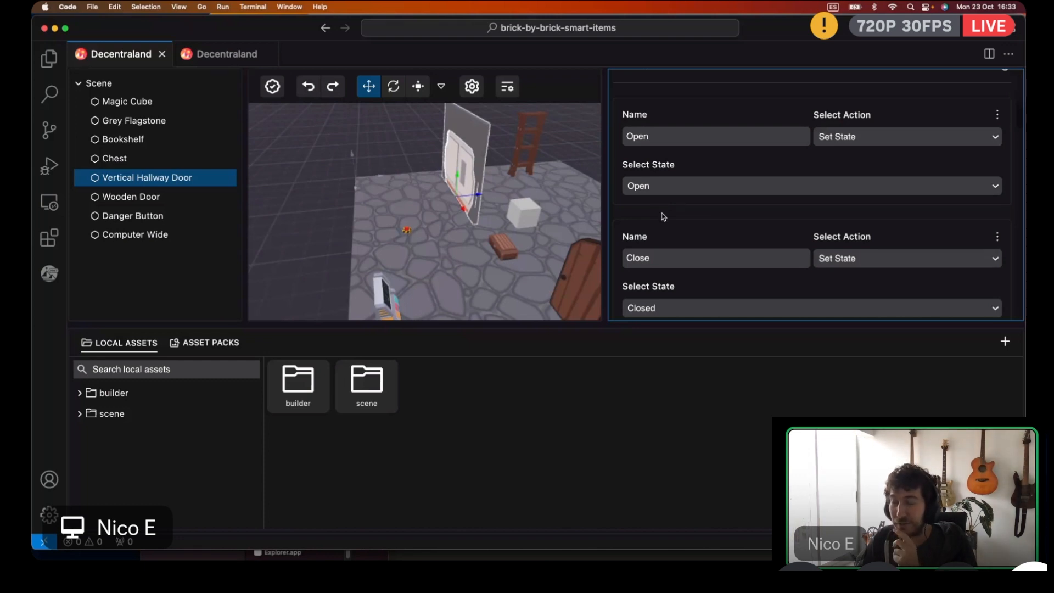
Test opening and closing the hallway door in the running scene preview, and return to the scene editor
{"action": "left_click", "coordinate": [219, 64]}
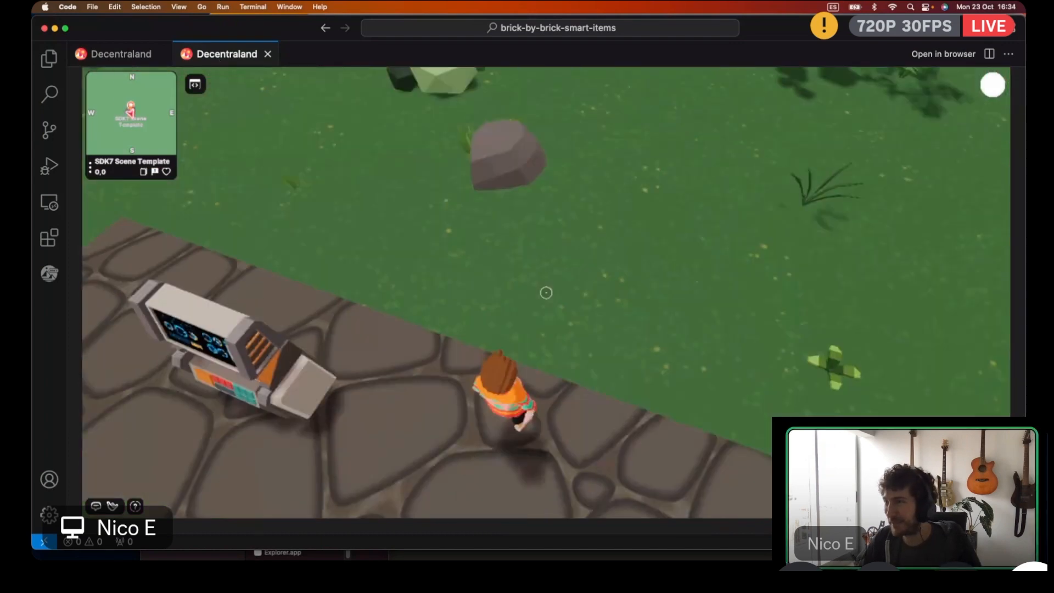
{"action": "key", "text": "w"}
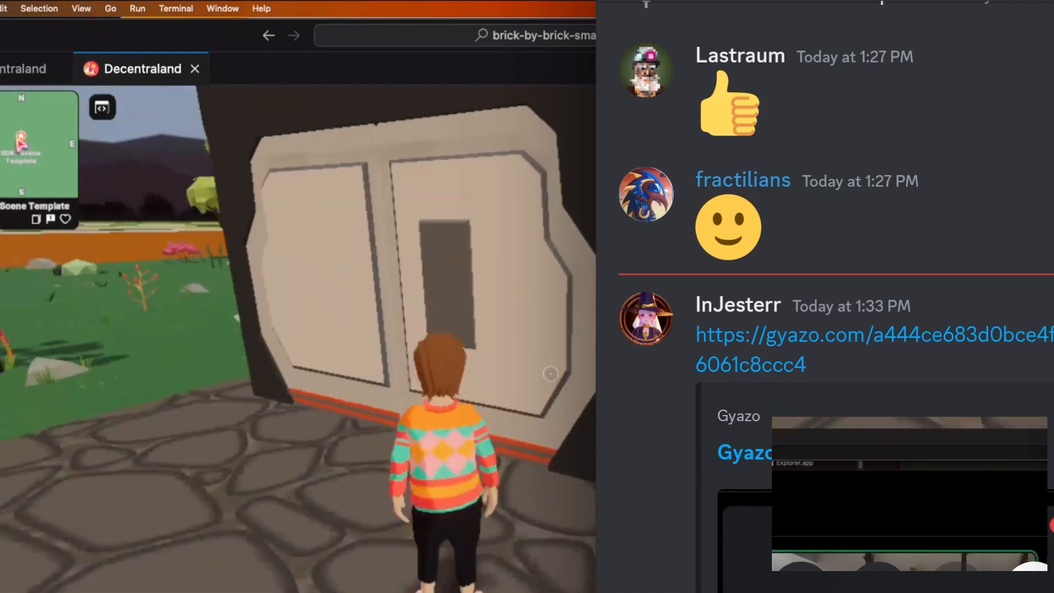
{"action": "left_click", "coordinate": [551, 374]}
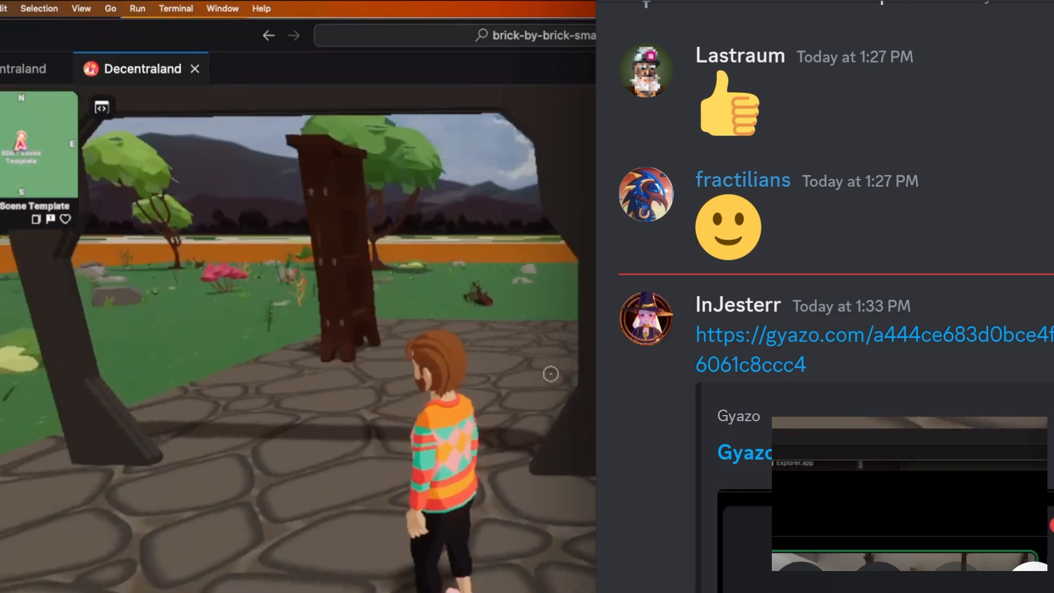
{"action": "key", "text": "w"}
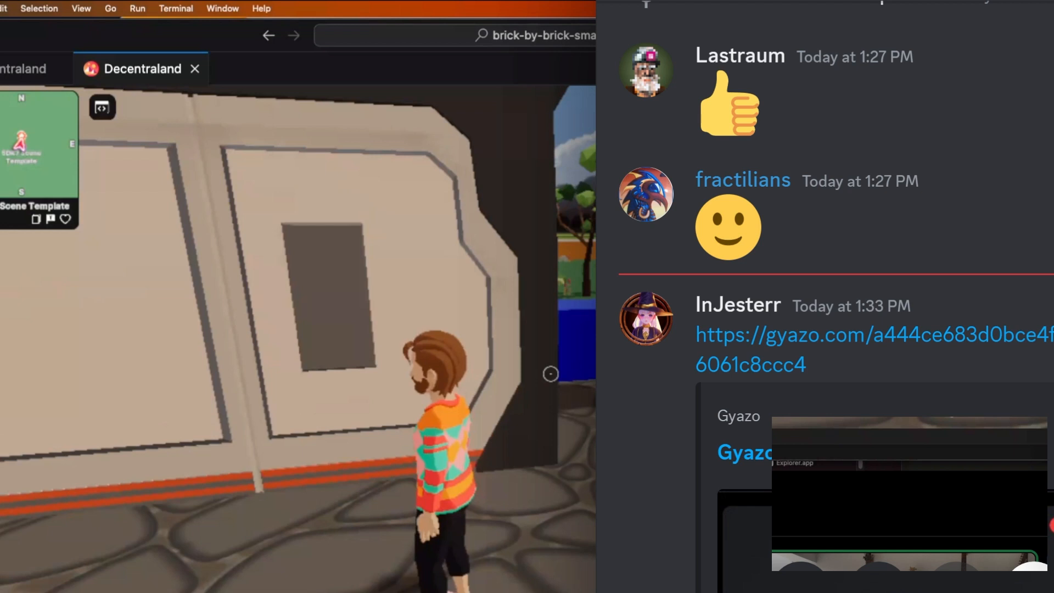
{"action": "key", "text": "w"}
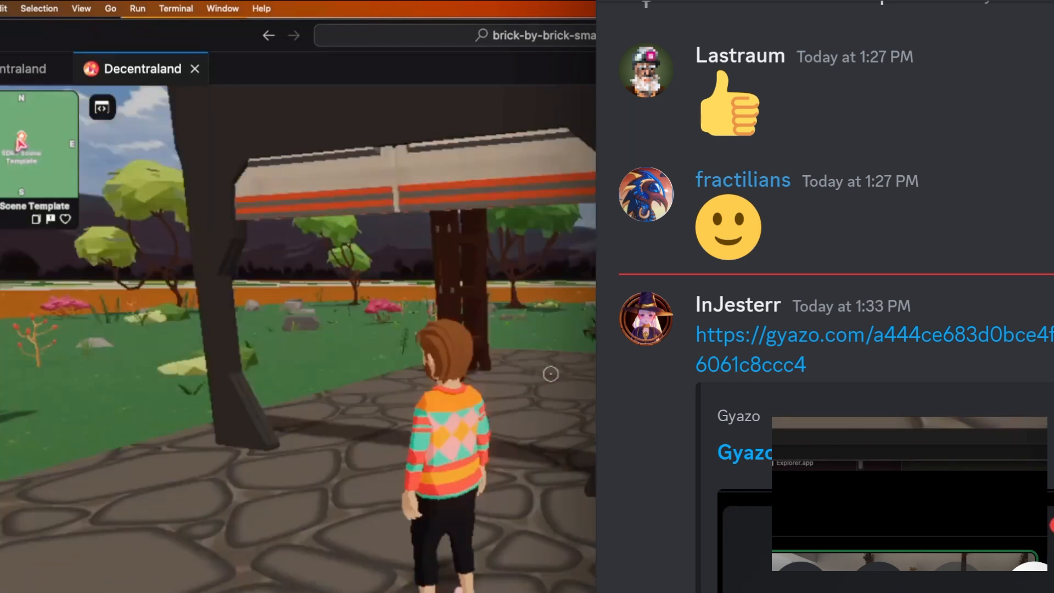
{"action": "left_click", "coordinate": [32, 69]}
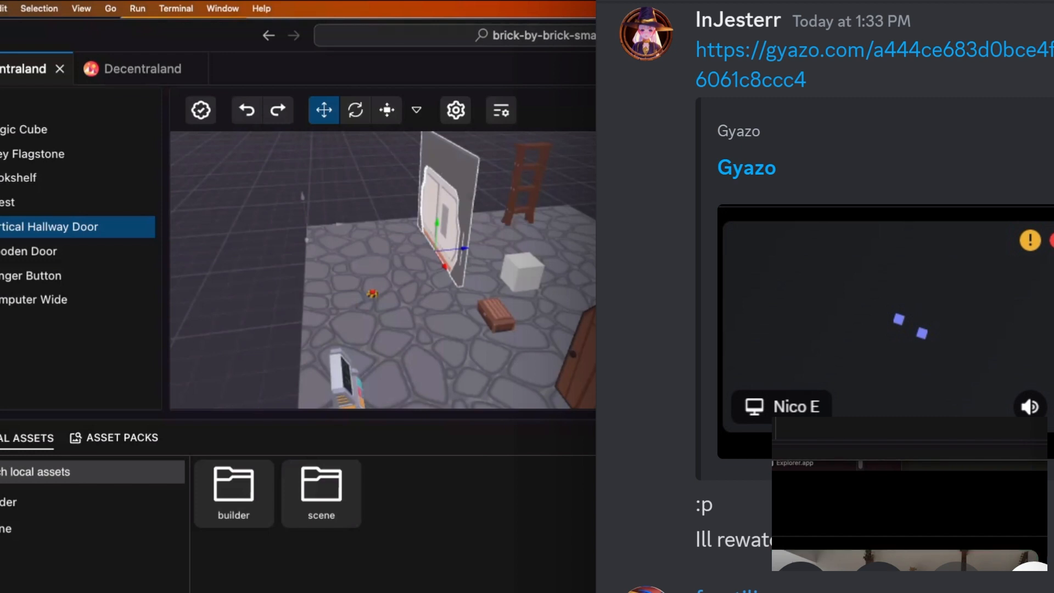
Select the Danger Button and the Vertical Hallway Door in turn to inspect the two linked items
{"action": "left_click", "coordinate": [380, 307]}
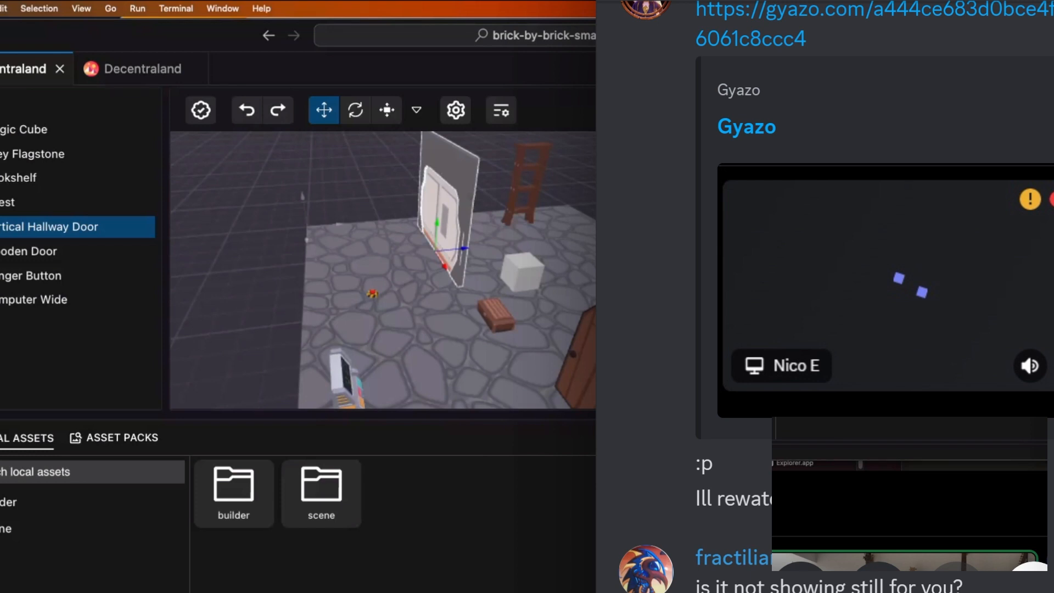
{"action": "left_click", "coordinate": [371, 299]}
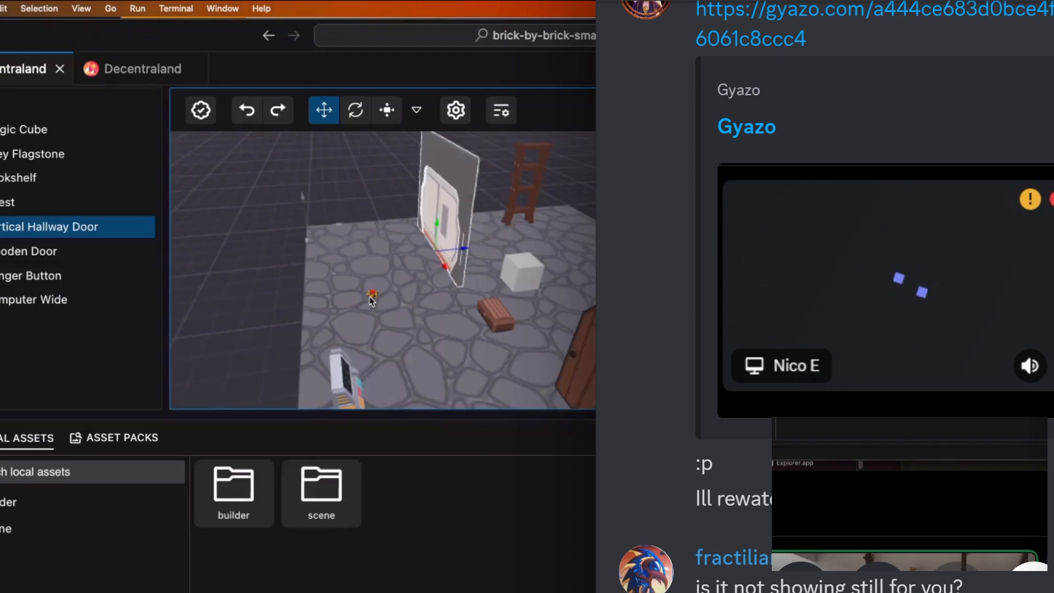
{"action": "left_click", "coordinate": [371, 299]}
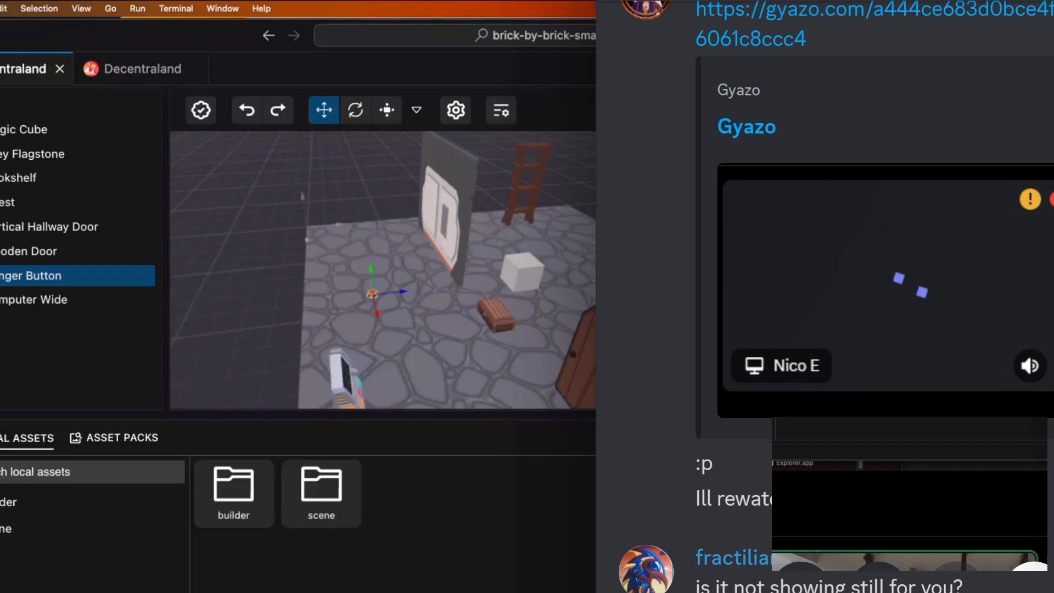
{"action": "left_click", "coordinate": [462, 235]}
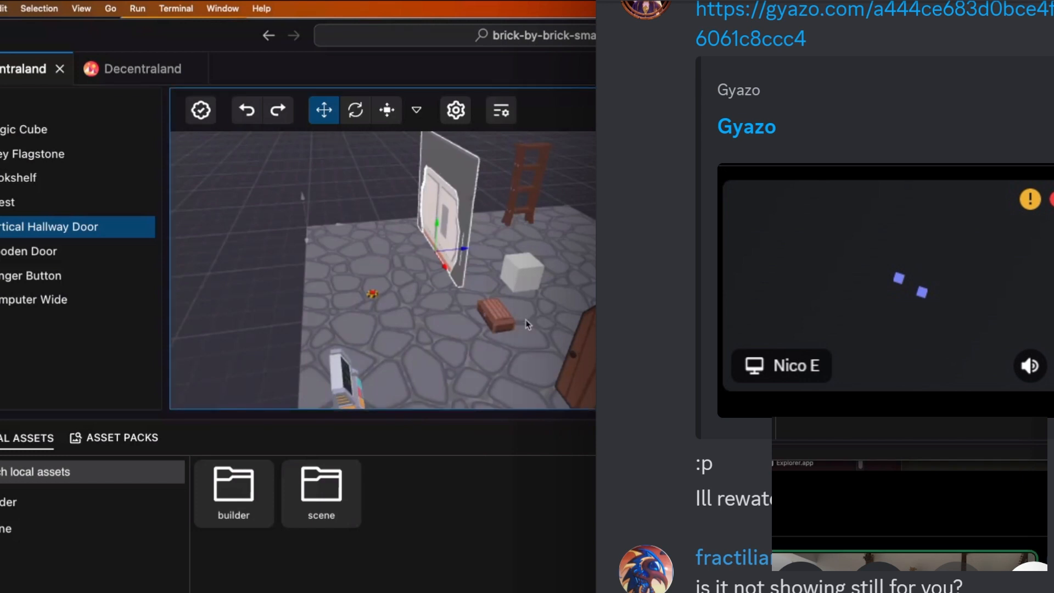
Assign Wooden Door's Play Close Animation action to its On Click trigger whose condition is that Wooden Door's state is Open
{"action": "left_click", "coordinate": [565, 292]}
{"action": "left_click", "coordinate": [564, 288]}
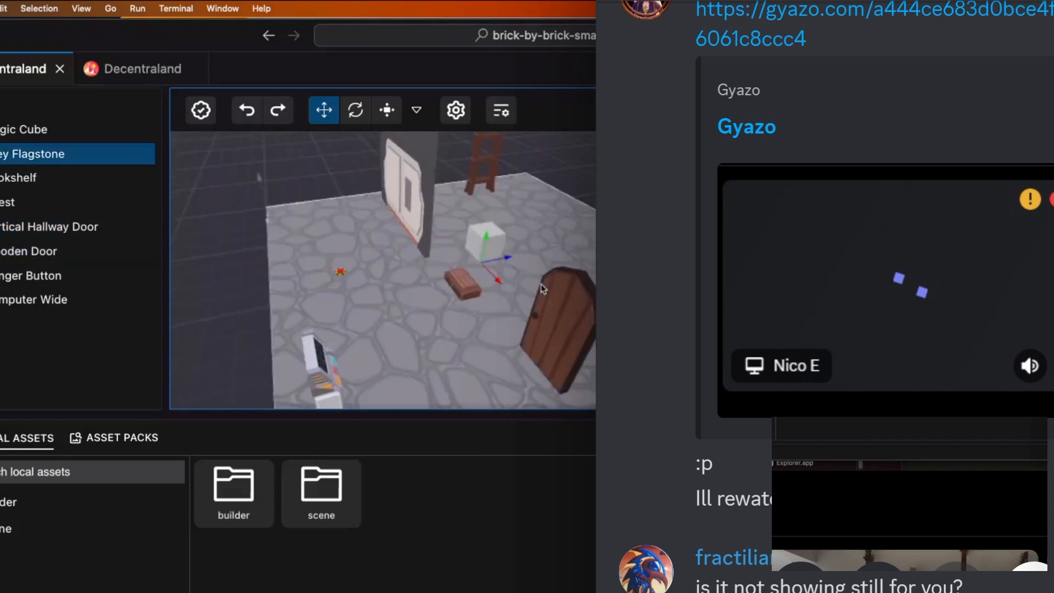
{"action": "left_click", "coordinate": [547, 327]}
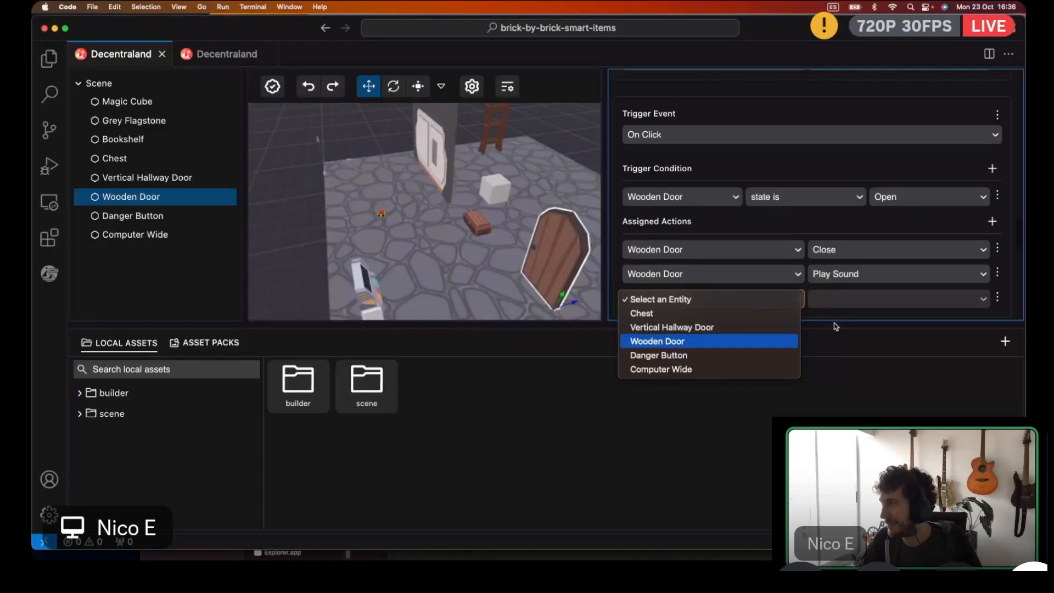
{"action": "left_click", "coordinate": [659, 336]}
{"action": "left_click", "coordinate": [897, 298]}
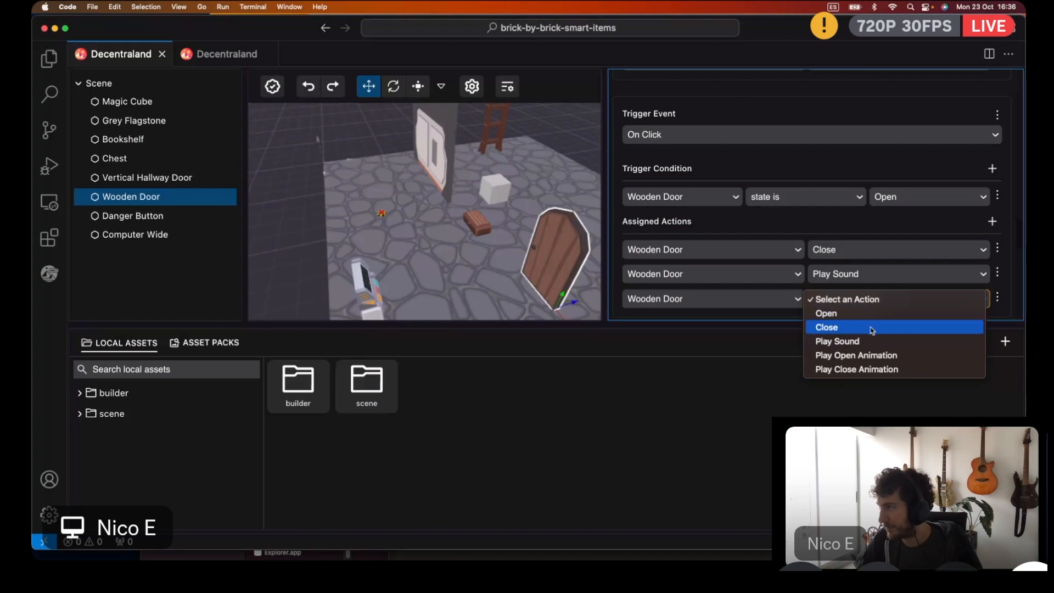
{"action": "left_click", "coordinate": [864, 369]}
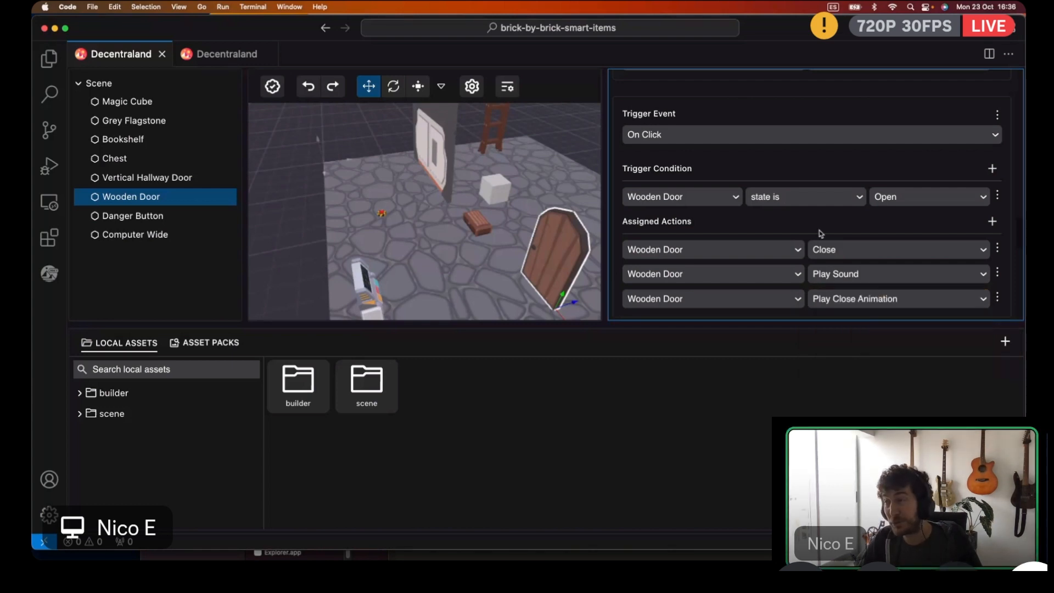
{"action": "scroll", "coordinate": [727, 201], "scroll_direction": "down", "scroll_amount": 1}
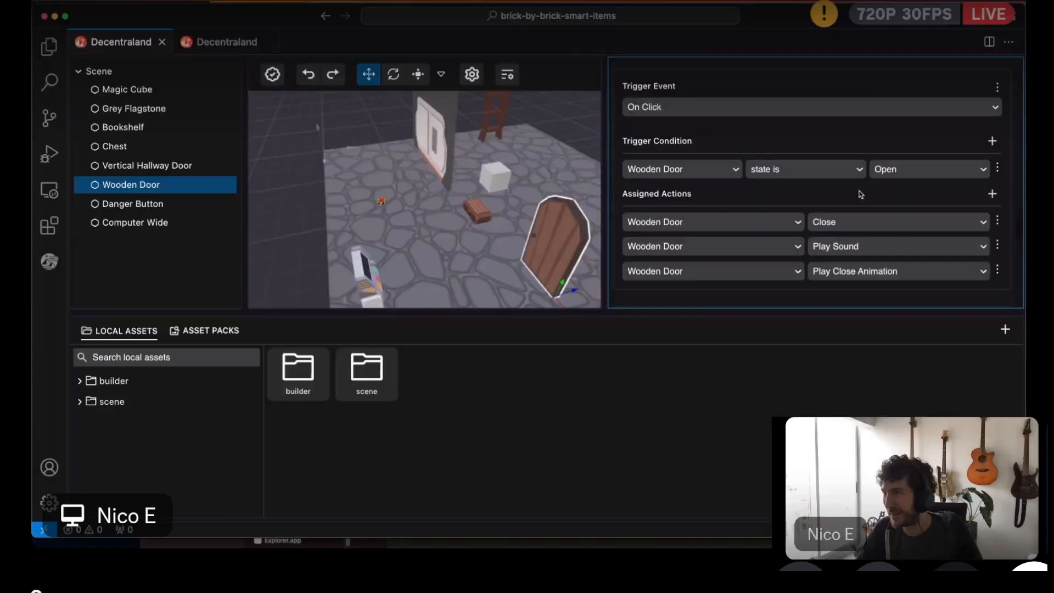
Examine the Danger Button's On Click trigger conditions and its assigned actions
{"action": "left_click", "coordinate": [309, 230]}
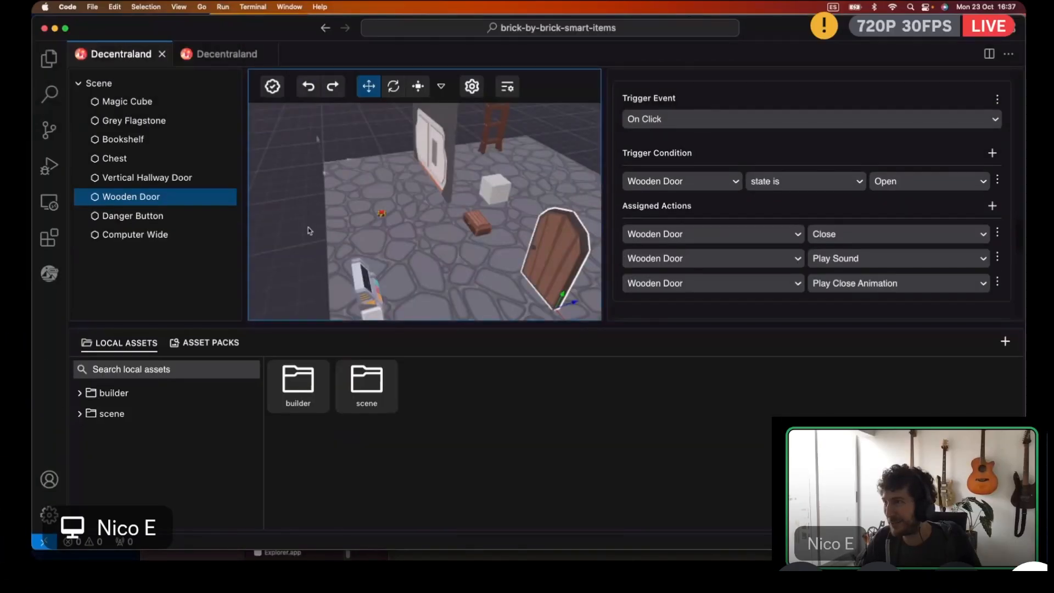
{"action": "left_click", "coordinate": [354, 222]}
{"action": "left_click", "coordinate": [383, 215]}
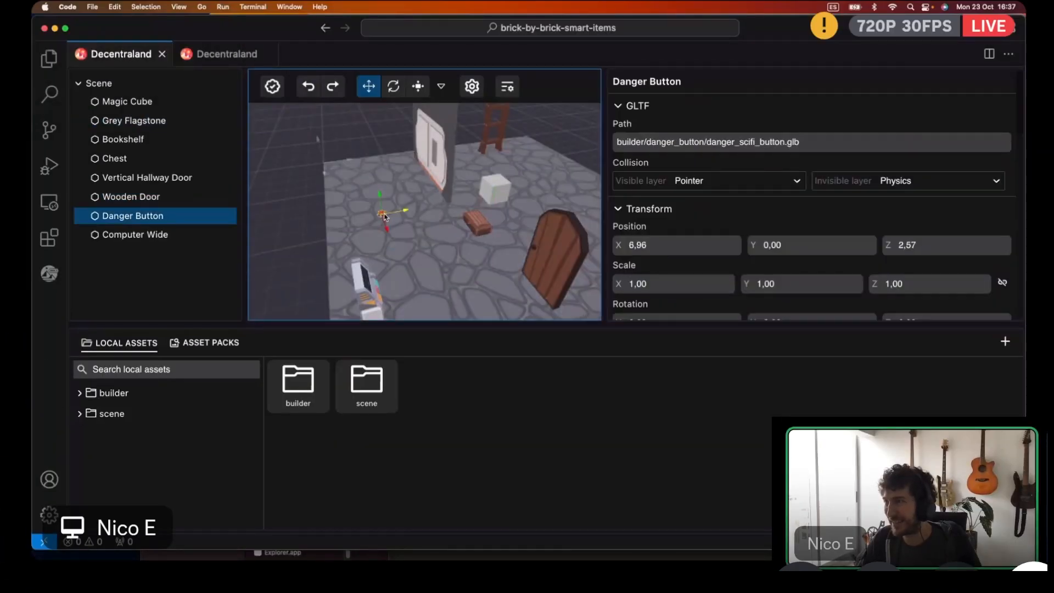
{"action": "scroll", "coordinate": [711, 241], "scroll_direction": "down", "scroll_amount": 10}
{"action": "scroll", "coordinate": [712, 240], "scroll_direction": "down", "scroll_amount": 5}
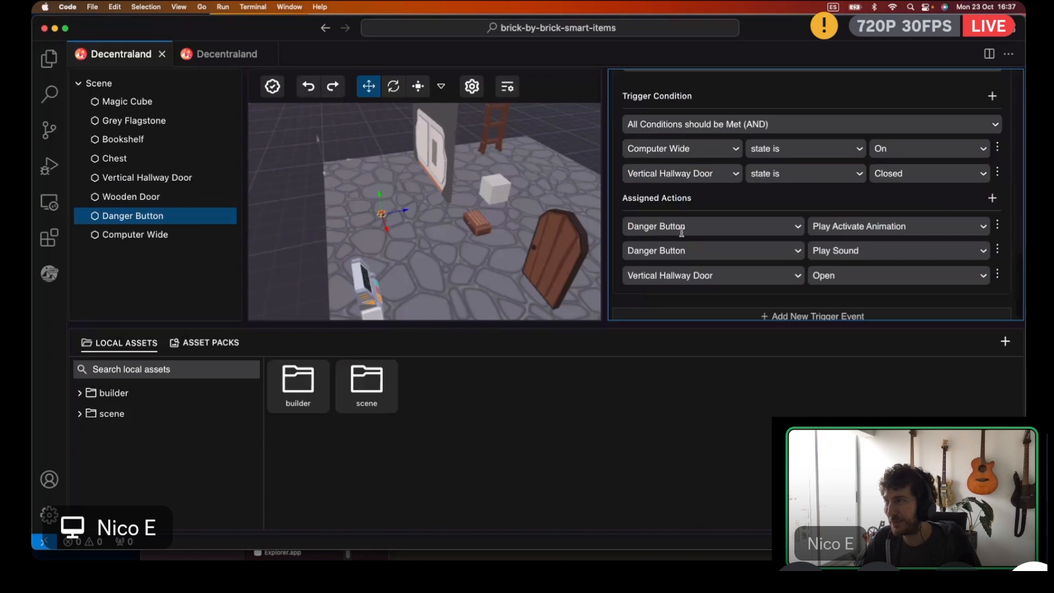
{"action": "scroll", "coordinate": [681, 232], "scroll_direction": "down", "scroll_amount": 1}
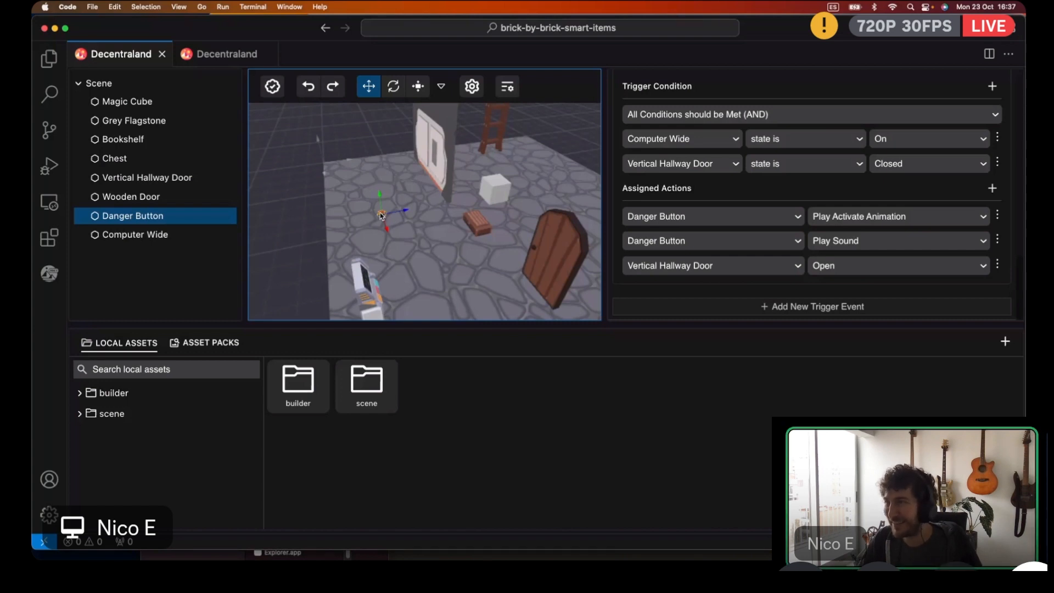
Examine Wooden Door's actions and triggers, from its open and close animations through to the On State Change trigger for Open
{"action": "left_click", "coordinate": [555, 264]}
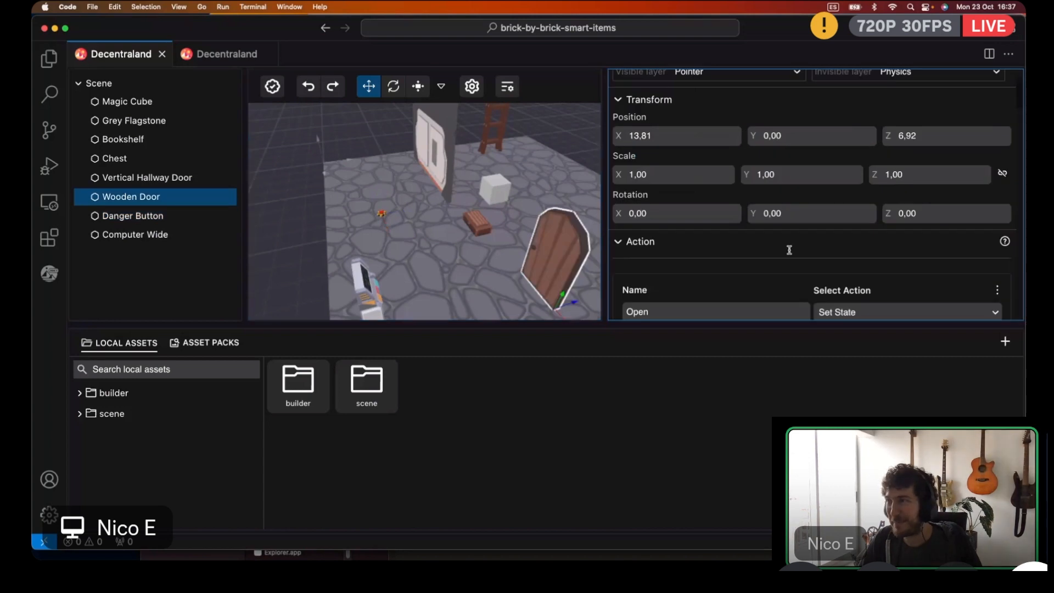
{"action": "scroll", "coordinate": [779, 256], "scroll_direction": "down", "scroll_amount": 8}
{"action": "scroll", "coordinate": [766, 266], "scroll_direction": "down", "scroll_amount": 2}
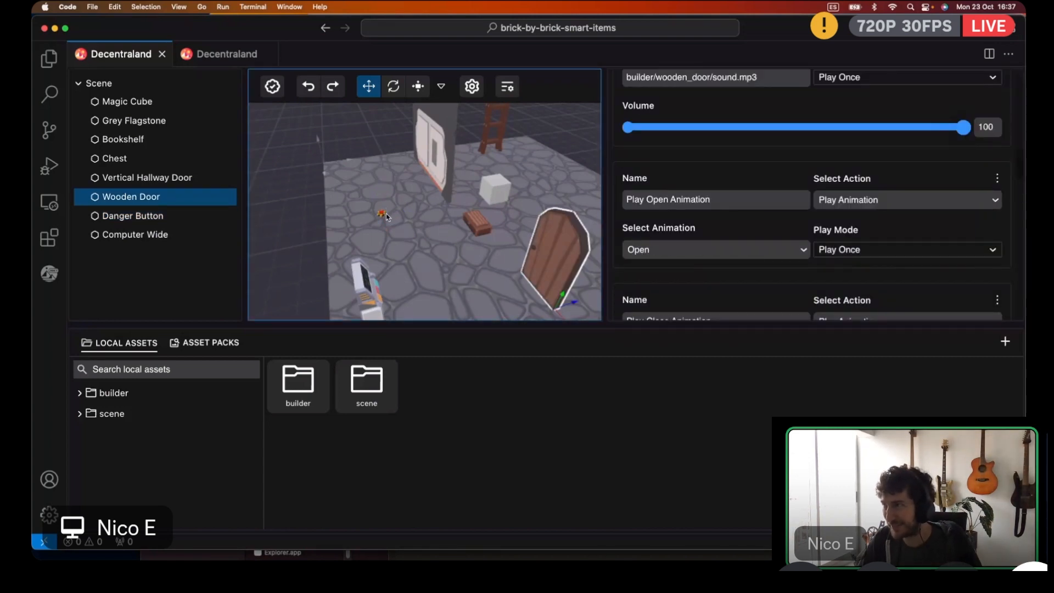
{"action": "scroll", "coordinate": [783, 236], "scroll_direction": "down", "scroll_amount": 2}
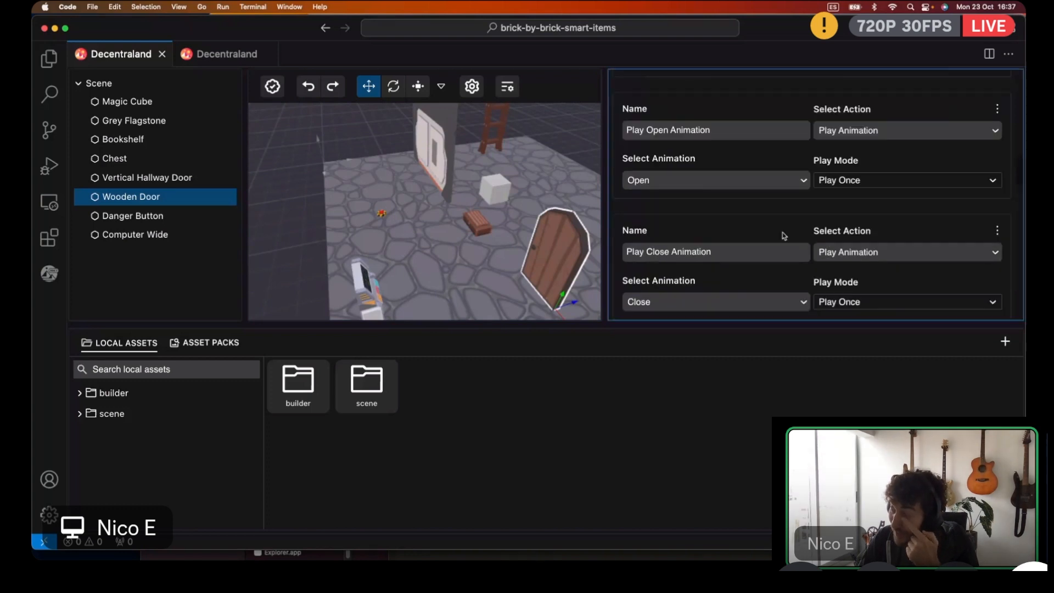
{"action": "scroll", "coordinate": [784, 236], "scroll_direction": "down", "scroll_amount": 2}
{"action": "scroll", "coordinate": [774, 247], "scroll_direction": "down", "scroll_amount": 3}
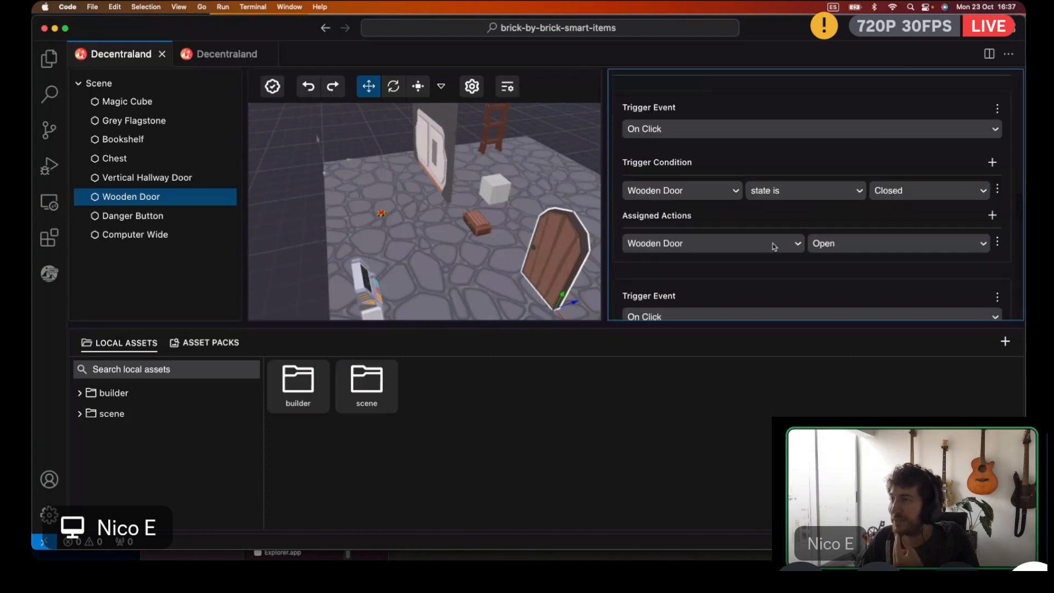
{"action": "scroll", "coordinate": [719, 250], "scroll_direction": "down", "scroll_amount": 3}
{"action": "scroll", "coordinate": [718, 250], "scroll_direction": "down", "scroll_amount": 3}
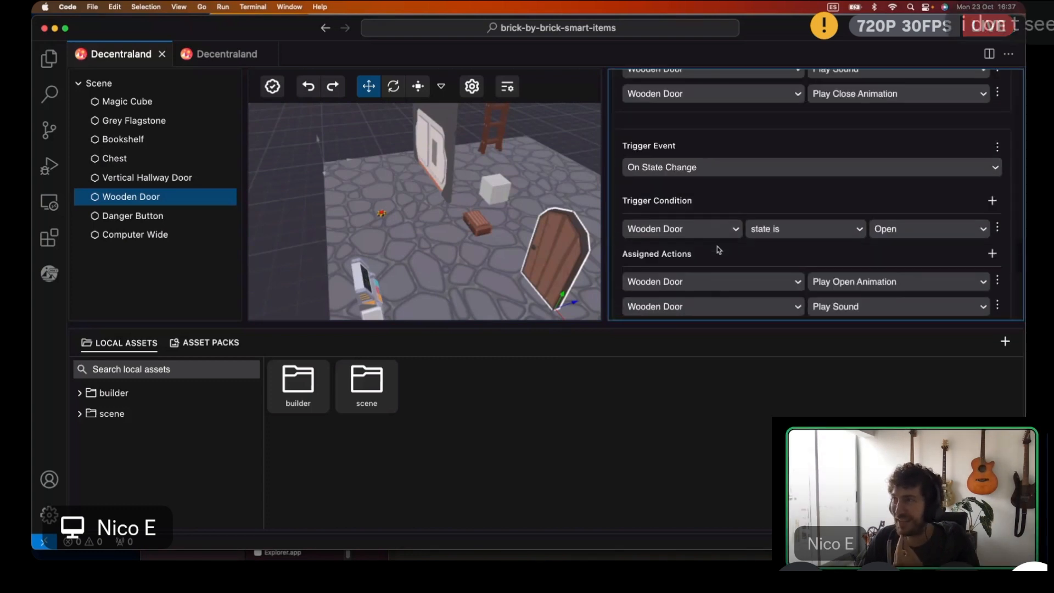
{"action": "scroll", "coordinate": [719, 249], "scroll_direction": "down", "scroll_amount": 1}
{"action": "scroll", "coordinate": [668, 137], "scroll_direction": "down", "scroll_amount": 1}
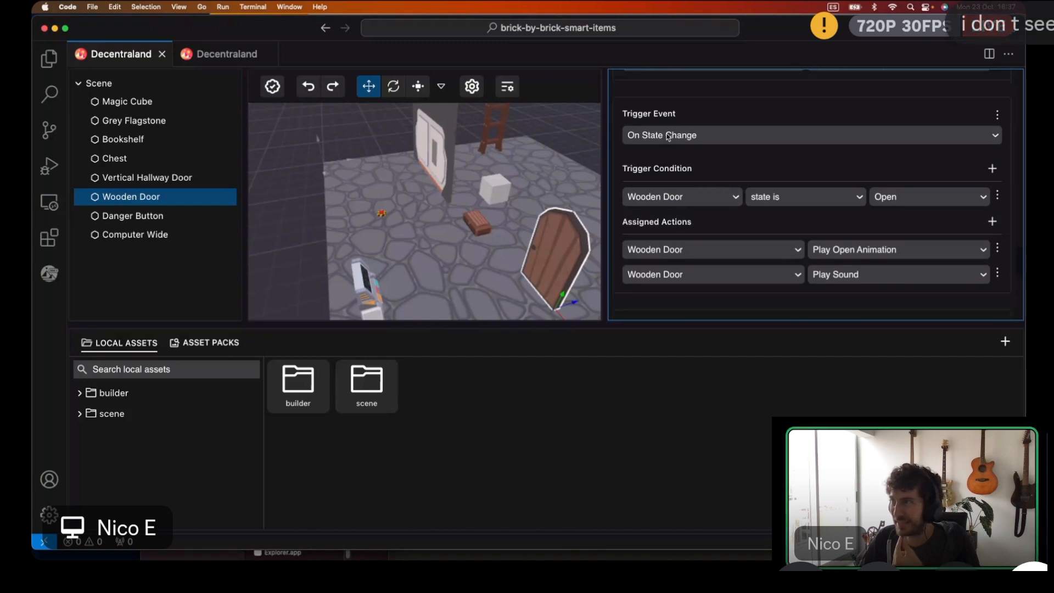
Review the available event types for Wooden Door's Open-state trigger, keeping On State Change
{"action": "left_click", "coordinate": [668, 138]}
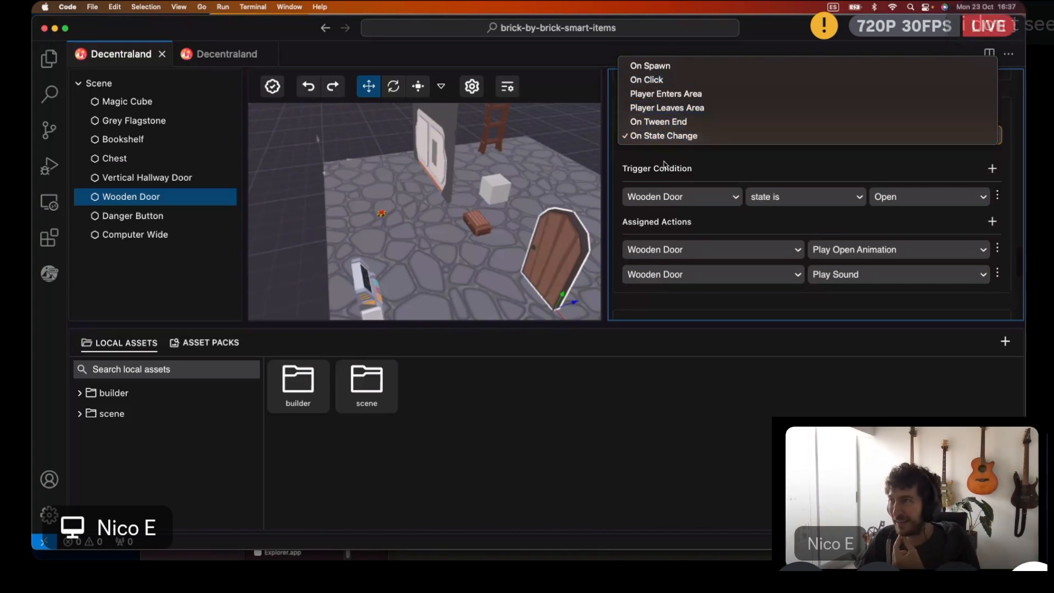
{"action": "left_click", "coordinate": [664, 136]}
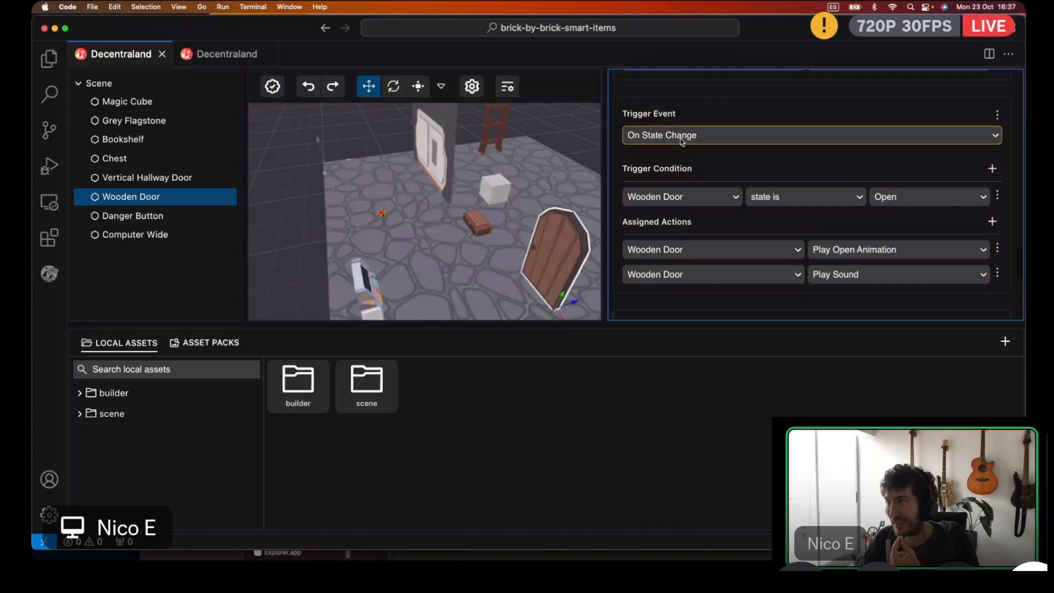
{"action": "scroll", "coordinate": [685, 150], "scroll_direction": "up", "scroll_amount": 1}
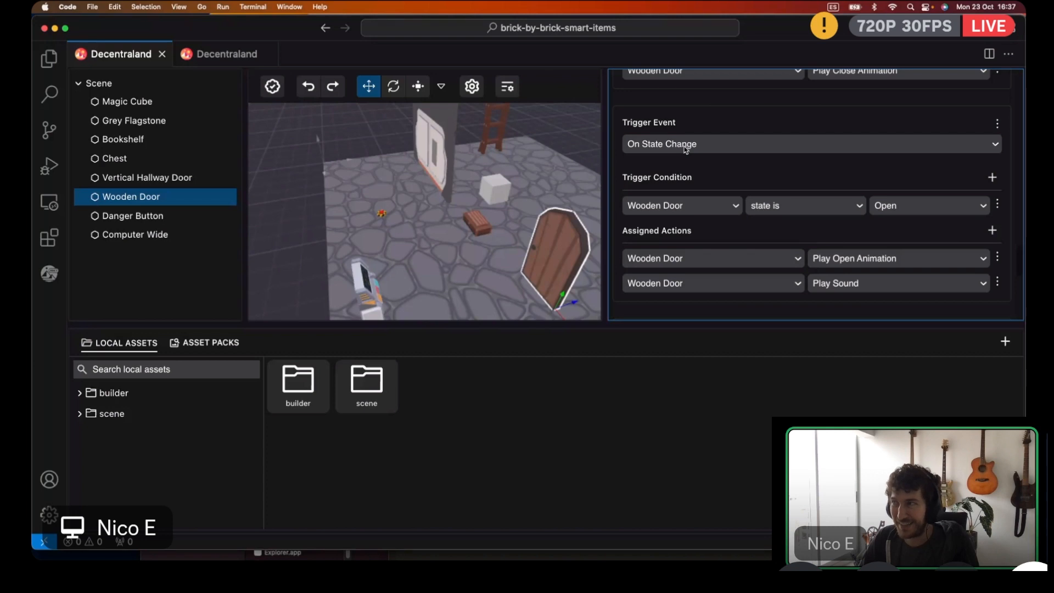
{"action": "scroll", "coordinate": [686, 153], "scroll_direction": "down", "scroll_amount": 1}
{"action": "scroll", "coordinate": [686, 158], "scroll_direction": "down", "scroll_amount": 1}
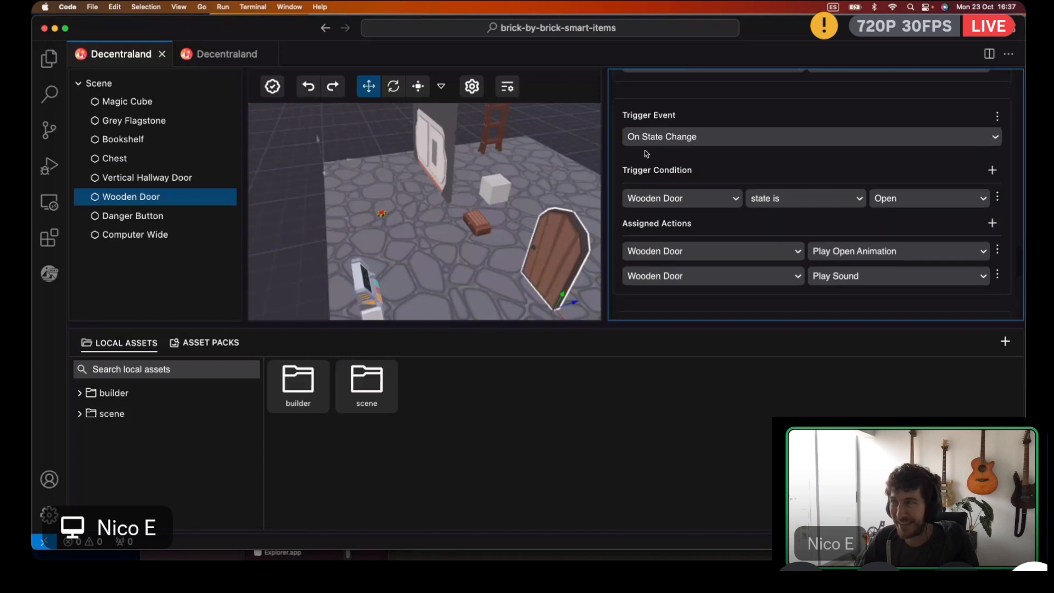
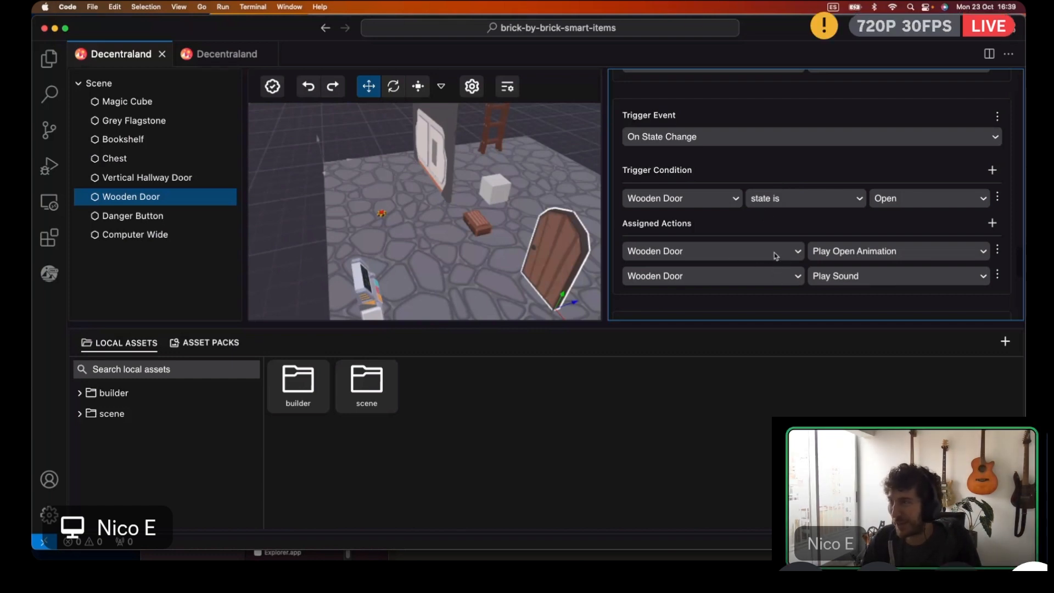
{"action": "left_click", "coordinate": [382, 213]}
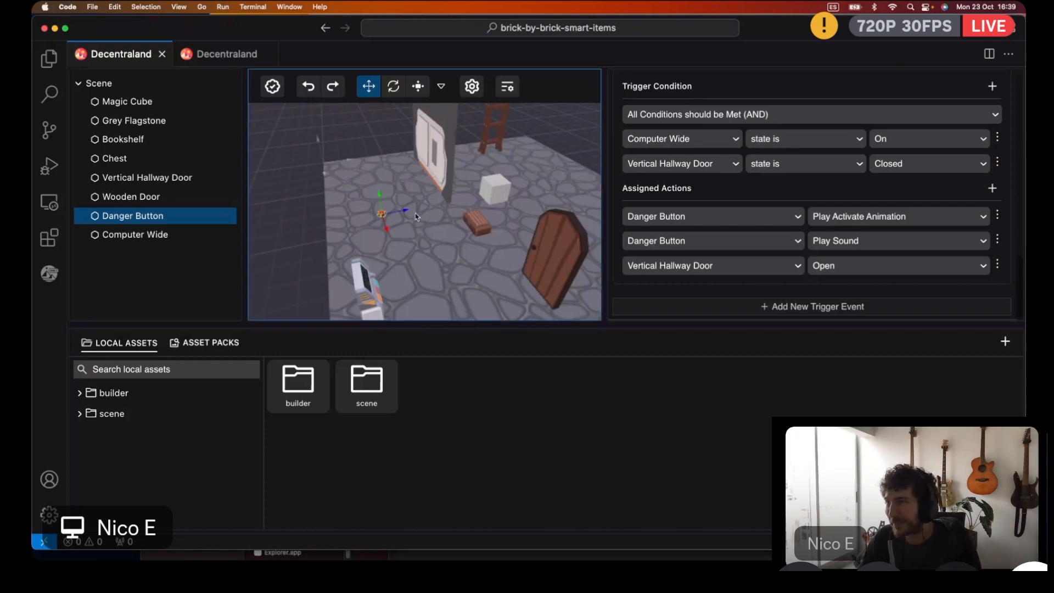
{"action": "left_click", "coordinate": [417, 217]}
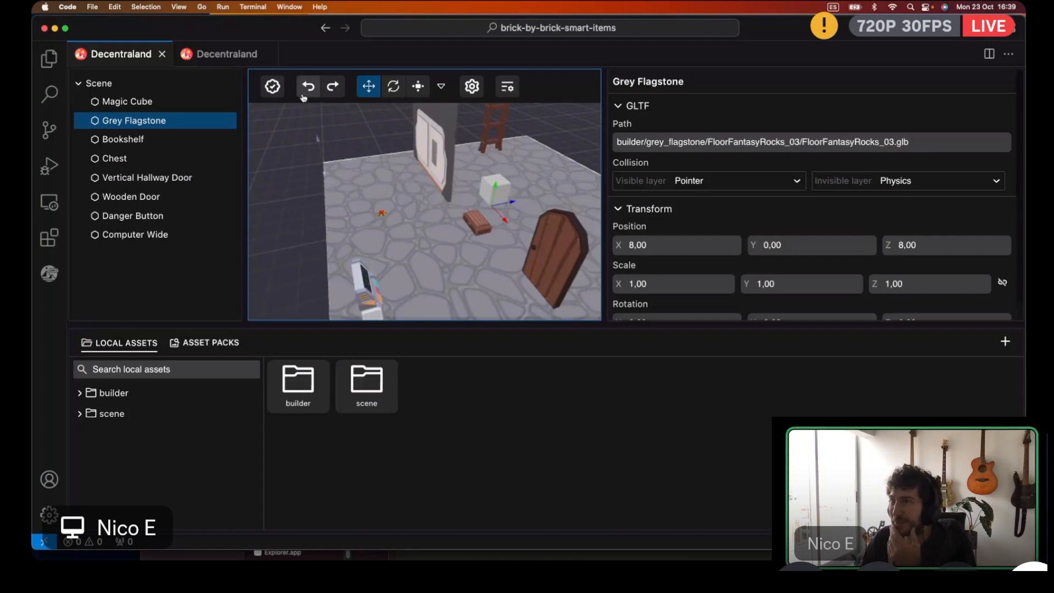
Place a Cyan Magic Stone from the Fantasy asset pack beside the Danger Button, at about X 9, Z 2.7
{"action": "left_click", "coordinate": [223, 352]}
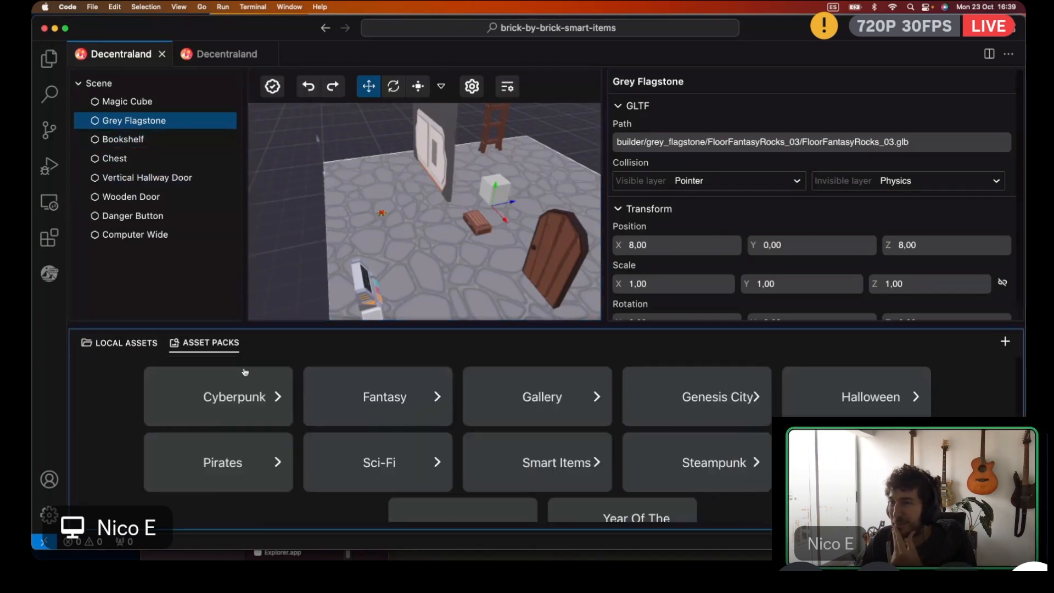
{"action": "left_click", "coordinate": [371, 399]}
{"action": "scroll", "coordinate": [371, 411], "scroll_direction": "down", "scroll_amount": 1}
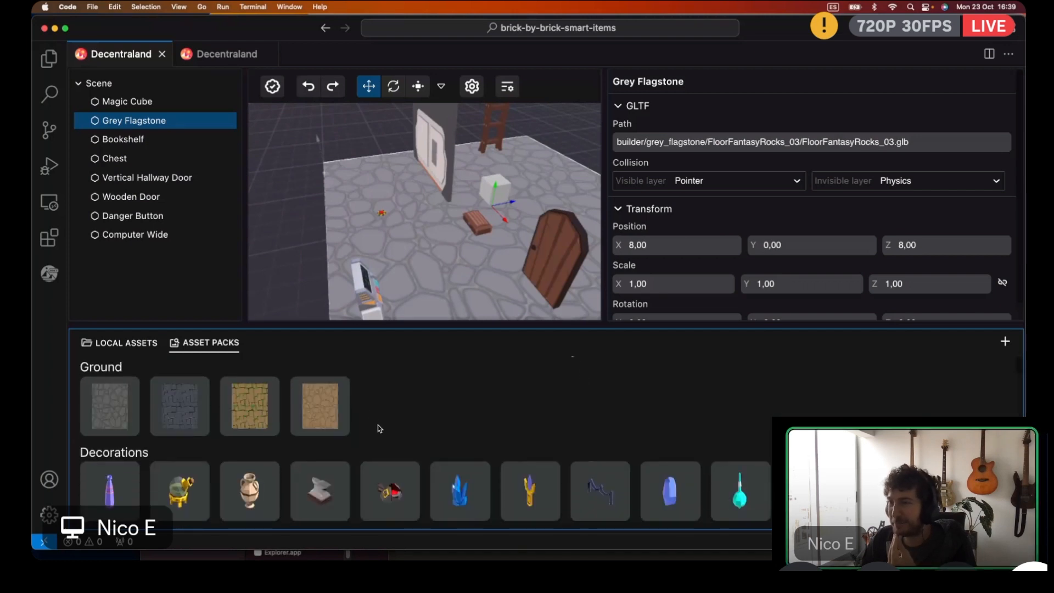
{"action": "scroll", "coordinate": [379, 429], "scroll_direction": "down", "scroll_amount": 1}
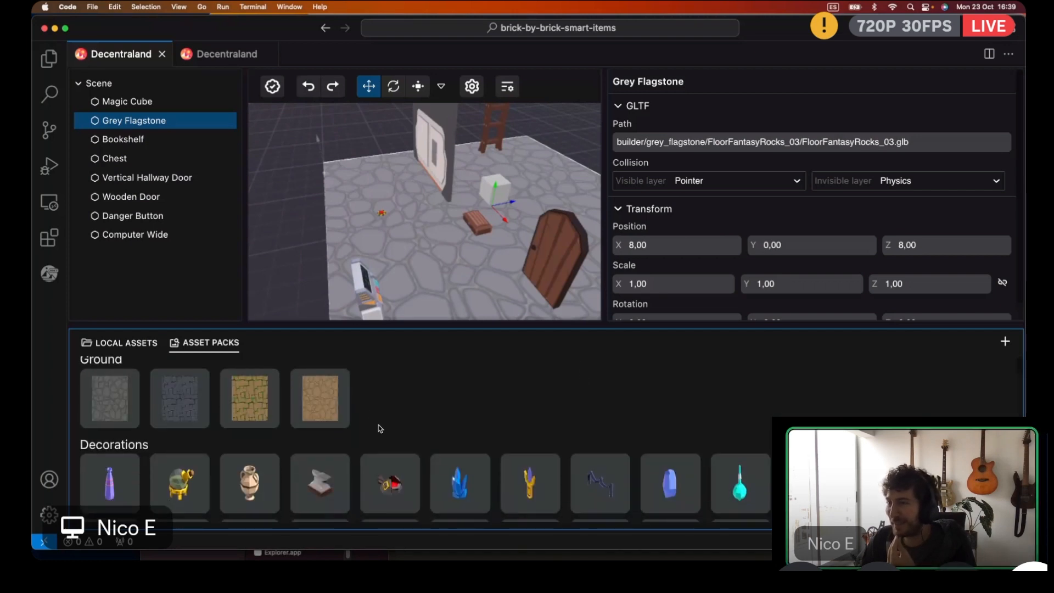
{"action": "scroll", "coordinate": [439, 422], "scroll_direction": "down", "scroll_amount": 4}
{"action": "left_click_drag", "start_coordinate": [600, 437], "coordinate": [393, 246]}
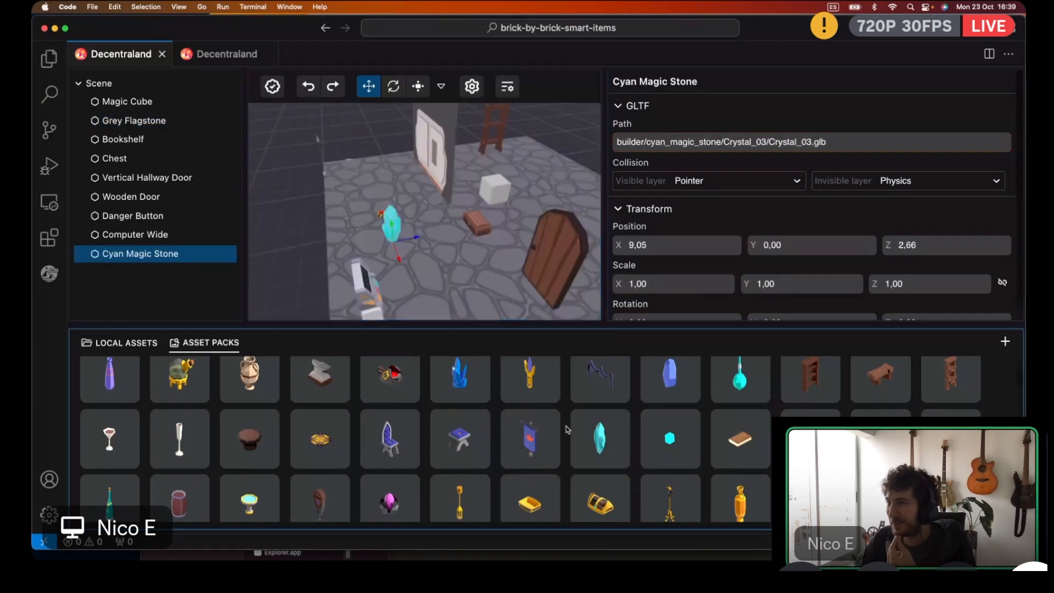
Place two more Cyan Magic Stones on the floor, at about X 1.9, Z 1.3 and X 12.4, Z 3.2
{"action": "left_click_drag", "start_coordinate": [593, 436], "coordinate": [347, 172]}
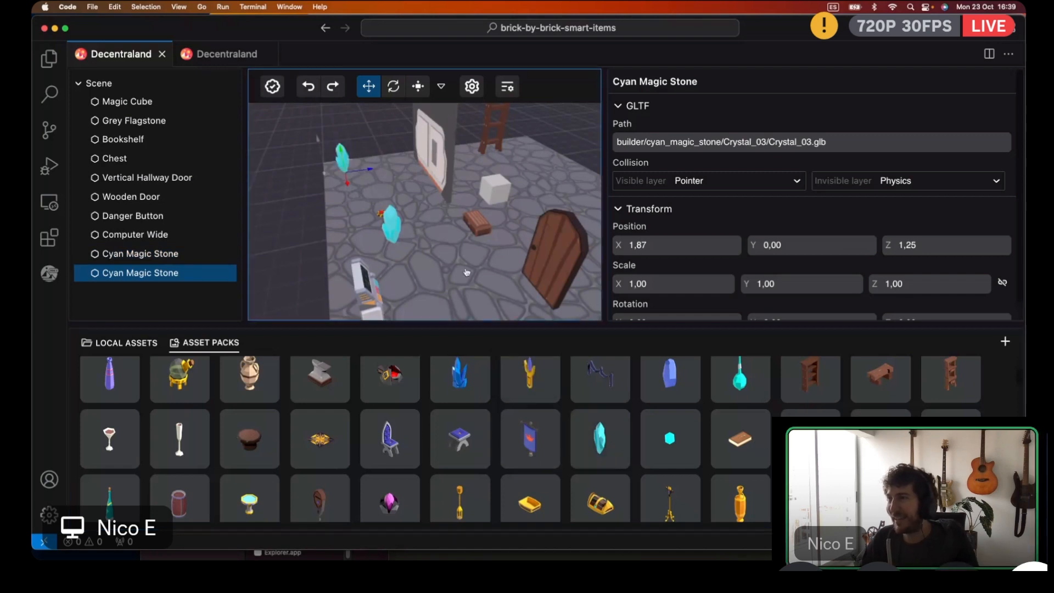
{"action": "left_click_drag", "start_coordinate": [466, 272], "coordinate": [472, 270]}
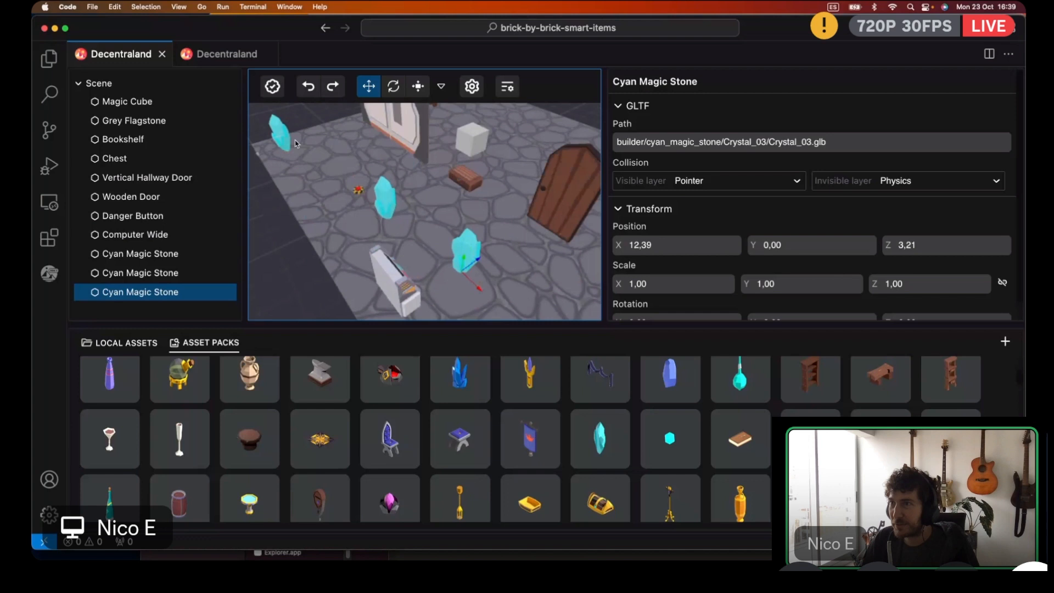
Add an Actions component to the Cyan Magic Stone beside the Danger Button
{"action": "left_click", "coordinate": [136, 254]}
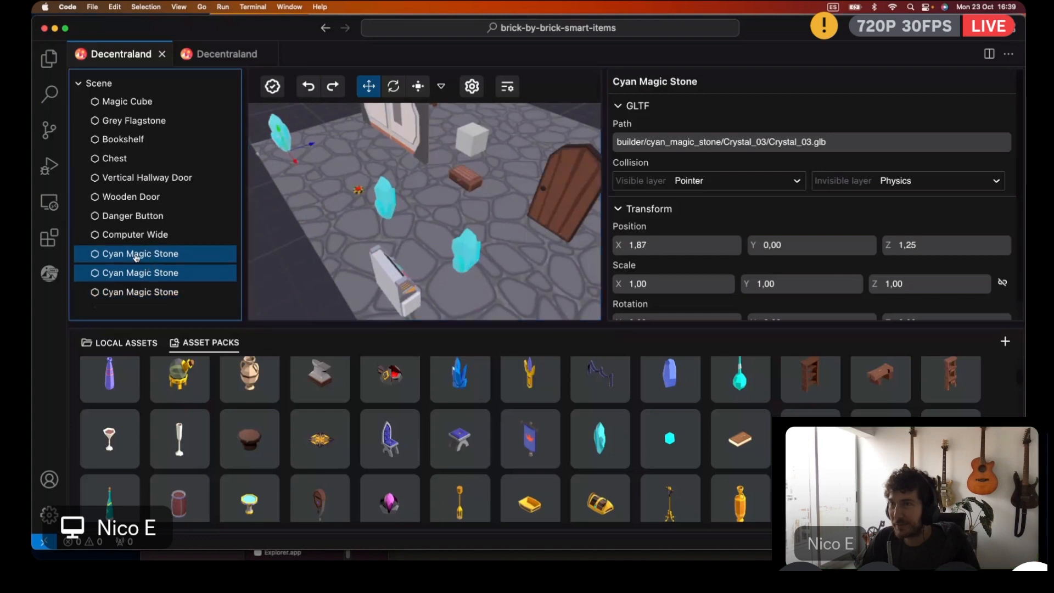
{"action": "right_click", "coordinate": [136, 255]}
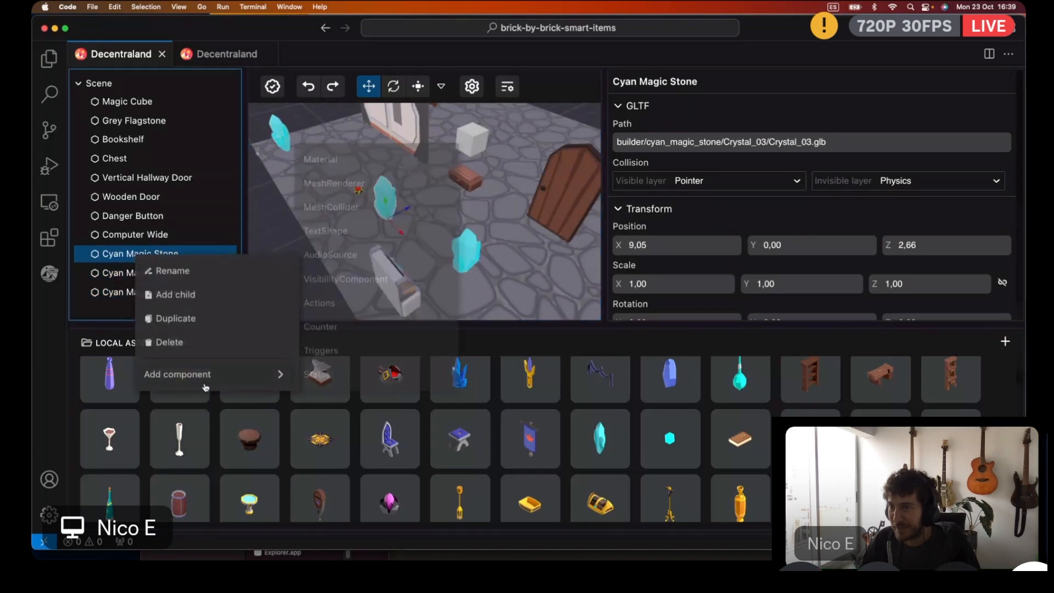
{"action": "mouse_move", "coordinate": [204, 377]}
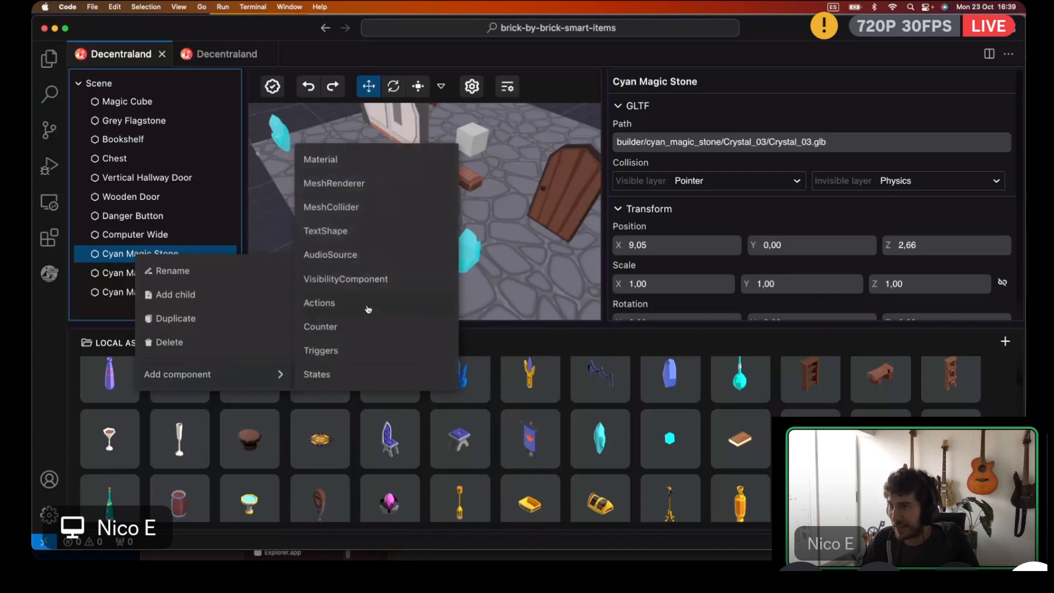
{"action": "left_click", "coordinate": [368, 309]}
{"action": "left_click", "coordinate": [657, 206]}
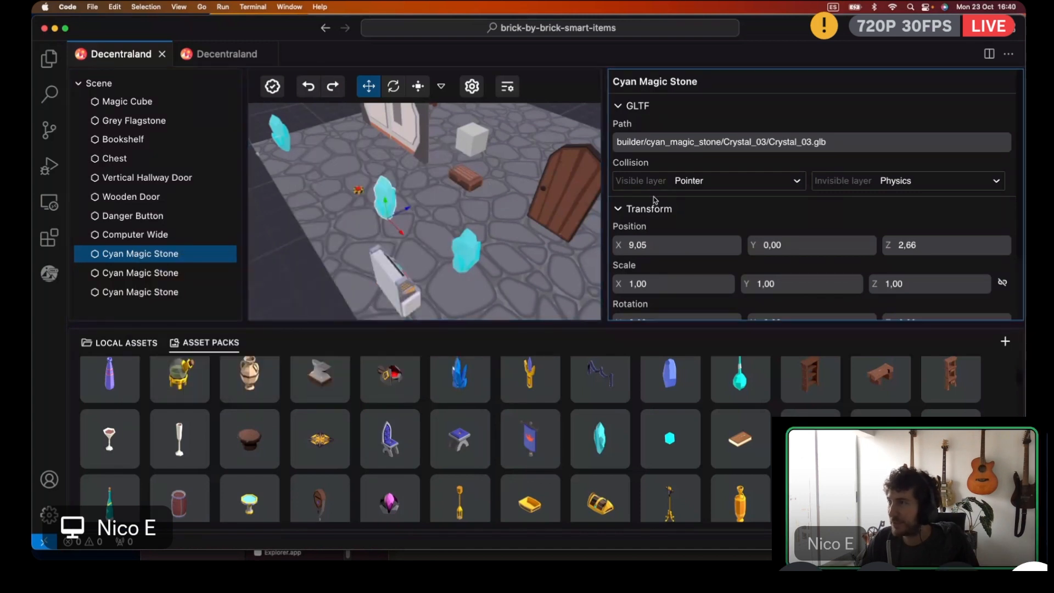
{"action": "scroll", "coordinate": [659, 210], "scroll_direction": "down", "scroll_amount": 1}
{"action": "scroll", "coordinate": [661, 216], "scroll_direction": "down", "scroll_amount": 4}
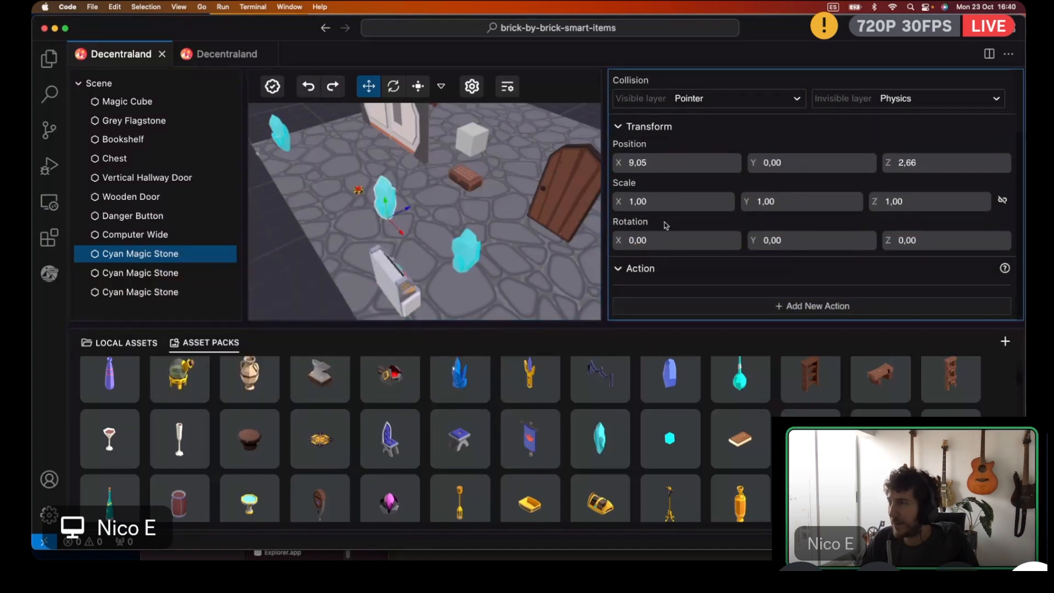
Create an action named Pick Up on the stone that uses Set Visibility with visibility set to Invisible
{"action": "left_click", "coordinate": [783, 305]}
{"action": "scroll", "coordinate": [748, 283], "scroll_direction": "down", "scroll_amount": 3}
{"action": "left_click", "coordinate": [759, 267]}
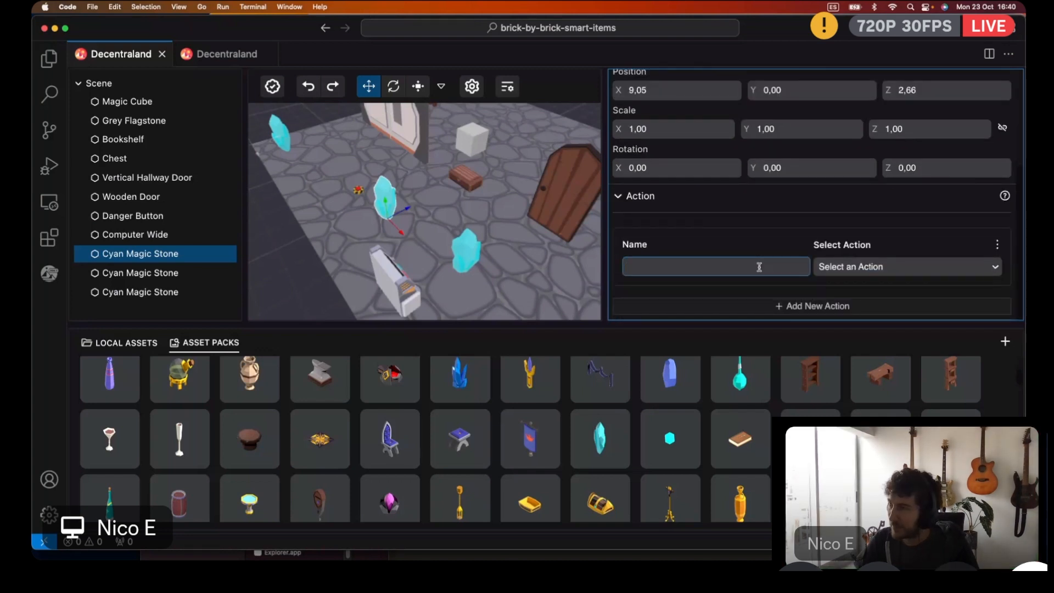
{"action": "type", "text": "Pick Up"}
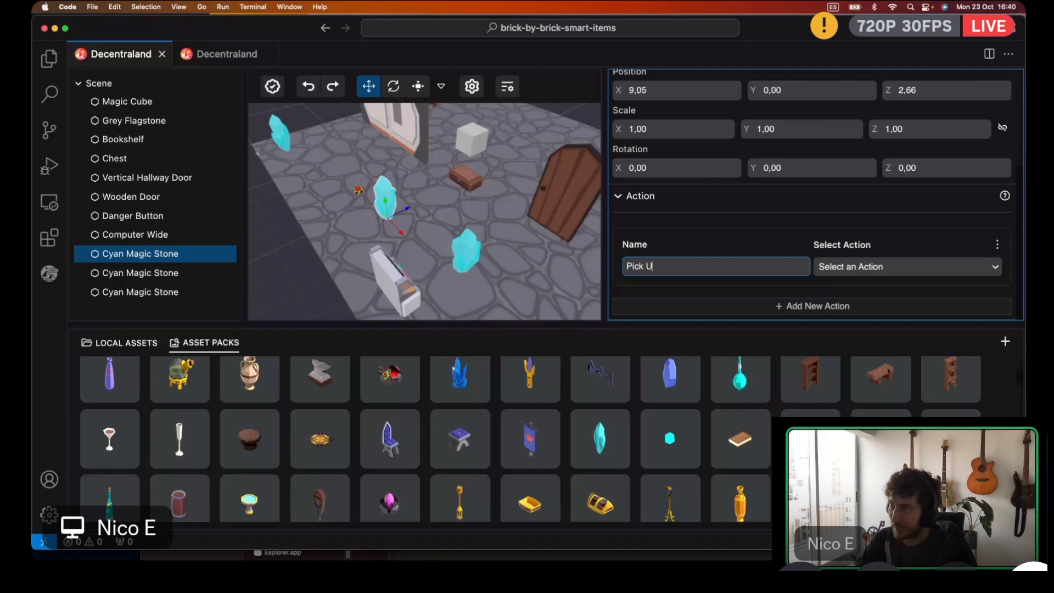
{"action": "left_click", "coordinate": [843, 269]}
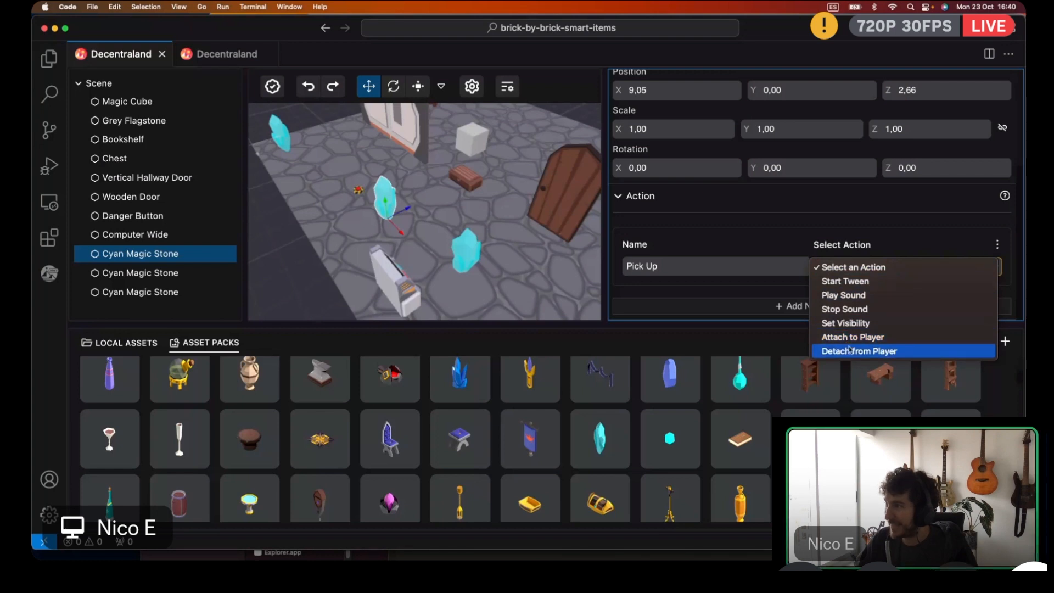
{"action": "left_click", "coordinate": [847, 323]}
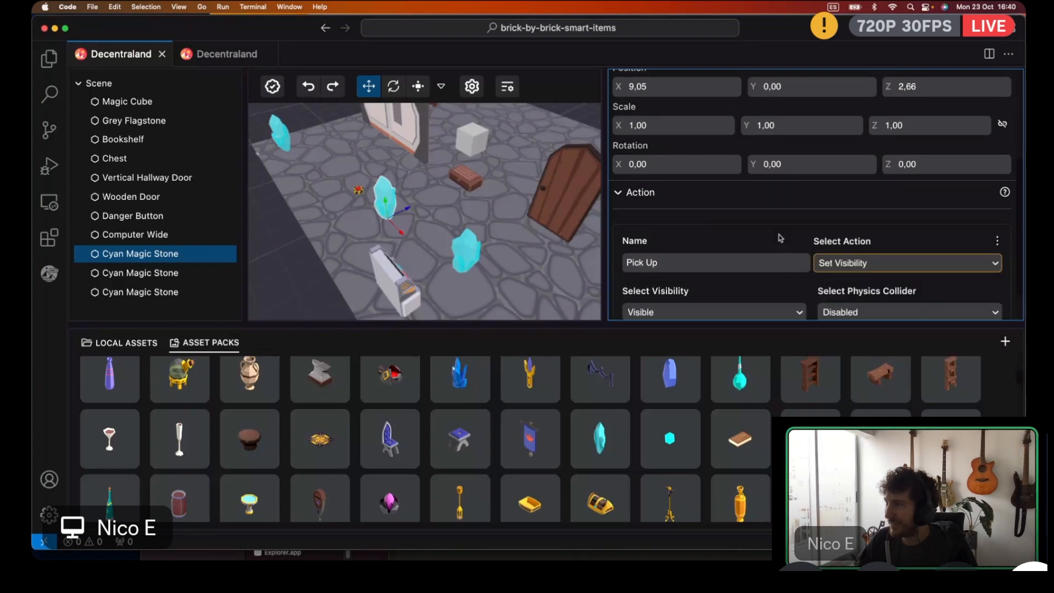
{"action": "scroll", "coordinate": [780, 238], "scroll_direction": "down", "scroll_amount": 1}
{"action": "left_click", "coordinate": [776, 266]}
{"action": "left_click", "coordinate": [763, 280]}
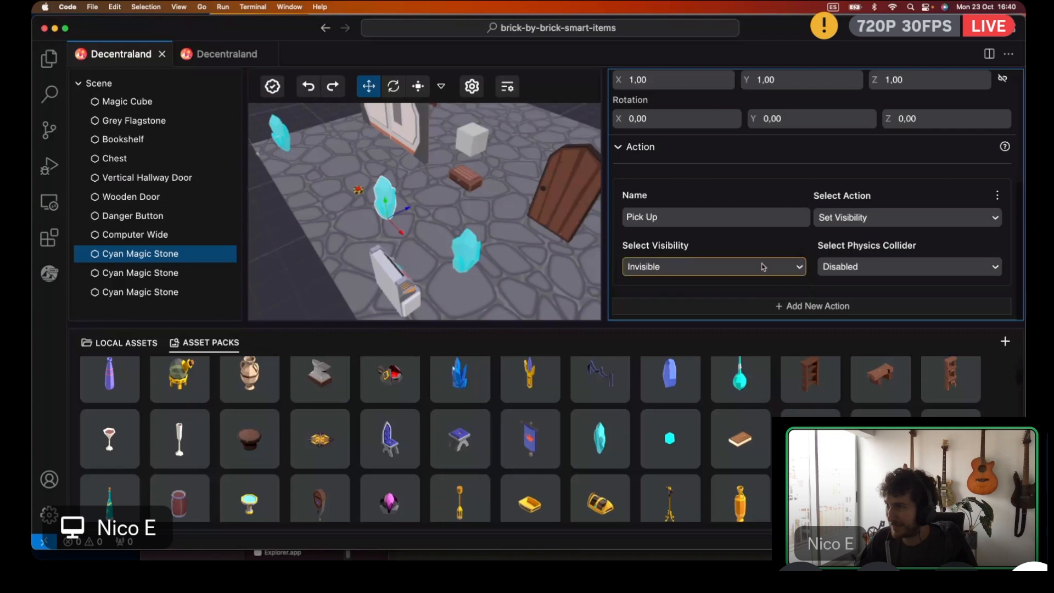
{"action": "left_click", "coordinate": [462, 257]}
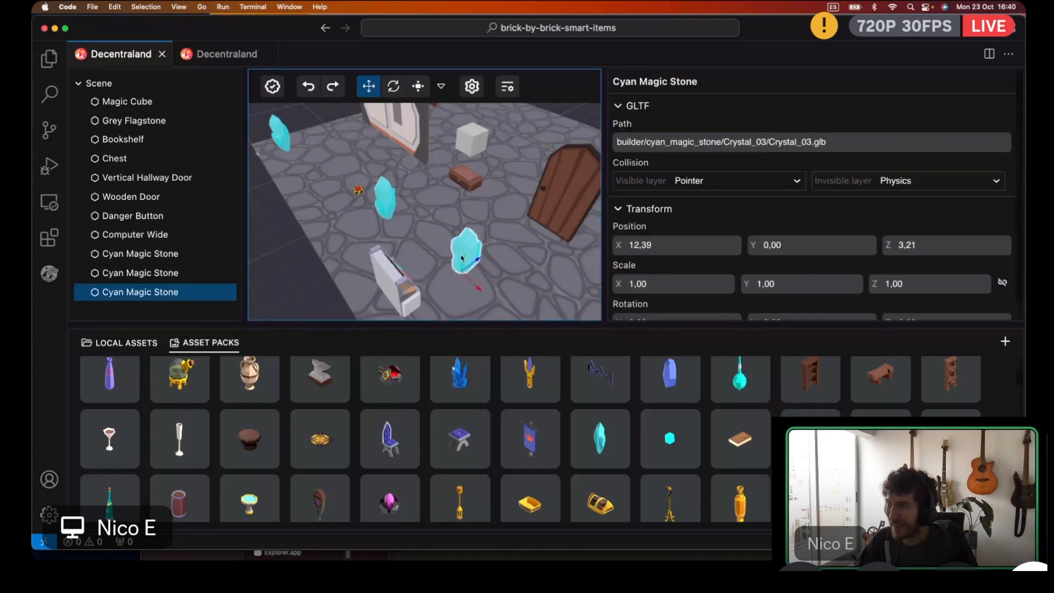
{"action": "right_click", "coordinate": [132, 292]}
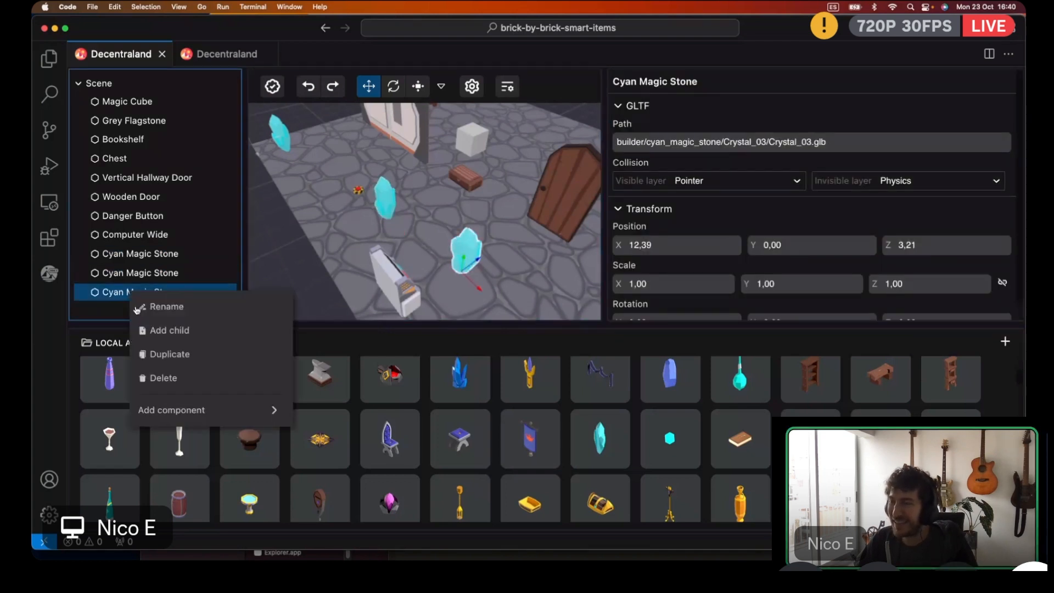
{"action": "mouse_move", "coordinate": [218, 412]}
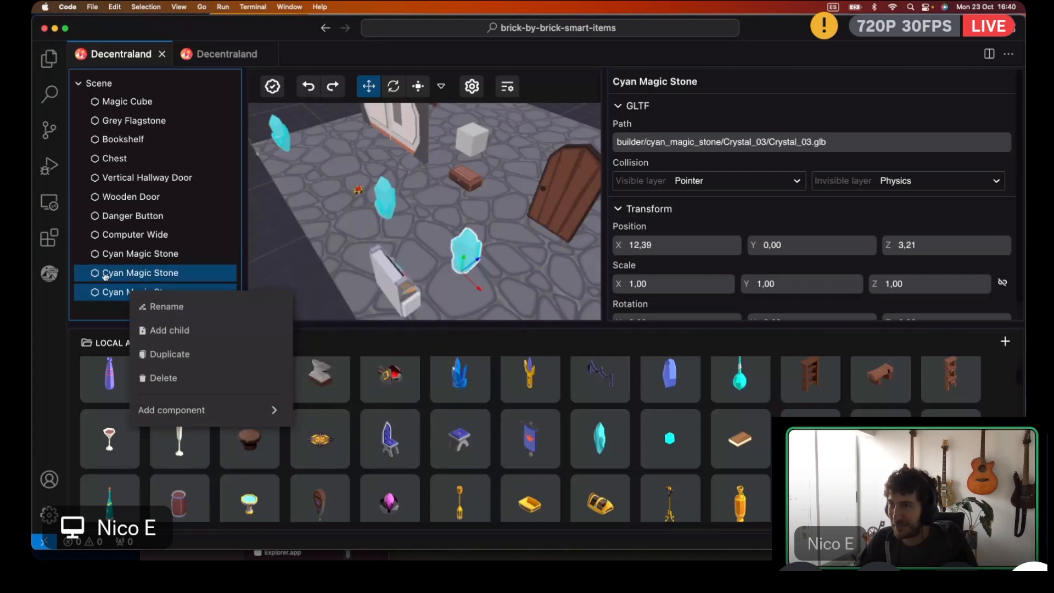
{"action": "left_click", "coordinate": [106, 274]}
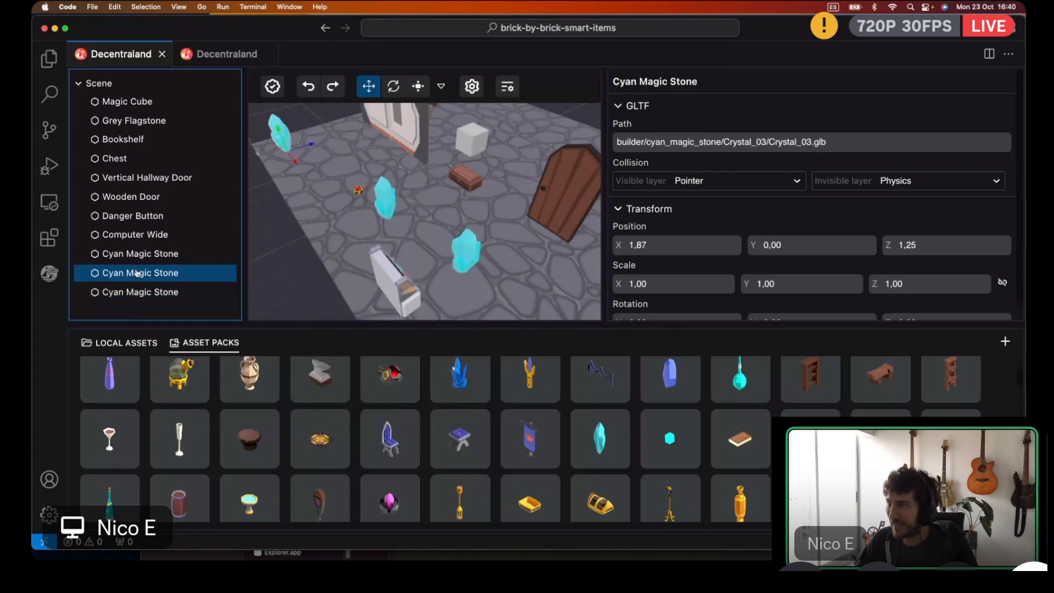
{"action": "scroll", "coordinate": [829, 271], "scroll_direction": "down", "scroll_amount": 1}
{"action": "scroll", "coordinate": [829, 271], "scroll_direction": "down", "scroll_amount": 5}
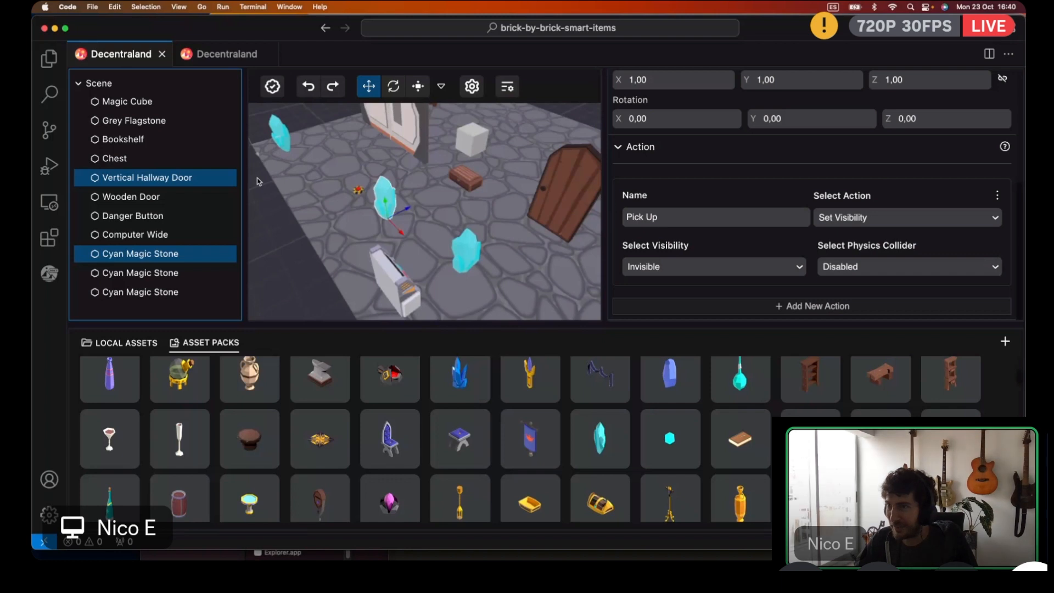
{"action": "left_click", "coordinate": [395, 215]}
Delete the two extra Cyan Magic Stones, keeping only the one that has the Pick Up action
{"action": "left_click", "coordinate": [132, 273], "text": "shift"}
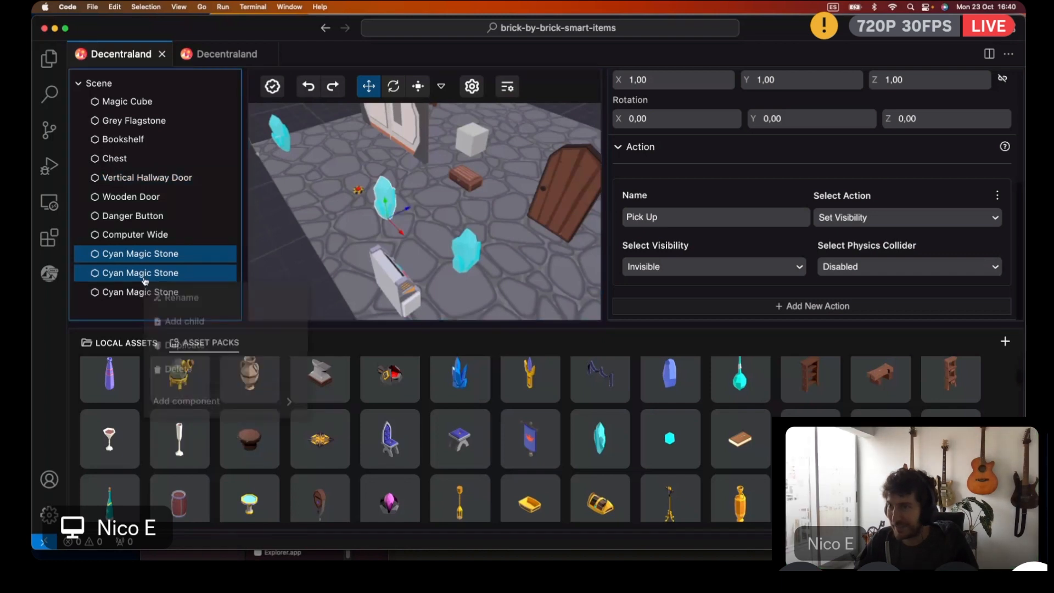
{"action": "right_click", "coordinate": [144, 275]}
{"action": "left_click", "coordinate": [177, 366]}
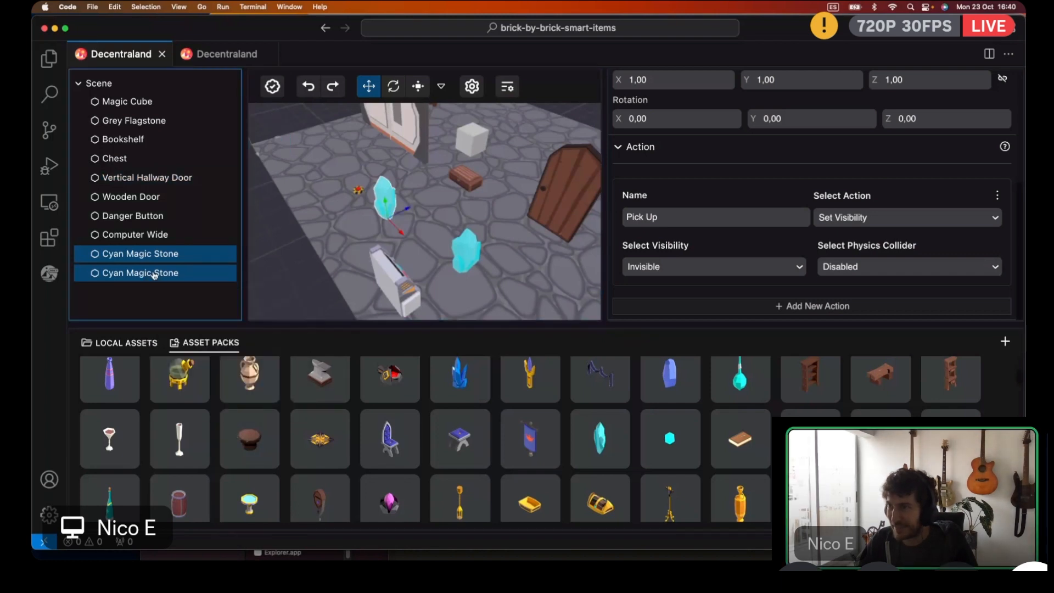
{"action": "left_click", "coordinate": [153, 273]}
{"action": "right_click", "coordinate": [160, 274]}
{"action": "left_click", "coordinate": [191, 366]}
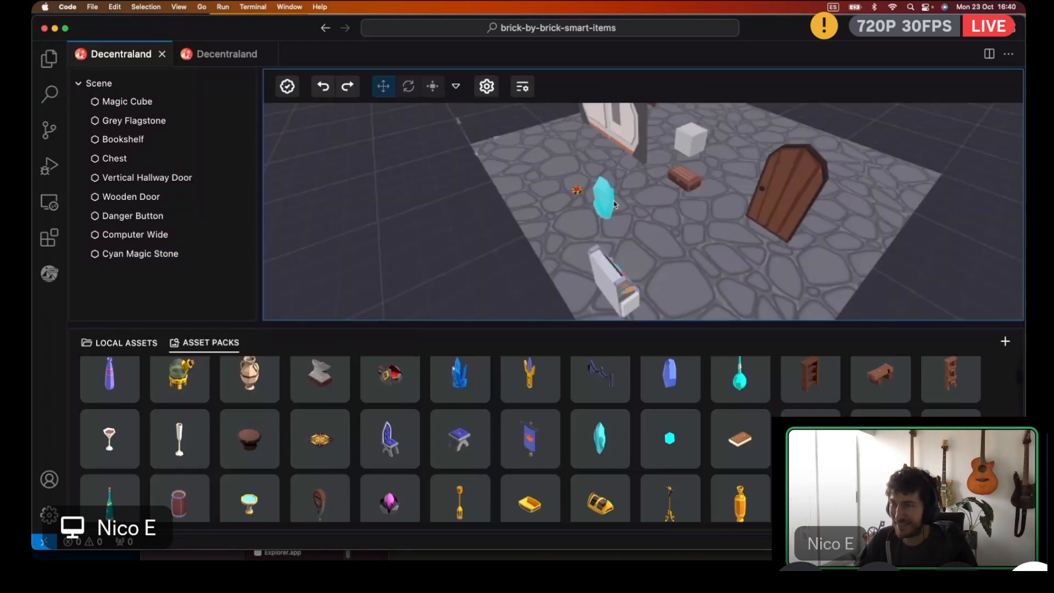
Examine the Wooden Door's actions, triggers, states and counter
{"action": "left_click", "coordinate": [386, 198]}
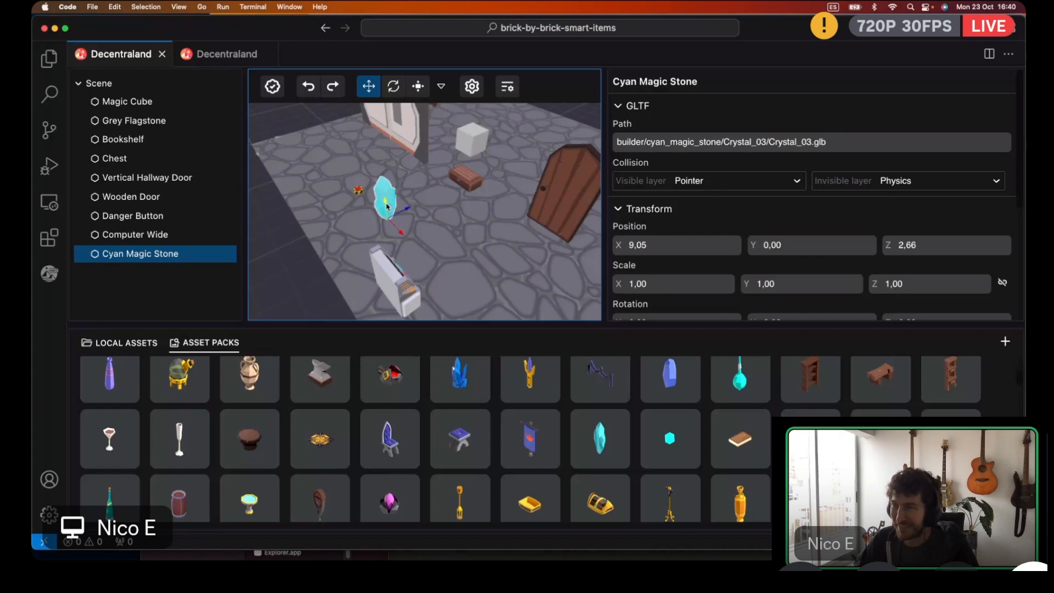
{"action": "left_click", "coordinate": [549, 190]}
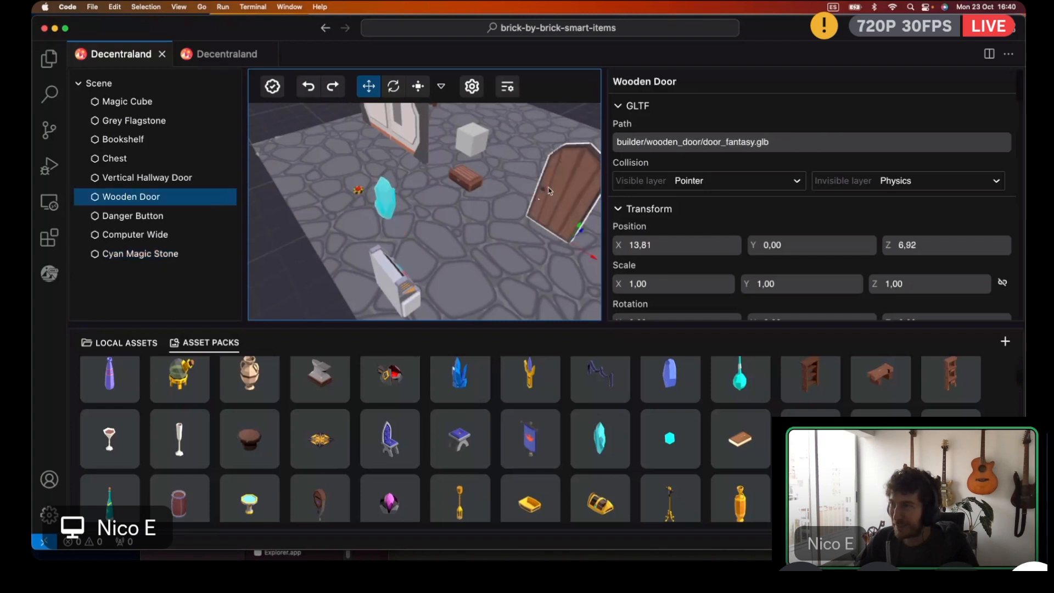
{"action": "scroll", "coordinate": [733, 275], "scroll_direction": "down", "scroll_amount": 10}
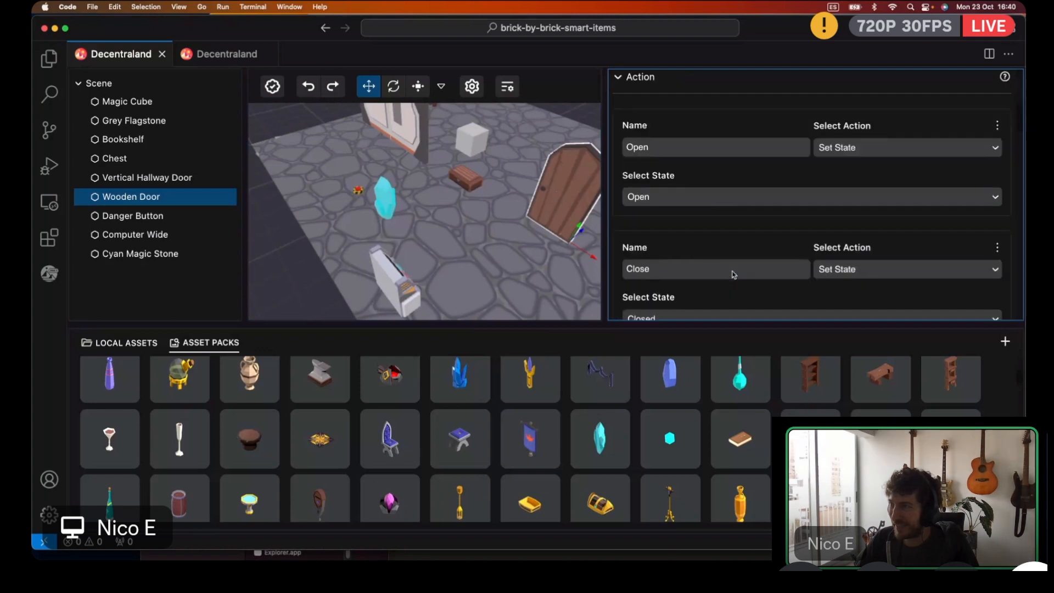
{"action": "scroll", "coordinate": [733, 274], "scroll_direction": "down", "scroll_amount": 10}
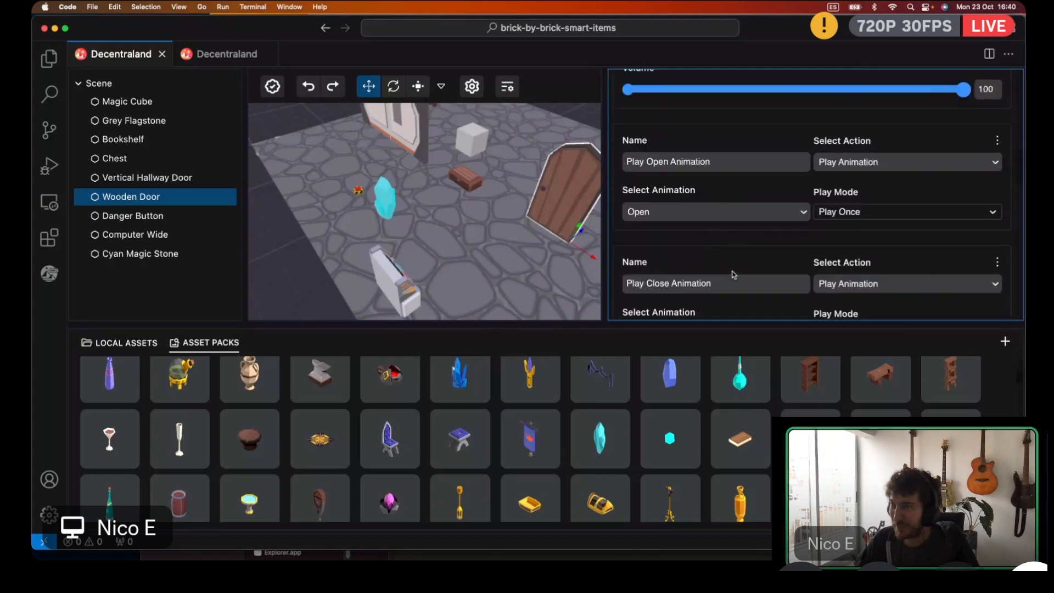
{"action": "scroll", "coordinate": [733, 275], "scroll_direction": "down", "scroll_amount": 1}
{"action": "scroll", "coordinate": [733, 275], "scroll_direction": "down", "scroll_amount": 5}
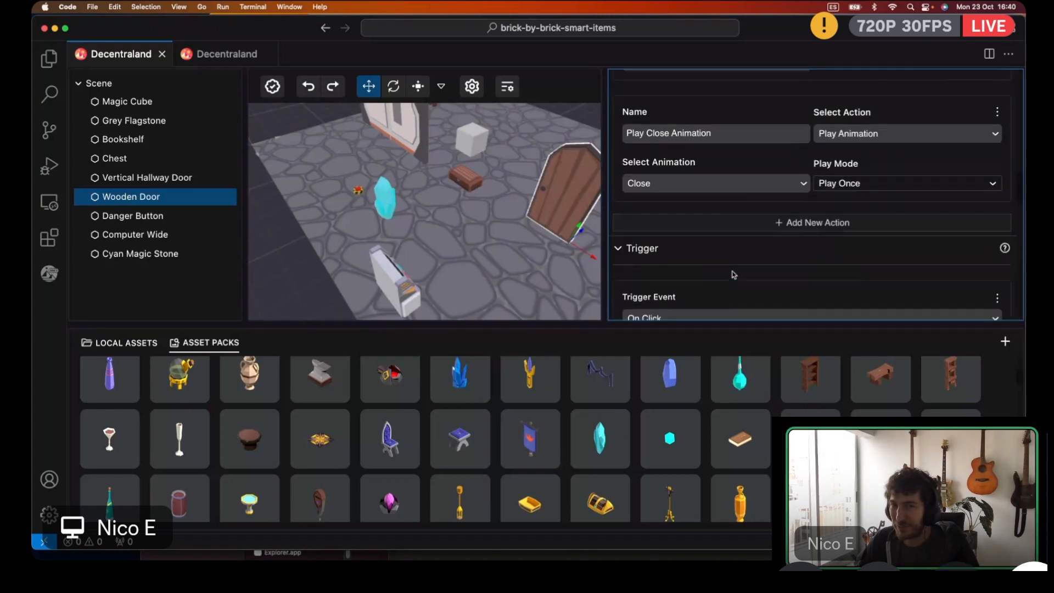
{"action": "scroll", "coordinate": [733, 274], "scroll_direction": "down", "scroll_amount": 5}
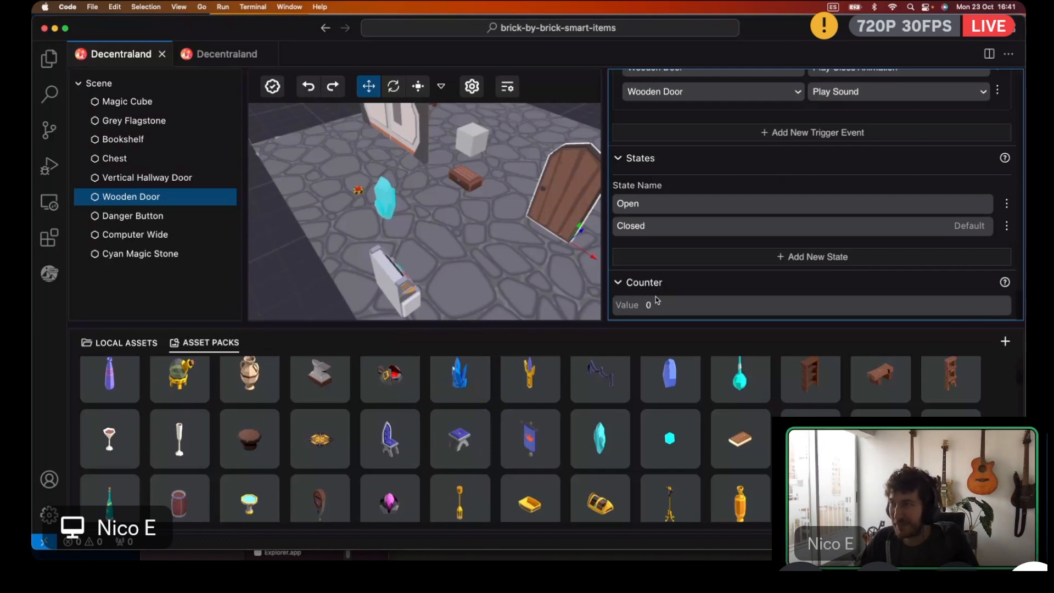
{"action": "left_click", "coordinate": [659, 305]}
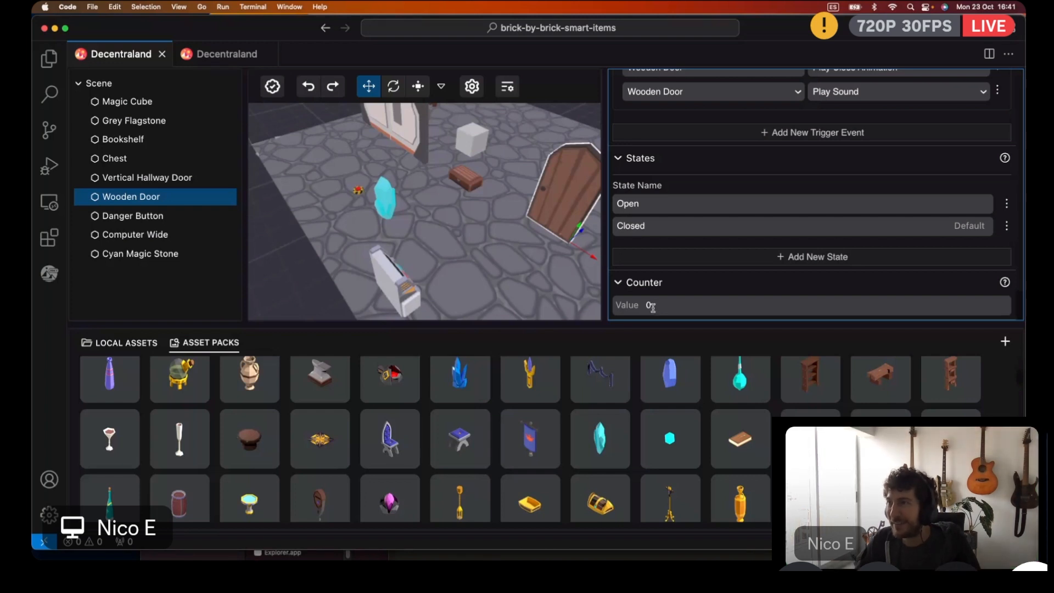
Try to add a second action named Increase Counter to the Cyan Magic Stone
{"action": "left_click", "coordinate": [378, 209]}
{"action": "left_click", "coordinate": [379, 208]}
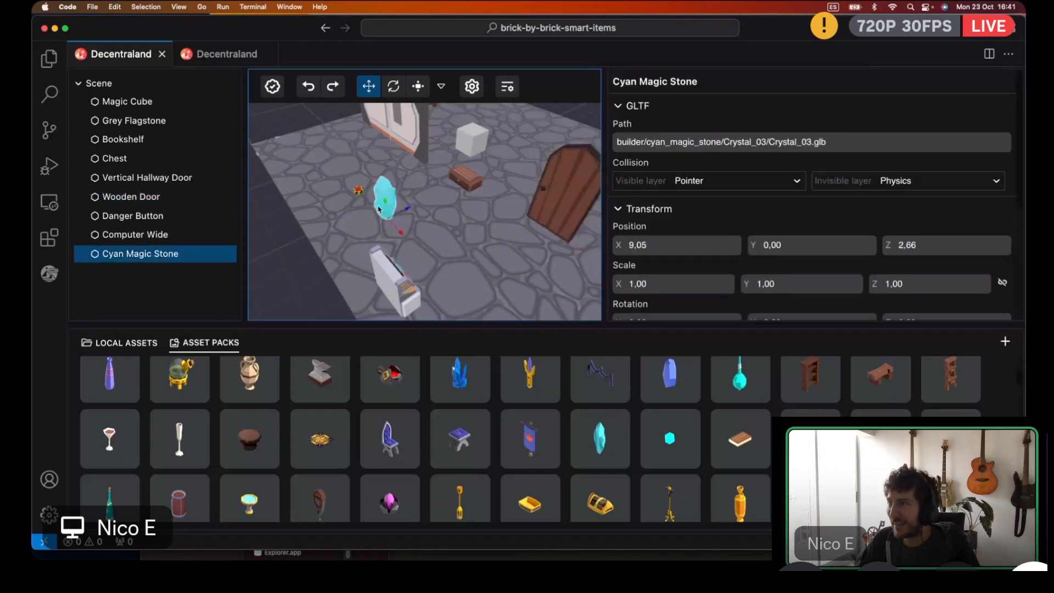
{"action": "scroll", "coordinate": [657, 230], "scroll_direction": "down", "scroll_amount": 5}
{"action": "left_click", "coordinate": [782, 305]}
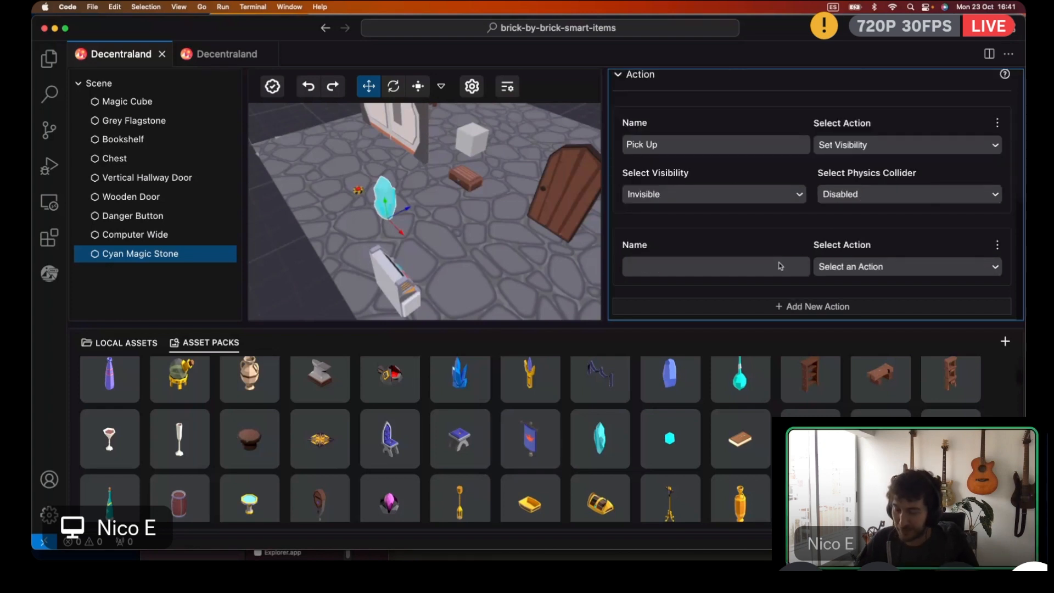
{"action": "left_click", "coordinate": [706, 265]}
{"action": "type", "text": "In"}
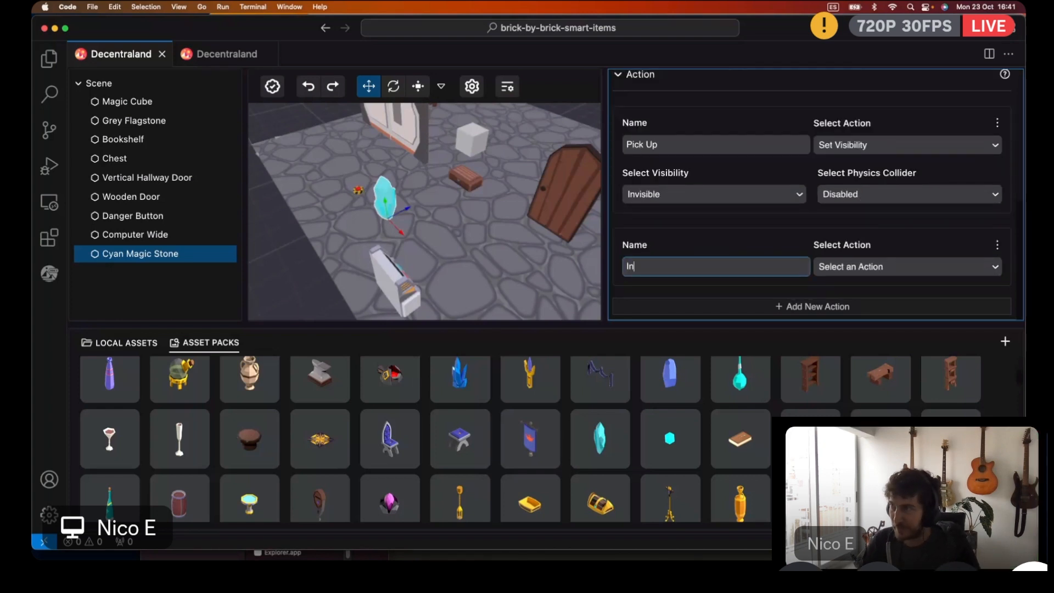
{"action": "type", "text": "crease Counter"}
{"action": "left_click", "coordinate": [878, 267]}
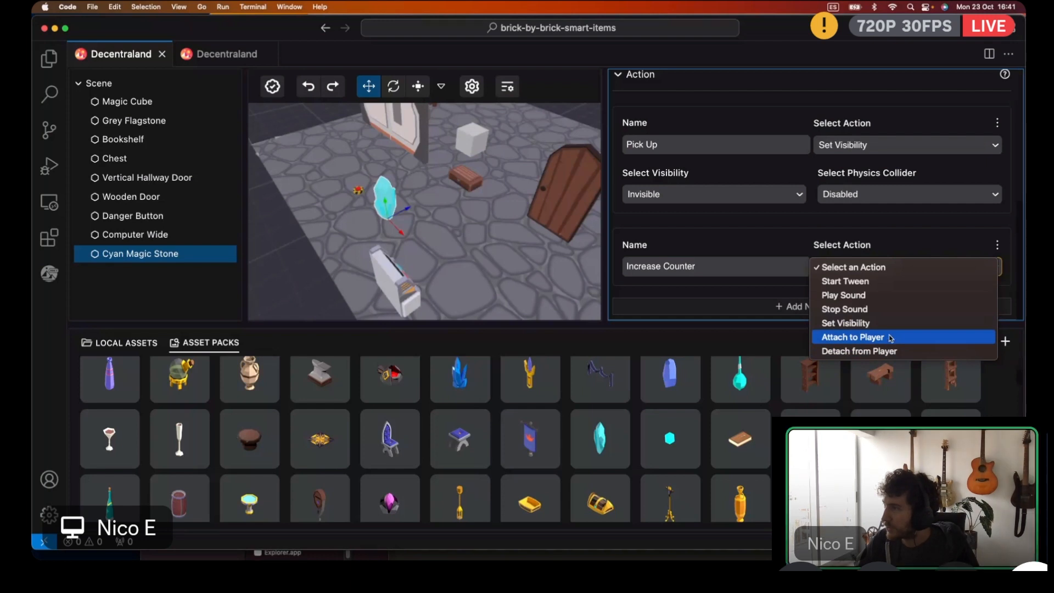
{"action": "left_click", "coordinate": [800, 247]}
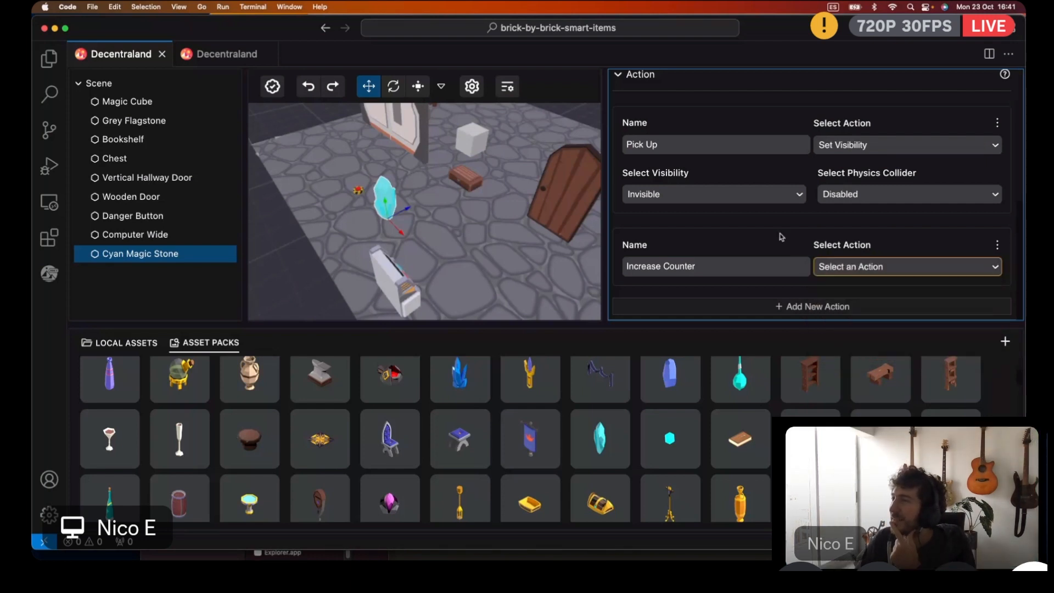
Add an action named Increment to the Wooden Door that uses Increment Counter
{"action": "left_click", "coordinate": [539, 211]}
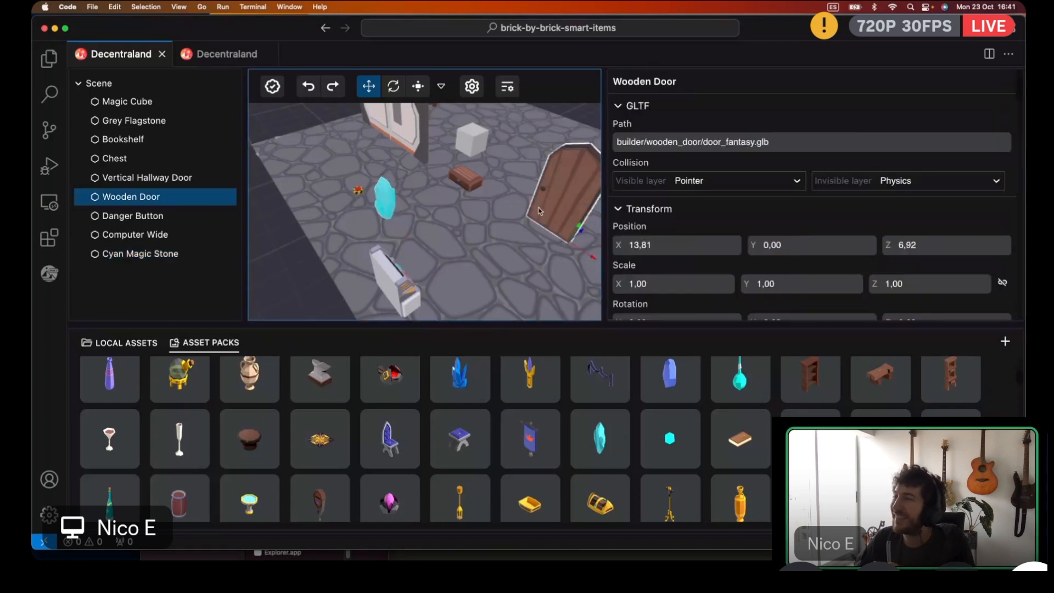
{"action": "scroll", "coordinate": [686, 228], "scroll_direction": "down", "scroll_amount": 5}
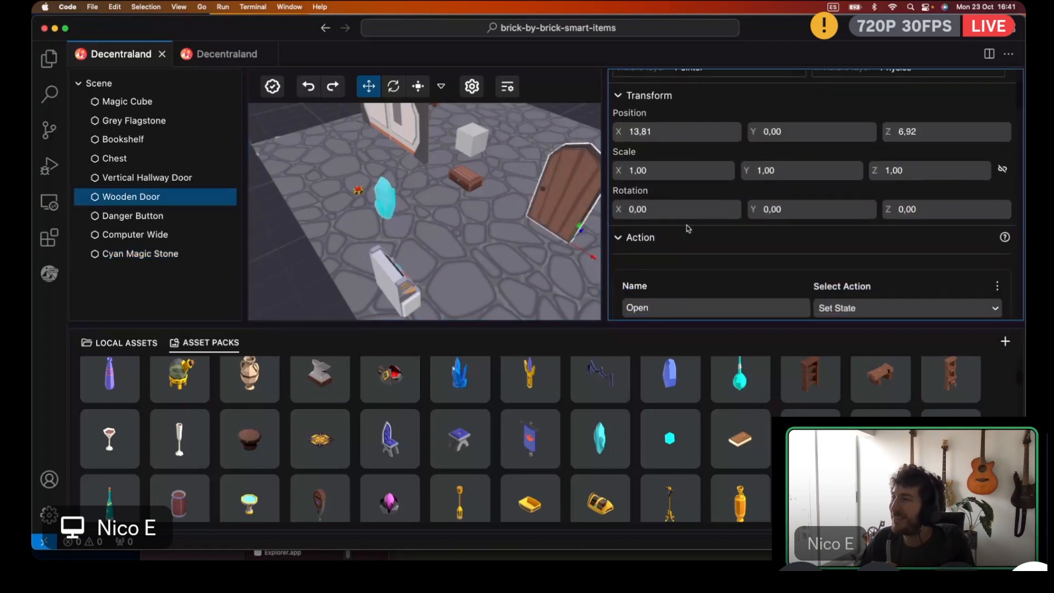
{"action": "scroll", "coordinate": [688, 228], "scroll_direction": "down", "scroll_amount": 1}
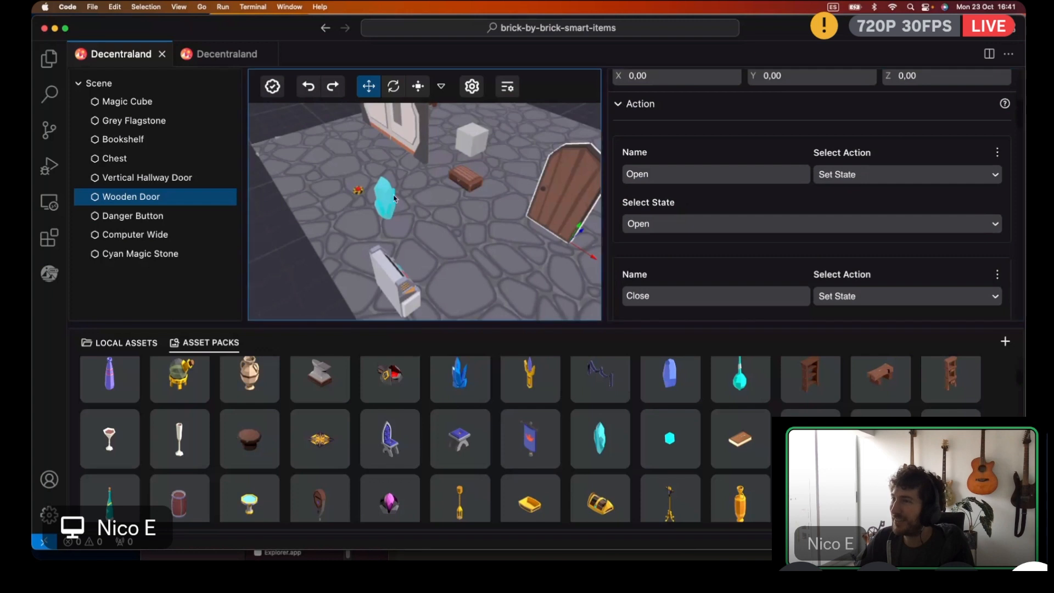
{"action": "scroll", "coordinate": [847, 197], "scroll_direction": "down", "scroll_amount": 5}
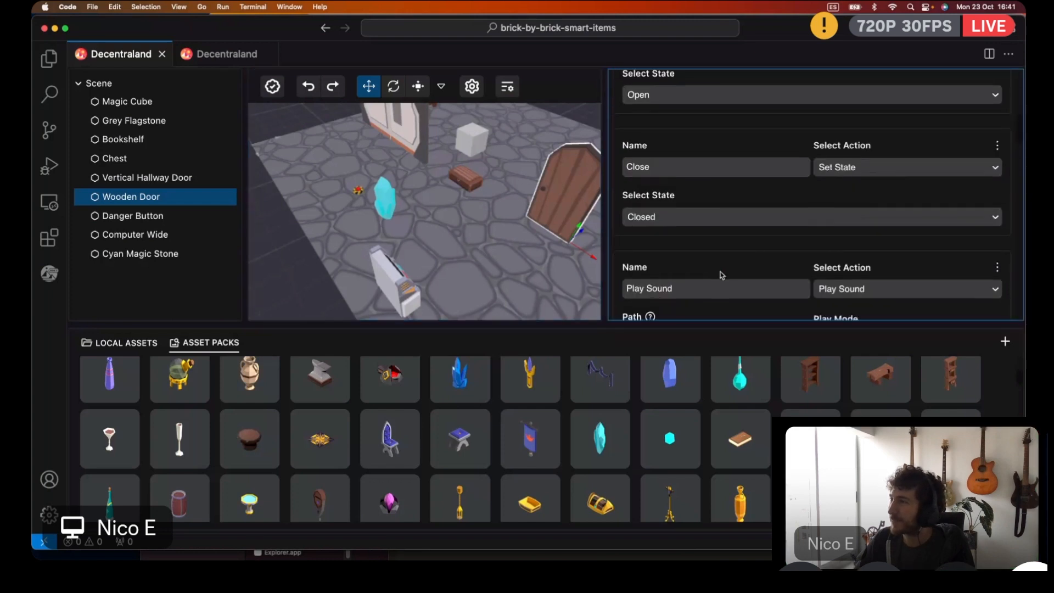
{"action": "scroll", "coordinate": [723, 276], "scroll_direction": "down", "scroll_amount": 5}
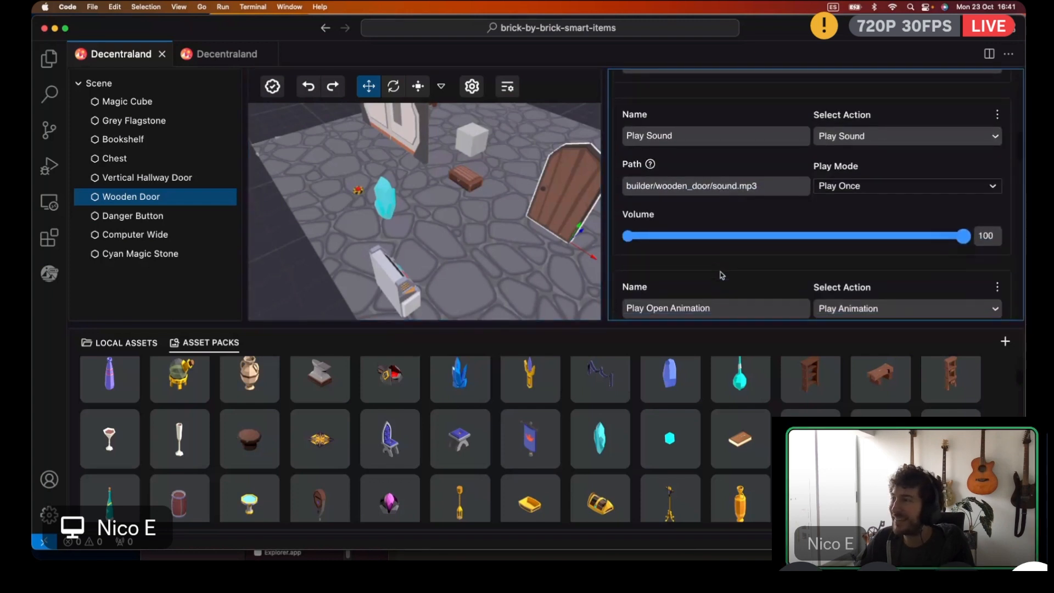
{"action": "scroll", "coordinate": [727, 277], "scroll_direction": "up", "scroll_amount": 10}
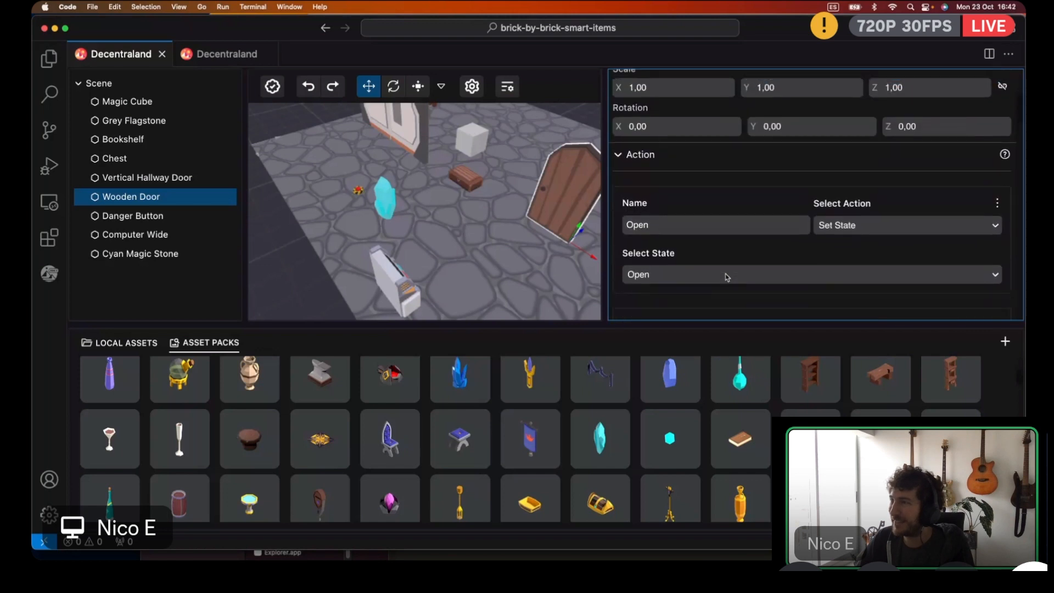
{"action": "scroll", "coordinate": [719, 203], "scroll_direction": "down", "scroll_amount": 10}
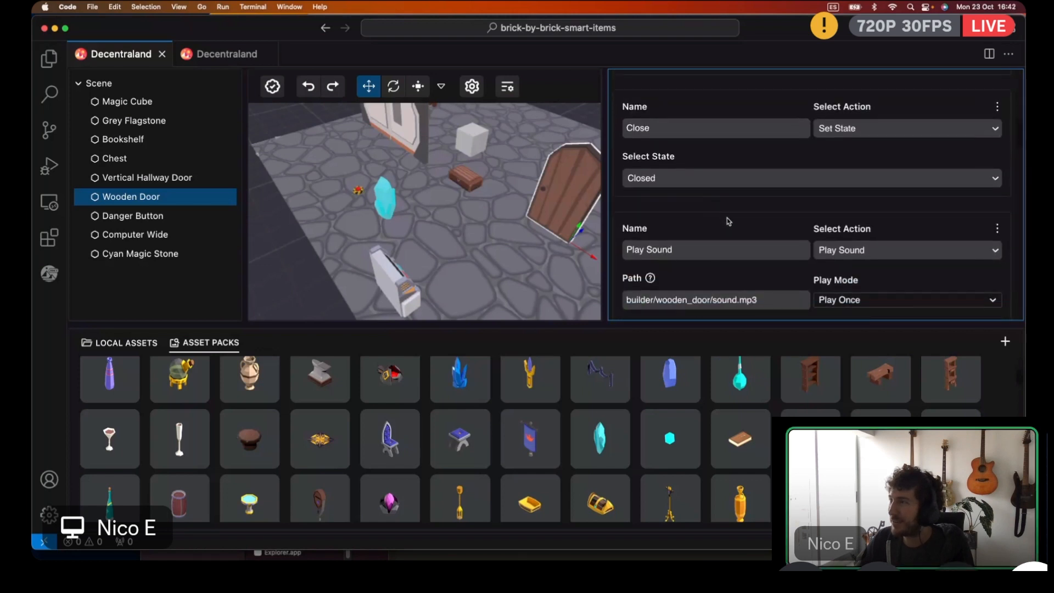
{"action": "scroll", "coordinate": [733, 221], "scroll_direction": "down", "scroll_amount": 8}
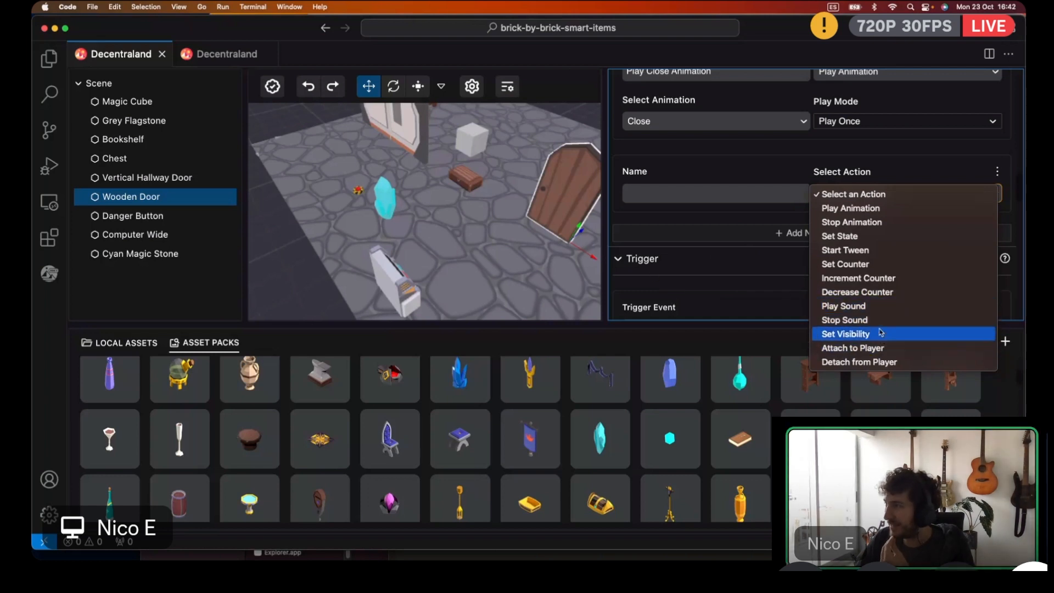
{"action": "left_click", "coordinate": [854, 278]}
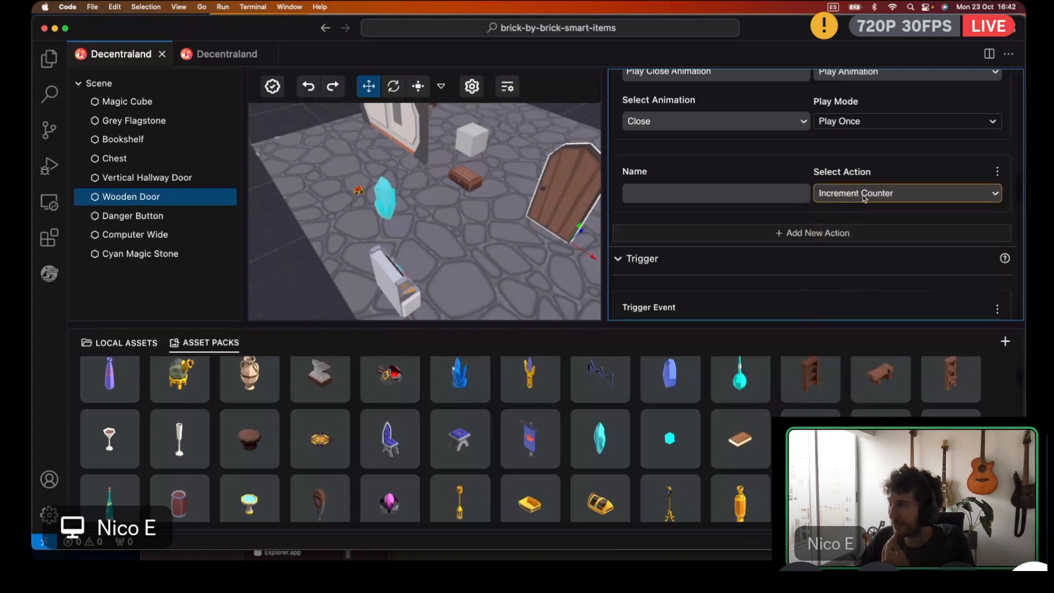
{"action": "left_click", "coordinate": [767, 196]}
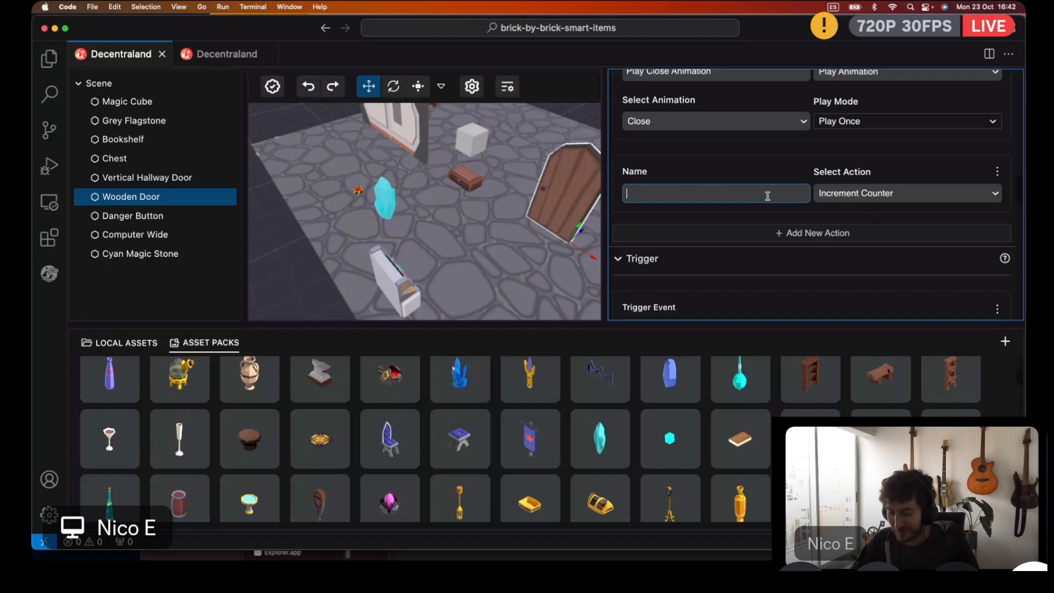
{"action": "type", "text": "Increment"}
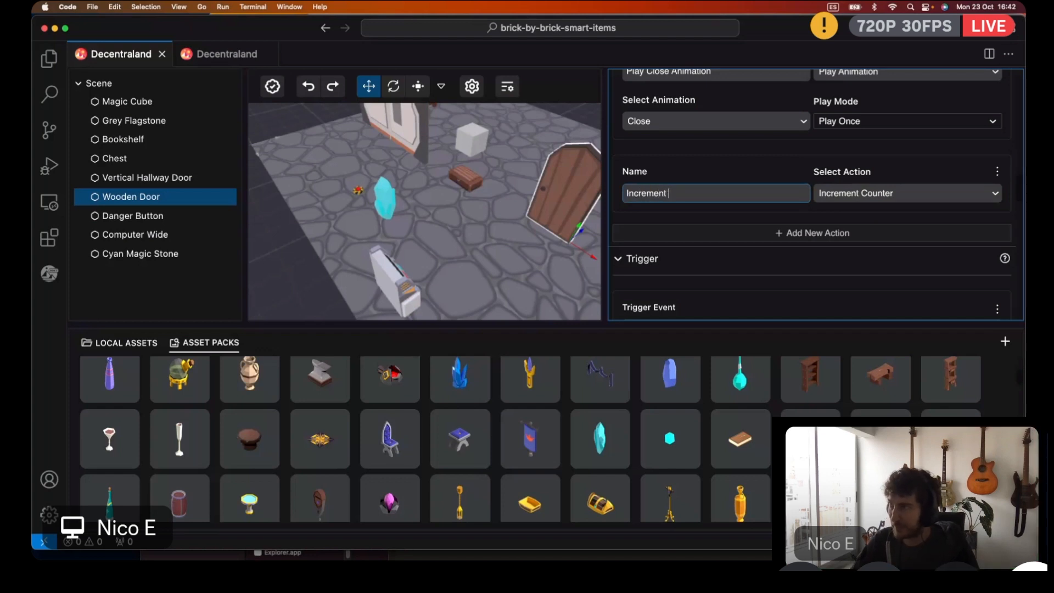
{"action": "left_click", "coordinate": [774, 165]}
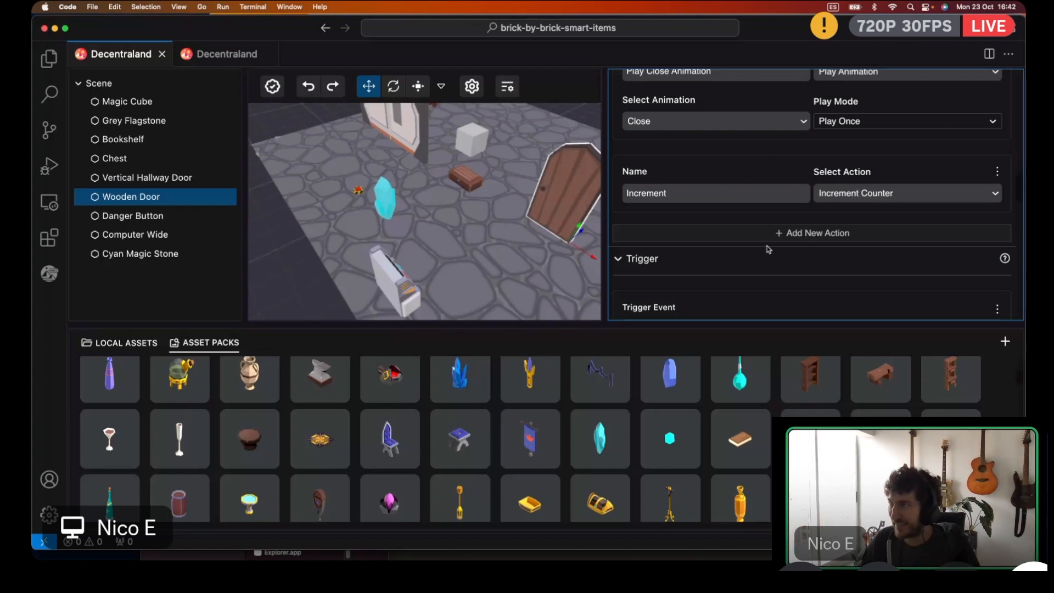
{"action": "scroll", "coordinate": [768, 250], "scroll_direction": "down", "scroll_amount": 5}
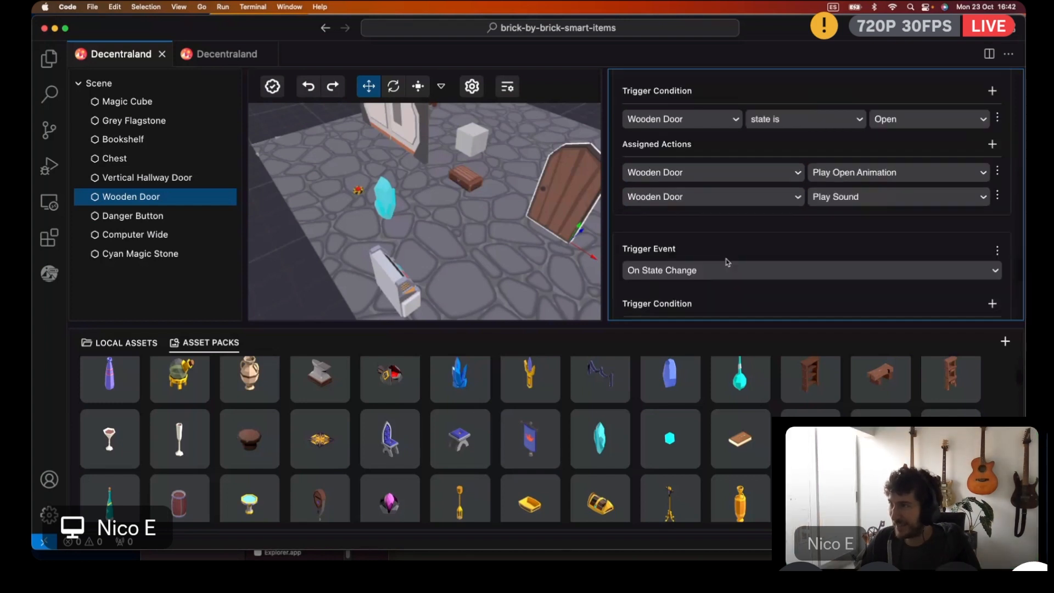
{"action": "scroll", "coordinate": [726, 259], "scroll_direction": "down", "scroll_amount": 3}
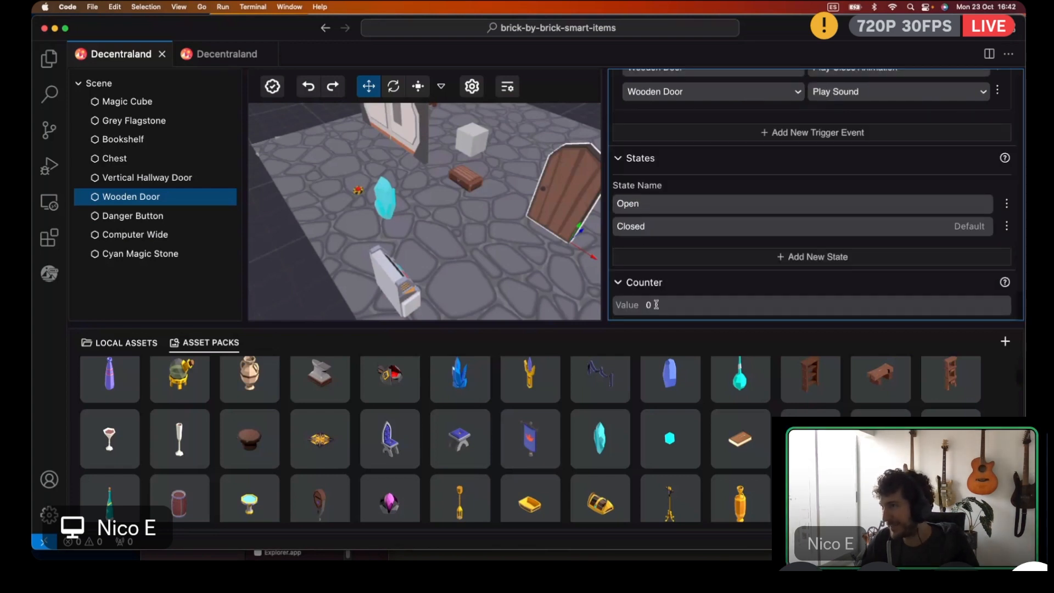
Give the Cyan Magic Stone a Trigger component with an On Click event that runs the stone's own Pick Up action
{"action": "left_click", "coordinate": [371, 208]}
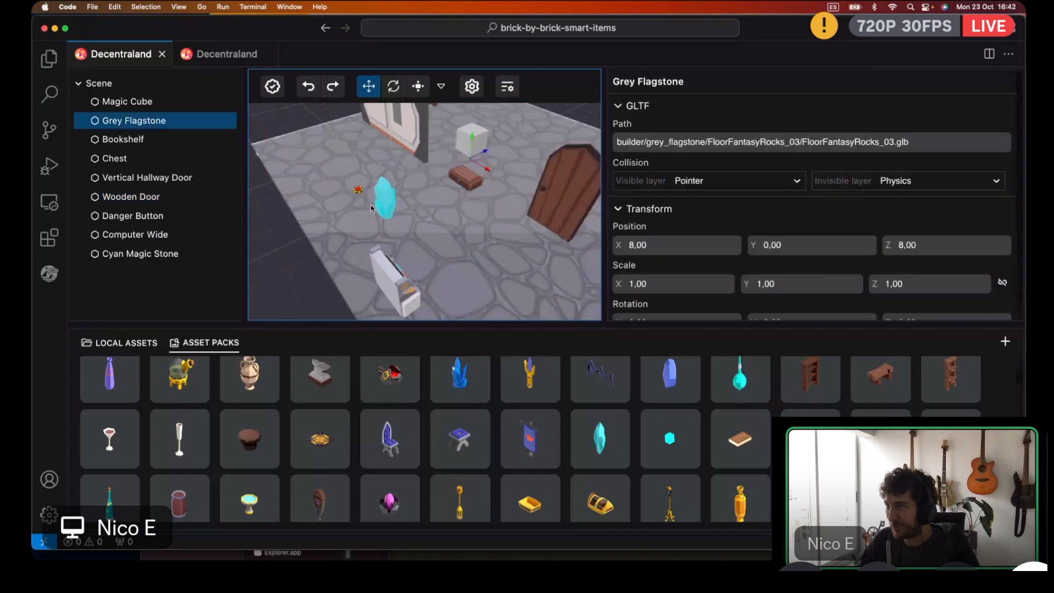
{"action": "left_click", "coordinate": [384, 198]}
{"action": "scroll", "coordinate": [703, 207], "scroll_direction": "down", "scroll_amount": 5}
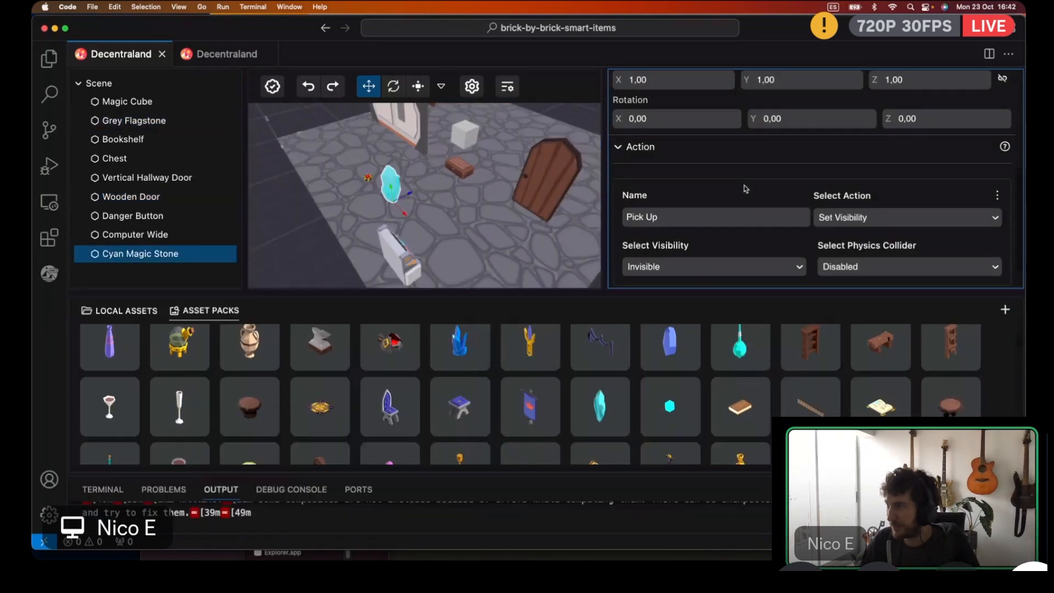
{"action": "scroll", "coordinate": [746, 190], "scroll_direction": "down", "scroll_amount": 1}
{"action": "scroll", "coordinate": [736, 175], "scroll_direction": "down", "scroll_amount": 1}
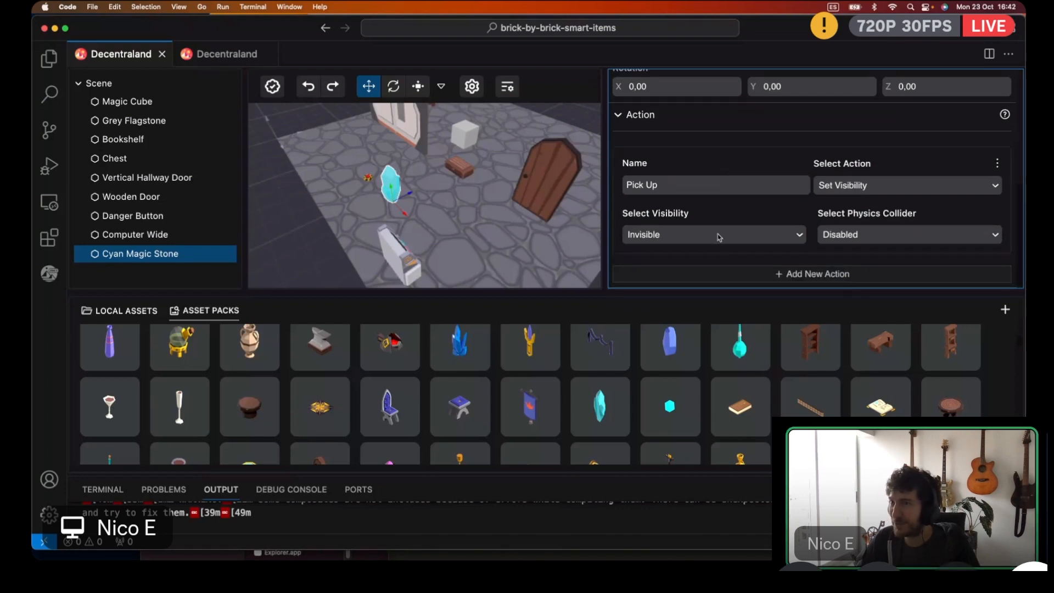
{"action": "scroll", "coordinate": [631, 240], "scroll_direction": "down", "scroll_amount": 3}
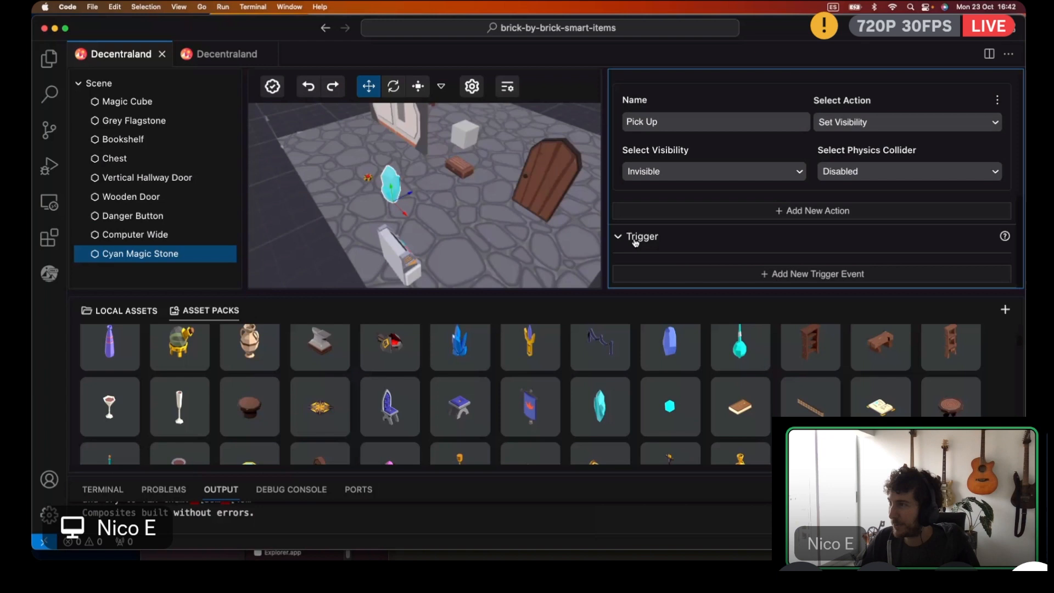
{"action": "left_click", "coordinate": [812, 273]}
{"action": "scroll", "coordinate": [746, 261], "scroll_direction": "down", "scroll_amount": 5}
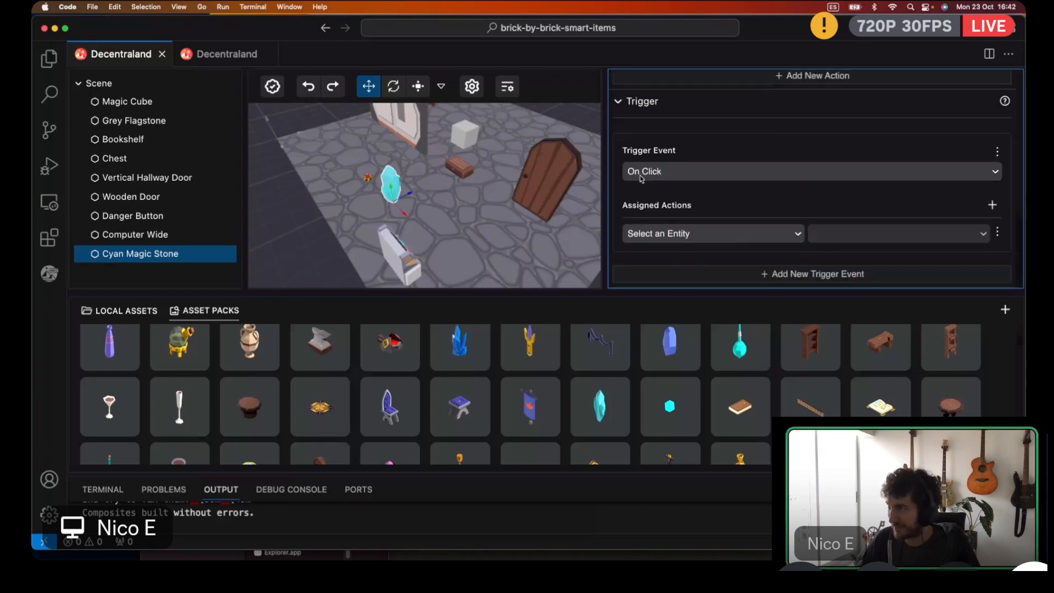
{"action": "left_click", "coordinate": [752, 235]}
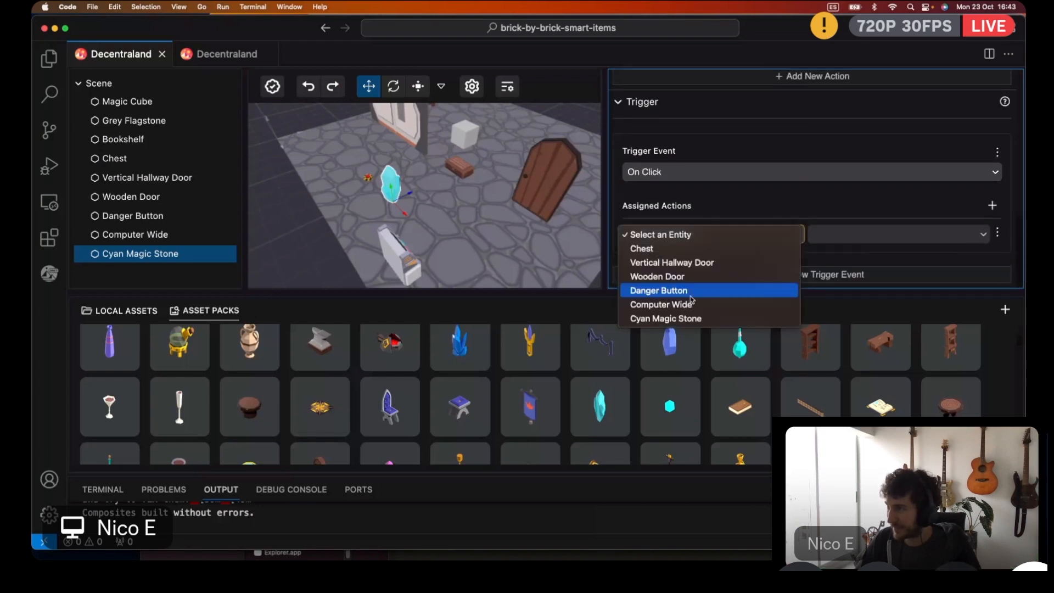
{"action": "left_click", "coordinate": [681, 318]}
{"action": "left_click", "coordinate": [878, 235]}
{"action": "left_click", "coordinate": [856, 249]}
Assign the Wooden Door's Increment action as a second action of the stone's On Click trigger
{"action": "left_click", "coordinate": [991, 206]}
{"action": "left_click", "coordinate": [704, 261]}
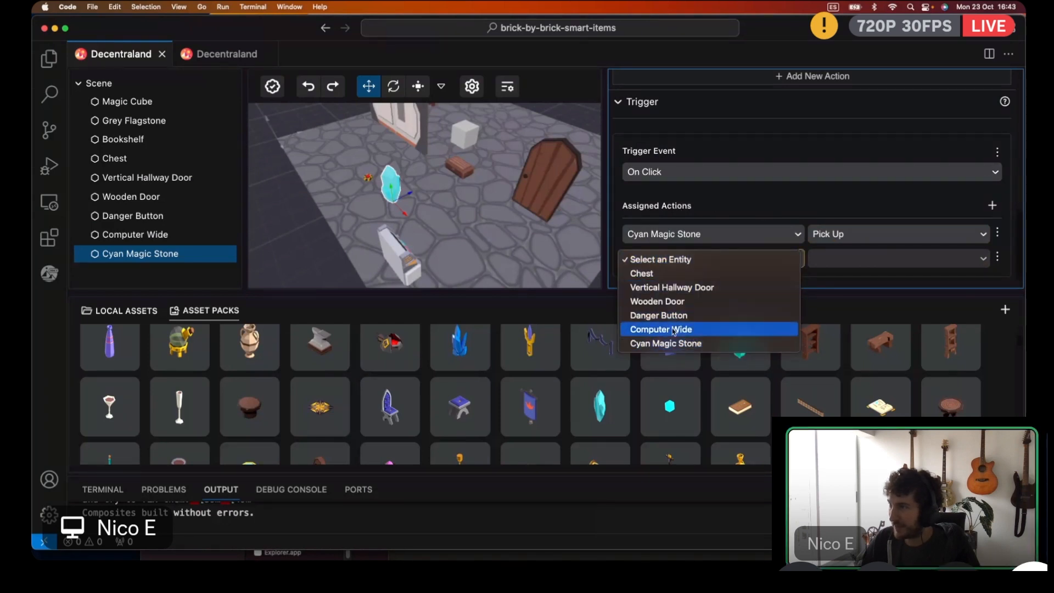
{"action": "left_click", "coordinate": [659, 301]}
{"action": "left_click", "coordinate": [845, 259]}
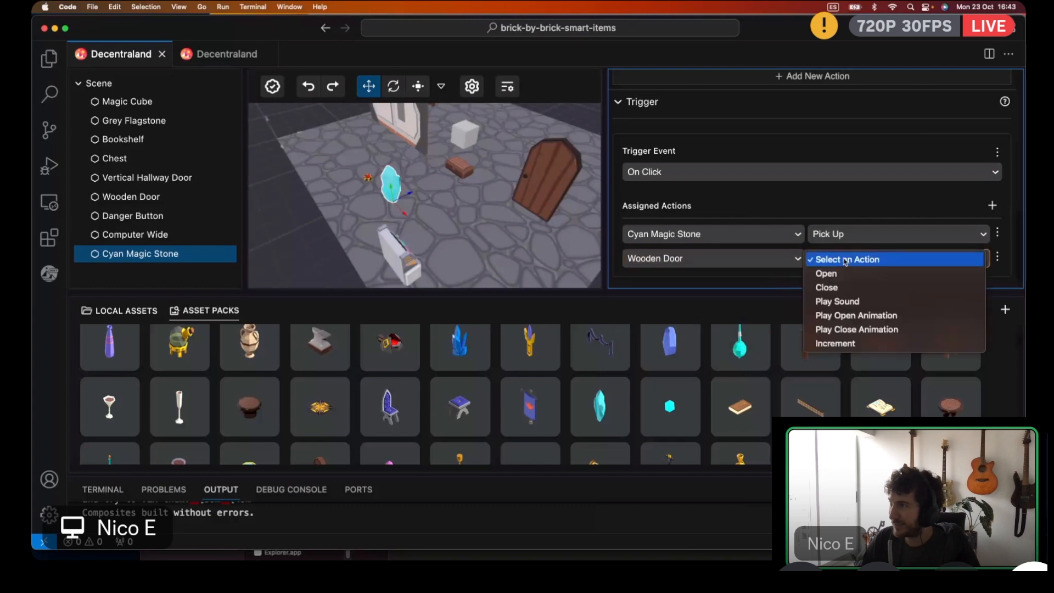
{"action": "left_click", "coordinate": [850, 343]}
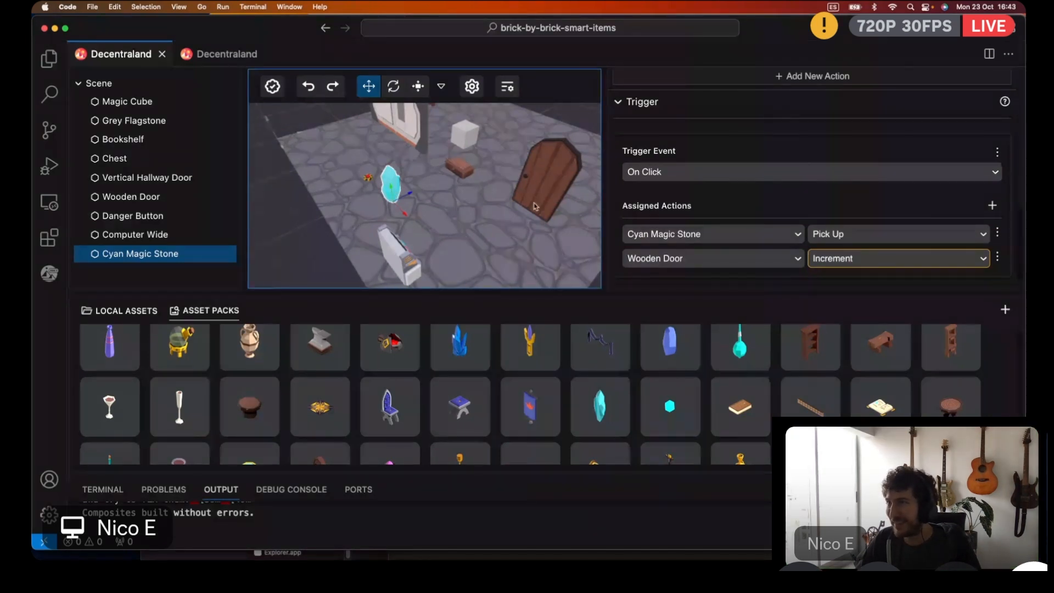
Duplicate the Cyan Magic Stone and move the copy onto the floor beside the computer
{"action": "right_click", "coordinate": [133, 255]}
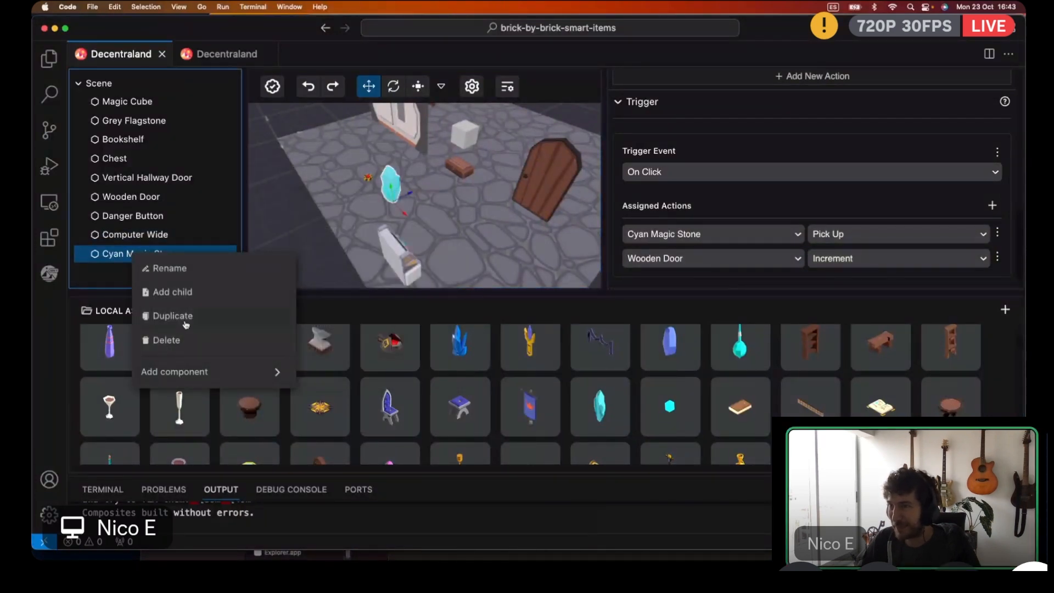
{"action": "left_click", "coordinate": [165, 316]}
{"action": "left_click_drag", "start_coordinate": [444, 254], "coordinate": [479, 281]}
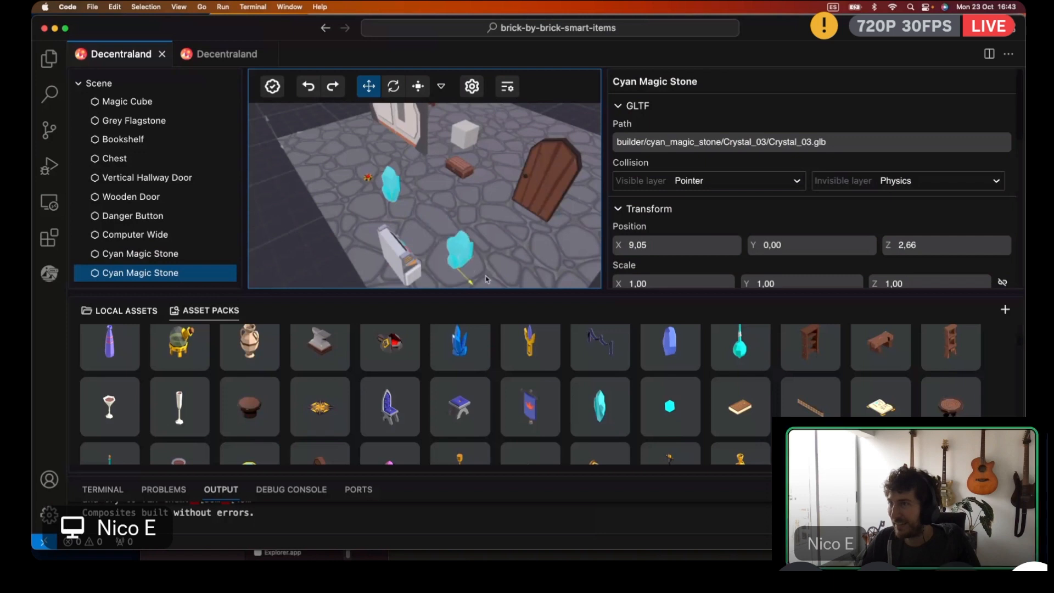
Make another Cyan Magic Stone copy, place it near the Vertical Hallway Door, and check its On Click trigger's assigned actions
{"action": "left_click", "coordinate": [137, 254], "text": "shift"}
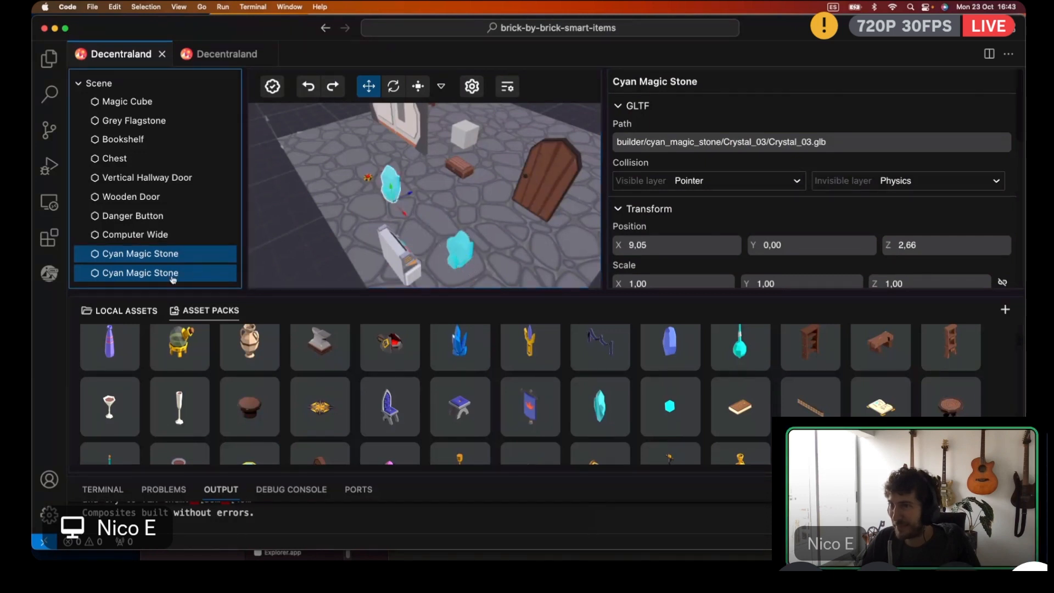
{"action": "right_click", "coordinate": [173, 276]}
{"action": "mouse_move", "coordinate": [219, 396]}
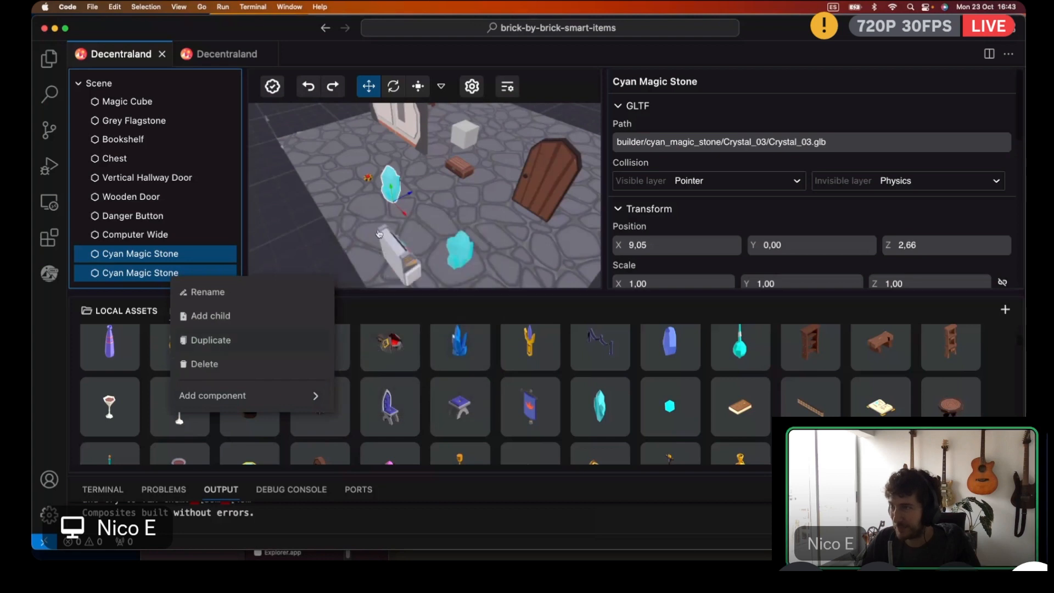
{"action": "left_click", "coordinate": [226, 346]}
{"action": "left_click_drag", "start_coordinate": [466, 282], "coordinate": [352, 167]}
{"action": "scroll", "coordinate": [689, 249], "scroll_direction": "down", "scroll_amount": 10}
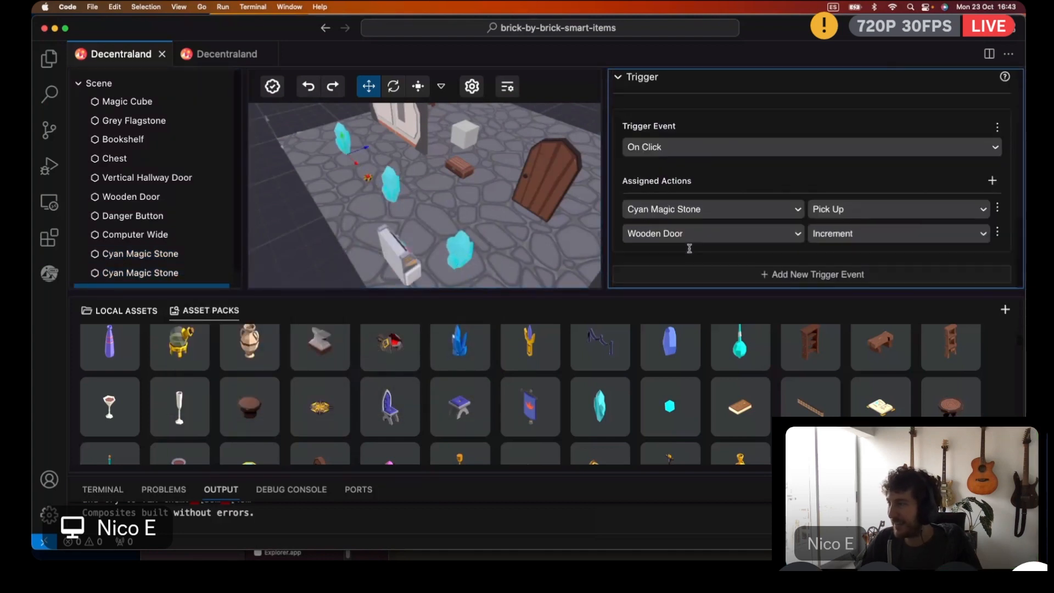
{"action": "scroll", "coordinate": [708, 187], "scroll_direction": "up", "scroll_amount": 1}
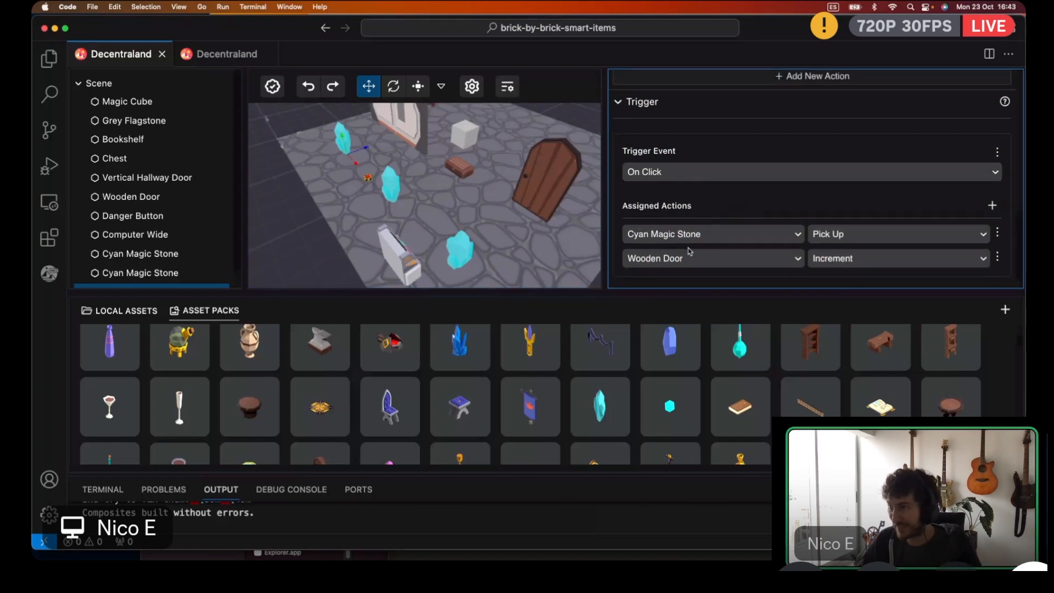
{"action": "scroll", "coordinate": [678, 219], "scroll_direction": "down", "scroll_amount": 1}
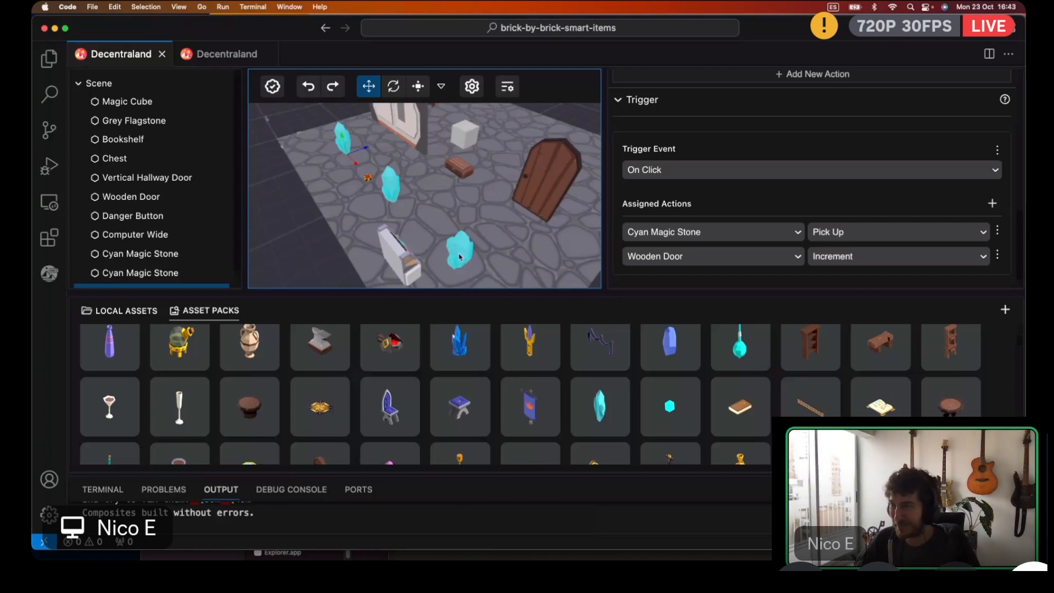
Add a new trigger event to the Wooden Door and set it to On Counter Change
{"action": "left_click", "coordinate": [531, 196]}
{"action": "scroll", "coordinate": [662, 221], "scroll_direction": "down", "scroll_amount": 5}
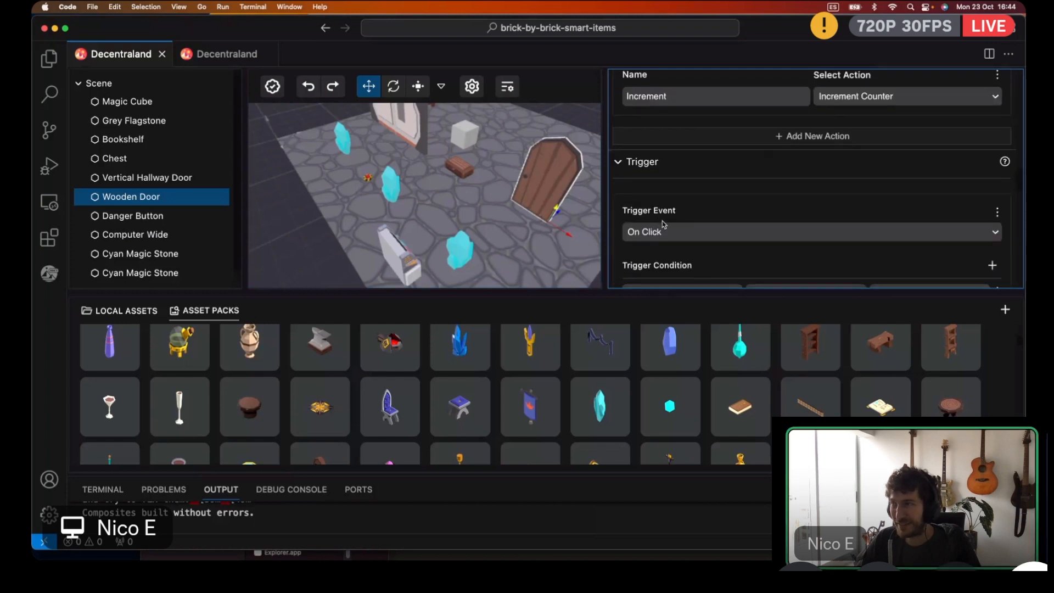
{"action": "scroll", "coordinate": [671, 230], "scroll_direction": "down", "scroll_amount": 10}
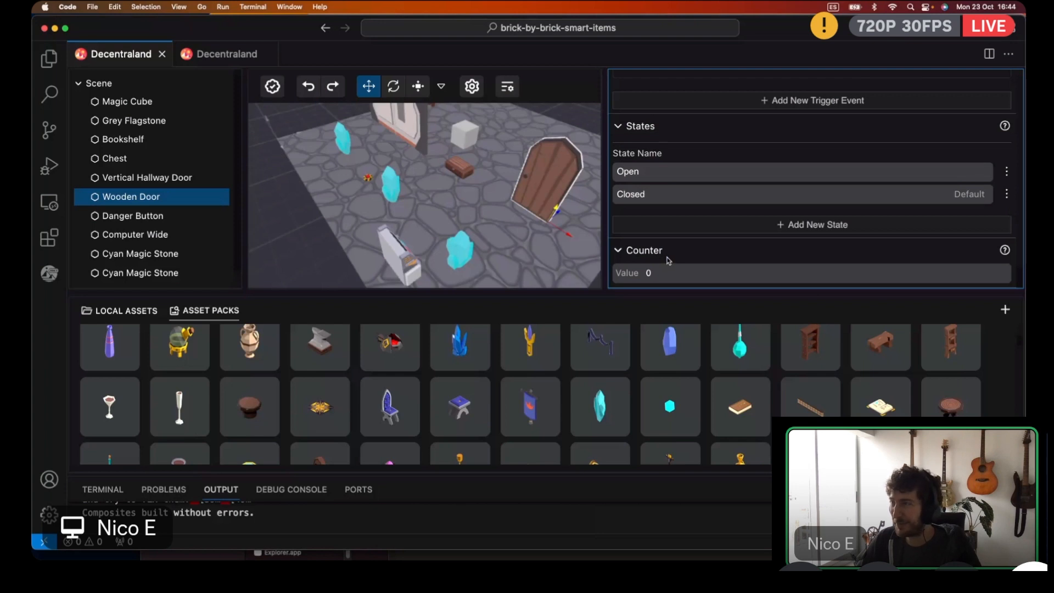
{"action": "scroll", "coordinate": [670, 218], "scroll_direction": "up", "scroll_amount": 4}
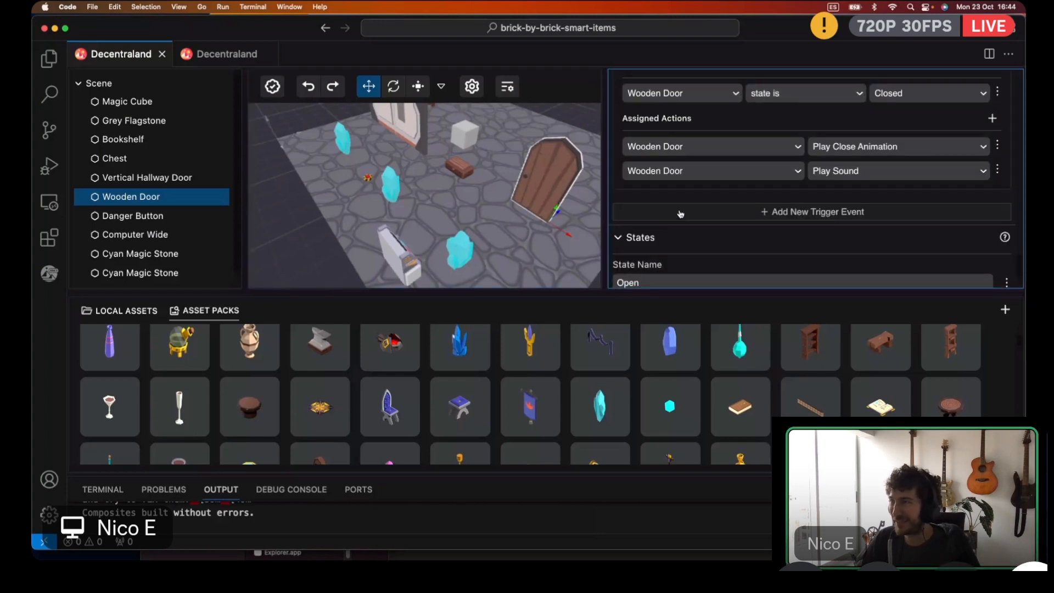
{"action": "scroll", "coordinate": [678, 218], "scroll_direction": "up", "scroll_amount": 1}
{"action": "scroll", "coordinate": [675, 223], "scroll_direction": "up", "scroll_amount": 1}
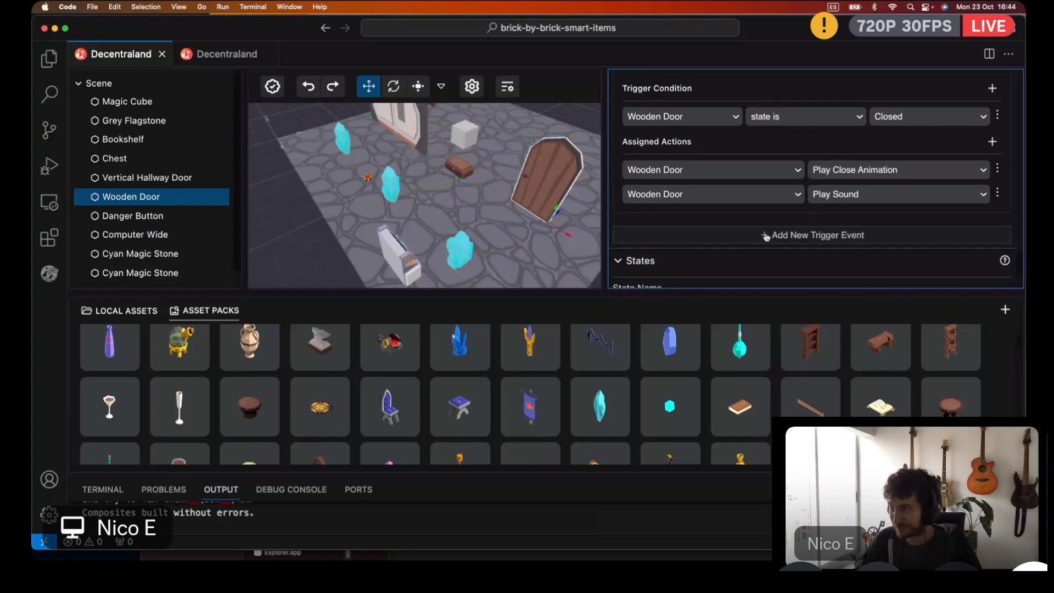
{"action": "left_click", "coordinate": [765, 236]}
{"action": "scroll", "coordinate": [714, 164], "scroll_direction": "down", "scroll_amount": 3}
{"action": "left_click", "coordinate": [714, 130]}
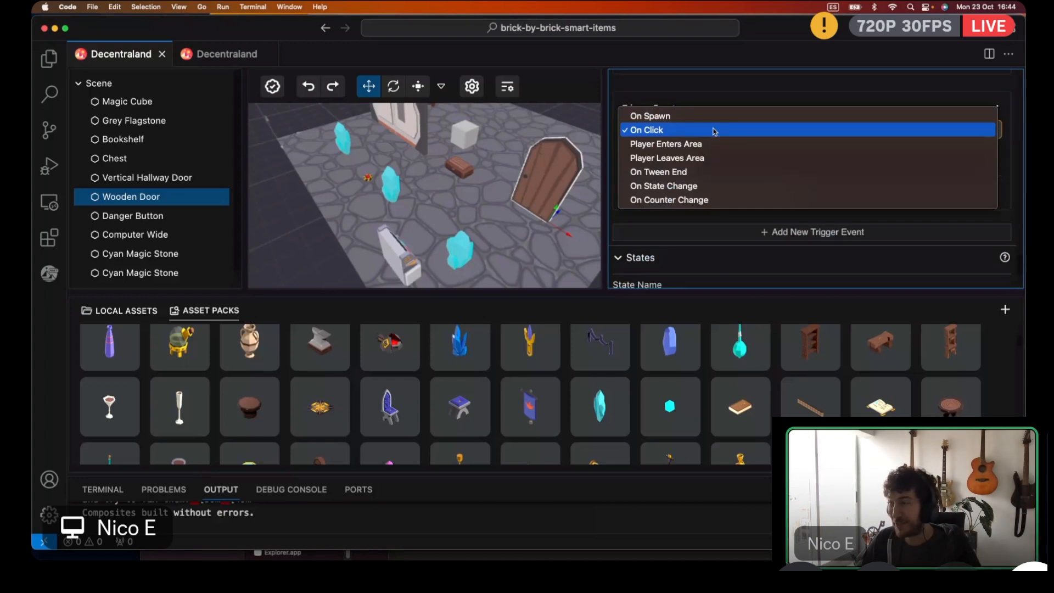
{"action": "left_click", "coordinate": [659, 219]}
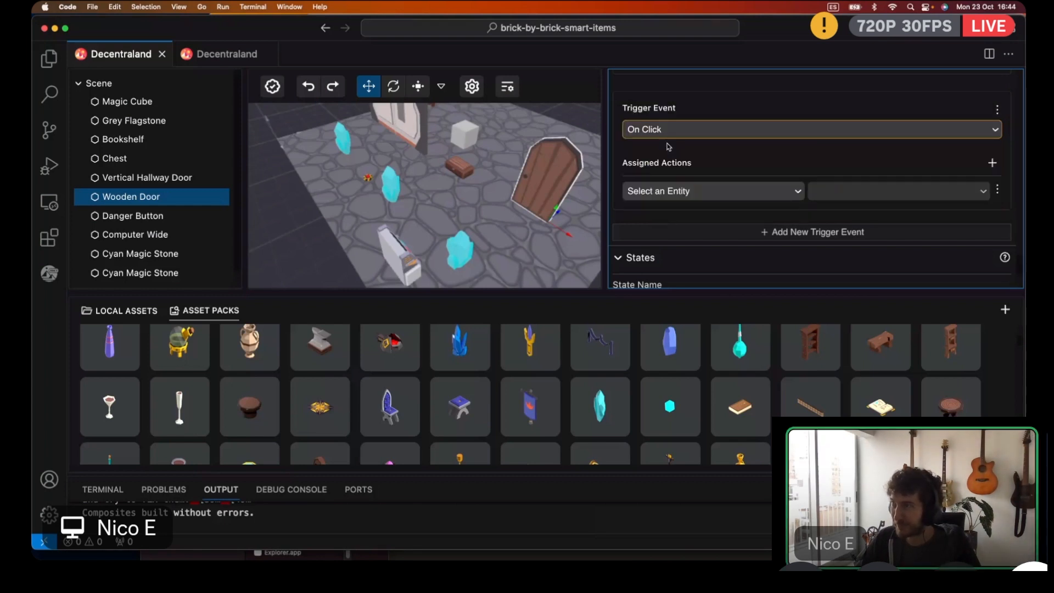
{"action": "left_click", "coordinate": [667, 131]}
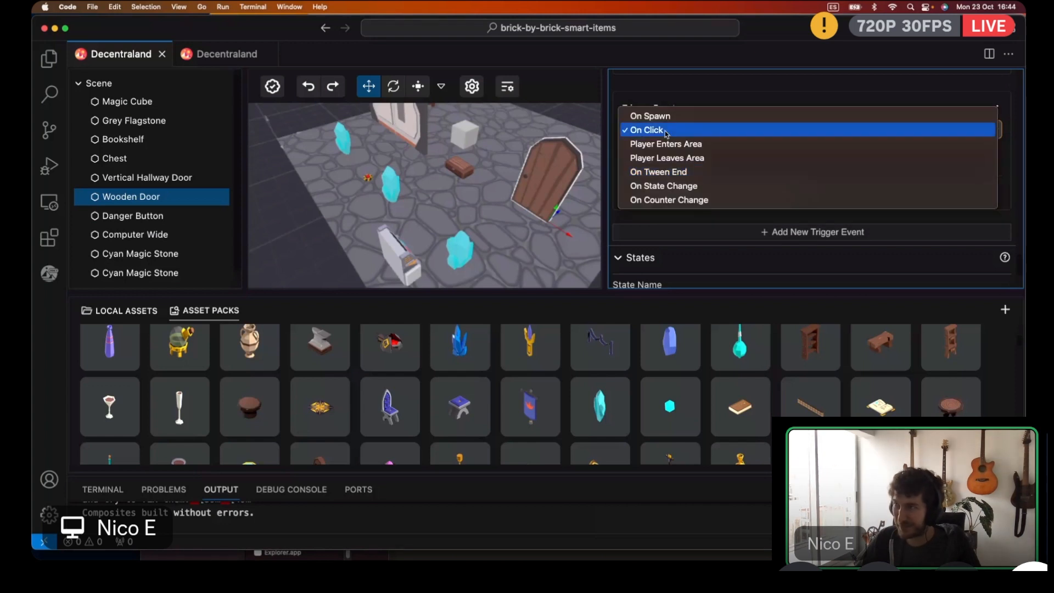
{"action": "left_click", "coordinate": [660, 201]}
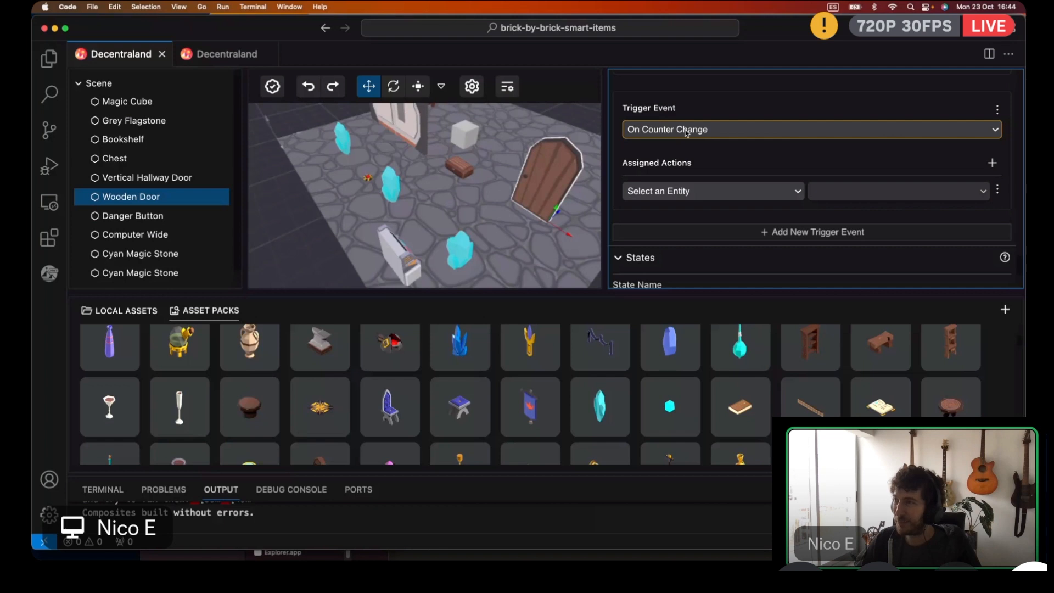
{"action": "left_click", "coordinate": [695, 192]}
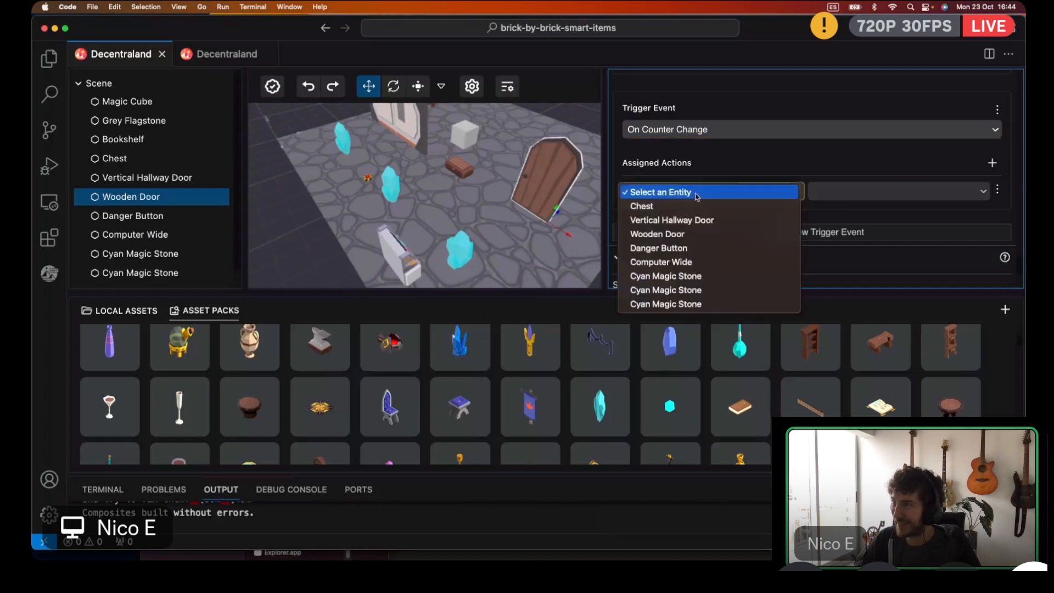
{"action": "left_click", "coordinate": [706, 162]}
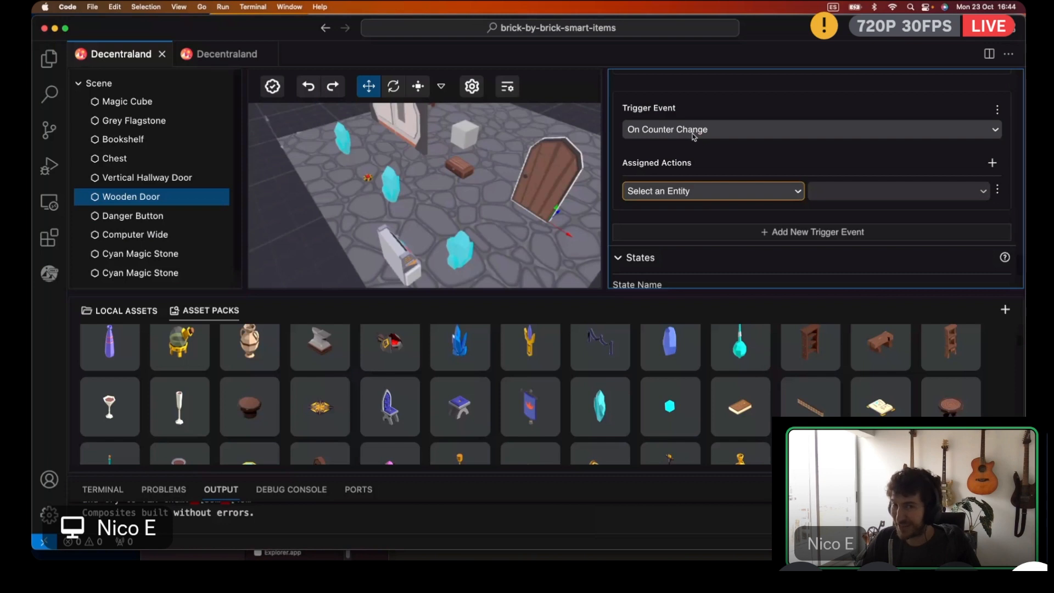
{"action": "scroll", "coordinate": [694, 158], "scroll_direction": "down", "scroll_amount": 1}
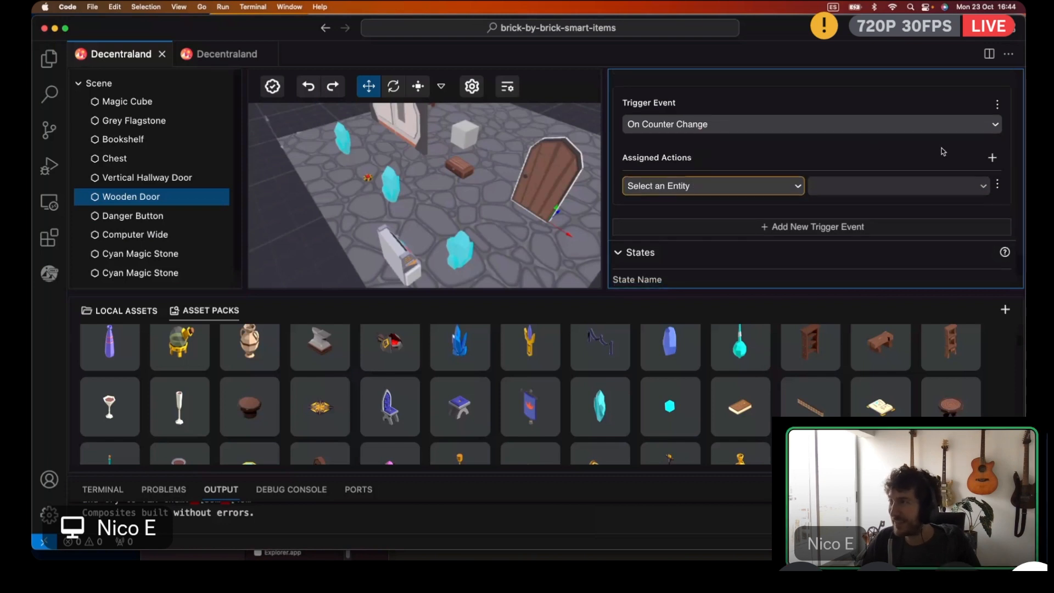
{"action": "left_click", "coordinate": [992, 157]}
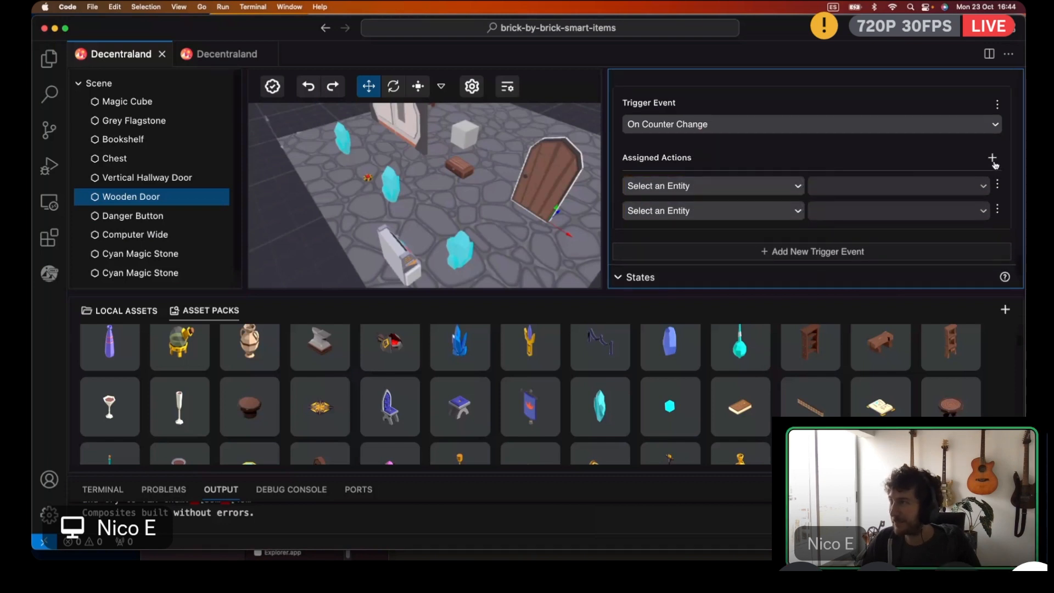
{"action": "left_click", "coordinate": [997, 209]}
{"action": "left_click", "coordinate": [969, 230]}
Add the trigger condition Wooden Door counter equals 3 to the On Counter Change event and assign the door's Open action
{"action": "left_click", "coordinate": [998, 104]}
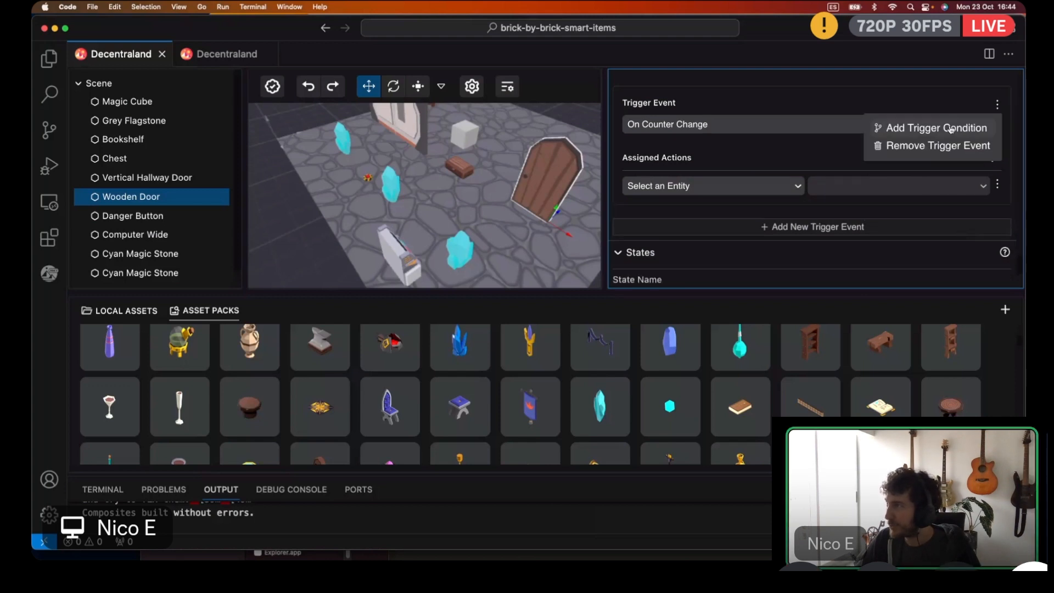
{"action": "left_click", "coordinate": [951, 128]}
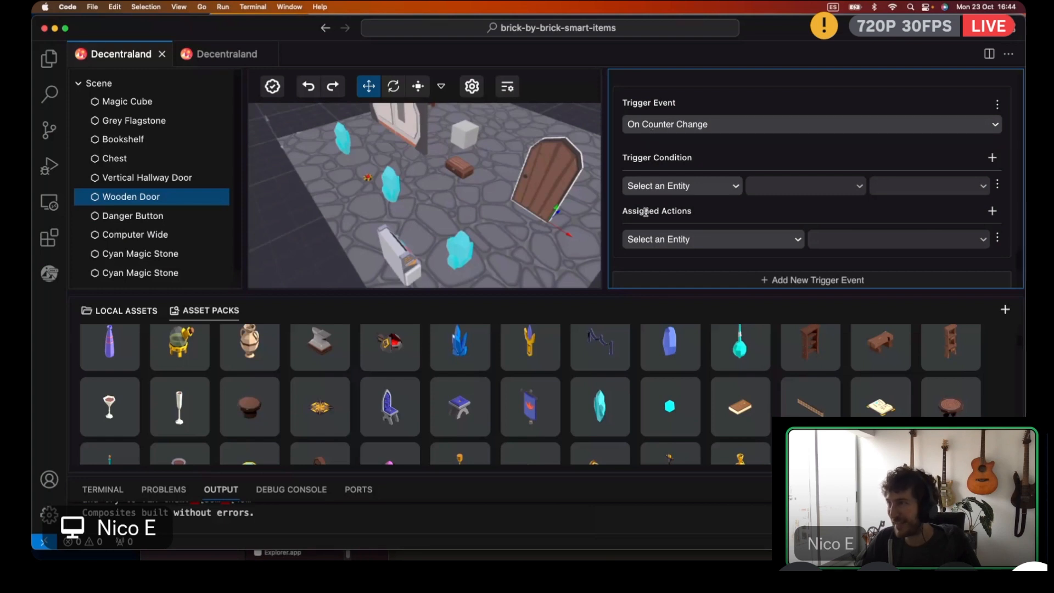
{"action": "left_click", "coordinate": [731, 239]}
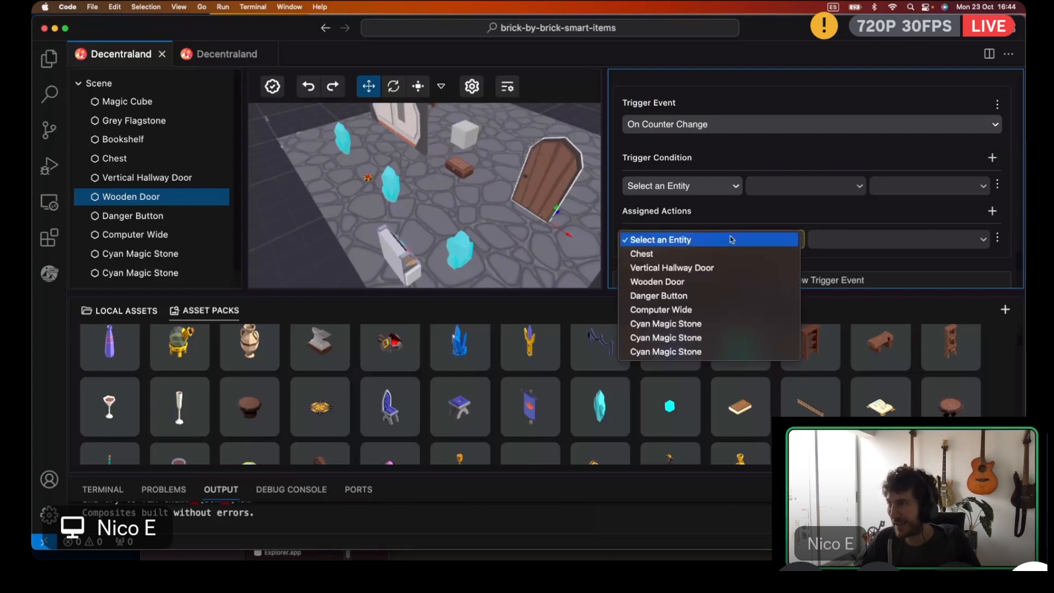
{"action": "left_click", "coordinate": [678, 203]}
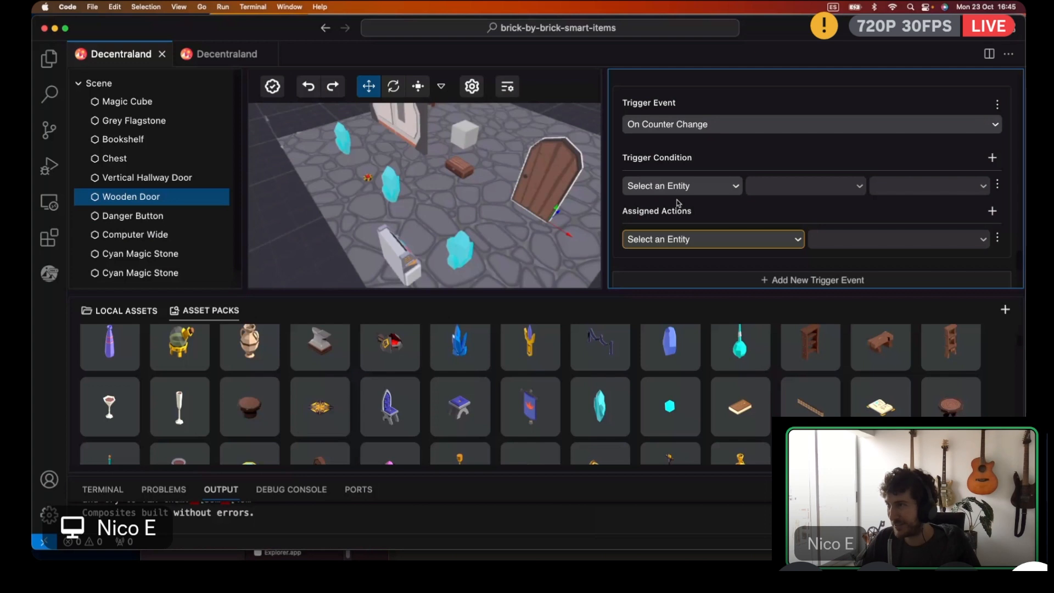
{"action": "left_click", "coordinate": [693, 186]}
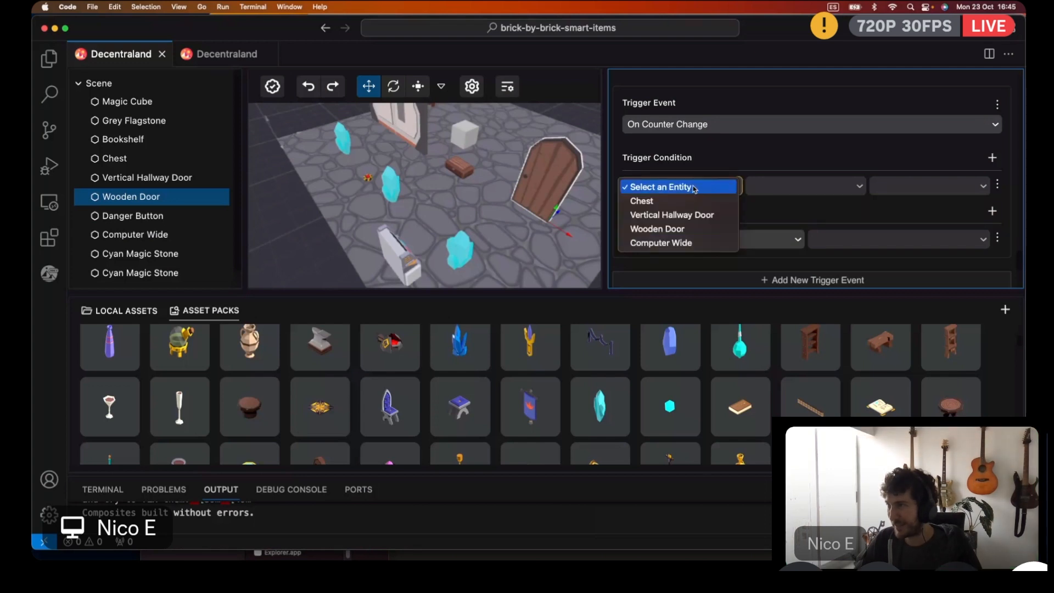
{"action": "left_click", "coordinate": [669, 234]}
{"action": "left_click", "coordinate": [791, 186]}
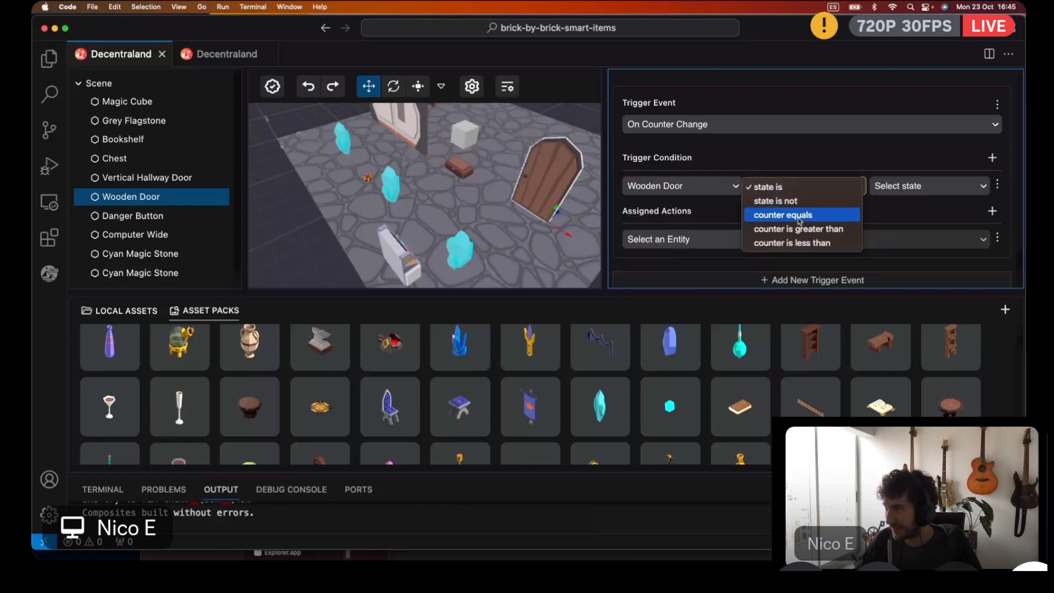
{"action": "left_click", "coordinate": [799, 216]}
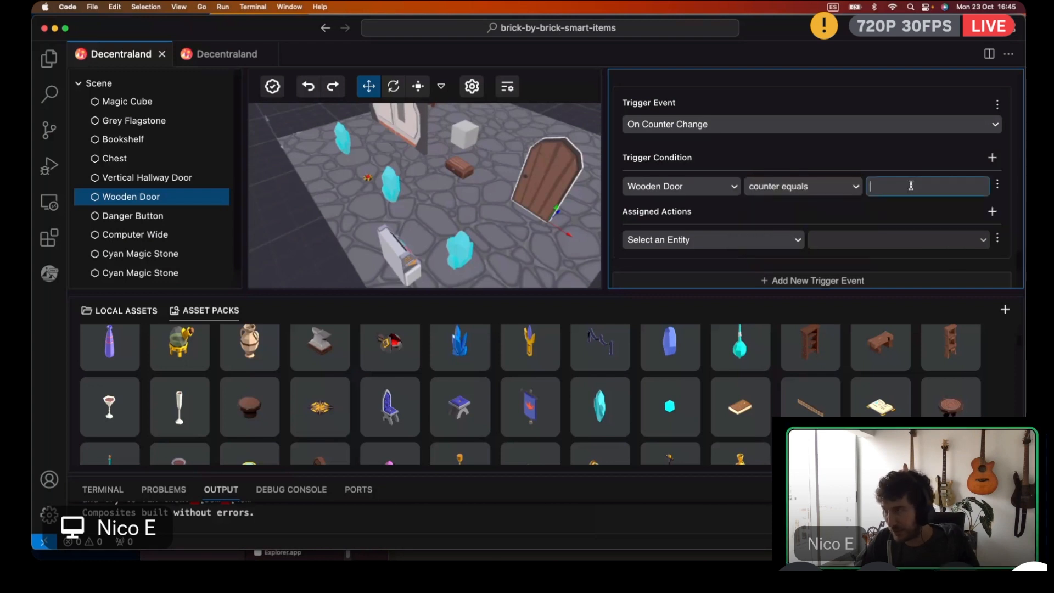
{"action": "type", "text": "3"}
{"action": "left_click", "coordinate": [773, 165]}
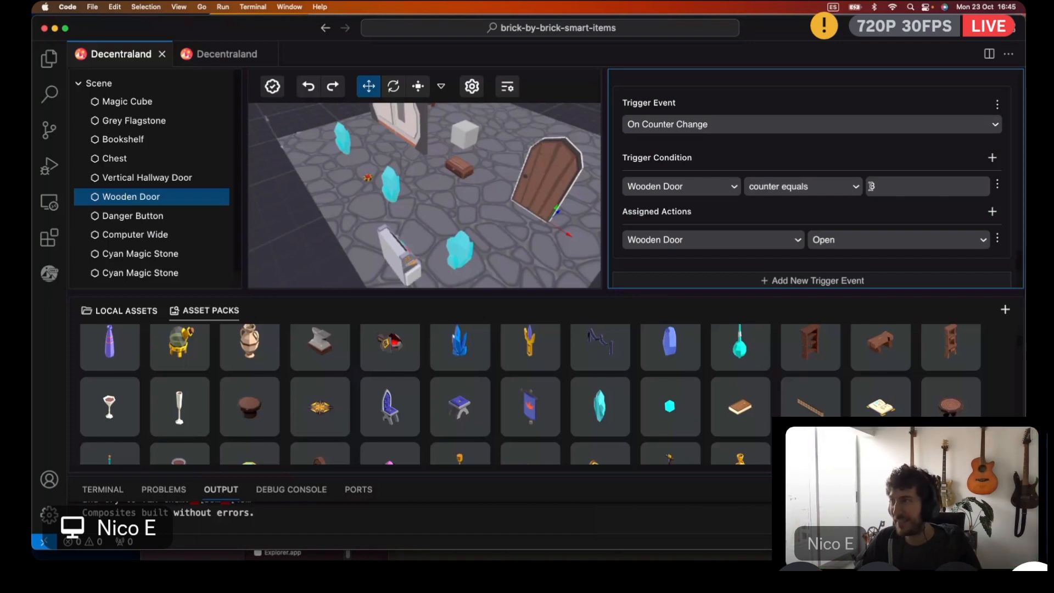
Walk the avatar past the Cyan Magic Stones to the Wooden Door in the scene preview to test the counter trigger
{"action": "left_click", "coordinate": [226, 53]}
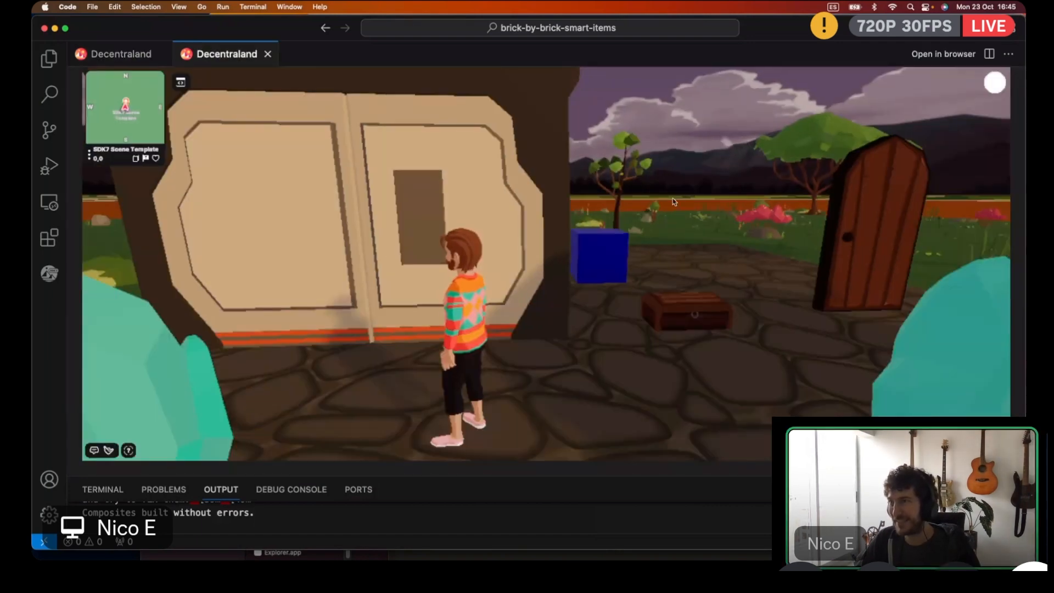
{"action": "left_click", "coordinate": [678, 197]}
{"action": "key", "text": "w"}
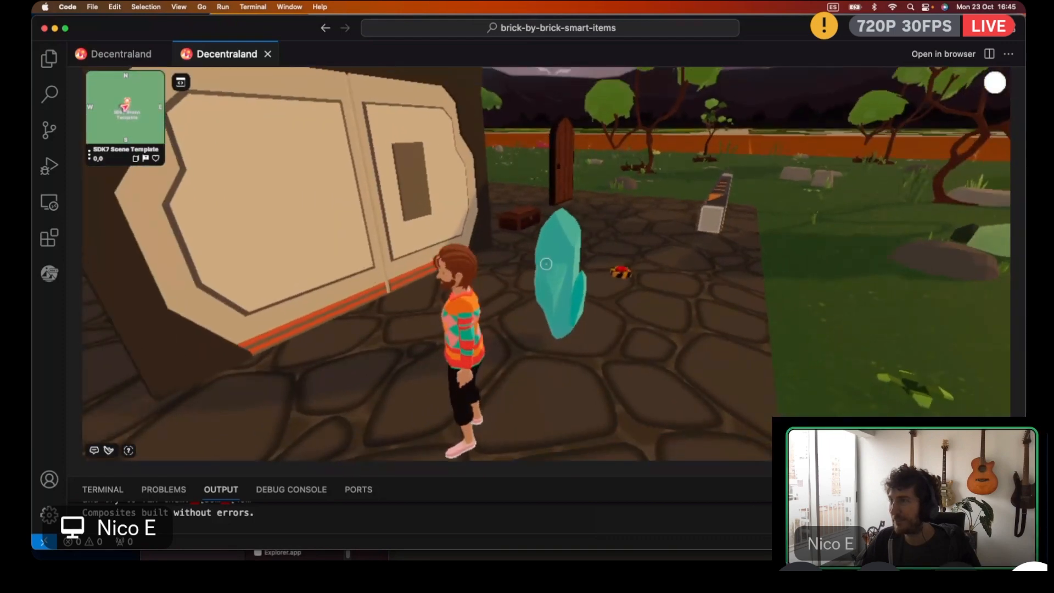
{"action": "key", "text": "w"}
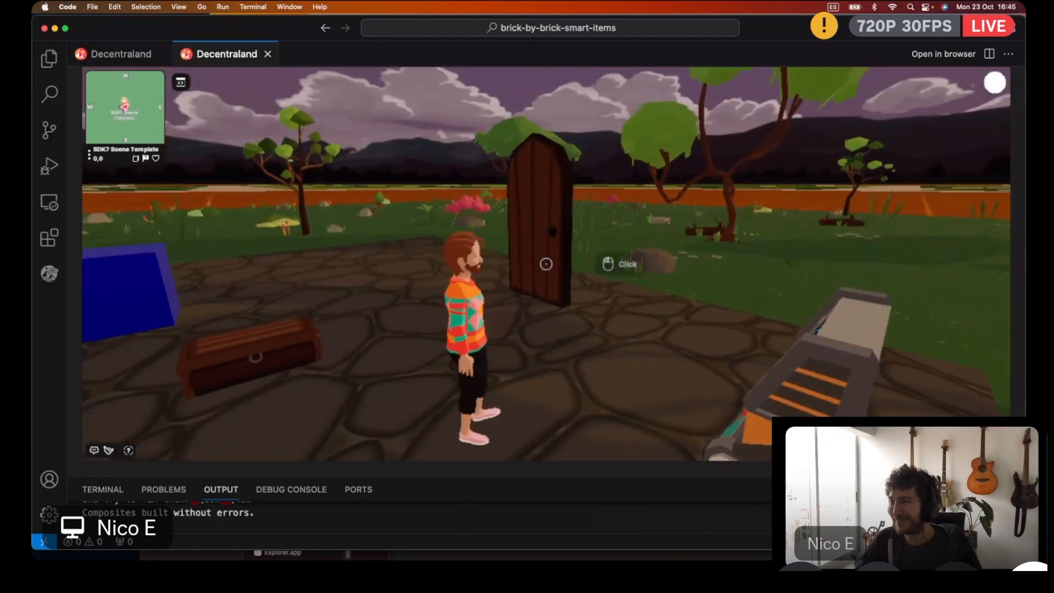
{"action": "key", "text": "Escape"}
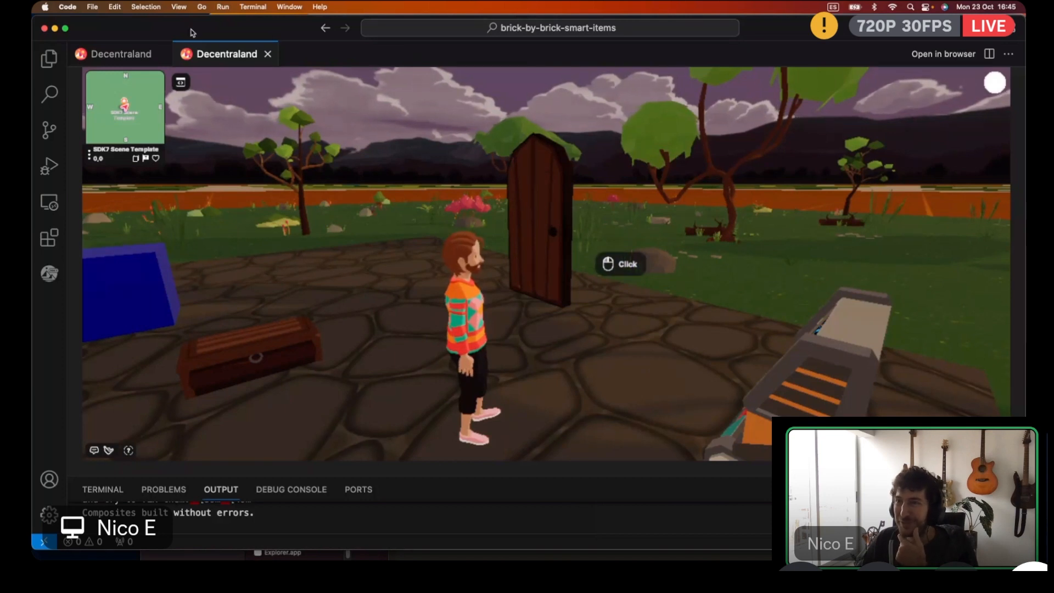
Return to the scene editor and open the import area for a new local asset
{"action": "left_click", "coordinate": [122, 54]}
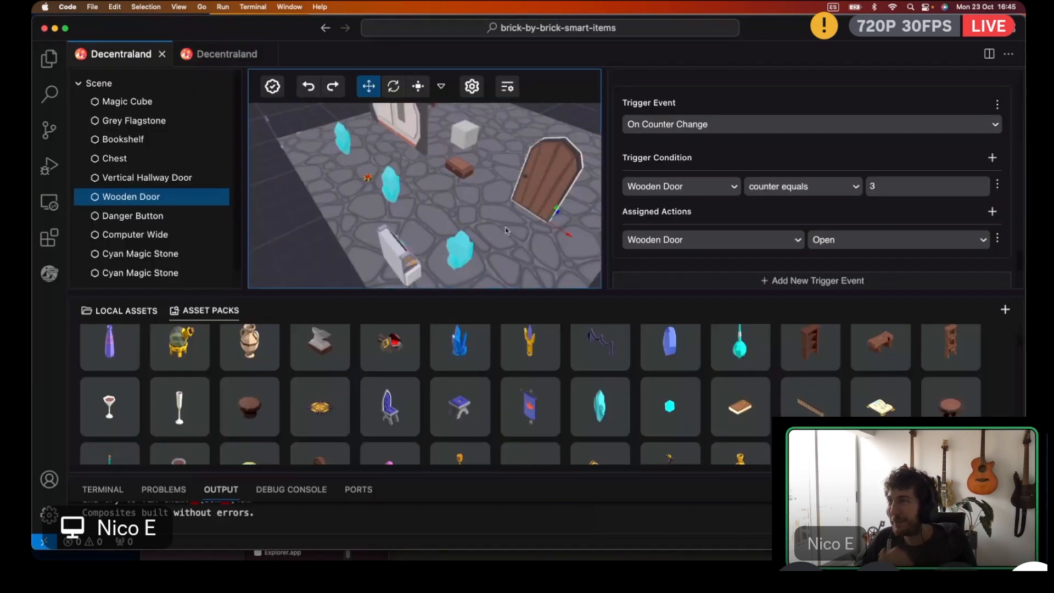
{"action": "left_click", "coordinate": [505, 230]}
{"action": "left_click_drag", "start_coordinate": [506, 231], "coordinate": [433, 127]}
{"action": "double_click", "coordinate": [523, 102]}
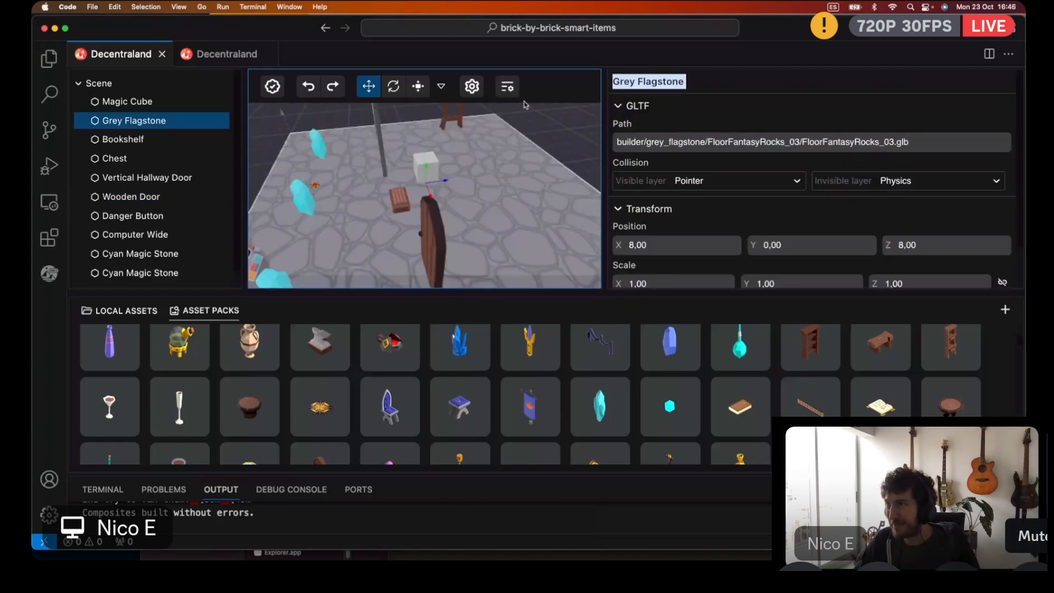
{"action": "left_click_drag", "start_coordinate": [547, 128], "coordinate": [377, 278]}
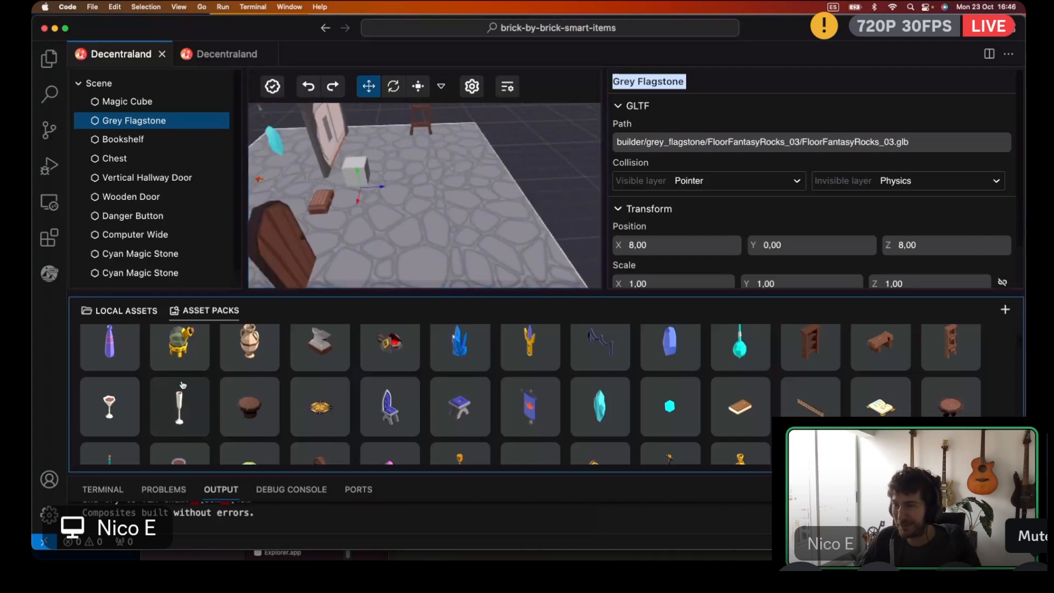
{"action": "scroll", "coordinate": [183, 385], "scroll_direction": "up", "scroll_amount": 5}
{"action": "scroll", "coordinate": [330, 389], "scroll_direction": "down", "scroll_amount": 5}
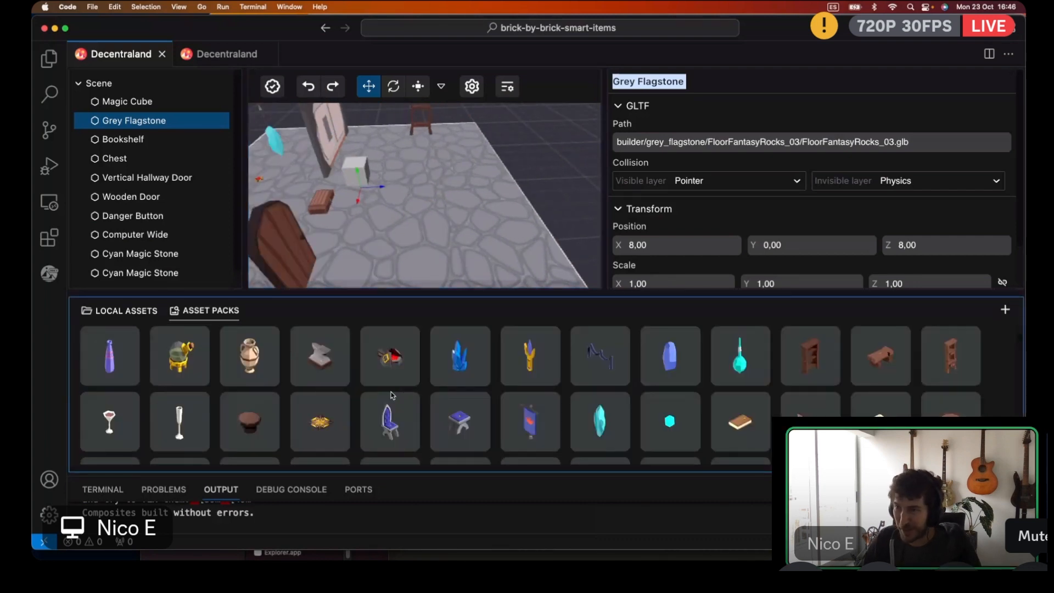
{"action": "scroll", "coordinate": [275, 393], "scroll_direction": "down", "scroll_amount": 1}
{"action": "left_click", "coordinate": [126, 310]}
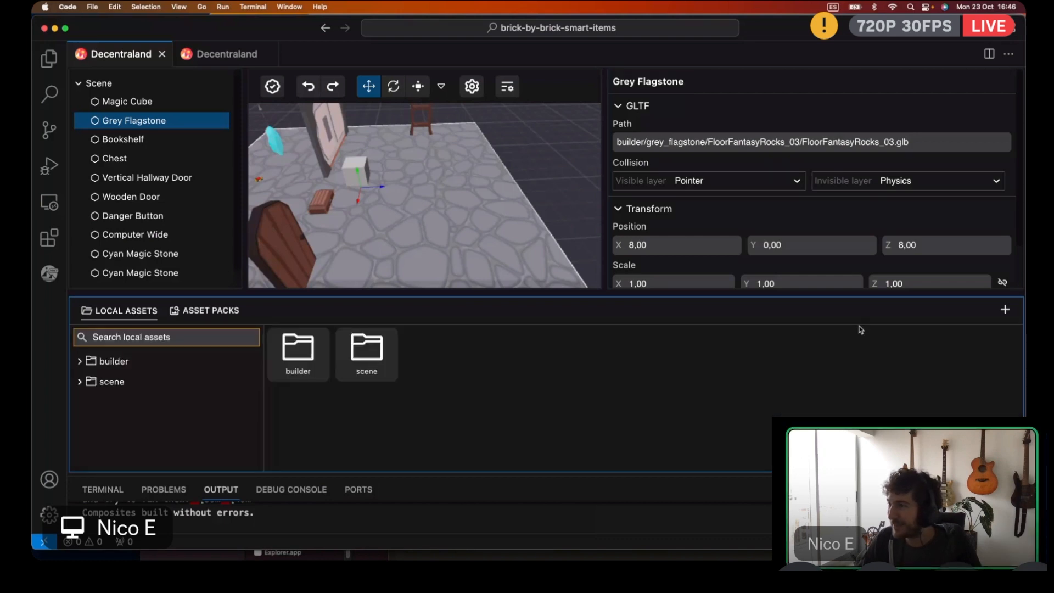
{"action": "left_click", "coordinate": [1005, 309]}
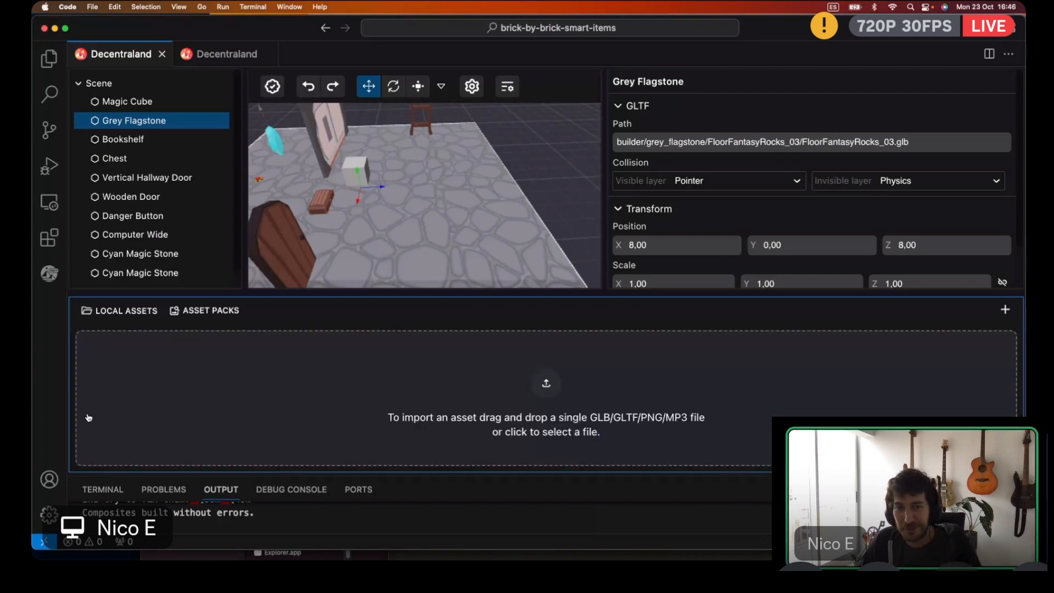
Switch to Finder and open the ECS folder of scenes inside github to look for a model
{"action": "key", "text": "super+Tab"}
{"action": "left_click_drag", "start_coordinate": [288, 176], "coordinate": [337, 183]}
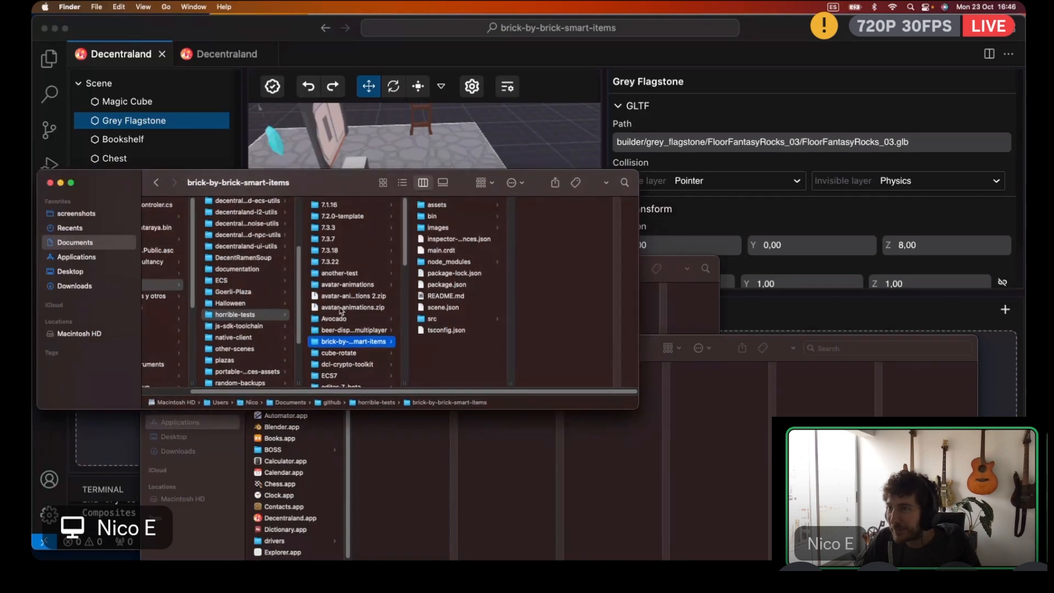
{"action": "scroll", "coordinate": [343, 320], "scroll_direction": "down", "scroll_amount": 3}
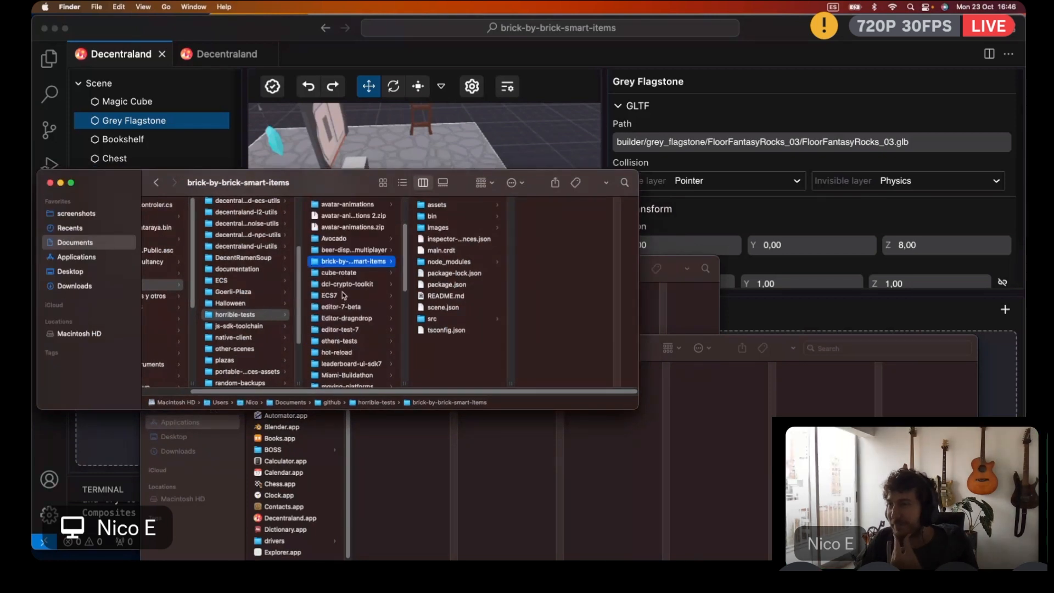
{"action": "left_click", "coordinate": [342, 296]}
{"action": "scroll", "coordinate": [341, 296], "scroll_direction": "up", "scroll_amount": 3}
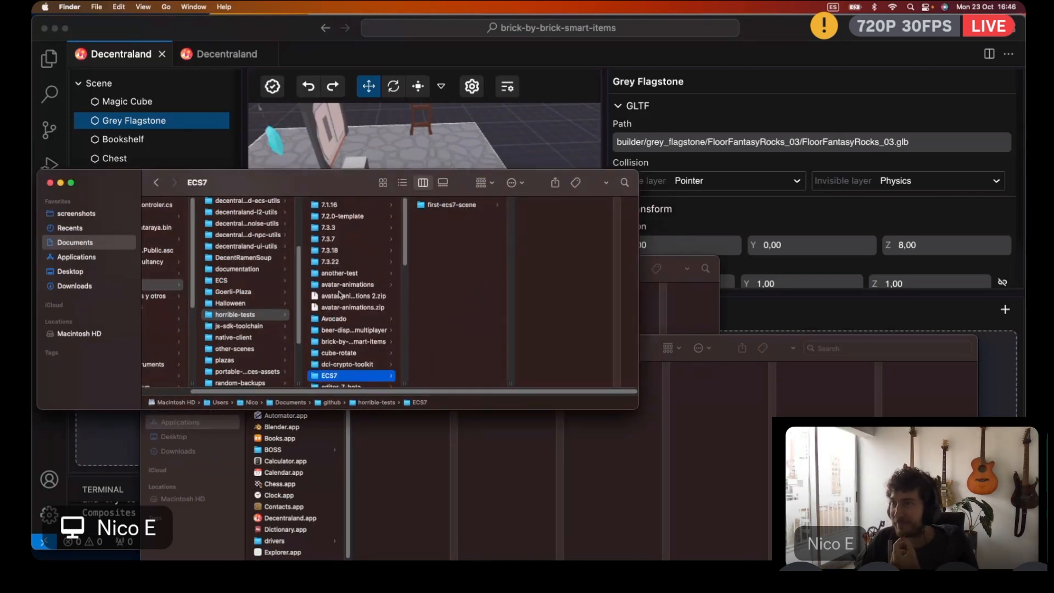
{"action": "scroll", "coordinate": [344, 302], "scroll_direction": "down", "scroll_amount": 2}
{"action": "left_click", "coordinate": [219, 280]}
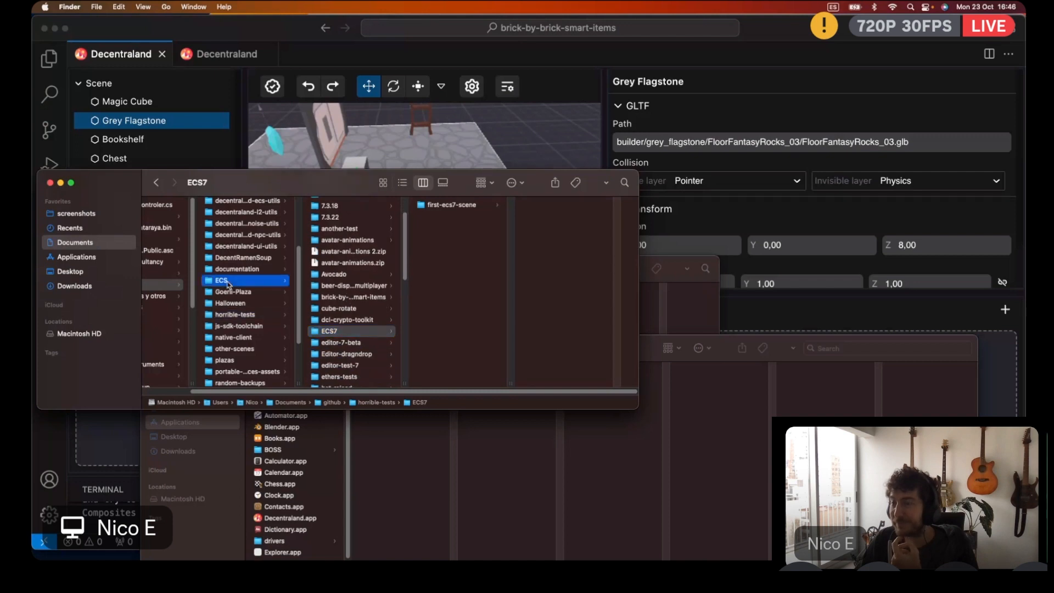
Look through the scene folders inside ECS for a model to import and open the Puffer project's models folder
{"action": "scroll", "coordinate": [367, 300], "scroll_direction": "down", "scroll_amount": 10}
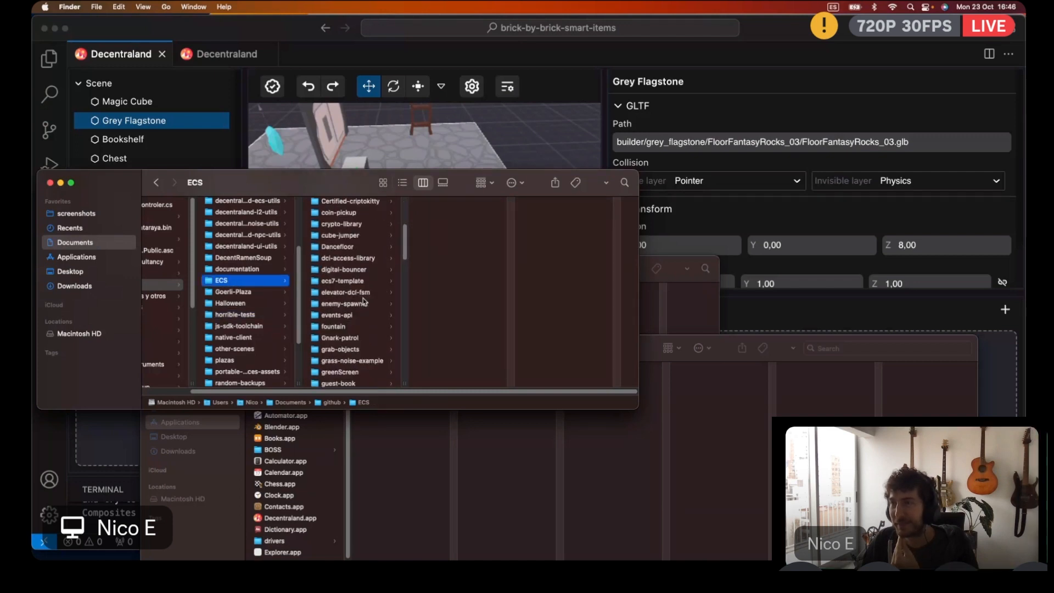
{"action": "scroll", "coordinate": [364, 302], "scroll_direction": "down", "scroll_amount": 3}
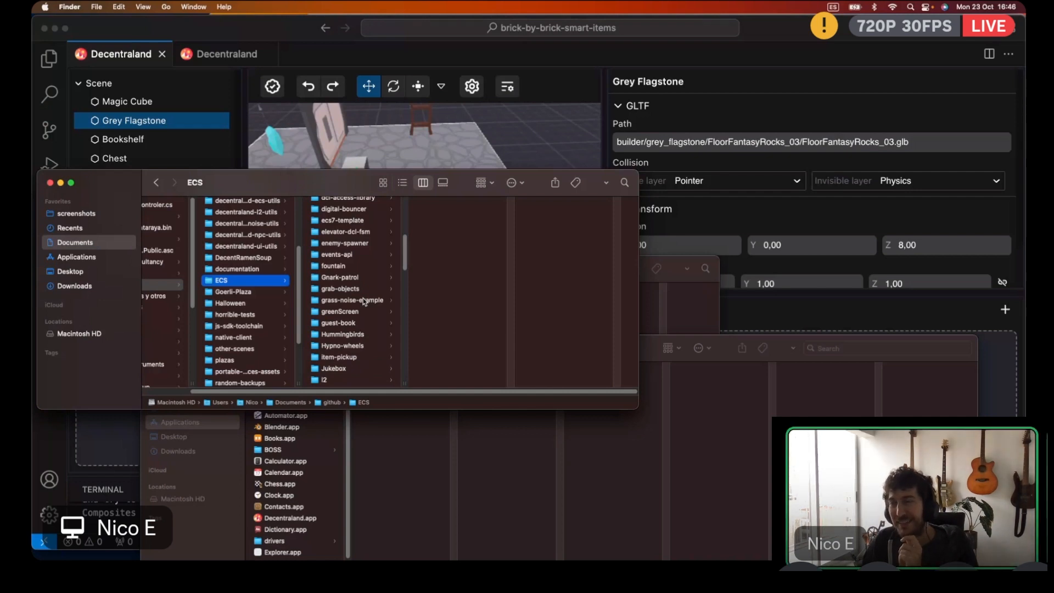
{"action": "scroll", "coordinate": [365, 301], "scroll_direction": "up", "scroll_amount": 12}
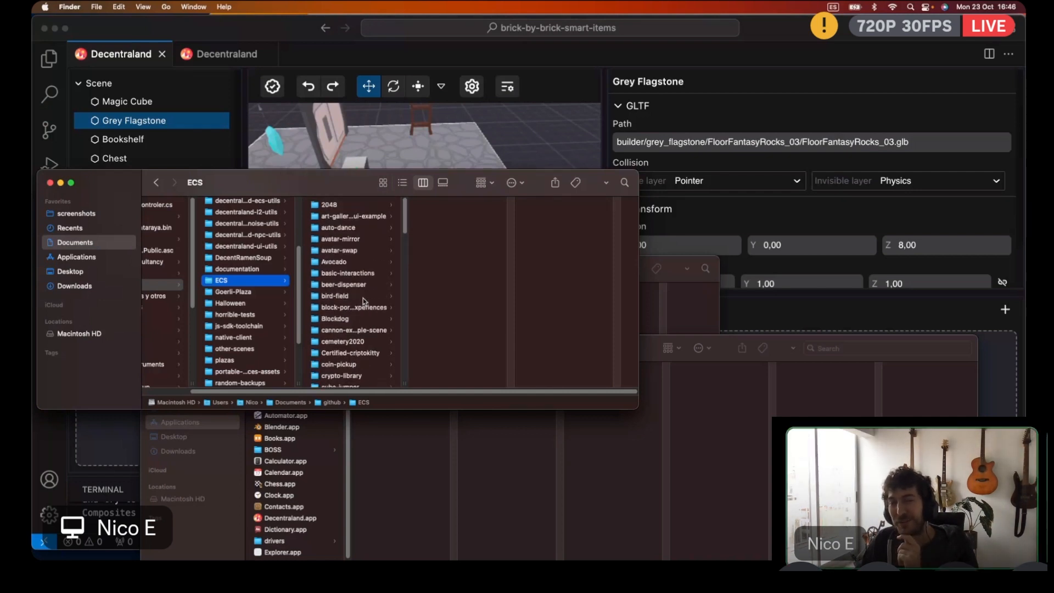
{"action": "scroll", "coordinate": [365, 301], "scroll_direction": "down", "scroll_amount": 3}
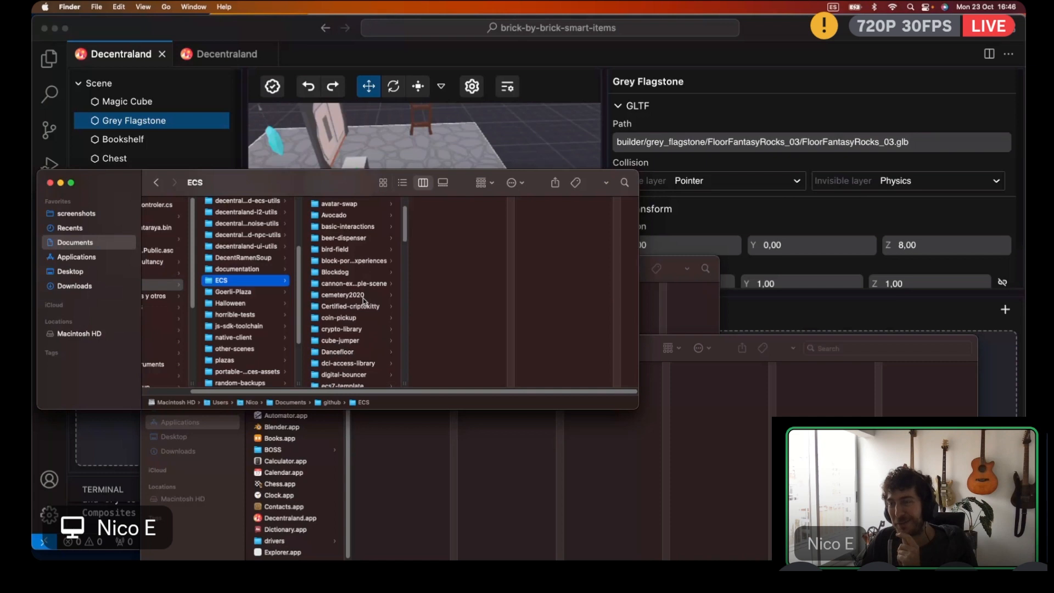
{"action": "scroll", "coordinate": [365, 301], "scroll_direction": "down", "scroll_amount": 4}
{"action": "scroll", "coordinate": [364, 300], "scroll_direction": "down", "scroll_amount": 10}
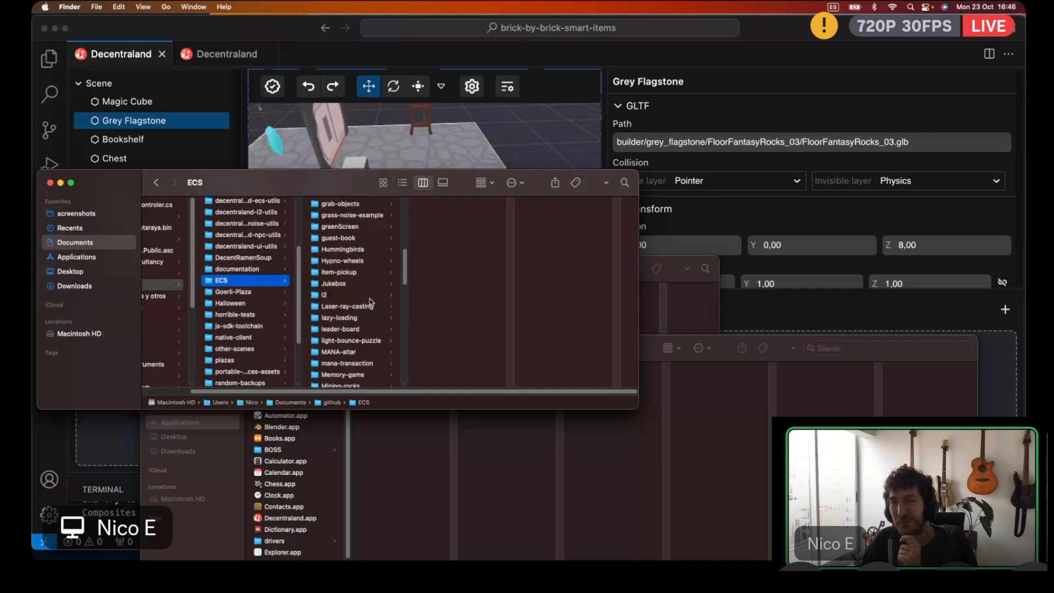
{"action": "scroll", "coordinate": [361, 316], "scroll_direction": "up", "scroll_amount": 5}
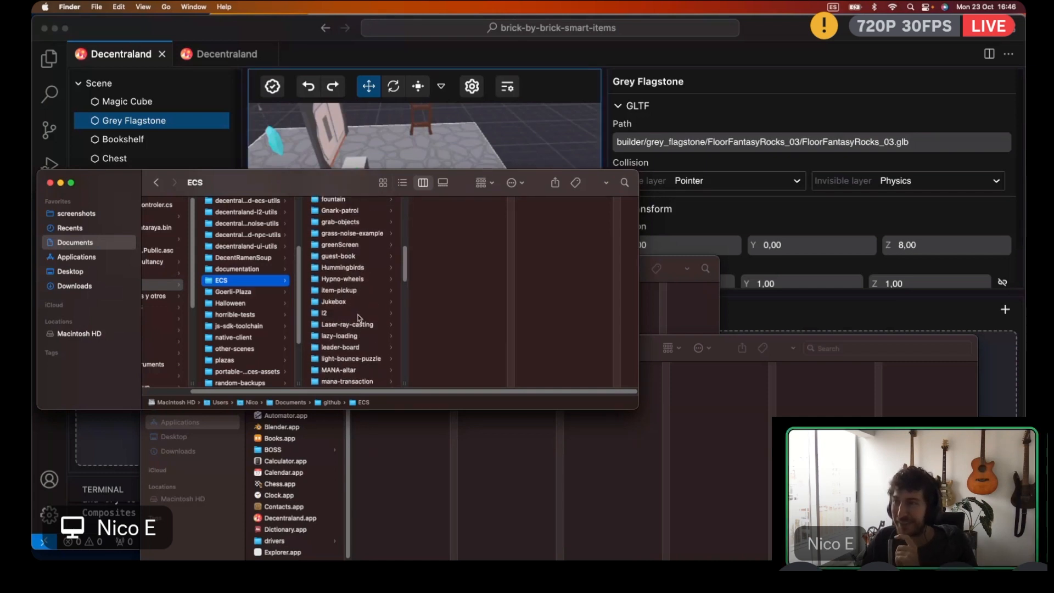
{"action": "scroll", "coordinate": [357, 317], "scroll_direction": "up", "scroll_amount": 7}
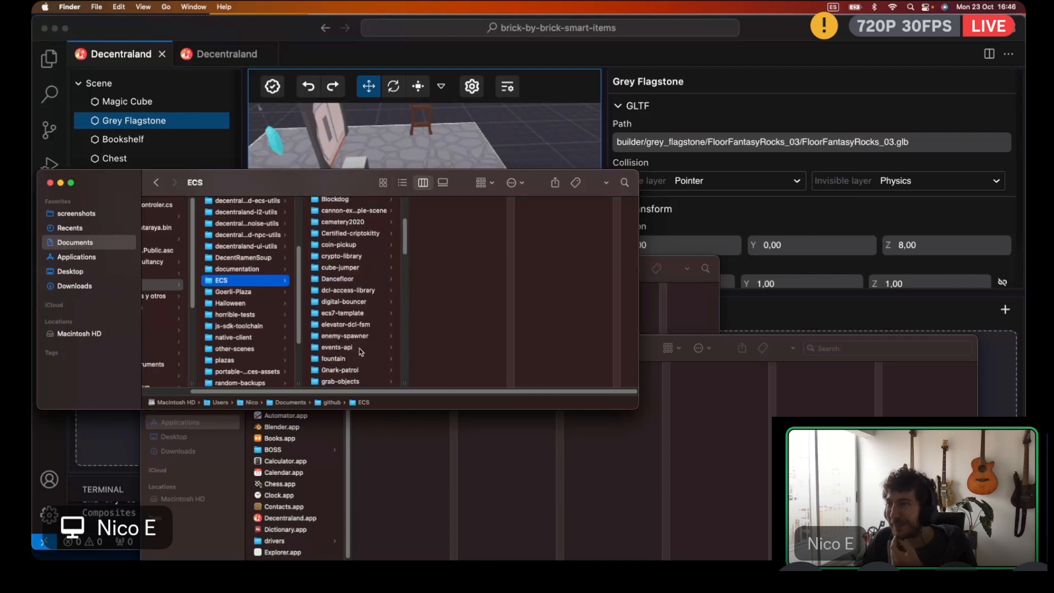
{"action": "scroll", "coordinate": [359, 351], "scroll_direction": "down", "scroll_amount": 6}
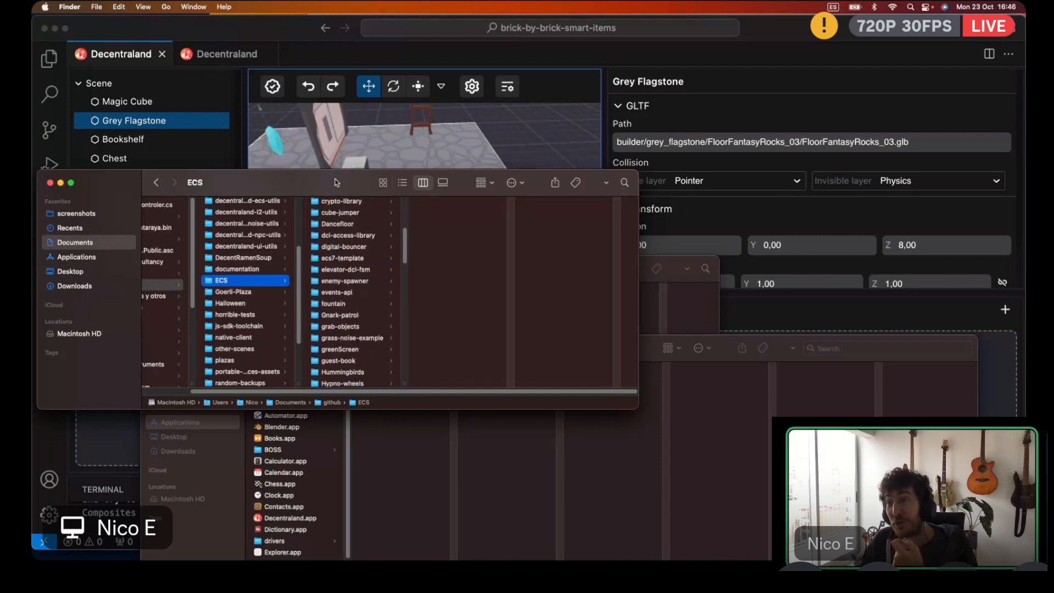
{"action": "mouse_move", "coordinate": [337, 183]}
{"action": "left_mouse_down"}
{"action": "mouse_move", "coordinate": [360, 194]}
{"action": "mouse_move", "coordinate": [334, 180]}
{"action": "left_mouse_up"}
{"action": "scroll", "coordinate": [344, 271], "scroll_direction": "up", "scroll_amount": 5}
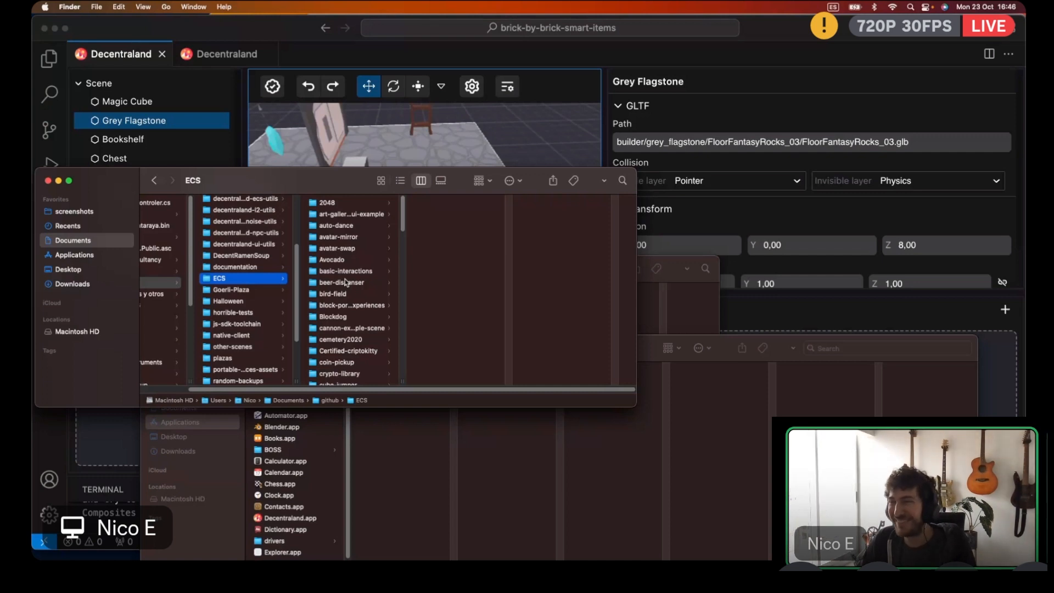
{"action": "scroll", "coordinate": [346, 282], "scroll_direction": "down", "scroll_amount": 3}
{"action": "scroll", "coordinate": [349, 293], "scroll_direction": "down", "scroll_amount": 5}
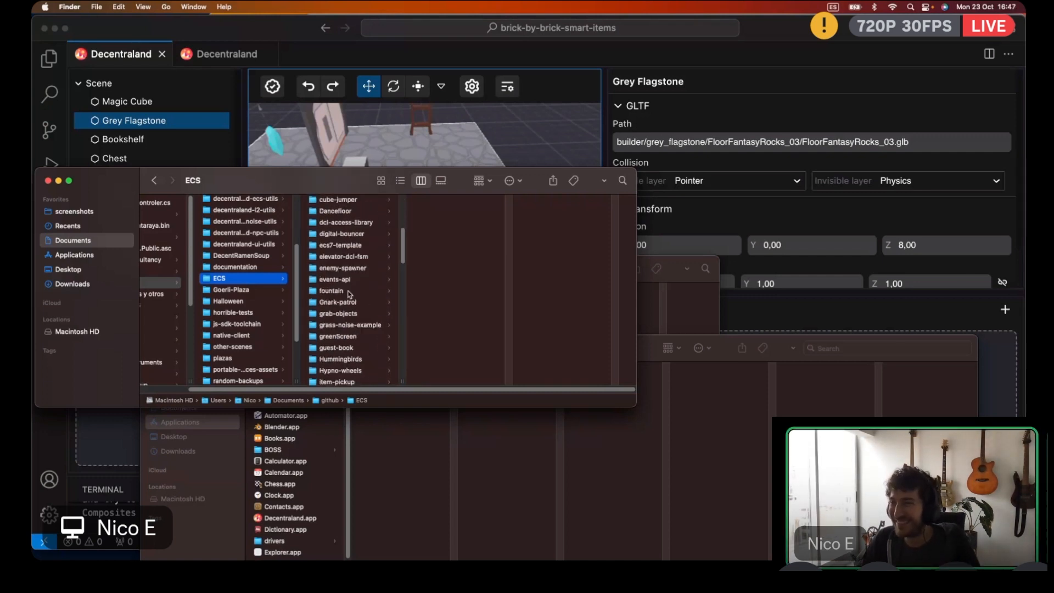
{"action": "scroll", "coordinate": [351, 310], "scroll_direction": "down", "scroll_amount": 4}
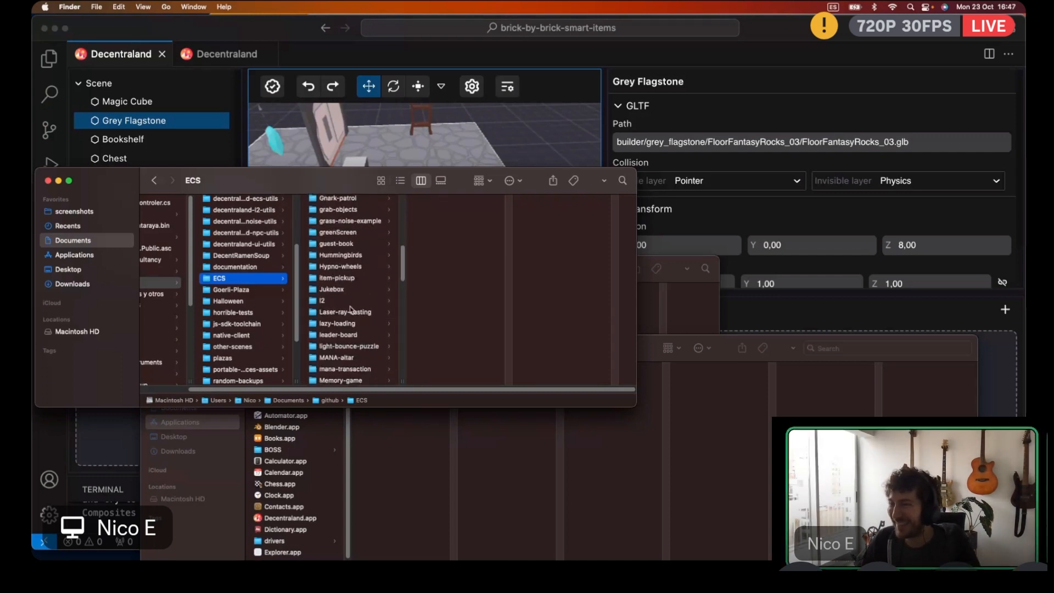
{"action": "scroll", "coordinate": [351, 310], "scroll_direction": "down", "scroll_amount": 2}
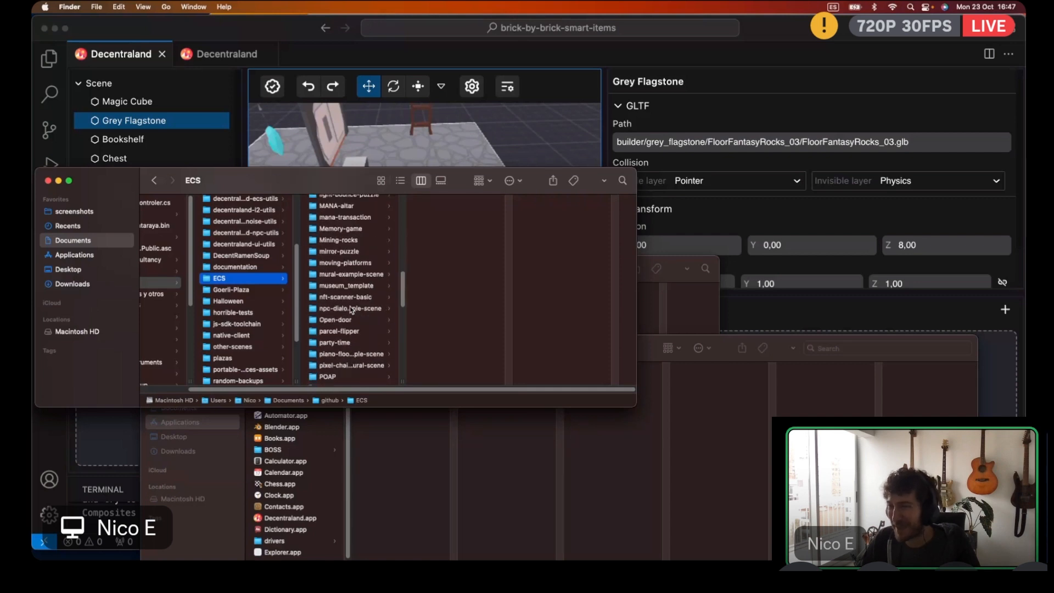
{"action": "scroll", "coordinate": [351, 310], "scroll_direction": "down", "scroll_amount": 1}
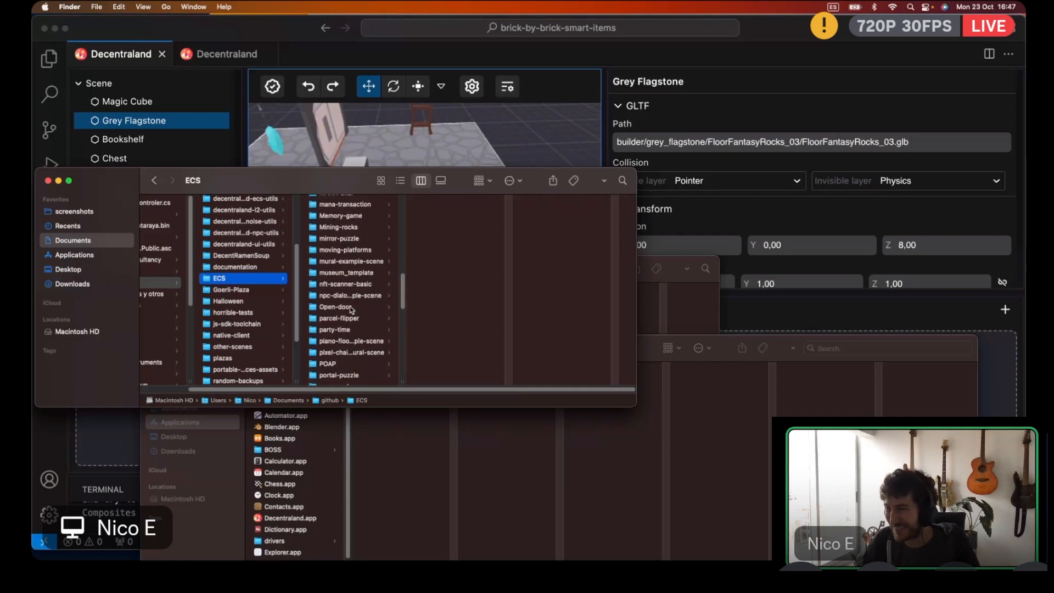
{"action": "scroll", "coordinate": [351, 310], "scroll_direction": "down", "scroll_amount": 2}
{"action": "scroll", "coordinate": [351, 310], "scroll_direction": "up", "scroll_amount": 3}
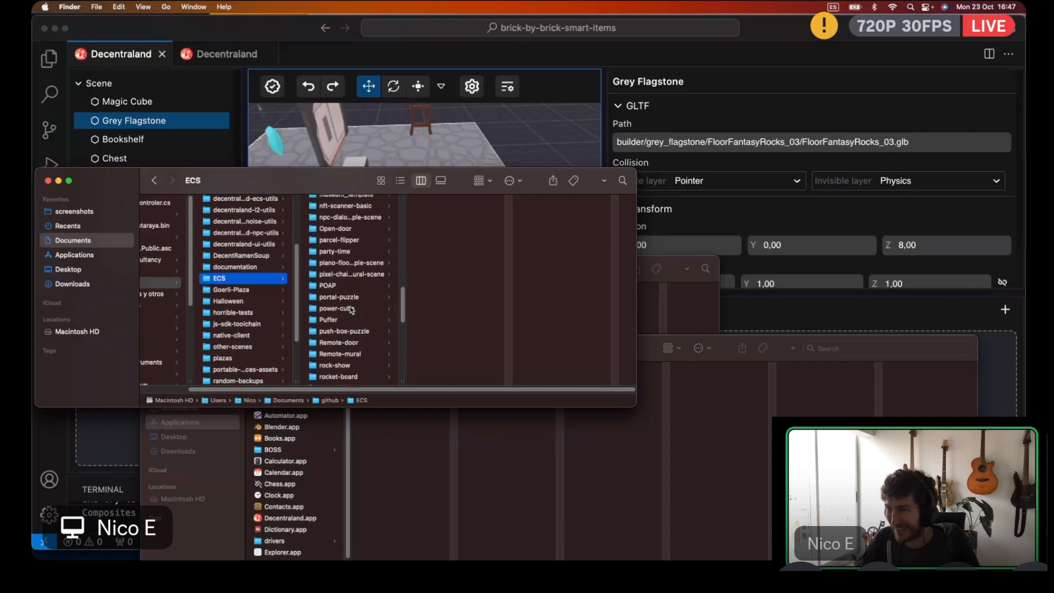
{"action": "scroll", "coordinate": [351, 310], "scroll_direction": "up", "scroll_amount": 4}
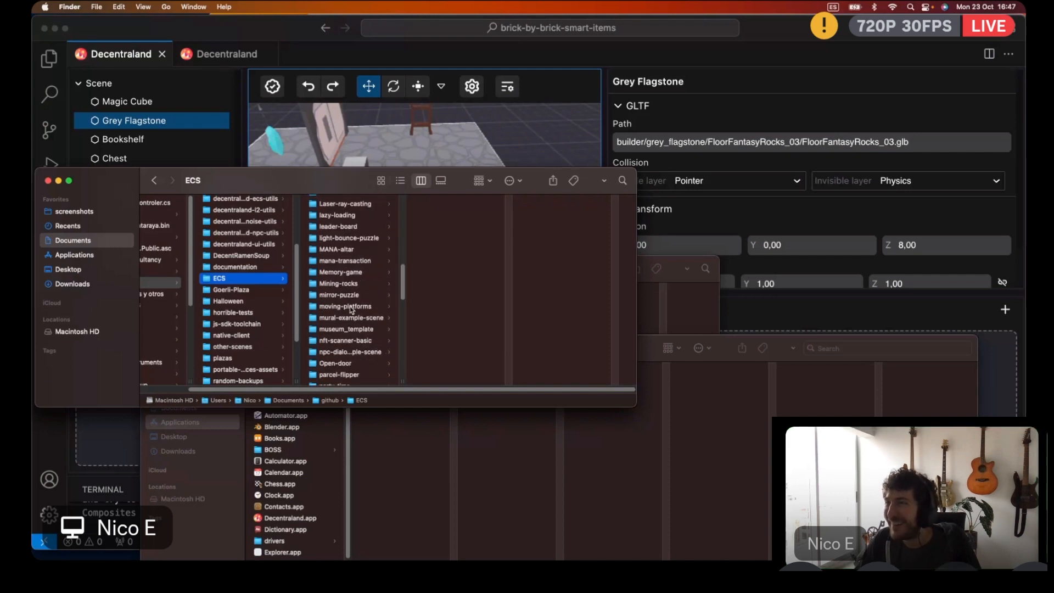
{"action": "scroll", "coordinate": [351, 310], "scroll_direction": "up", "scroll_amount": 3}
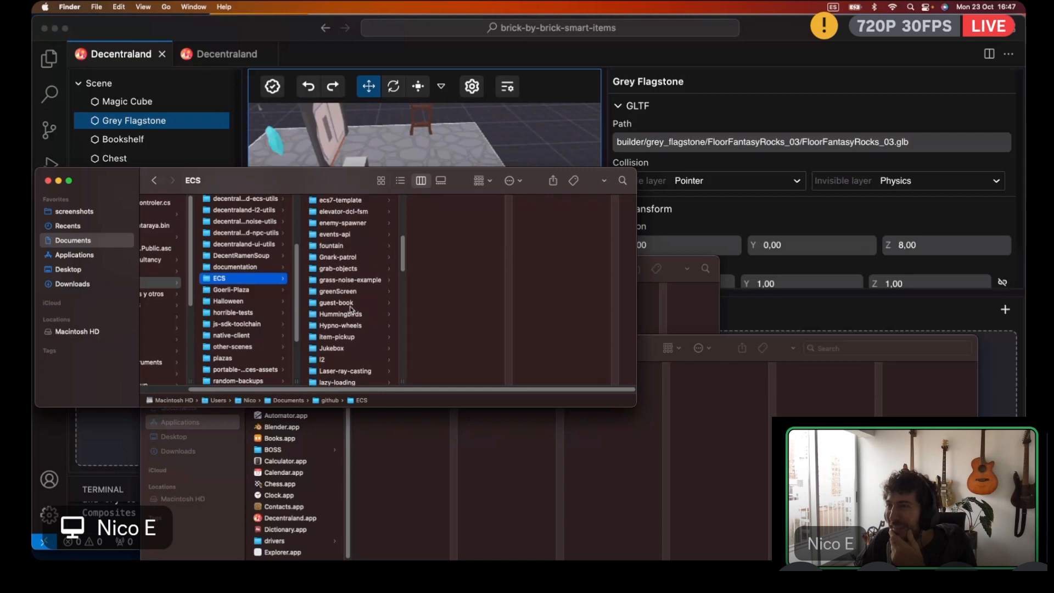
{"action": "scroll", "coordinate": [351, 310], "scroll_direction": "up", "scroll_amount": 1}
{"action": "scroll", "coordinate": [527, 297], "scroll_direction": "down", "scroll_amount": 5}
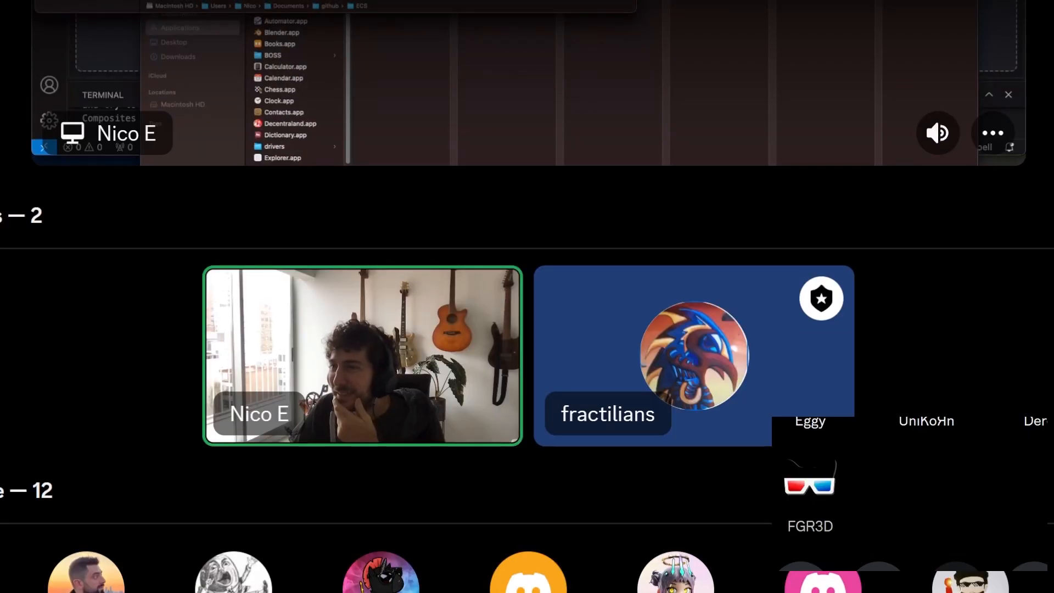
{"action": "scroll", "coordinate": [527, 297], "scroll_direction": "up", "scroll_amount": 5}
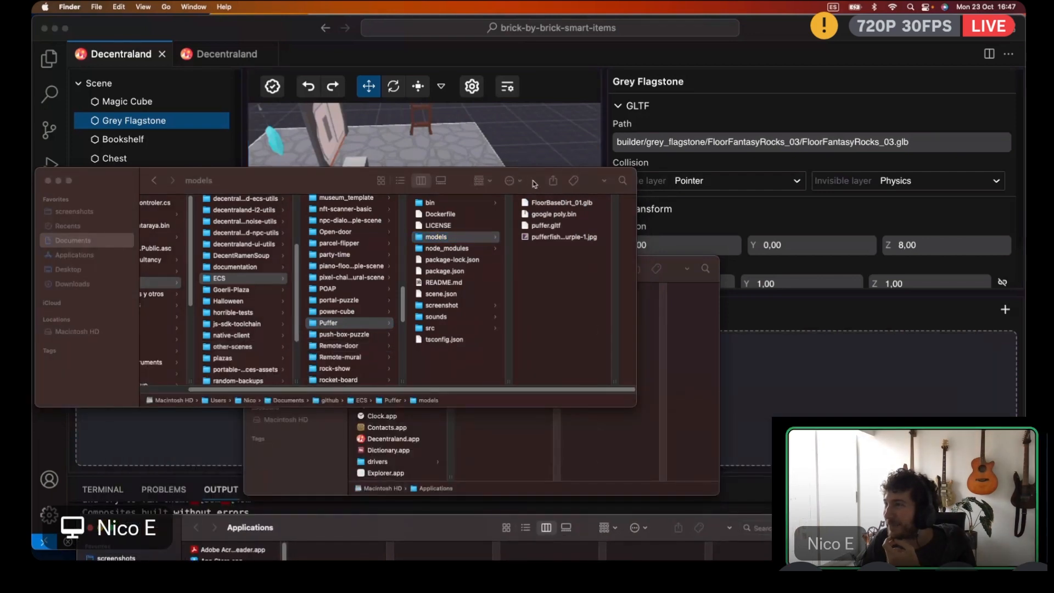
Try to import puffer.gltf from Finder into the scene's local assets, and close the file's editor tab
{"action": "left_click", "coordinate": [570, 188]}
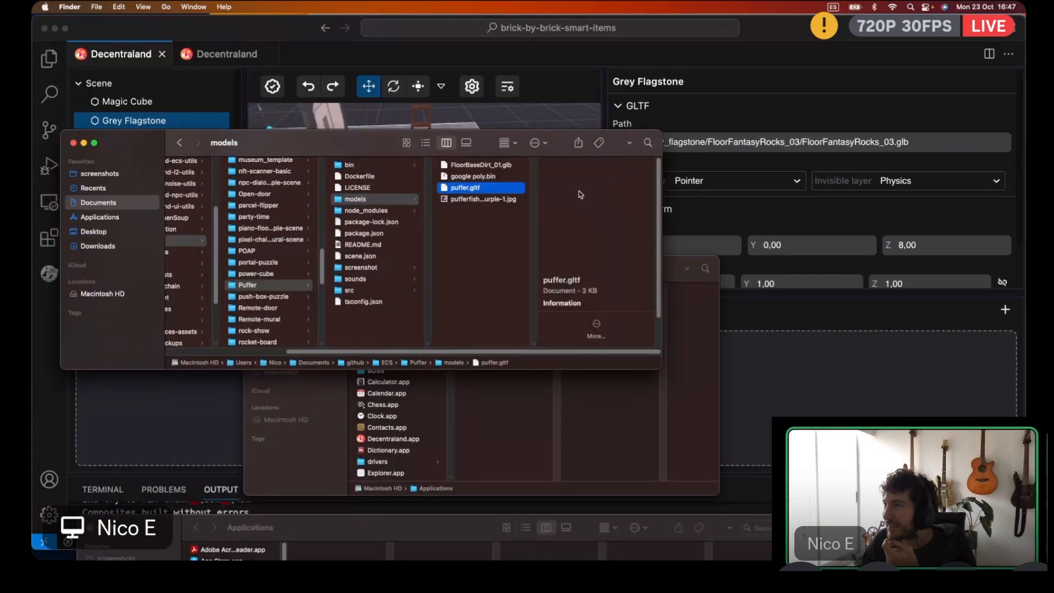
{"action": "left_click_drag", "start_coordinate": [481, 194], "coordinate": [784, 377]}
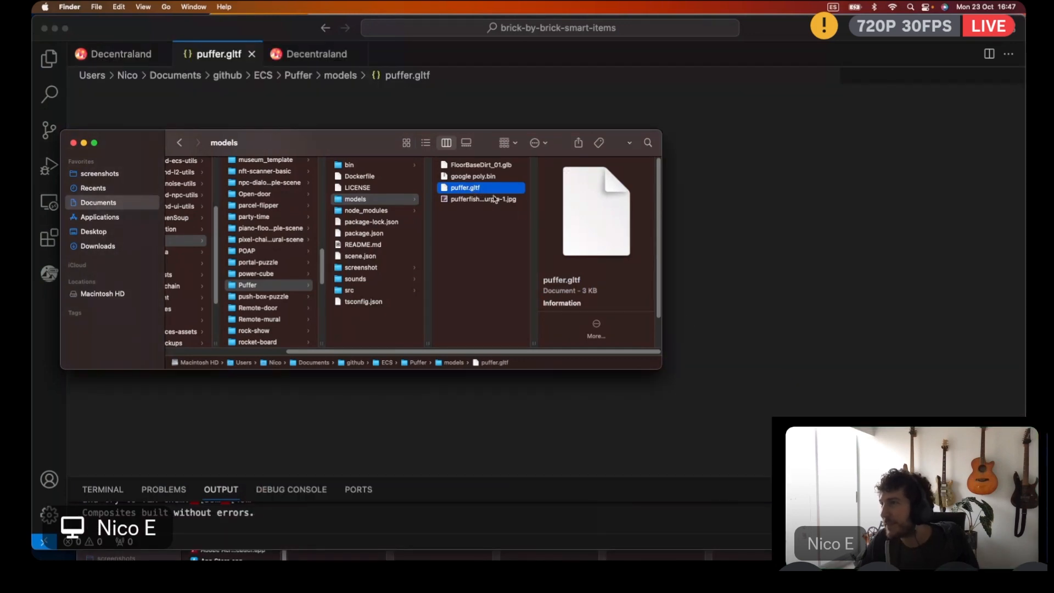
{"action": "left_click", "coordinate": [248, 55]}
{"action": "left_click", "coordinate": [251, 54]}
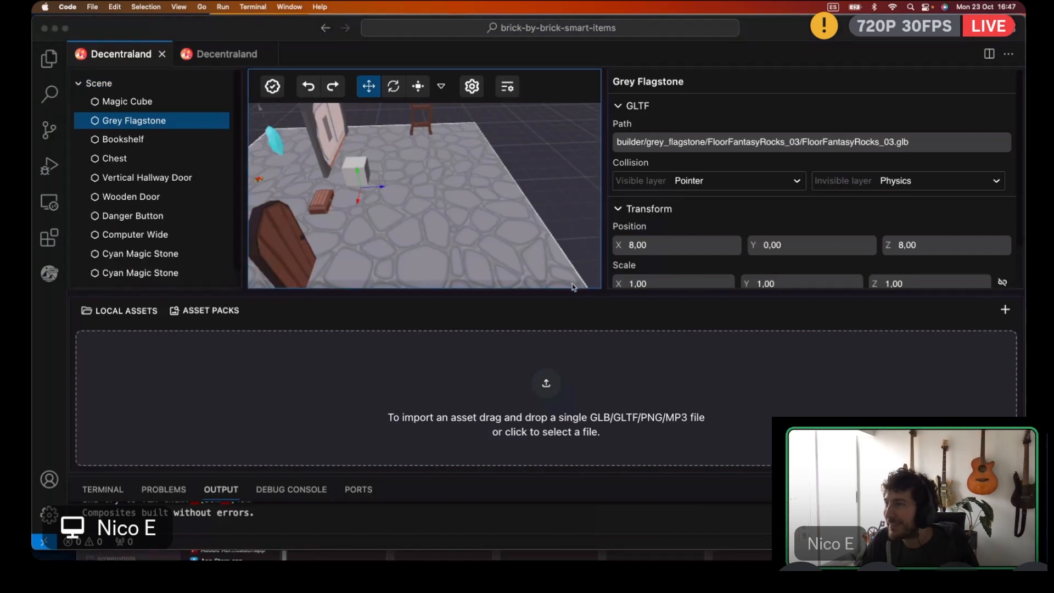
Try to import puffer.gltf together with its pufferfish image, cancel the file picker and close both files' editor tabs
{"action": "key", "text": "super+Tab"}
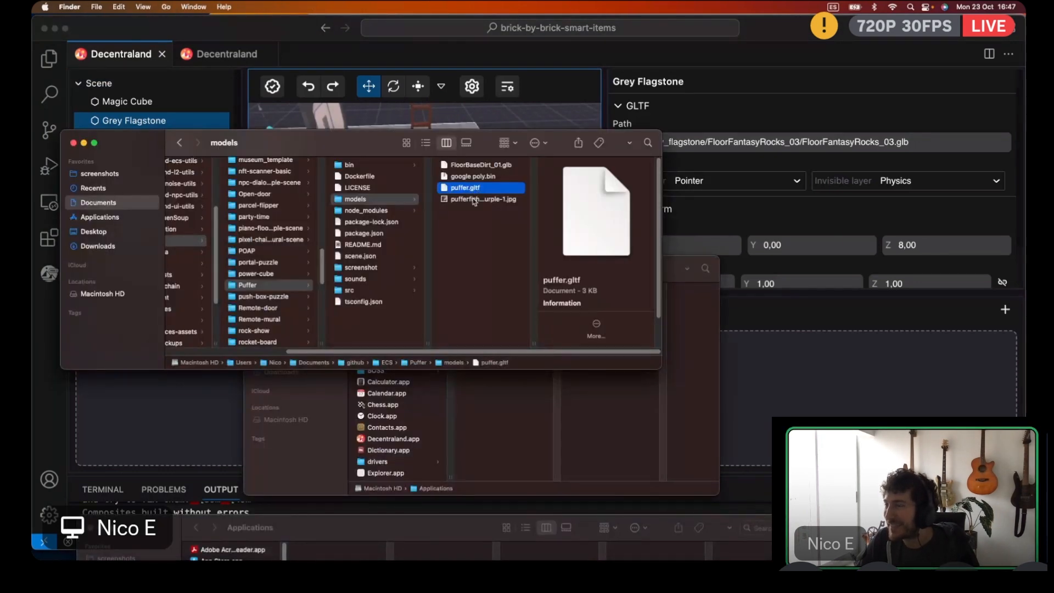
{"action": "left_click", "coordinate": [473, 200], "text": "shift"}
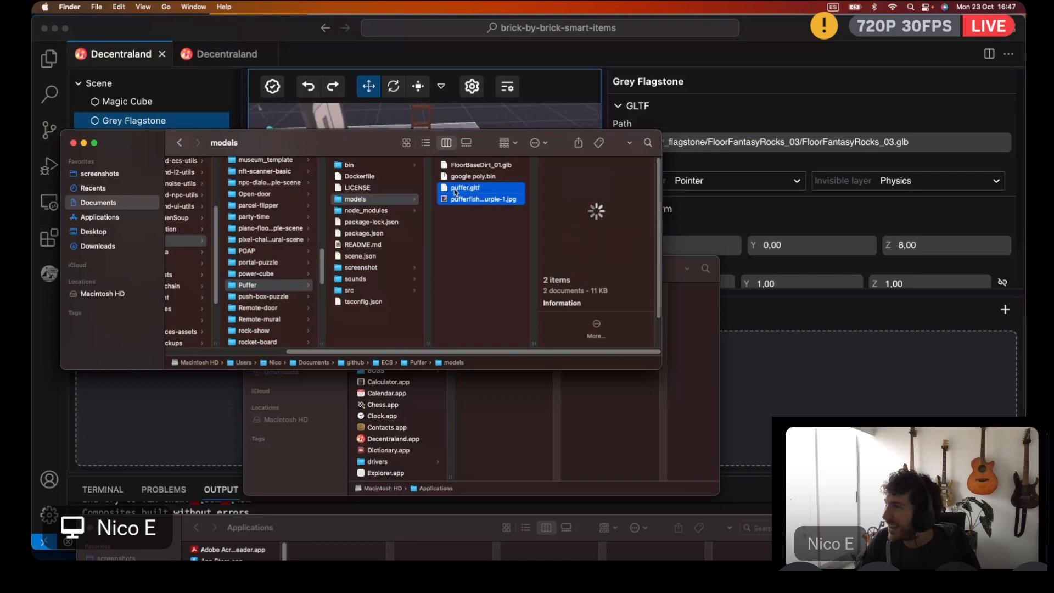
{"action": "left_click", "coordinate": [792, 338]}
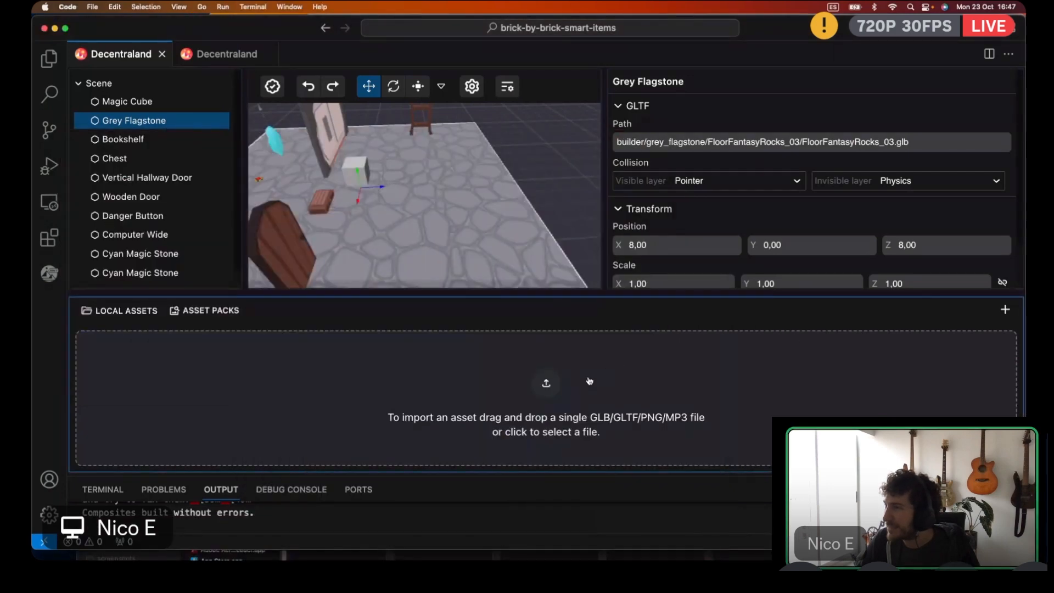
{"action": "key", "text": "super+Tab"}
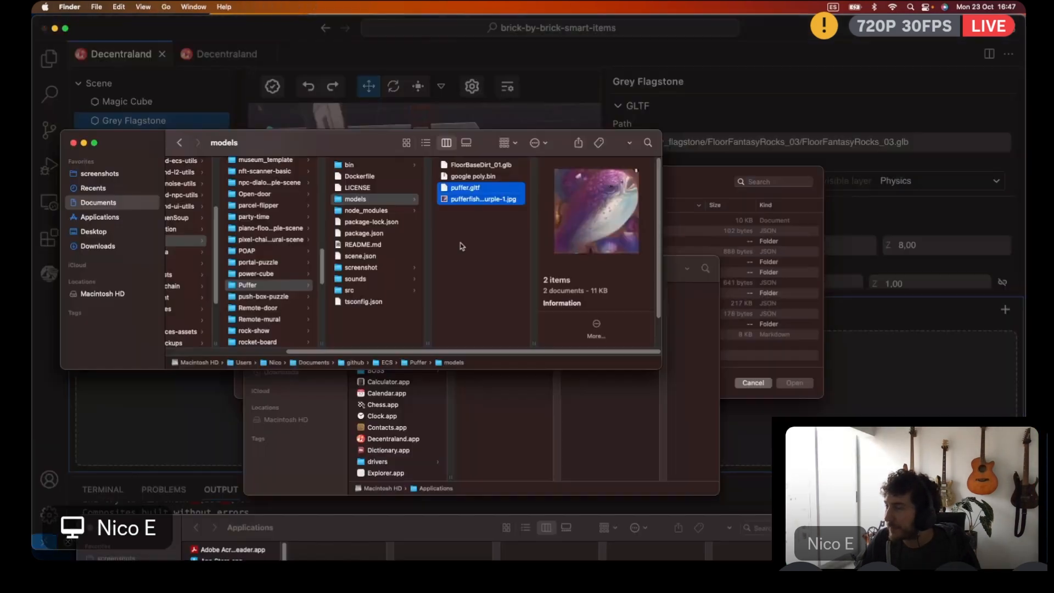
{"action": "left_click_drag", "start_coordinate": [466, 194], "coordinate": [683, 430]}
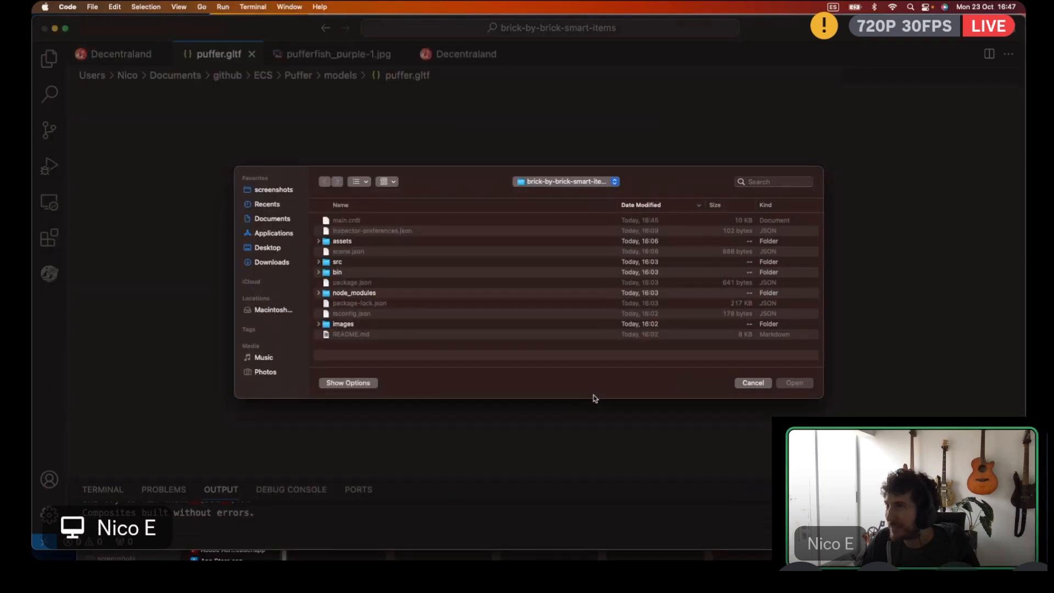
{"action": "left_click", "coordinate": [753, 383]}
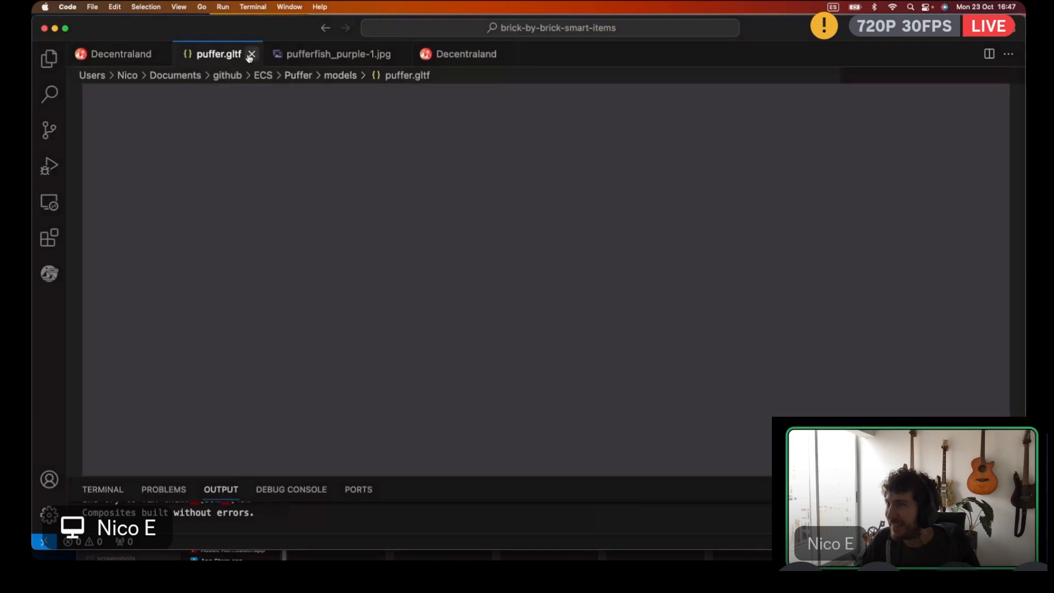
{"action": "left_click", "coordinate": [251, 53]}
{"action": "left_click", "coordinate": [311, 55]}
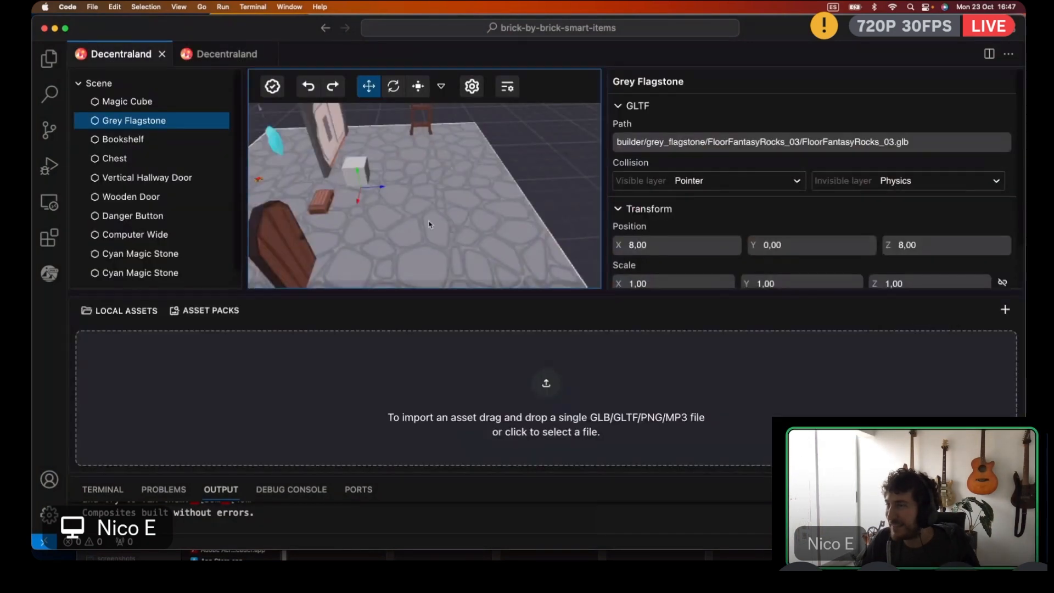
In Finder, copy puffer.gltf and its pufferfish image into the assets/scene folder of the brick-by-brick-smart-items project in horrible-tests
{"action": "key", "text": "super+Tab"}
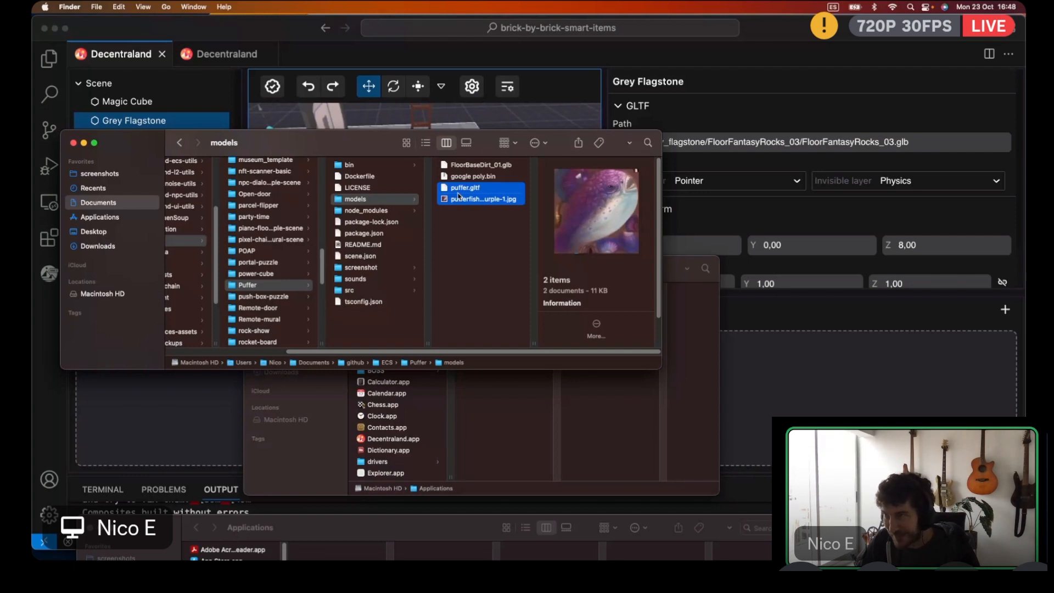
{"action": "scroll", "coordinate": [352, 356], "scroll_direction": "left", "scroll_amount": 5}
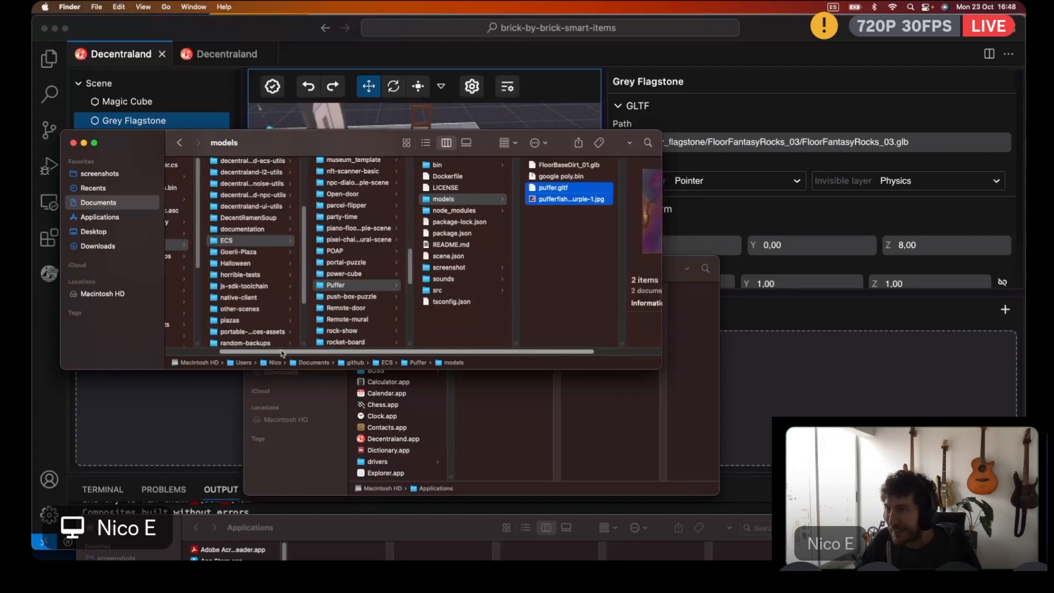
{"action": "left_click_drag", "start_coordinate": [290, 352], "coordinate": [248, 339]}
{"action": "scroll", "coordinate": [311, 252], "scroll_direction": "down", "scroll_amount": 2}
{"action": "left_click", "coordinate": [302, 247]}
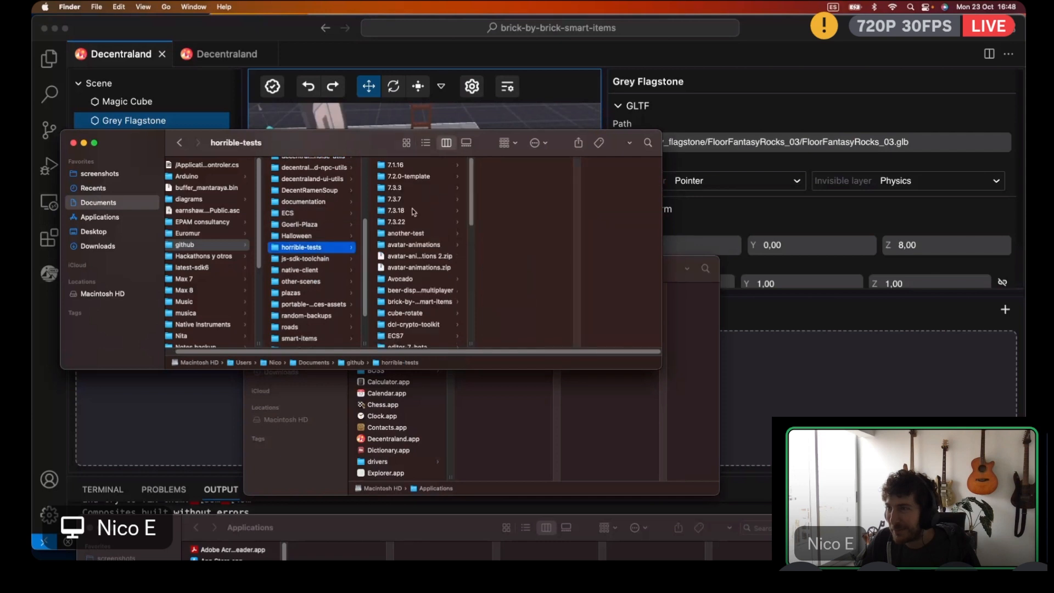
{"action": "scroll", "coordinate": [408, 268], "scroll_direction": "down", "scroll_amount": 2}
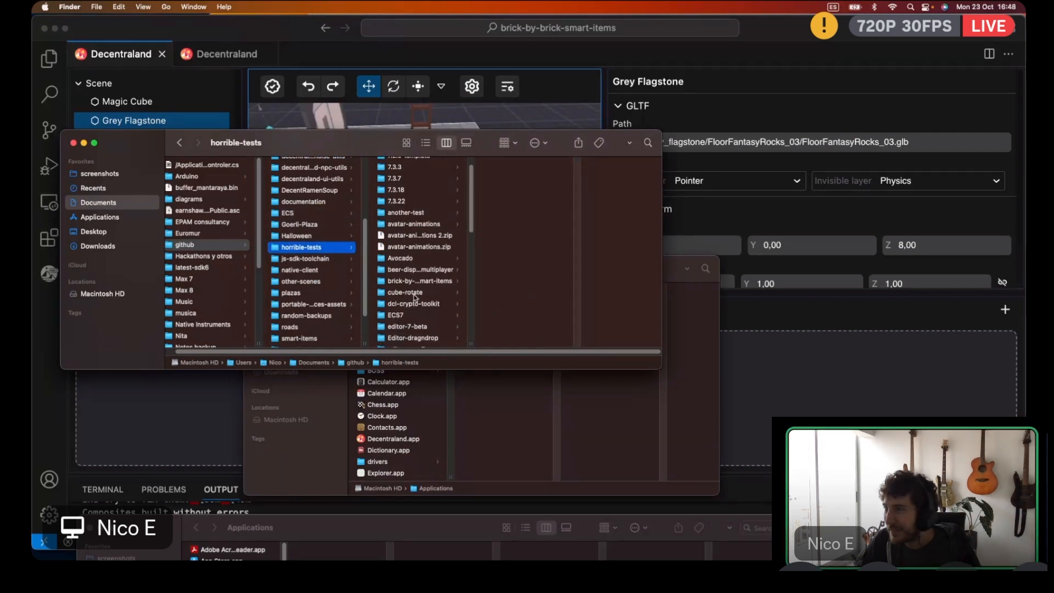
{"action": "left_click", "coordinate": [419, 280]}
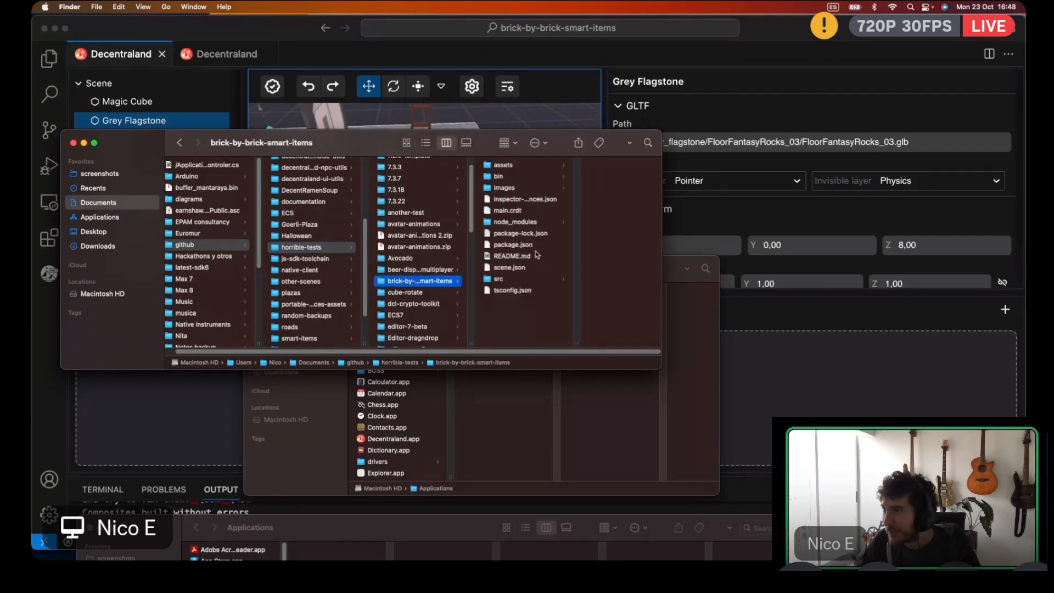
{"action": "left_click", "coordinate": [503, 165]}
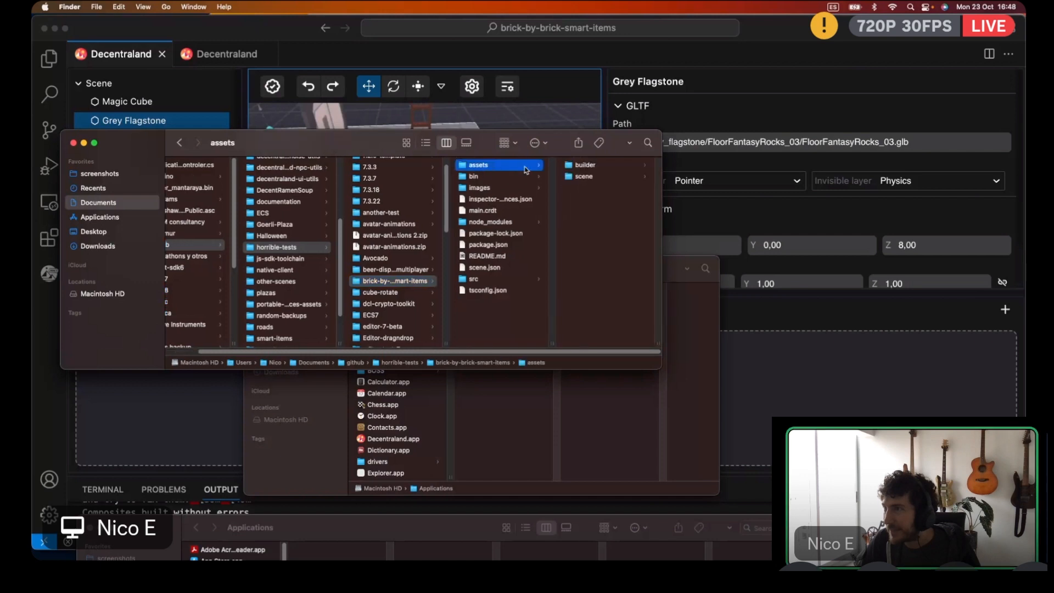
{"action": "left_click", "coordinate": [585, 176]}
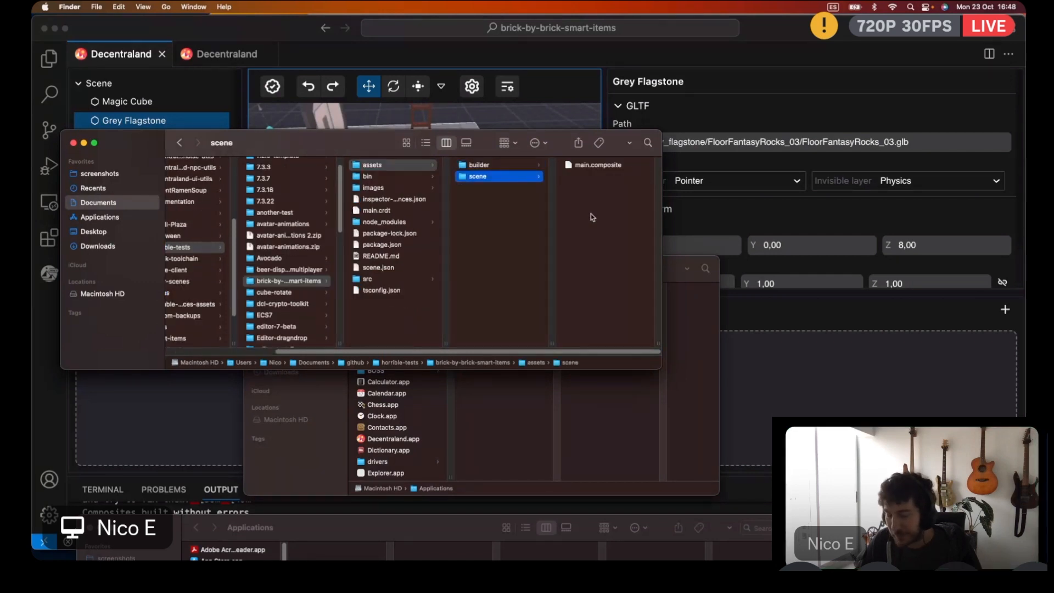
Switch to Visual Studio Code and check the scene and builder folders in the local assets for the copied puffer files
{"action": "left_click", "coordinate": [756, 366]}
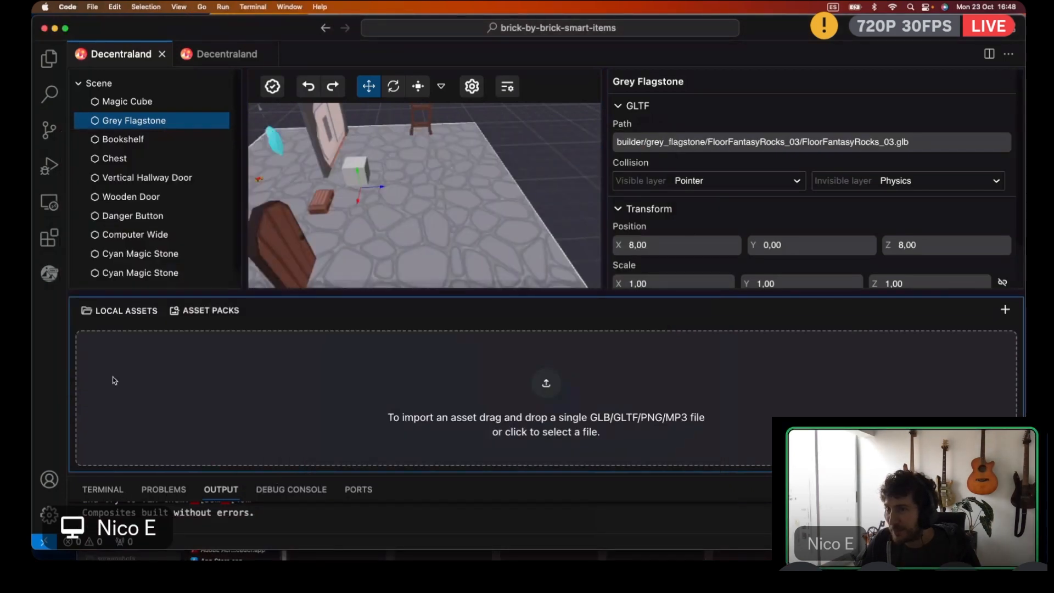
{"action": "left_click", "coordinate": [114, 380]}
{"action": "left_click", "coordinate": [753, 379]}
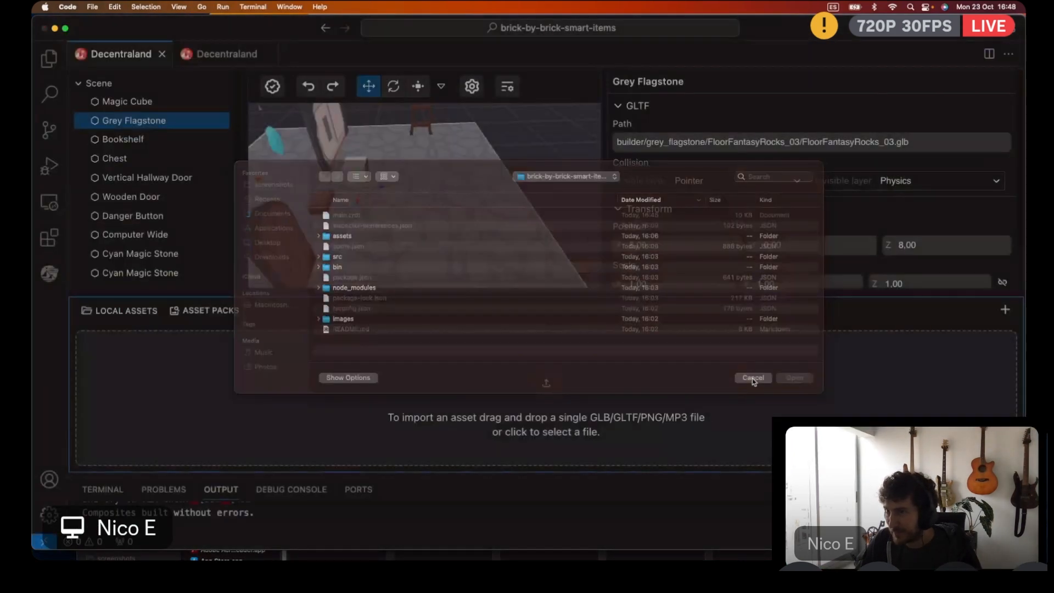
{"action": "left_click", "coordinate": [83, 383]}
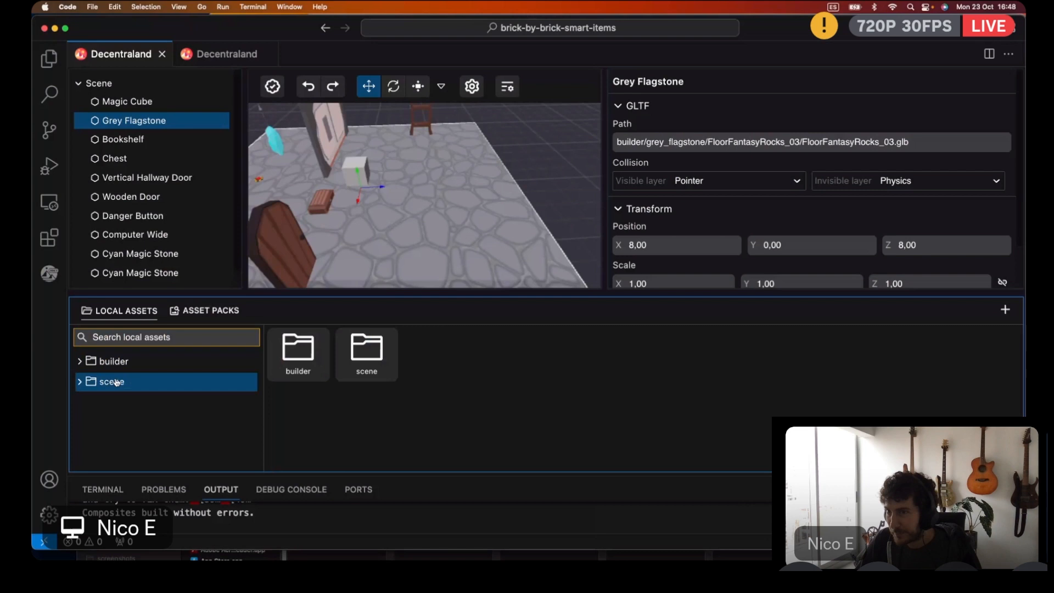
{"action": "left_click", "coordinate": [81, 384]}
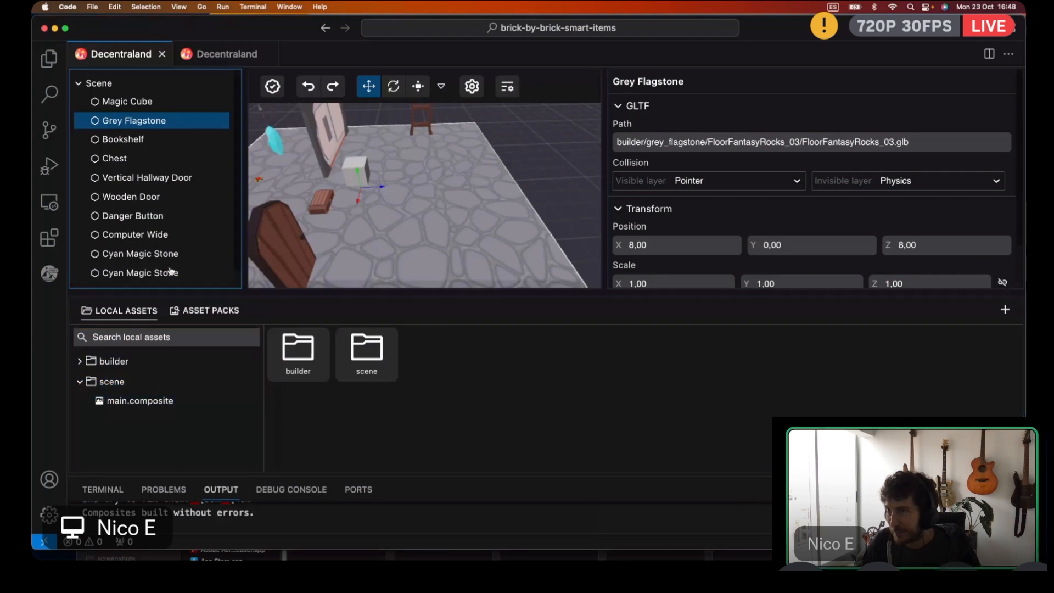
{"action": "left_click", "coordinate": [142, 401]}
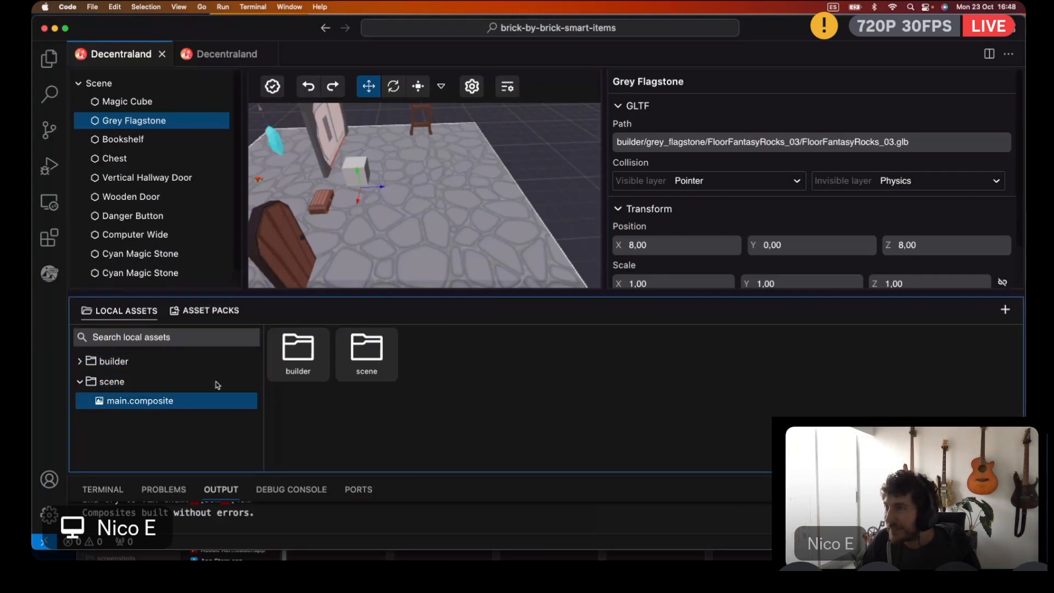
{"action": "key", "text": "super+Tab"}
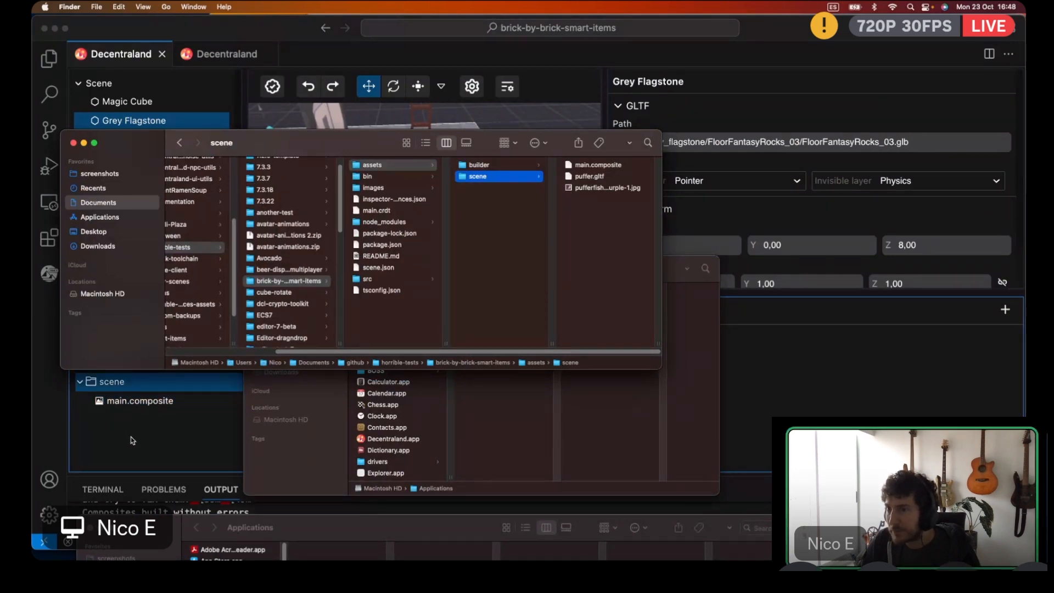
{"action": "left_click", "coordinate": [108, 390]}
{"action": "left_click", "coordinate": [80, 363]}
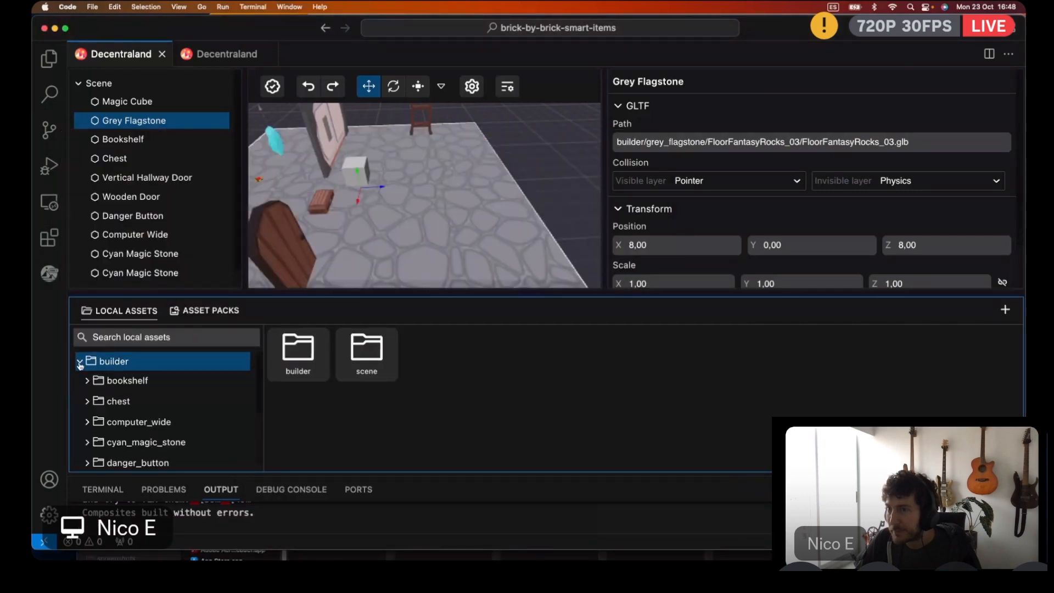
{"action": "left_click", "coordinate": [81, 362]}
Close the scene's Inspector and open it again to reload the local assets
{"action": "left_click", "coordinate": [163, 54]}
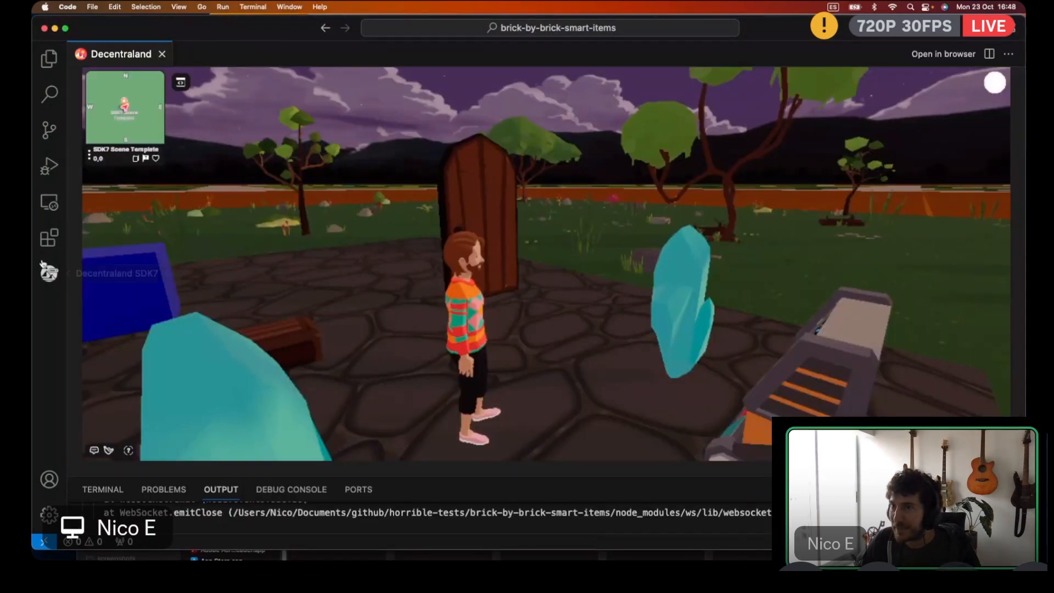
{"action": "left_click", "coordinate": [48, 272]}
{"action": "left_click", "coordinate": [146, 144]}
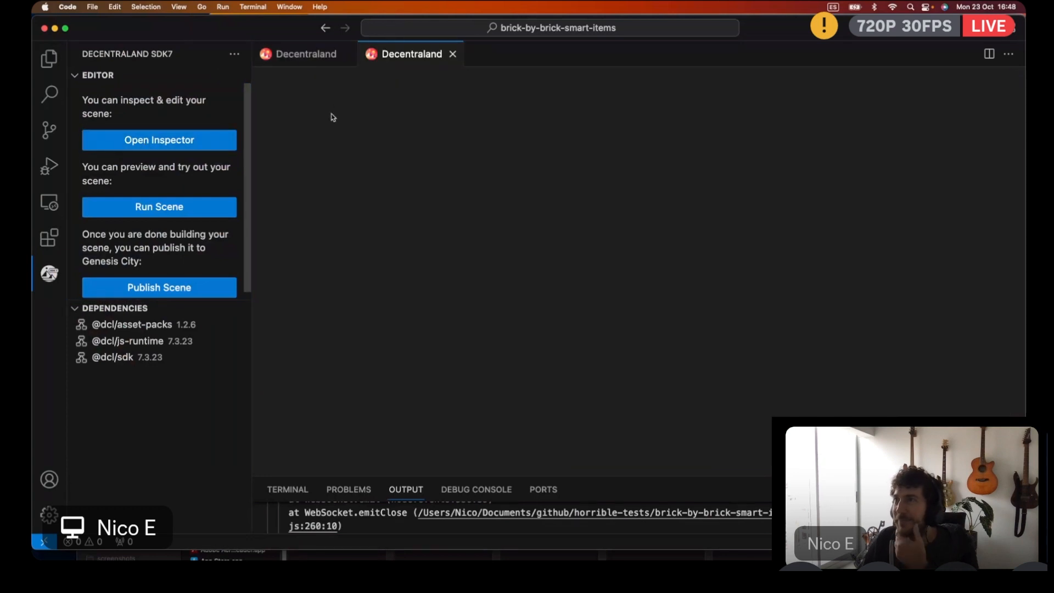
{"action": "mouse_move", "coordinate": [383, 54]}
{"action": "left_mouse_down"}
{"action": "mouse_move", "coordinate": [339, 56]}
{"action": "mouse_move", "coordinate": [383, 57]}
{"action": "left_mouse_up"}
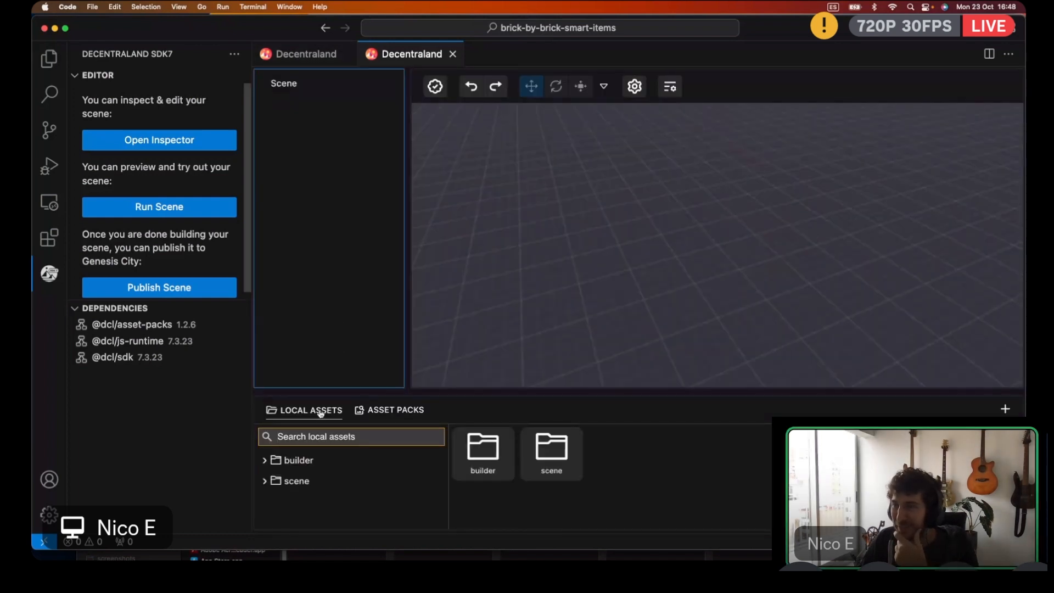
Place puffer.gltf from the local scene folder into the scene at X 12, Z 12 and inspect the spot from several angles
{"action": "left_click", "coordinate": [267, 482]}
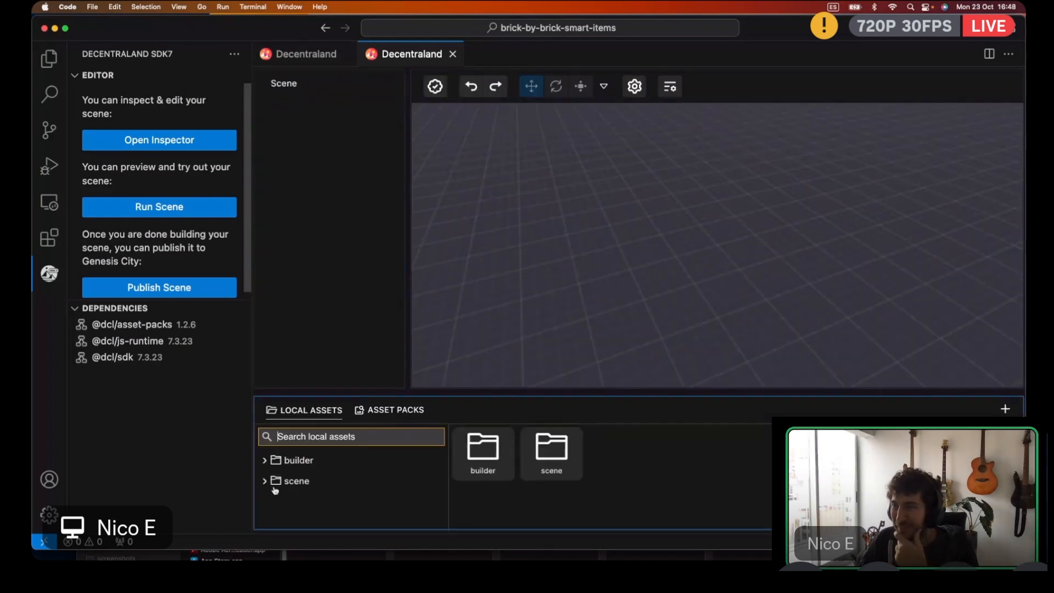
{"action": "scroll", "coordinate": [269, 484], "scroll_direction": "down", "scroll_amount": 1}
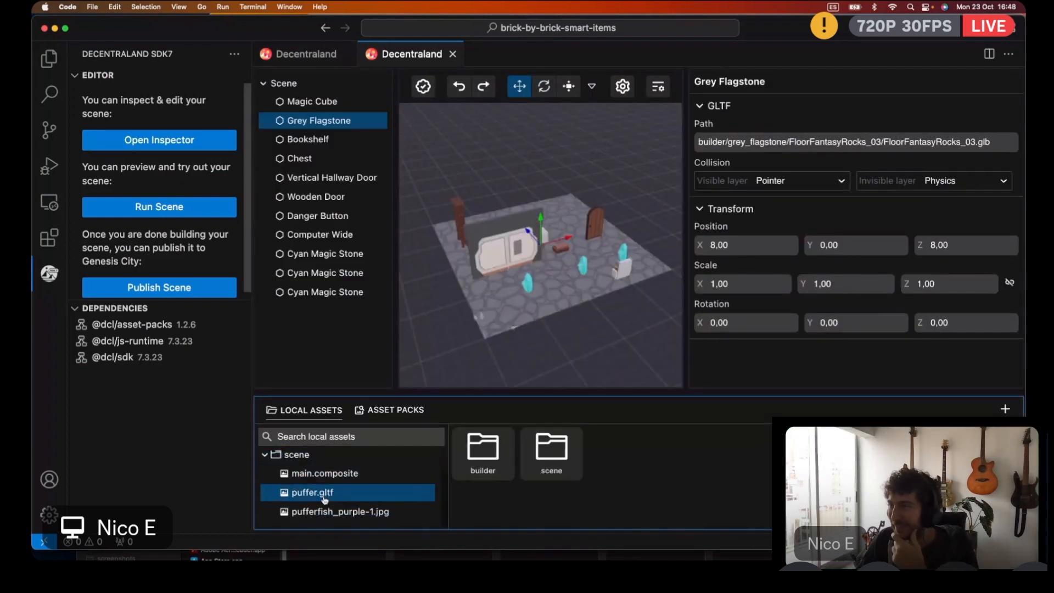
{"action": "left_click_drag", "start_coordinate": [324, 499], "coordinate": [561, 218]}
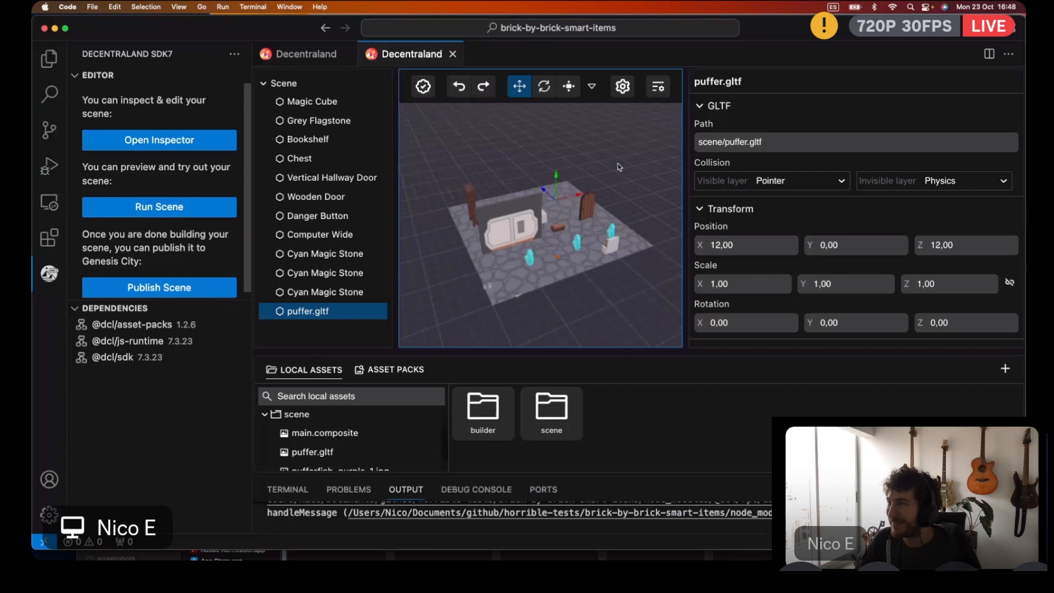
{"action": "scroll", "coordinate": [506, 164], "scroll_direction": "up", "scroll_amount": 5}
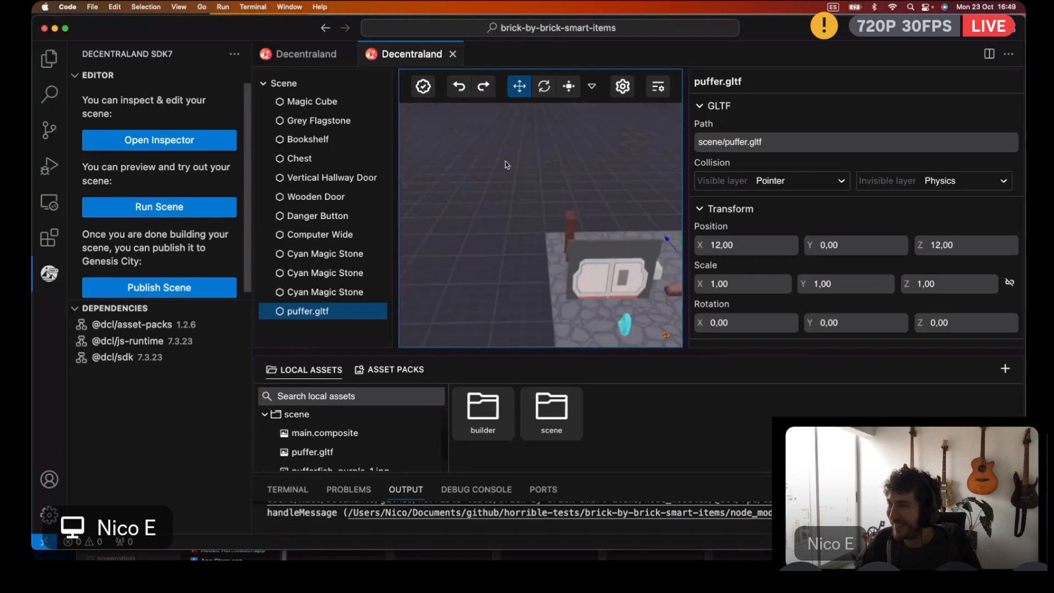
{"action": "key", "text": "d"}
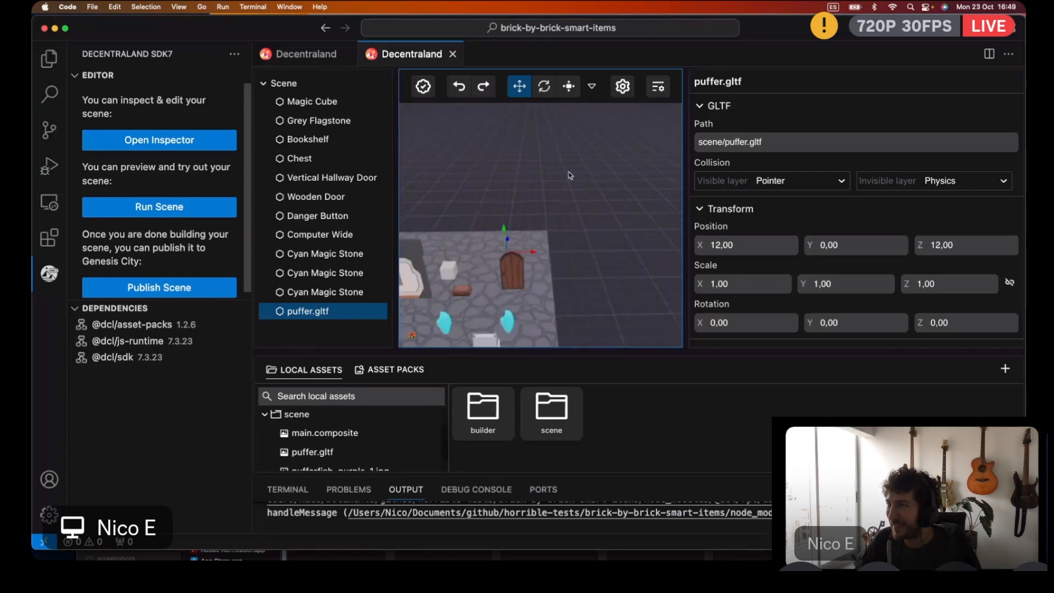
{"action": "left_click_drag", "start_coordinate": [569, 176], "coordinate": [485, 205]}
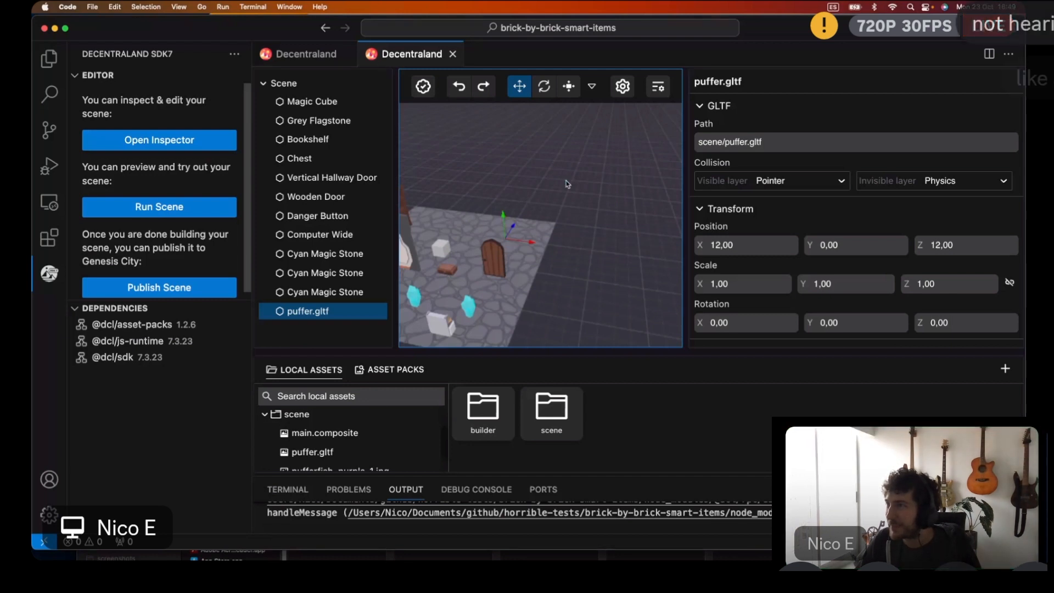
{"action": "key", "text": "d"}
{"action": "left_click_drag", "start_coordinate": [567, 184], "coordinate": [465, 179]}
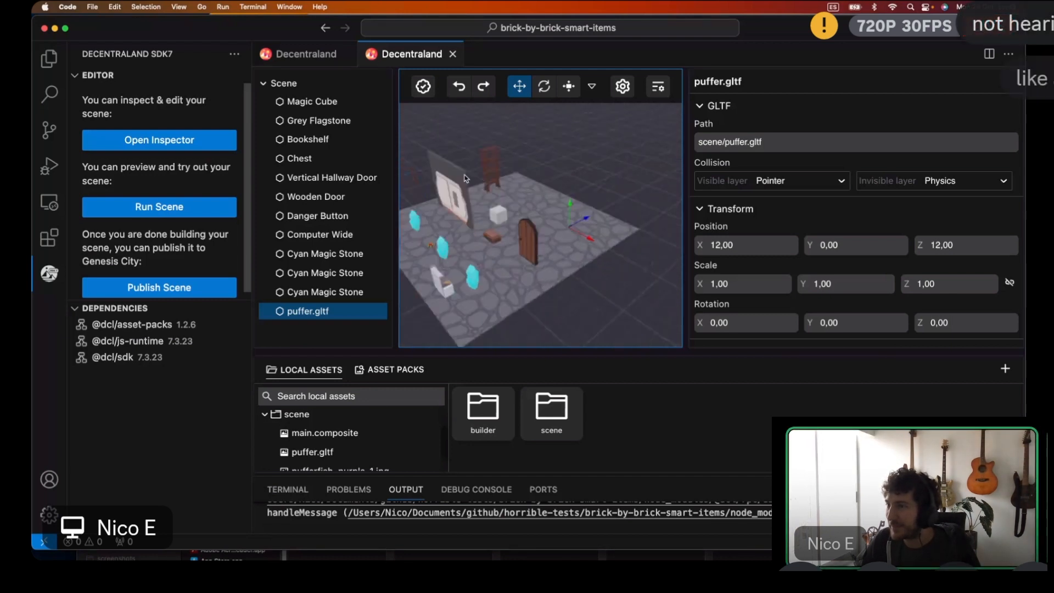
{"action": "key", "text": "d"}
Try to add puffer.gltf together with pufferfish_purple-1.jpg to the scene, and move the placed puffer.gltf to about X 9,56, Z 10,21
{"action": "left_click", "coordinate": [342, 455]}
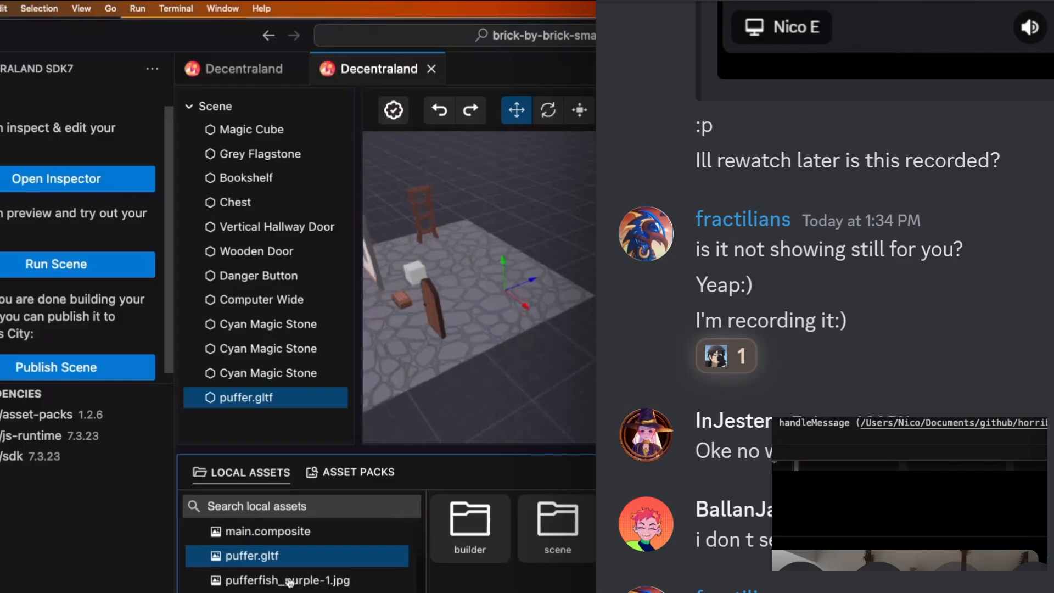
{"action": "left_click", "coordinate": [344, 455]}
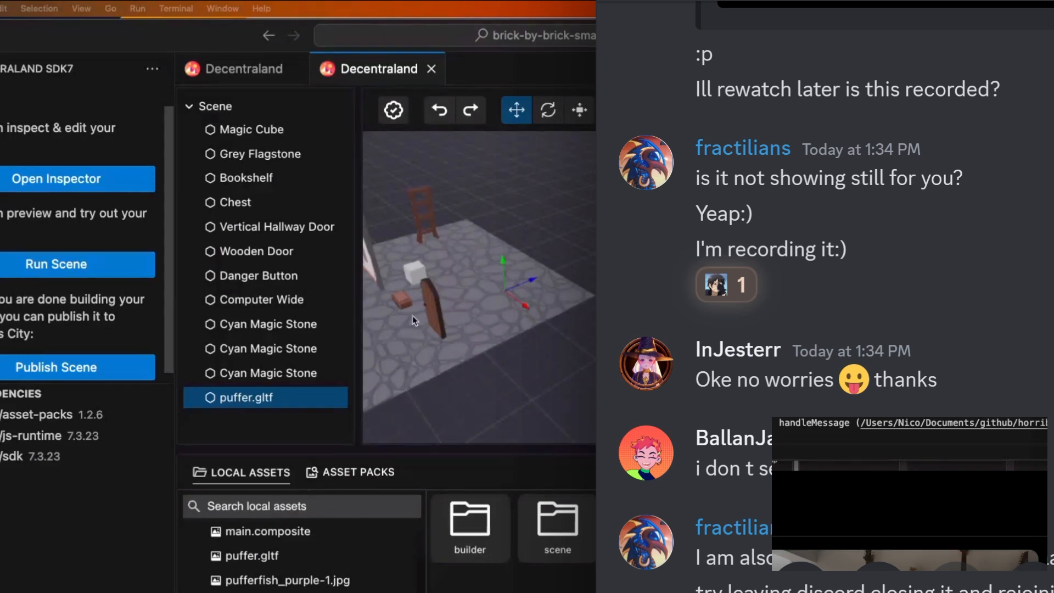
{"action": "left_click", "coordinate": [291, 581]}
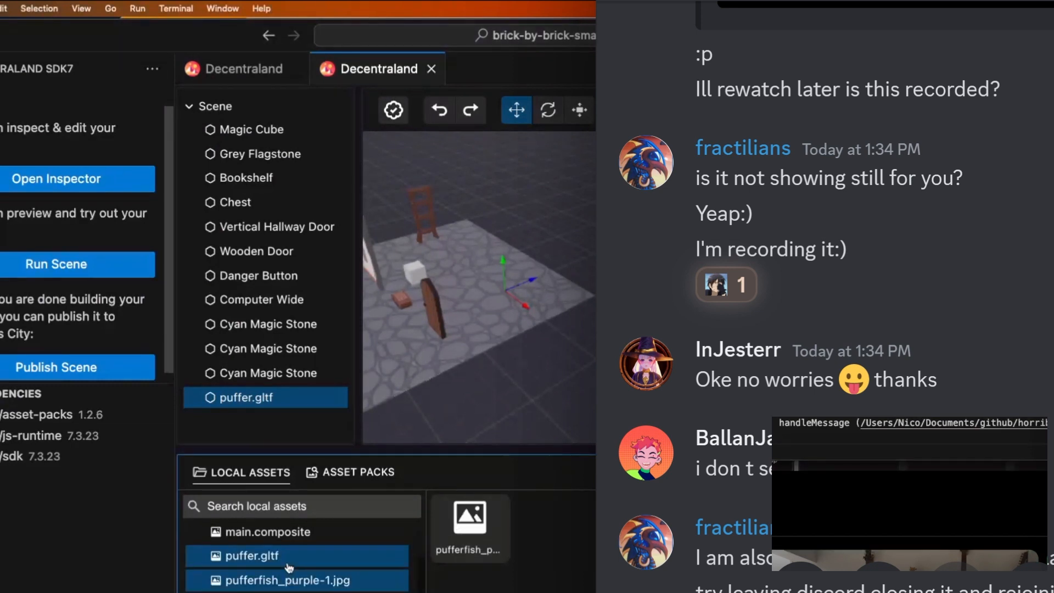
{"action": "left_click_drag", "start_coordinate": [288, 564], "coordinate": [526, 243]}
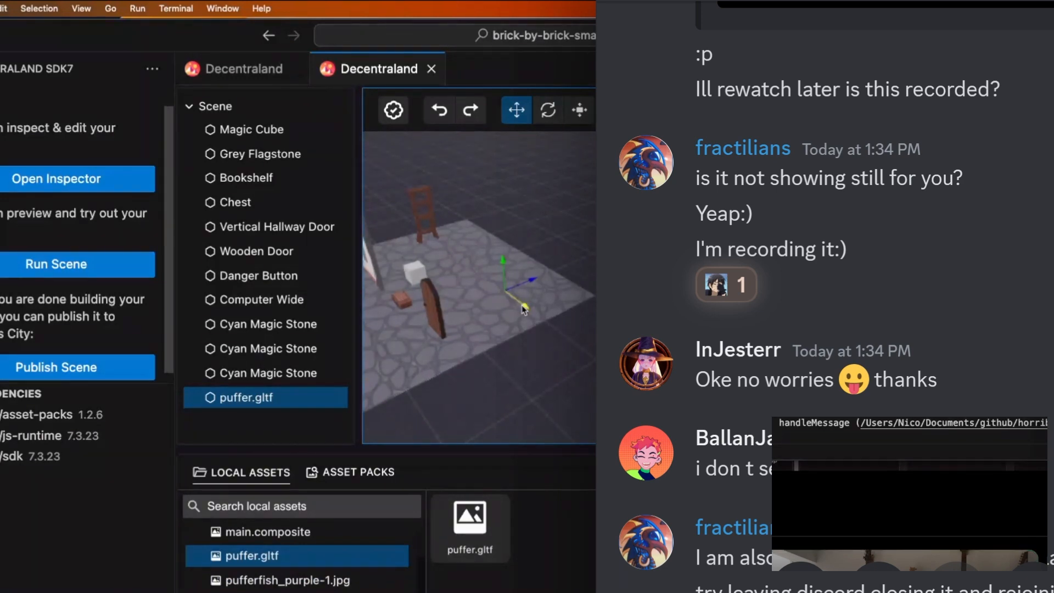
{"action": "left_click_drag", "start_coordinate": [523, 305], "coordinate": [501, 288]}
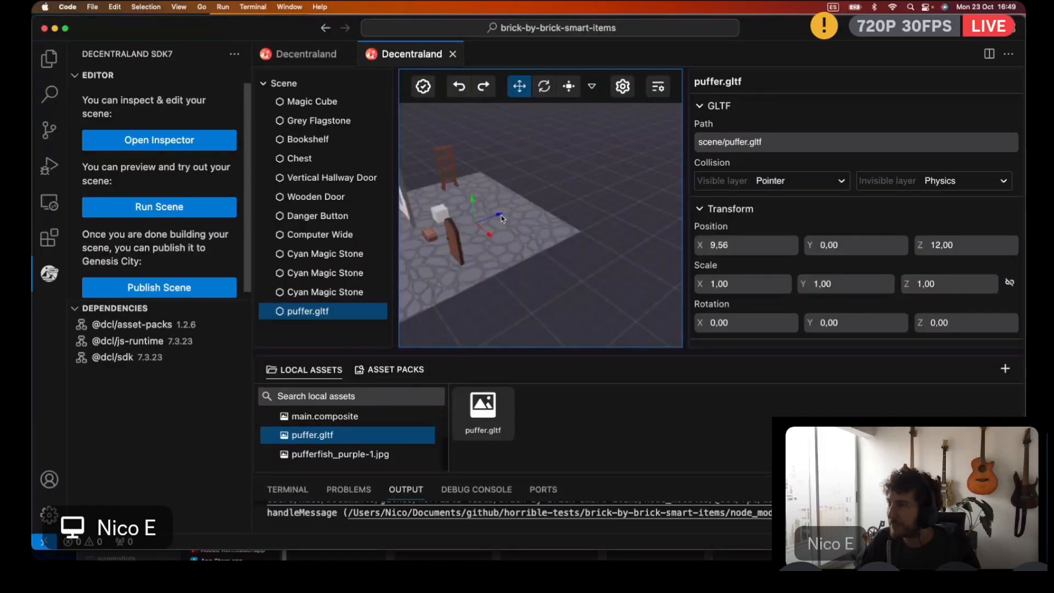
Switch to Finder and locate puffer.glb in the models folder of Goerli-Plaza's Puffer project
{"action": "key", "text": "super+Tab"}
{"action": "left_click_drag", "start_coordinate": [336, 352], "coordinate": [287, 352]}
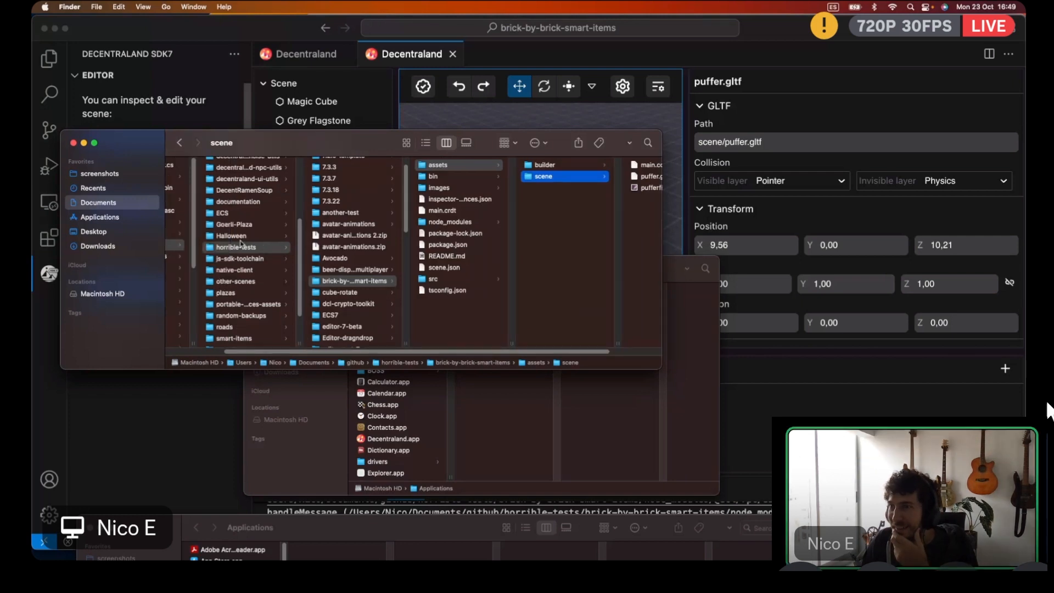
{"action": "scroll", "coordinate": [241, 307], "scroll_direction": "down", "scroll_amount": 2}
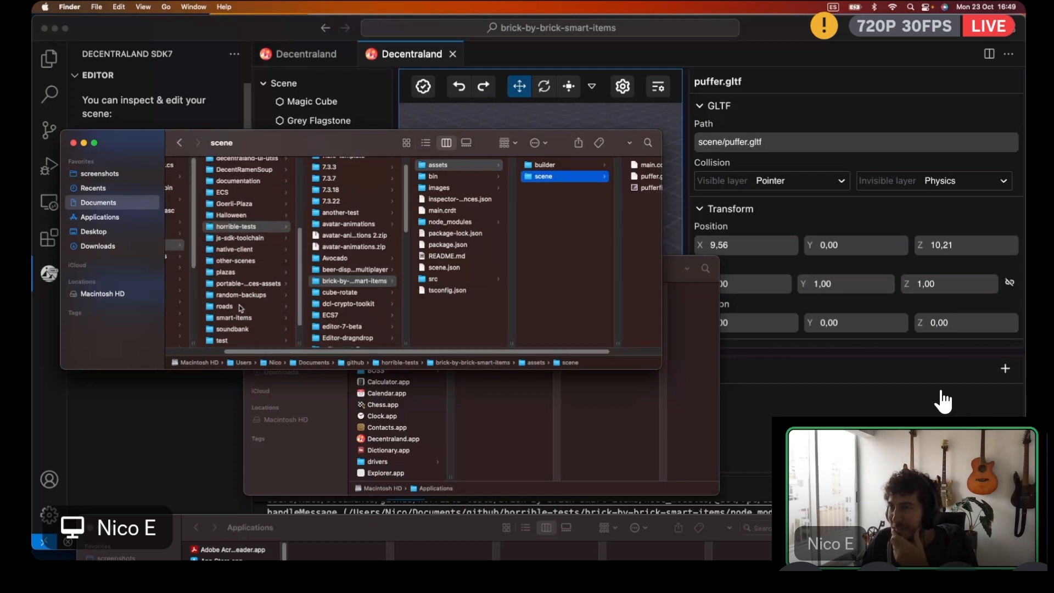
{"action": "scroll", "coordinate": [240, 308], "scroll_direction": "down", "scroll_amount": 1}
{"action": "scroll", "coordinate": [353, 311], "scroll_direction": "down", "scroll_amount": 3}
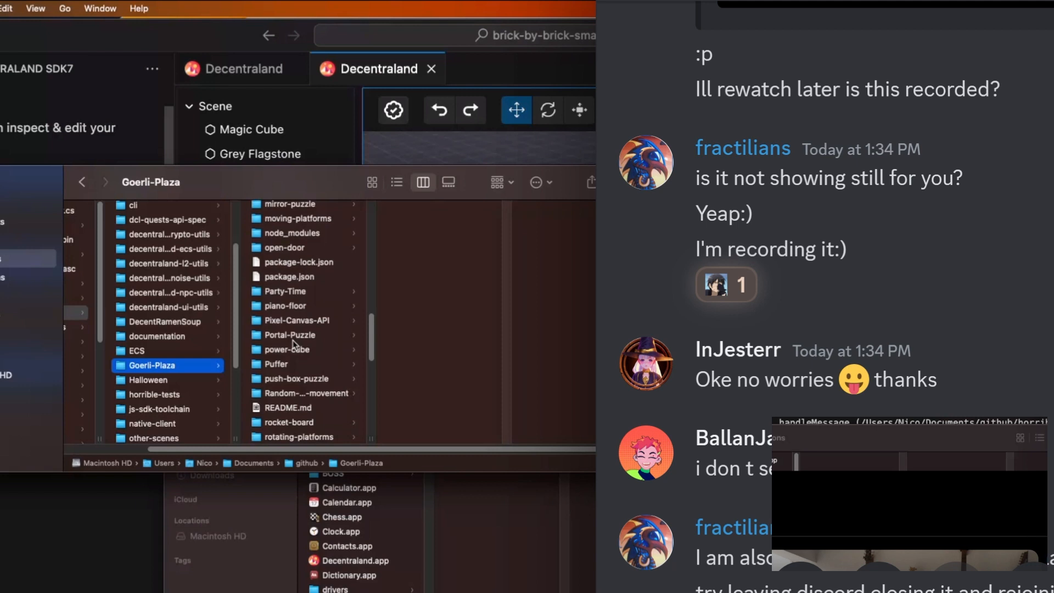
{"action": "scroll", "coordinate": [294, 348], "scroll_direction": "down", "scroll_amount": 1}
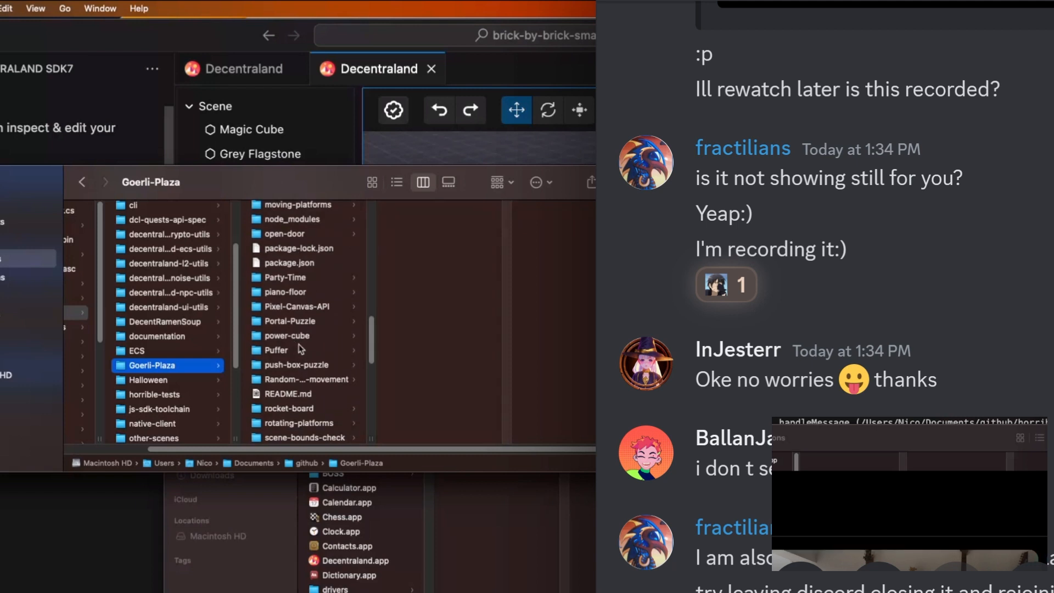
{"action": "scroll", "coordinate": [300, 347], "scroll_direction": "down", "scroll_amount": 1}
{"action": "scroll", "coordinate": [301, 348], "scroll_direction": "down", "scroll_amount": 8}
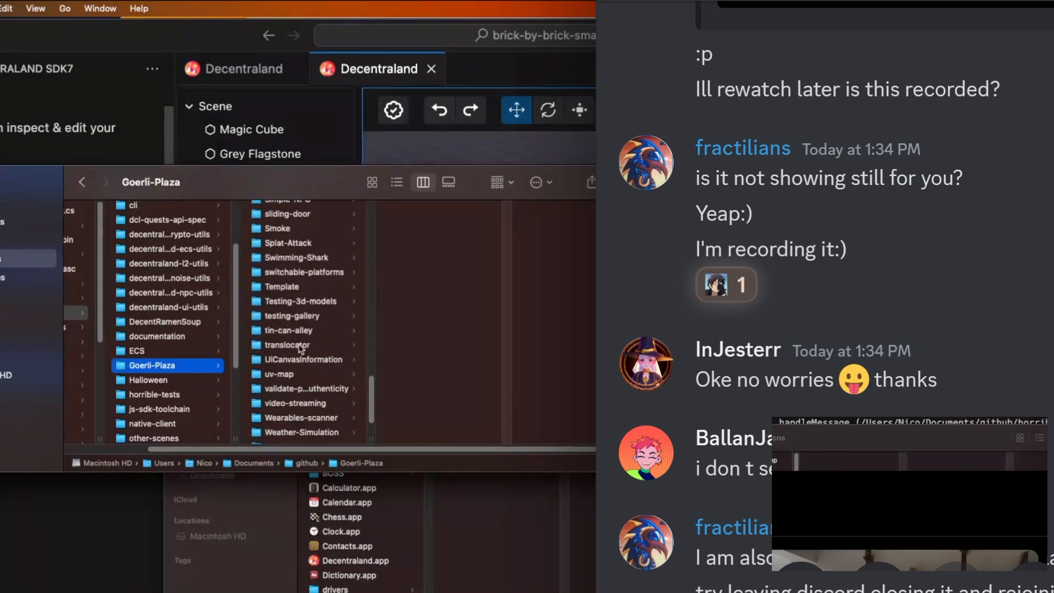
{"action": "scroll", "coordinate": [301, 349], "scroll_direction": "down", "scroll_amount": 1}
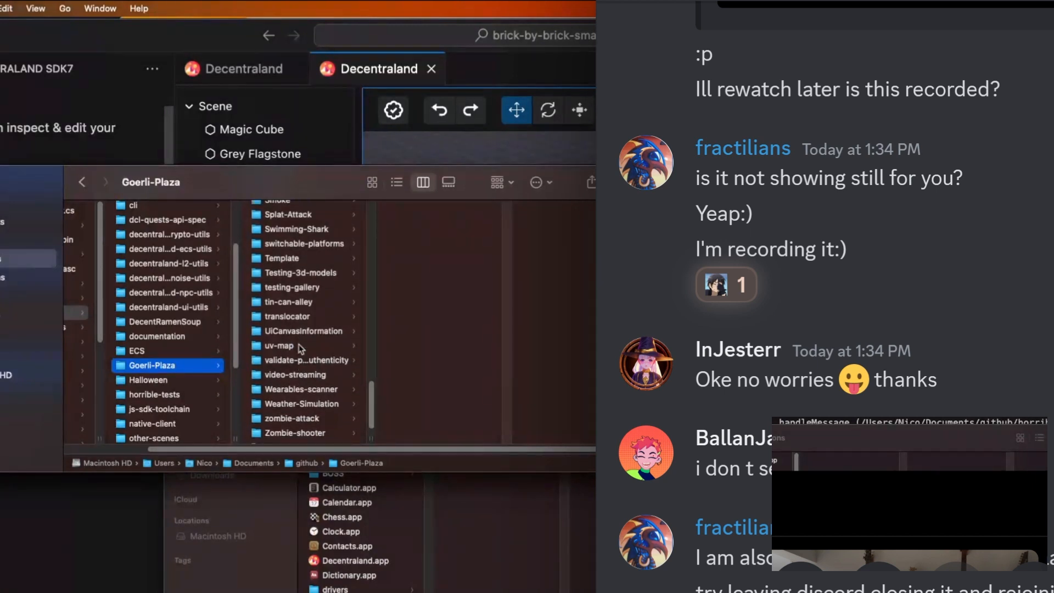
{"action": "scroll", "coordinate": [301, 348], "scroll_direction": "up", "scroll_amount": 5}
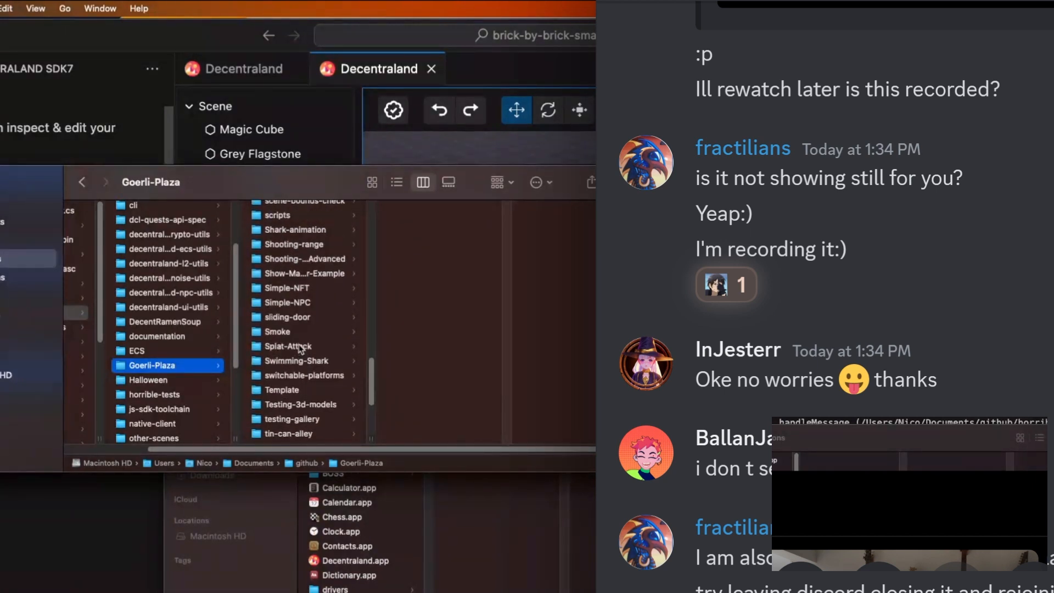
{"action": "scroll", "coordinate": [301, 349], "scroll_direction": "up", "scroll_amount": 1}
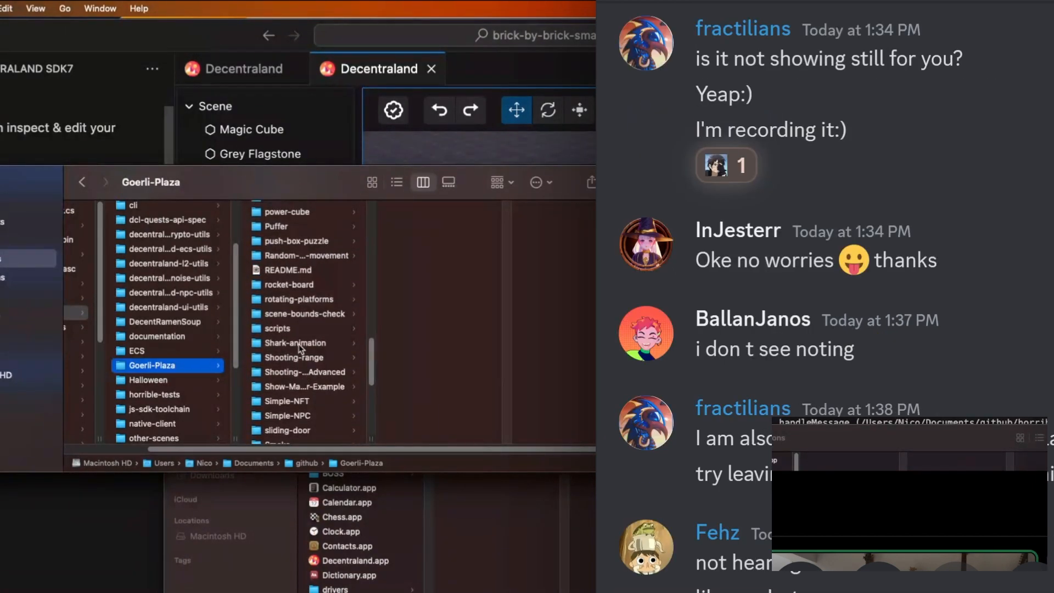
{"action": "left_click", "coordinate": [285, 226]}
{"action": "left_click", "coordinate": [424, 240]}
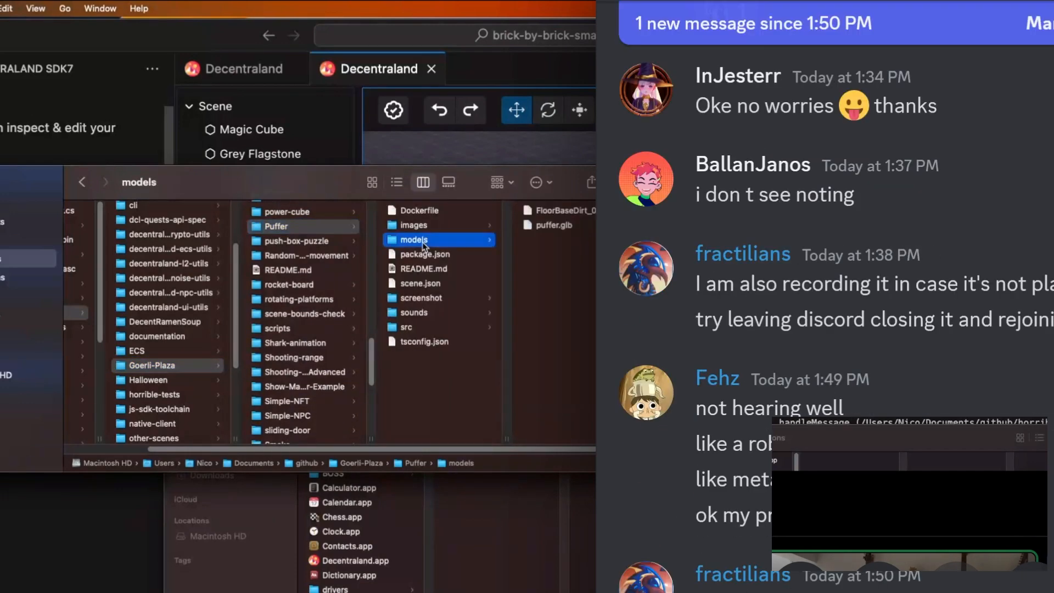
{"action": "left_click", "coordinate": [560, 228]}
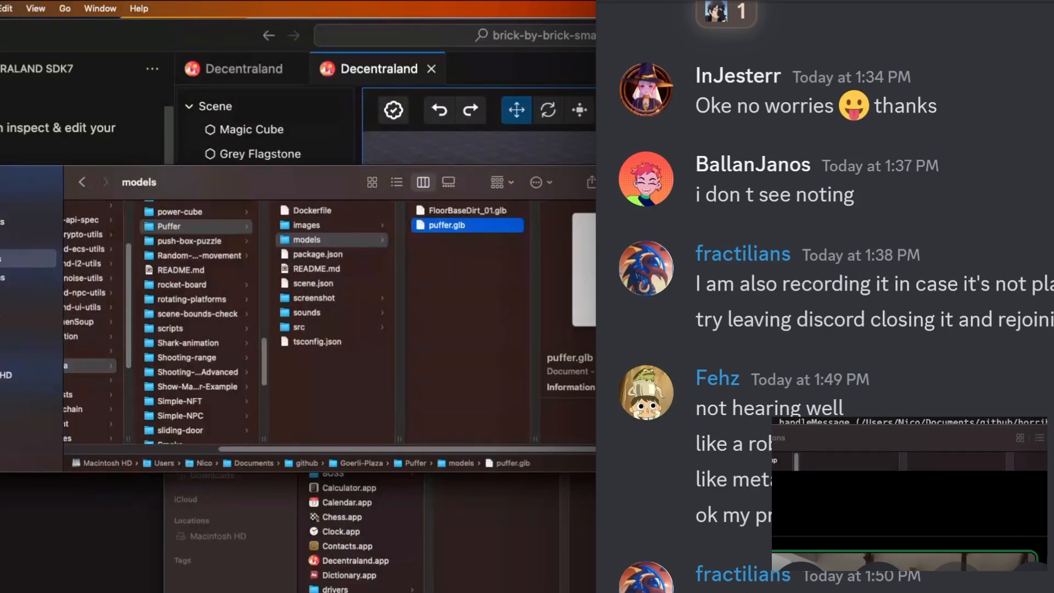
Return to Visual Studio Code, open the local assets' import area and try to bring puffer.glb in directly from Finder
{"action": "key", "text": "super+Tab"}
{"action": "left_click", "coordinate": [351, 472]}
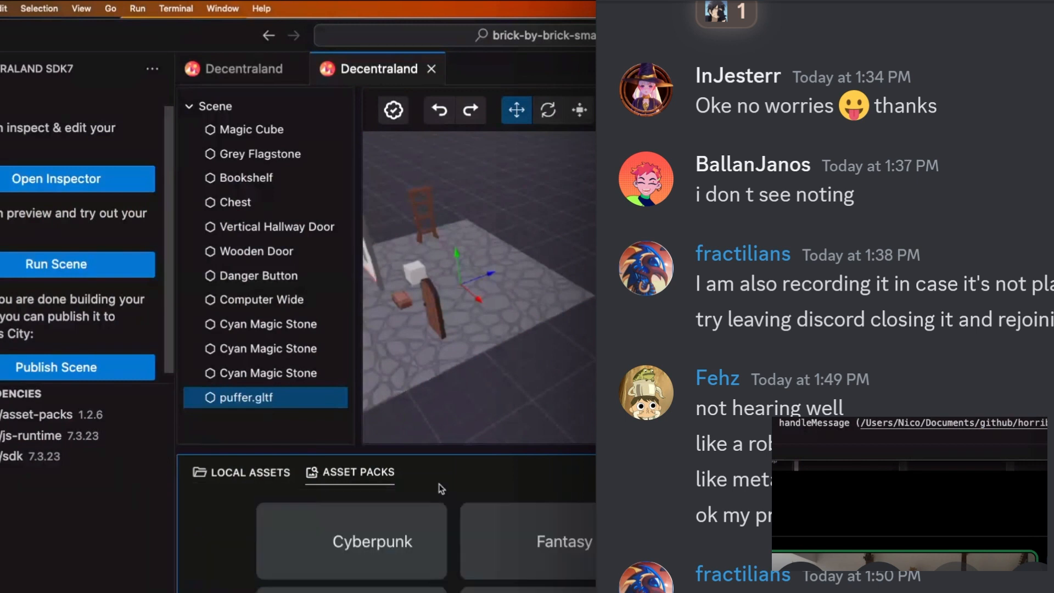
{"action": "left_click", "coordinate": [244, 472]}
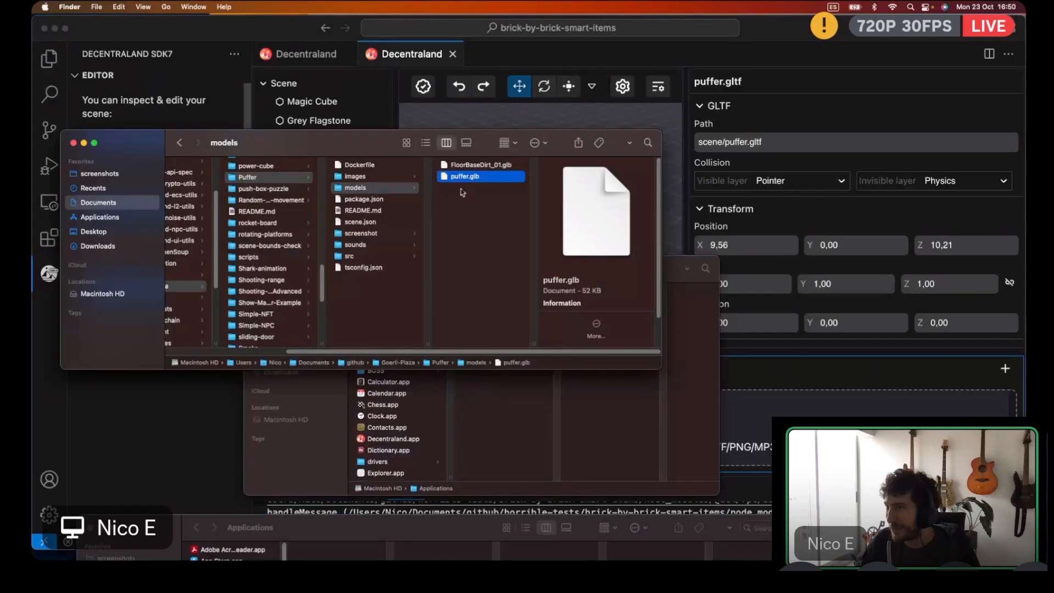
{"action": "left_click_drag", "start_coordinate": [464, 177], "coordinate": [780, 423]}
{"action": "left_click", "coordinate": [543, 54]}
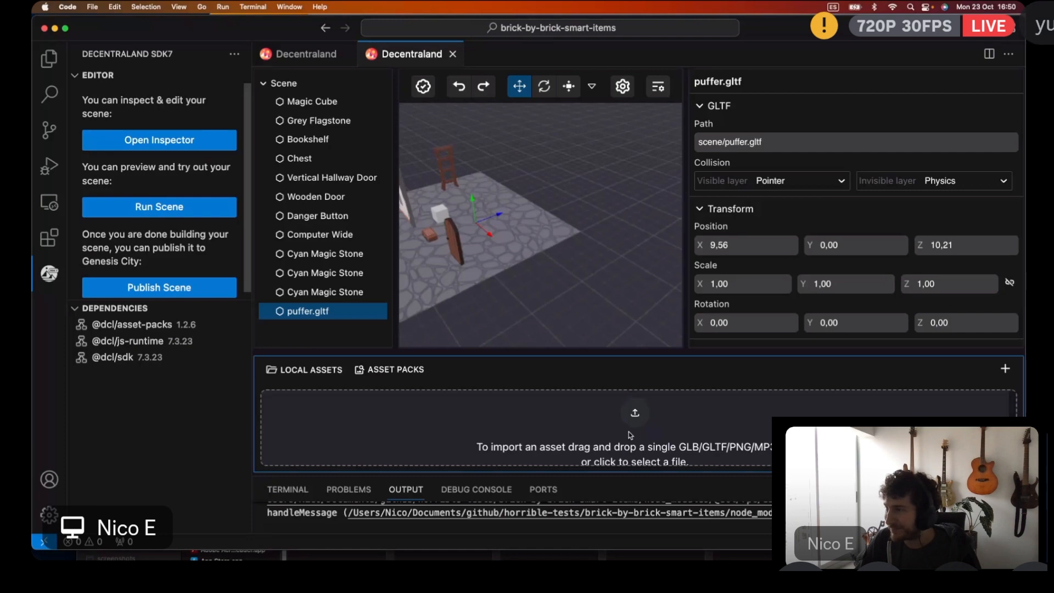
Browse for a file to import and go to the Goerli-Plaza folder inside github in Documents
{"action": "left_click", "coordinate": [636, 416]}
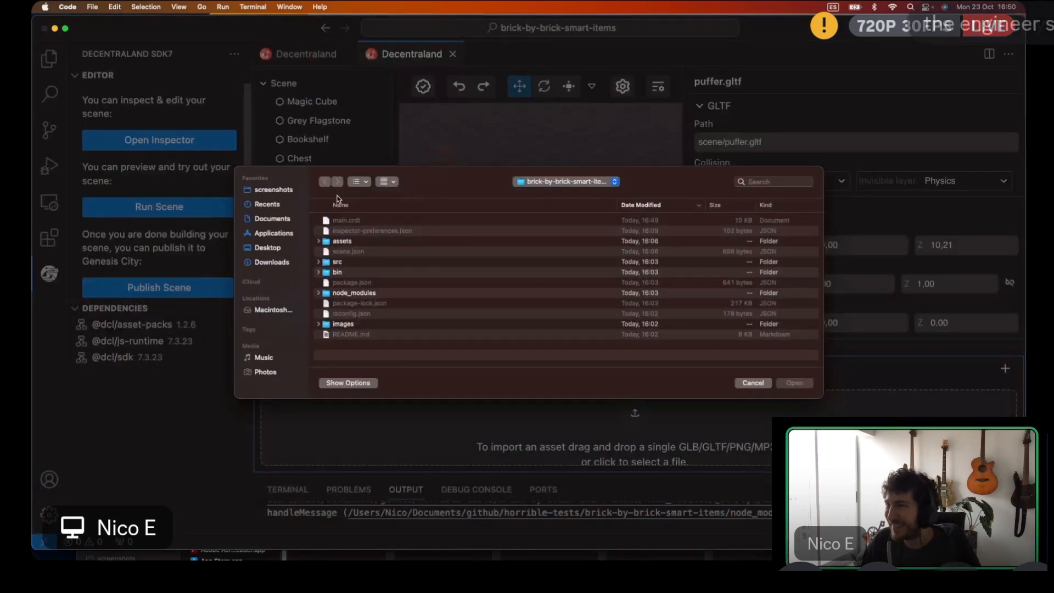
{"action": "left_click", "coordinate": [275, 190]}
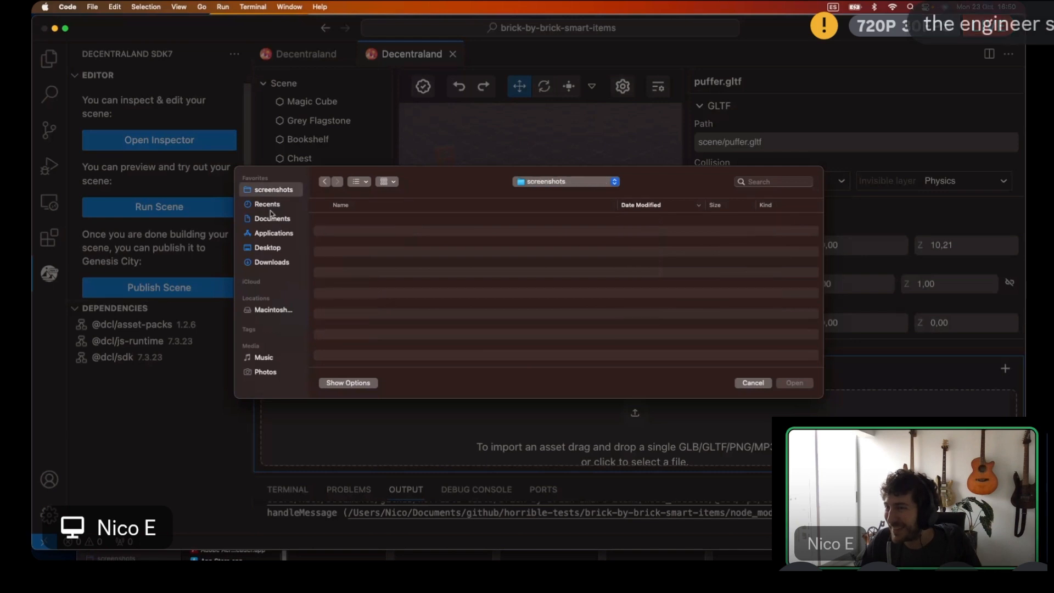
{"action": "left_click", "coordinate": [269, 248]}
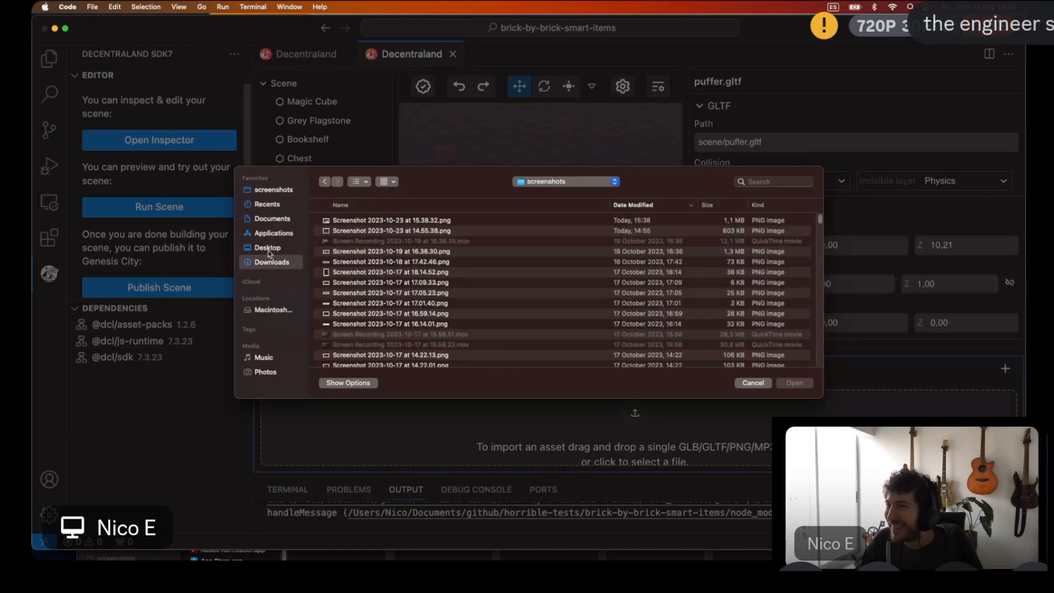
{"action": "left_click", "coordinate": [268, 220]}
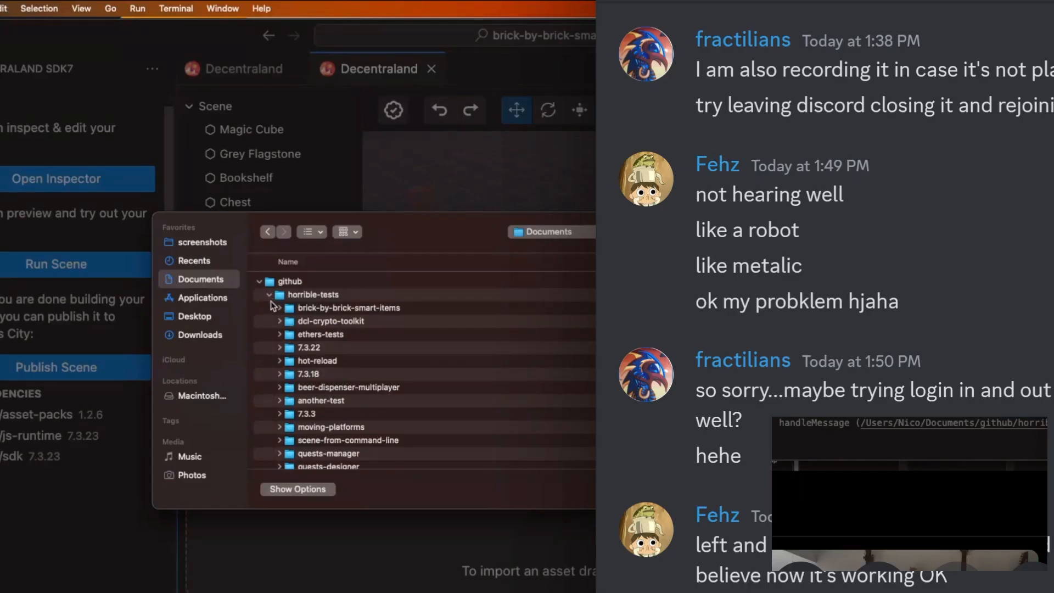
{"action": "left_click", "coordinate": [326, 230]}
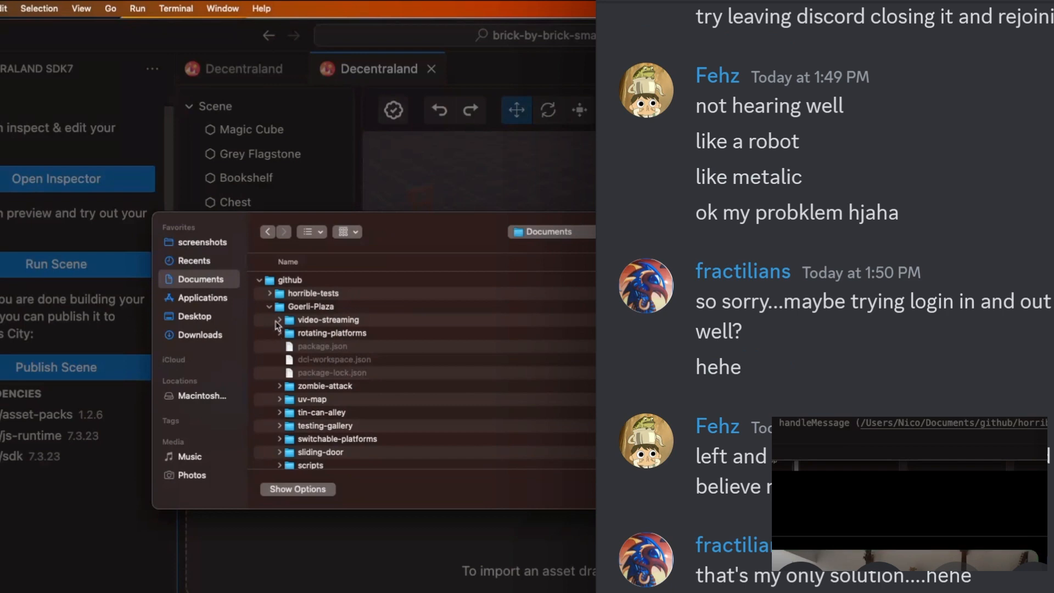
{"action": "scroll", "coordinate": [278, 378], "scroll_direction": "down", "scroll_amount": 3}
{"action": "scroll", "coordinate": [278, 390], "scroll_direction": "down", "scroll_amount": 15}
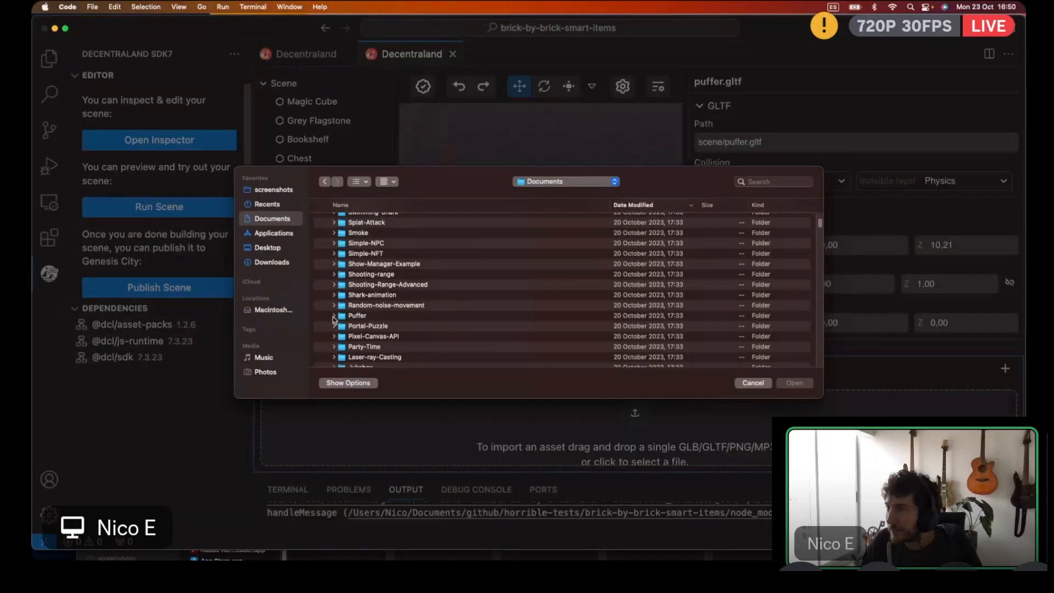
Import puffer.glb from the Puffer project's models folder as a local asset named puffer
{"action": "left_click", "coordinate": [333, 316]}
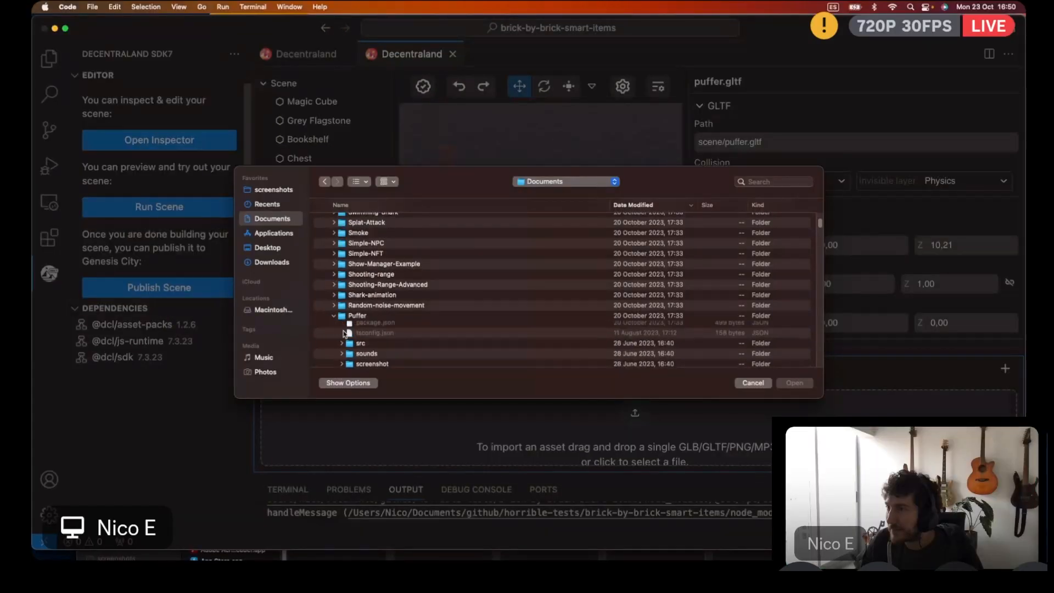
{"action": "scroll", "coordinate": [343, 329], "scroll_direction": "down", "scroll_amount": 3}
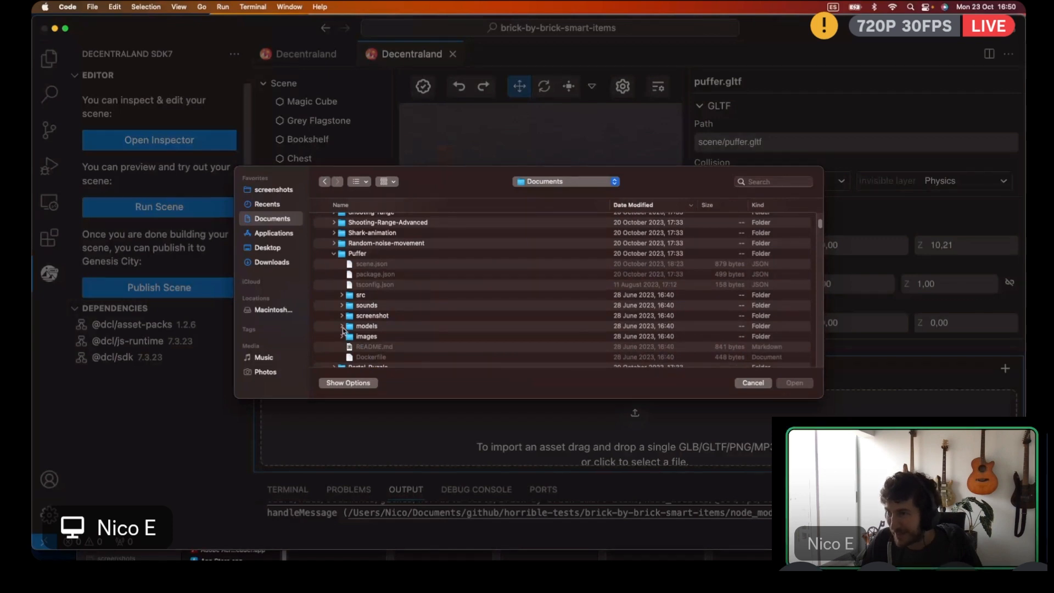
{"action": "left_click", "coordinate": [341, 326]}
{"action": "left_click", "coordinate": [375, 336]}
{"action": "double_click", "coordinate": [376, 337]}
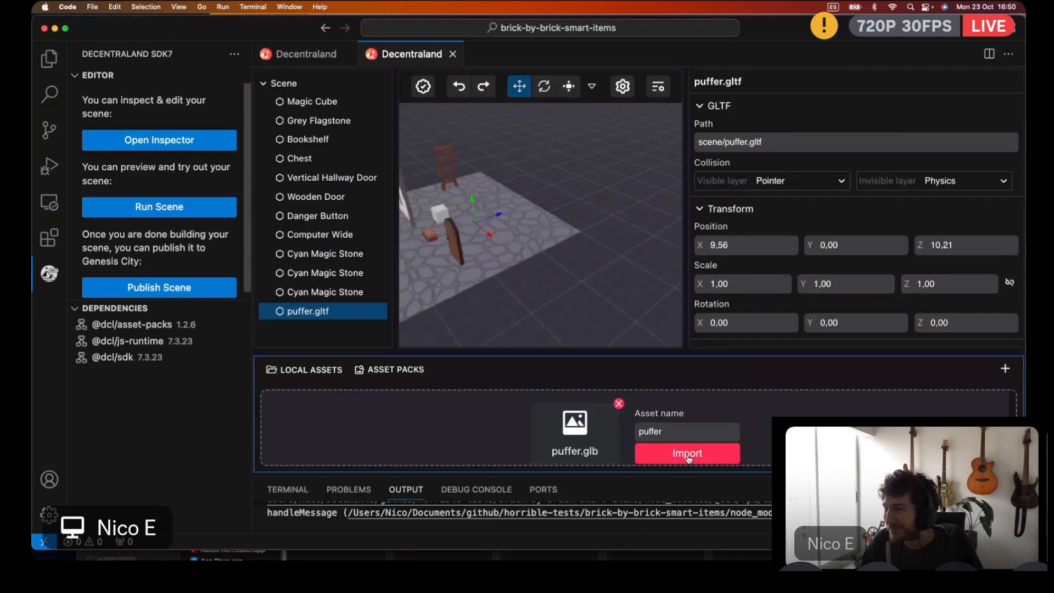
{"action": "left_click", "coordinate": [687, 454]}
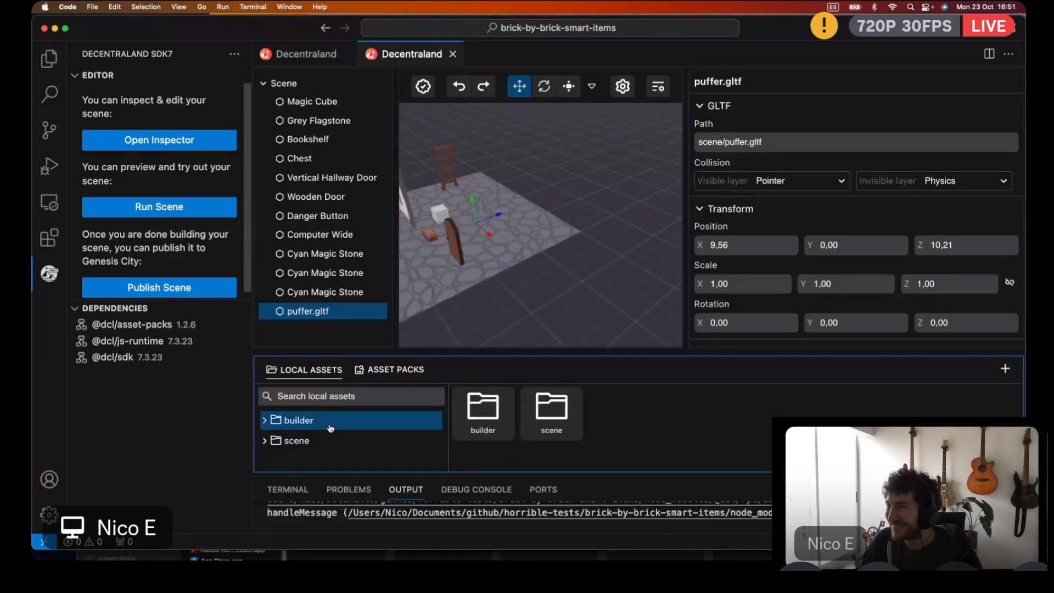
Delete puffer.gltf from the scene and place puffer.glb from the local scene folder at about X 6,78, Z 11,87
{"action": "right_click", "coordinate": [320, 312]}
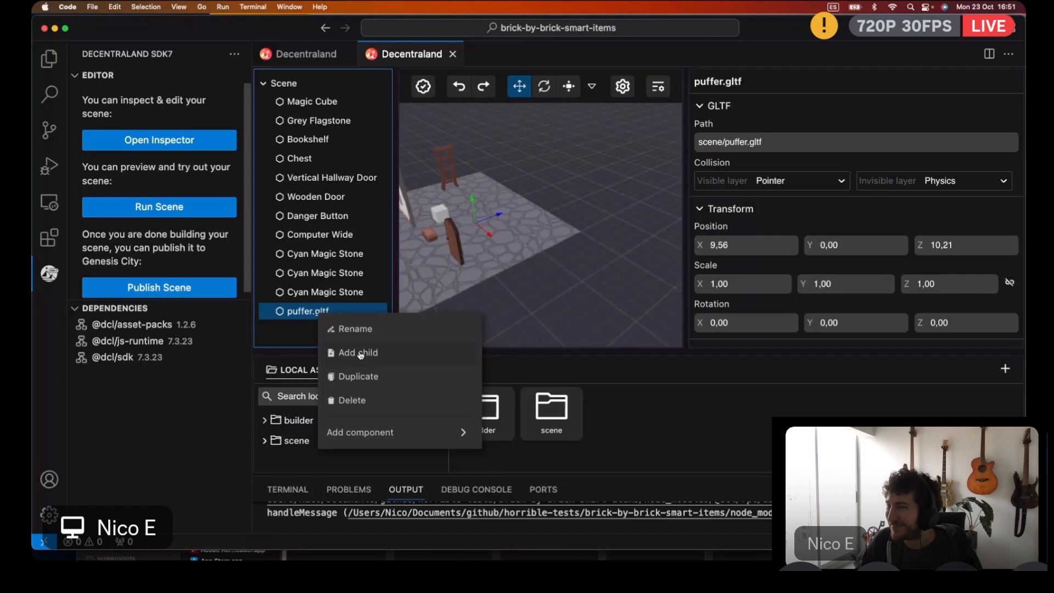
{"action": "left_click", "coordinate": [332, 400]}
{"action": "left_click", "coordinate": [299, 439]}
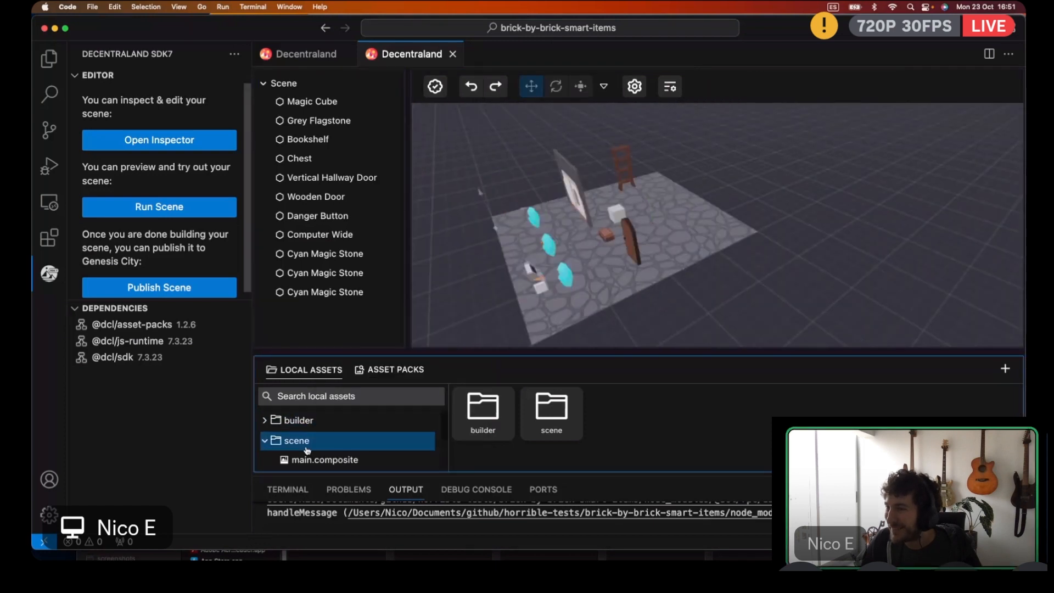
{"action": "scroll", "coordinate": [314, 442], "scroll_direction": "down", "scroll_amount": 3}
{"action": "left_click_drag", "start_coordinate": [314, 442], "coordinate": [653, 205]}
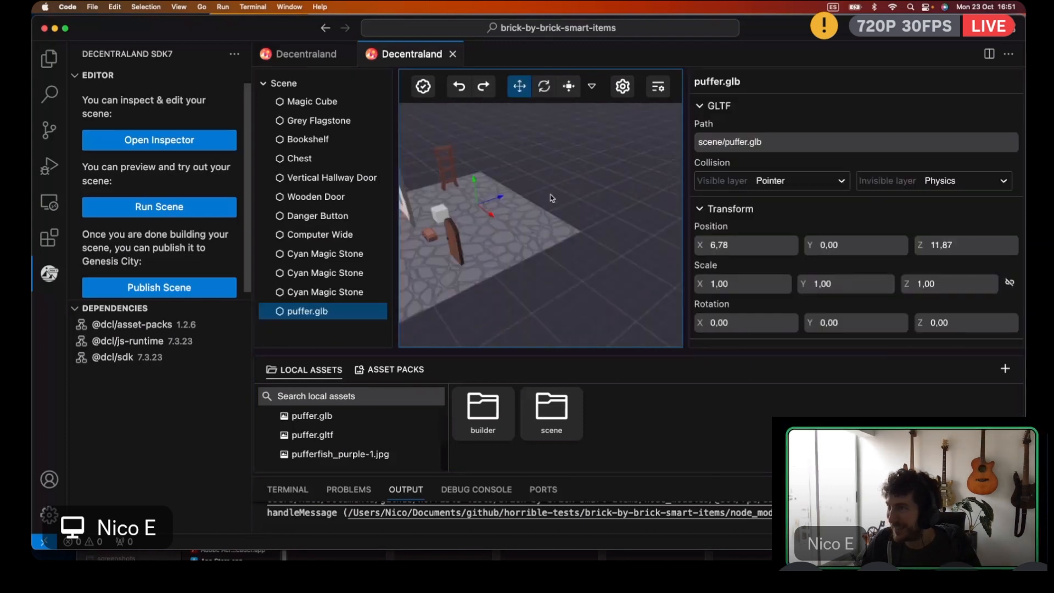
Scale the placed puffer.glb down to 0.2 on the X, Y and Z axes
{"action": "left_click_drag", "start_coordinate": [604, 171], "coordinate": [466, 163]}
{"action": "scroll", "coordinate": [465, 162], "scroll_direction": "down", "scroll_amount": 2}
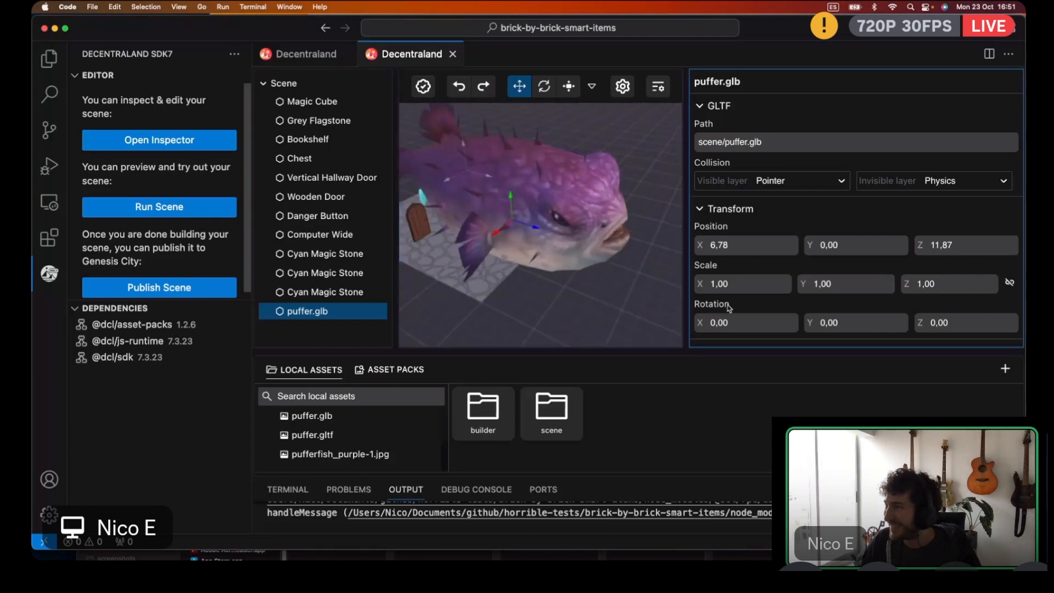
{"action": "left_click", "coordinate": [715, 283]}
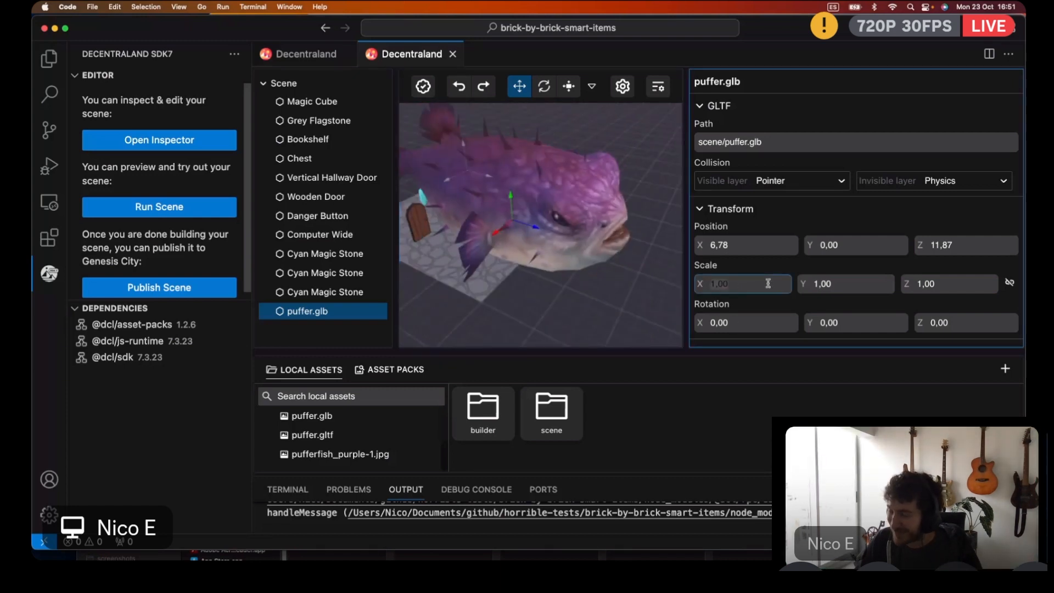
{"action": "type", "text": "0.2"}
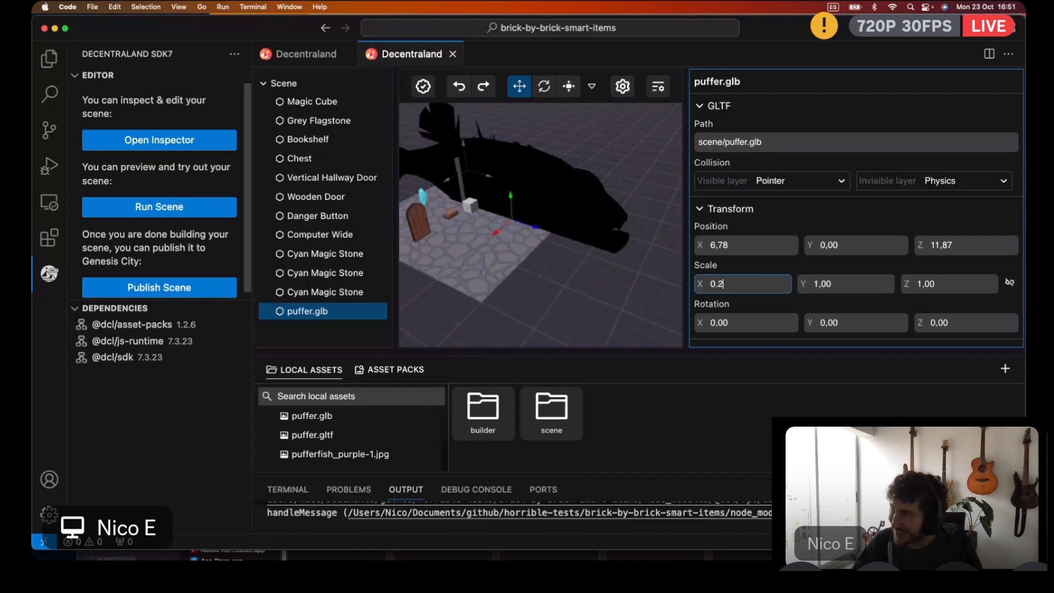
{"action": "left_click", "coordinate": [807, 283]}
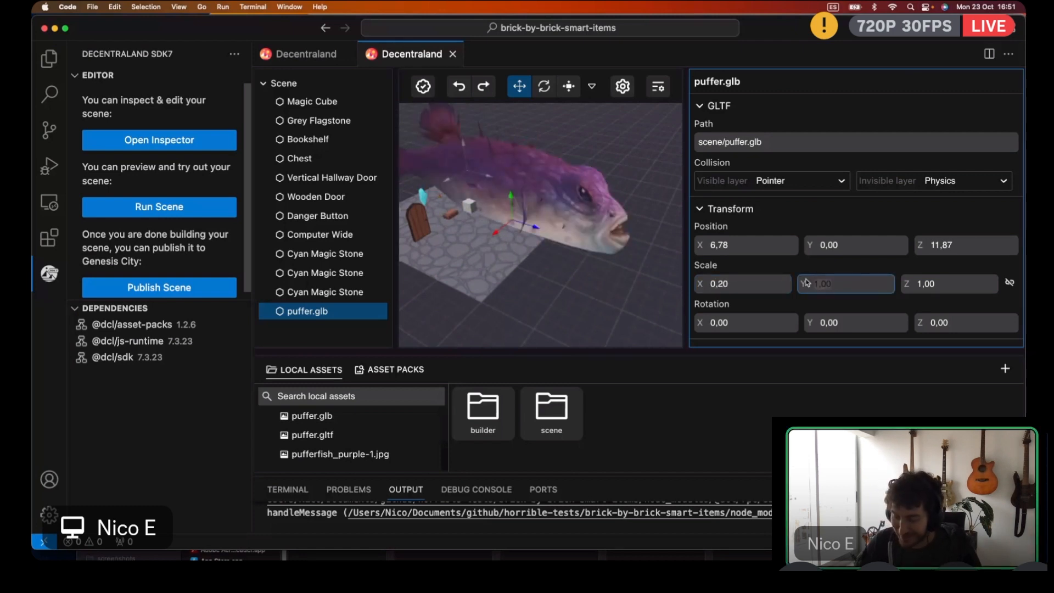
{"action": "type", "text": "0,"}
{"action": "type", "text": "2"}
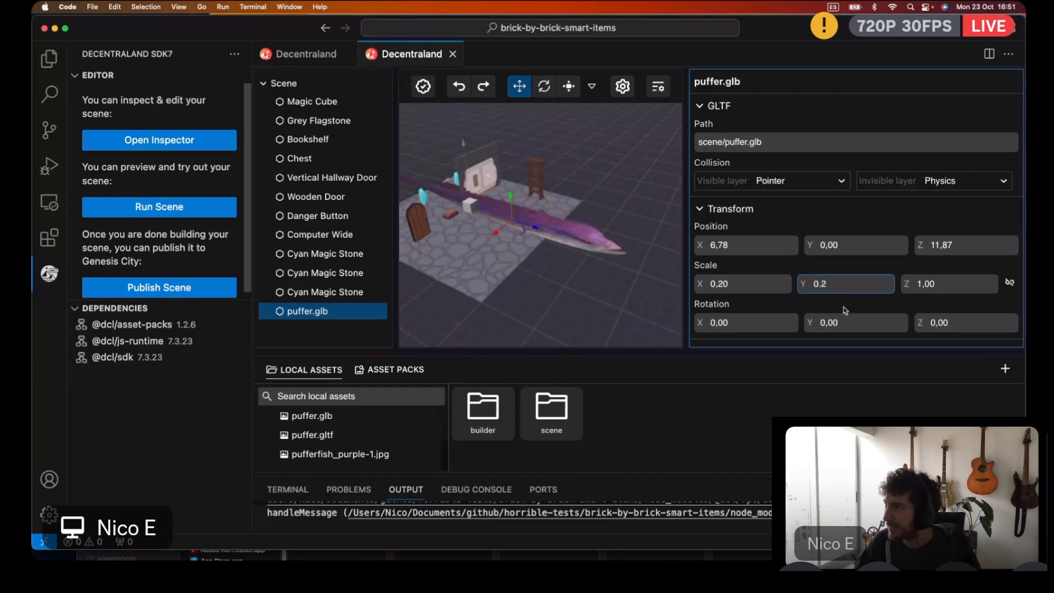
{"action": "left_click", "coordinate": [917, 288]}
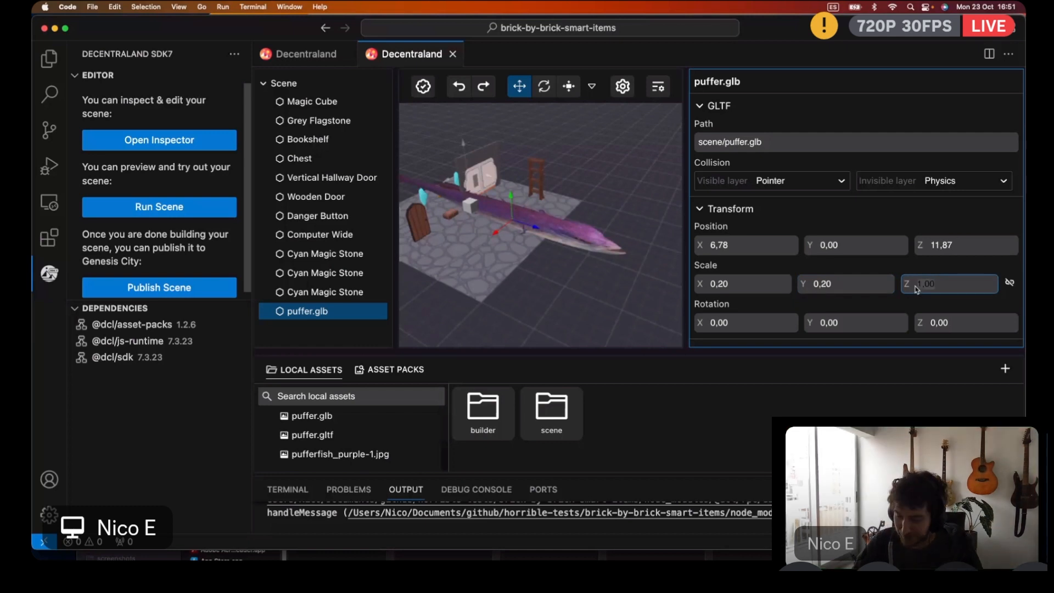
{"action": "type", "text": "0.2"}
{"action": "left_click_drag", "start_coordinate": [602, 172], "coordinate": [597, 169]}
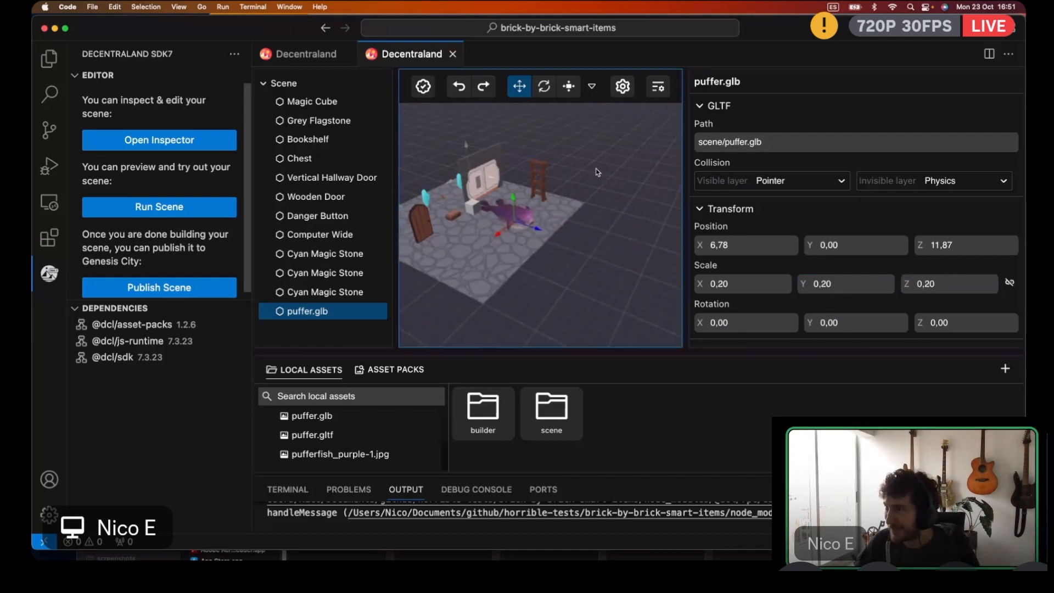
Set the scale of puffer.glb to 0,05 on the X, Y and Z axes
{"action": "double_click", "coordinate": [719, 285]}
{"action": "type", "text": "05"}
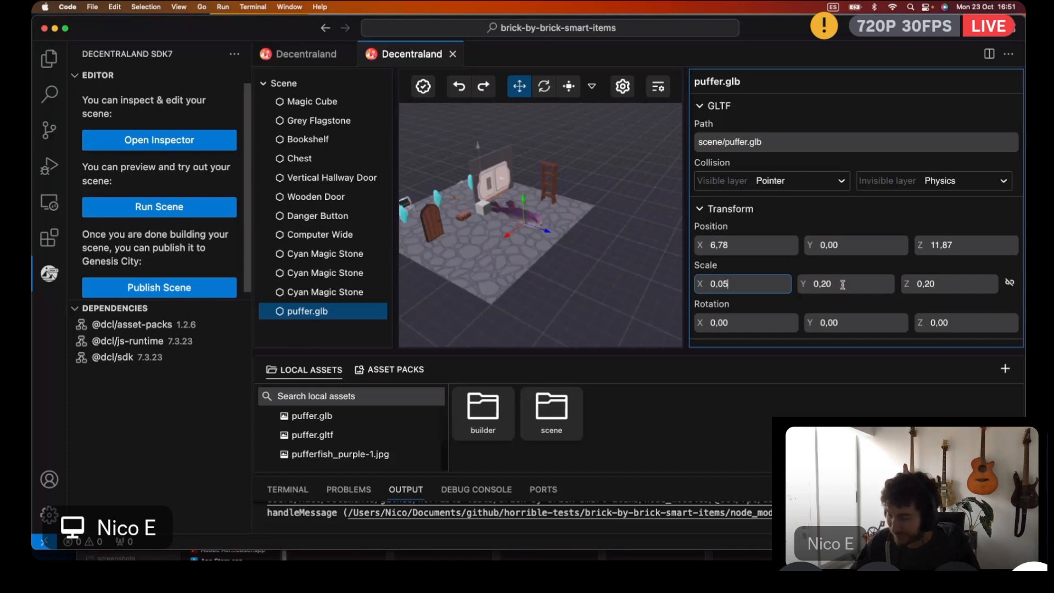
{"action": "double_click", "coordinate": [841, 283]}
{"action": "type", "text": "05"}
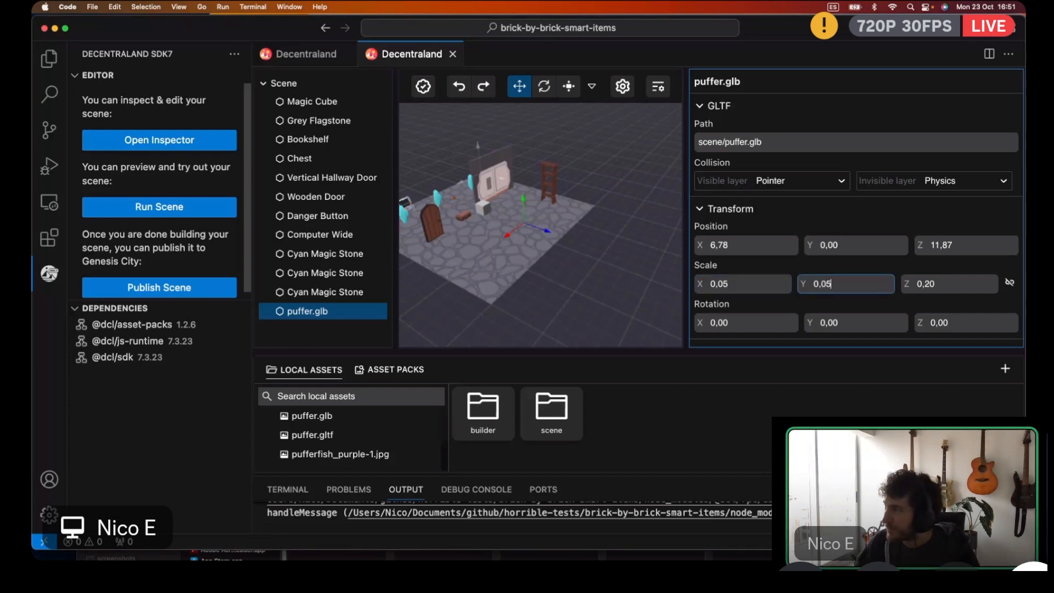
{"action": "double_click", "coordinate": [927, 283]}
{"action": "key", "text": "BackSpace"}
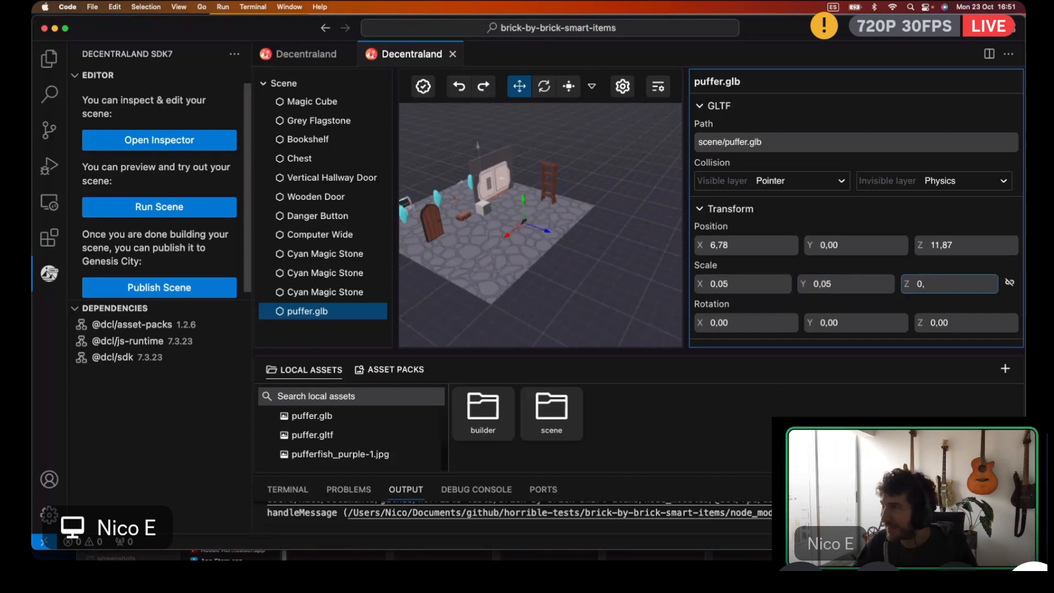
{"action": "type", "text": "05"}
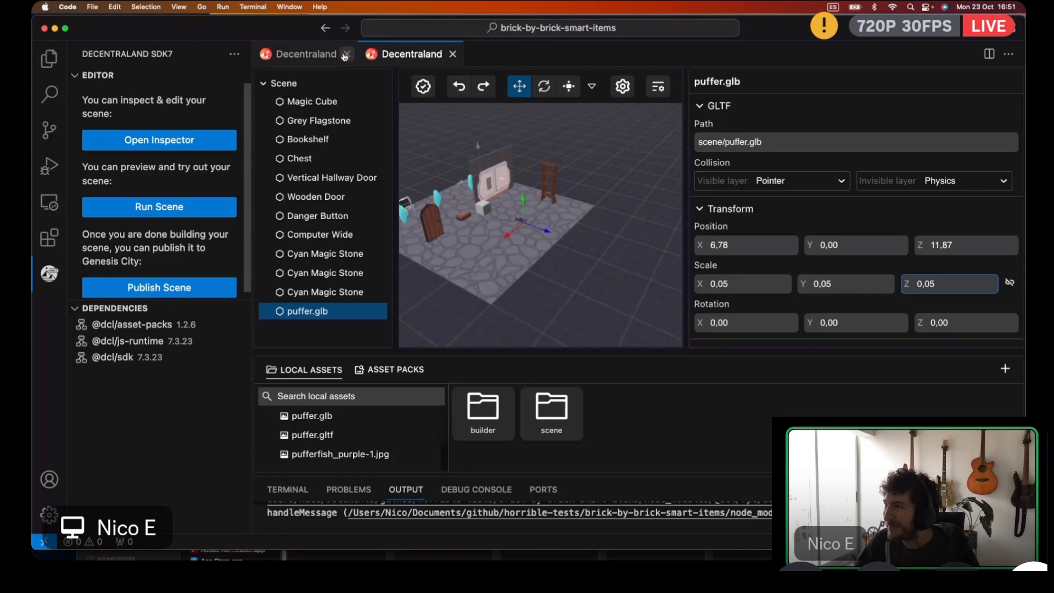
Raise puffer.glb above the floor to a Y position of about 0,55
{"action": "scroll", "coordinate": [543, 202], "scroll_direction": "up", "scroll_amount": 5}
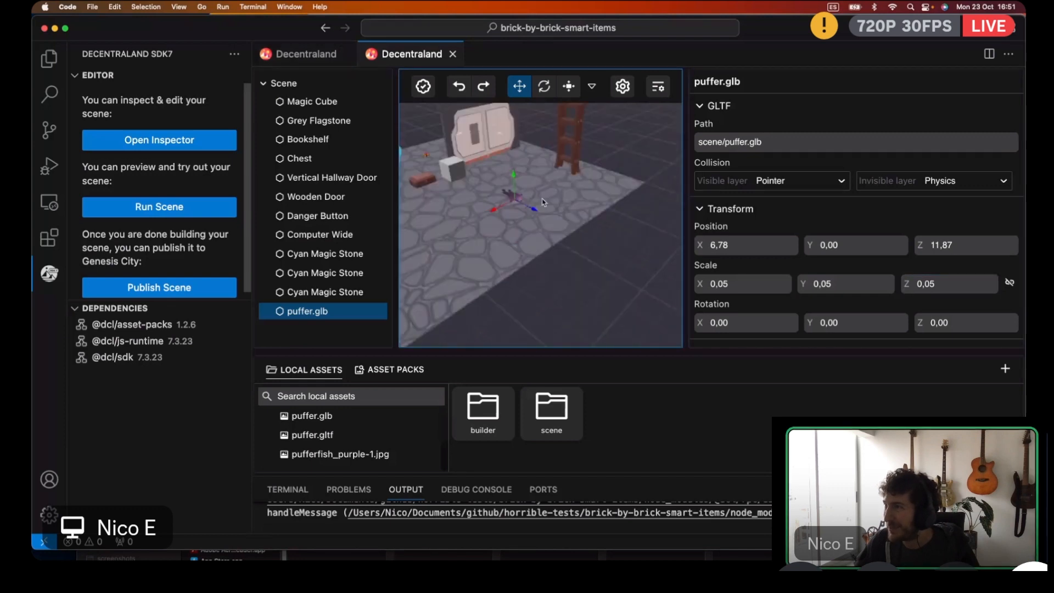
{"action": "scroll", "coordinate": [542, 202], "scroll_direction": "up", "scroll_amount": 3}
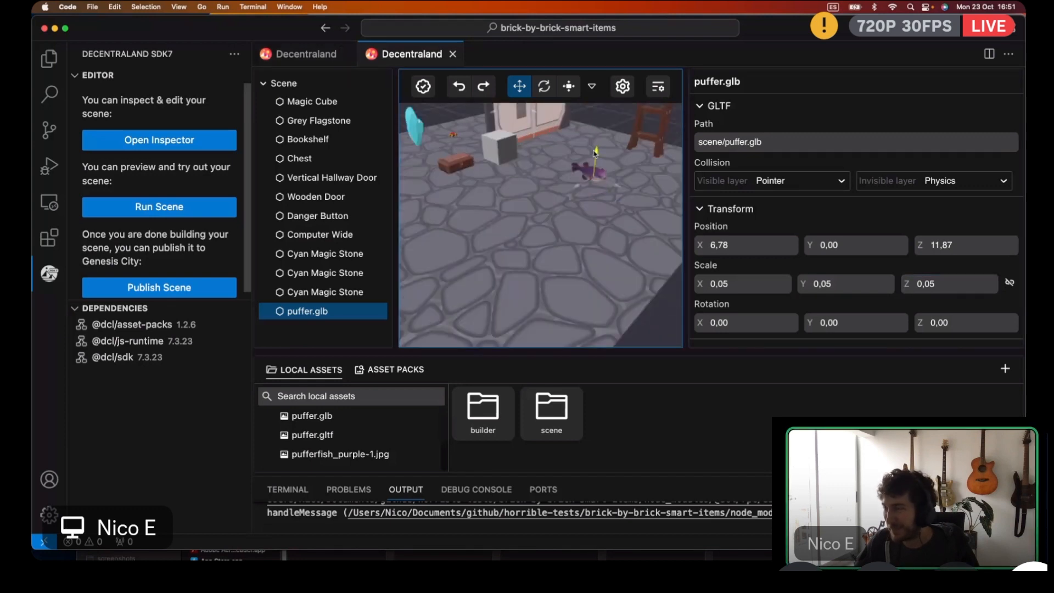
{"action": "left_click_drag", "start_coordinate": [595, 153], "coordinate": [593, 171]}
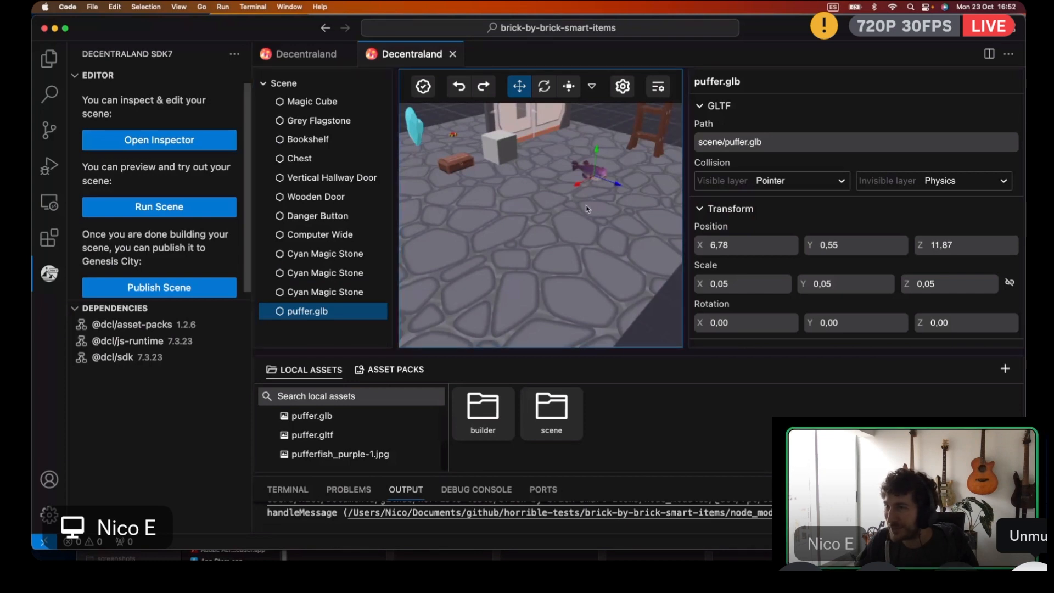
Add a States component to puffer.glb and name its default state Shrimpy
{"action": "right_click", "coordinate": [310, 312]}
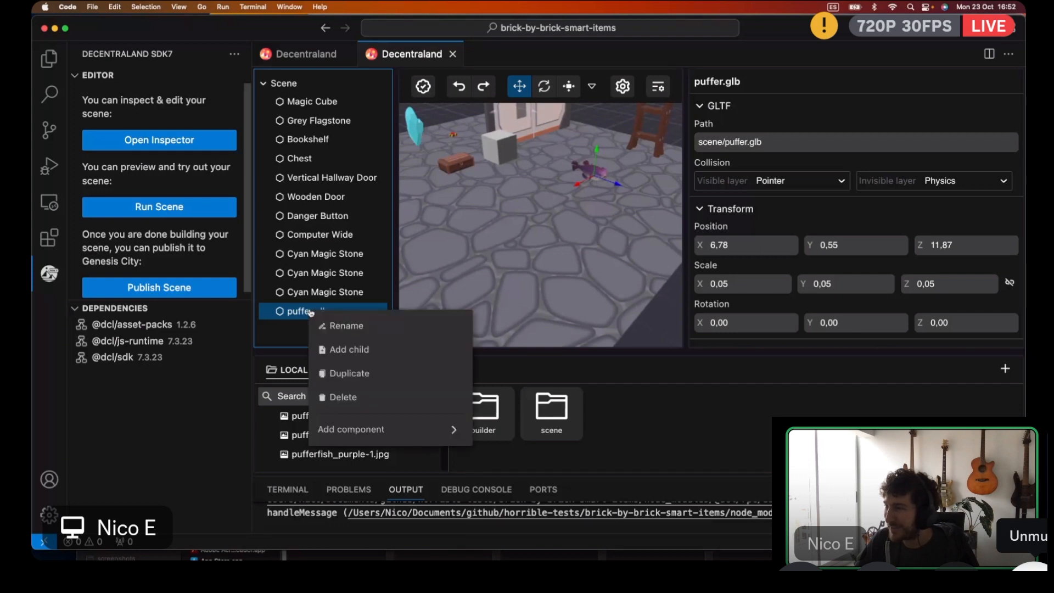
{"action": "mouse_move", "coordinate": [359, 431]}
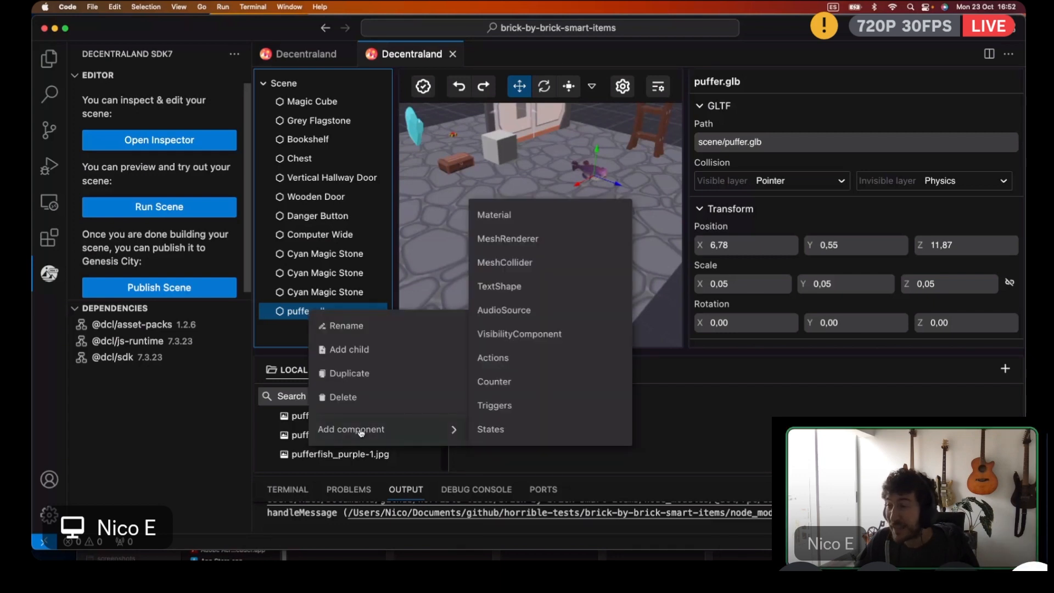
{"action": "left_click", "coordinate": [491, 430]}
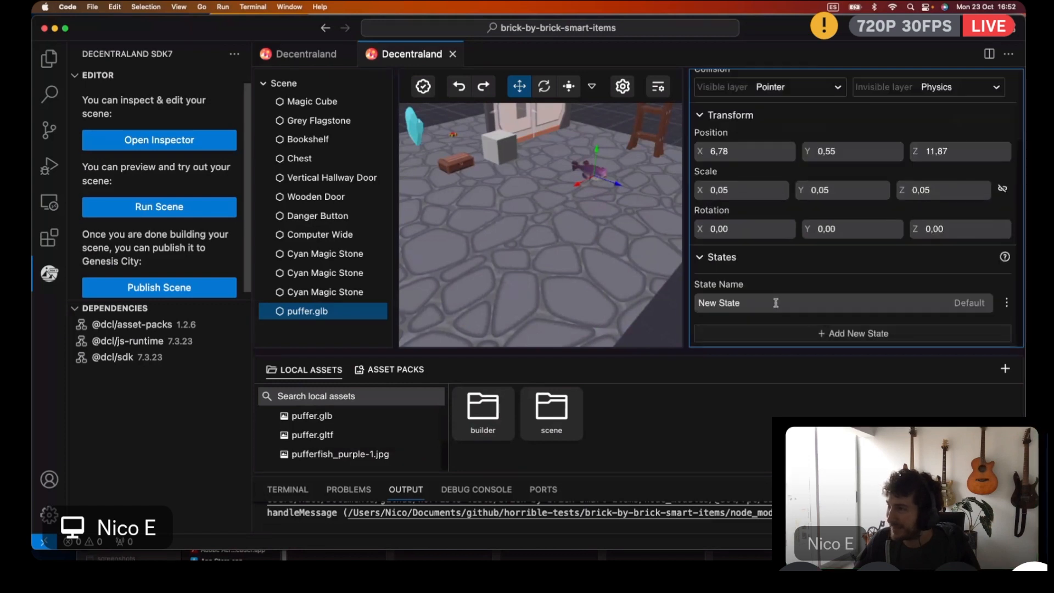
{"action": "left_click_drag", "start_coordinate": [775, 303], "coordinate": [672, 294]}
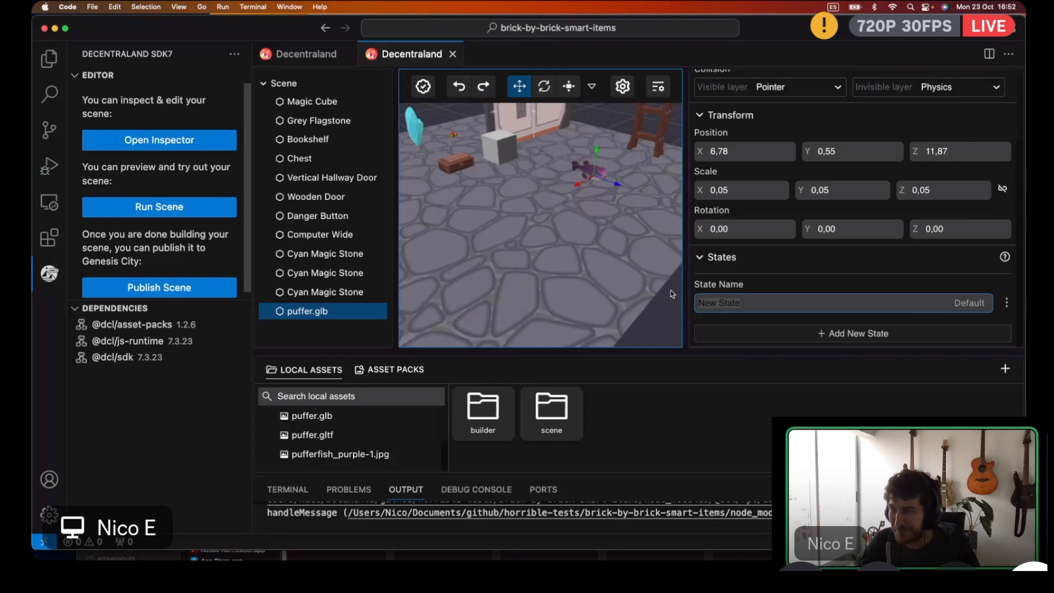
{"action": "type", "text": "S"}
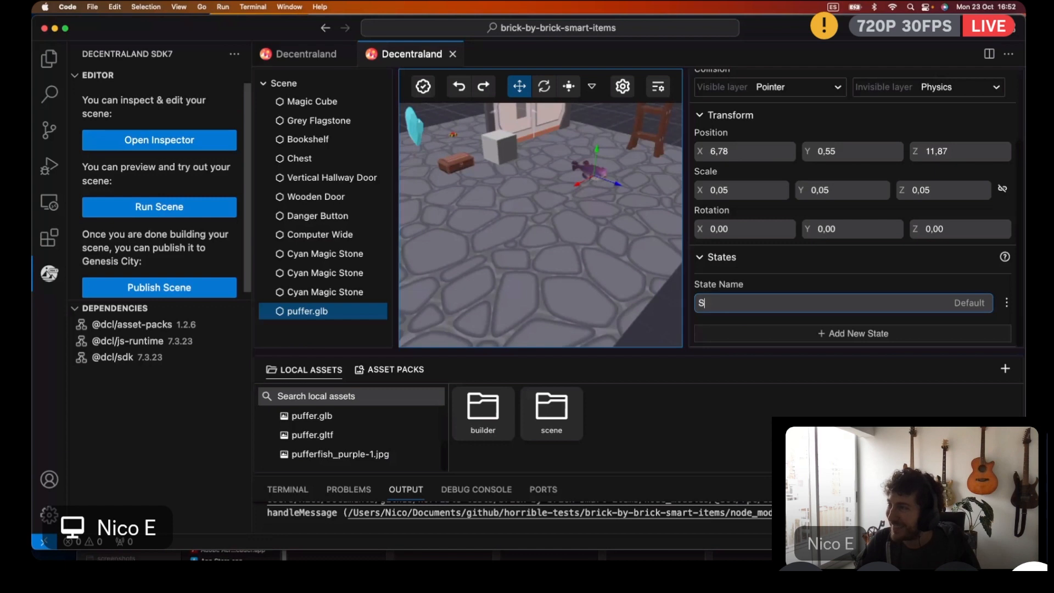
{"action": "type", "text": "hrimp"}
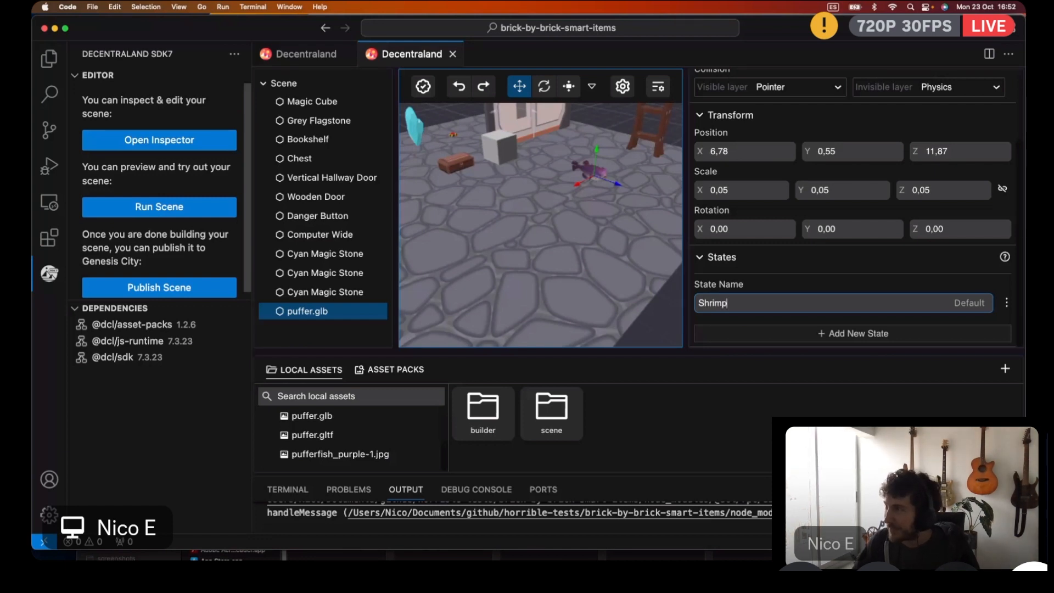
{"action": "type", "text": "y"}
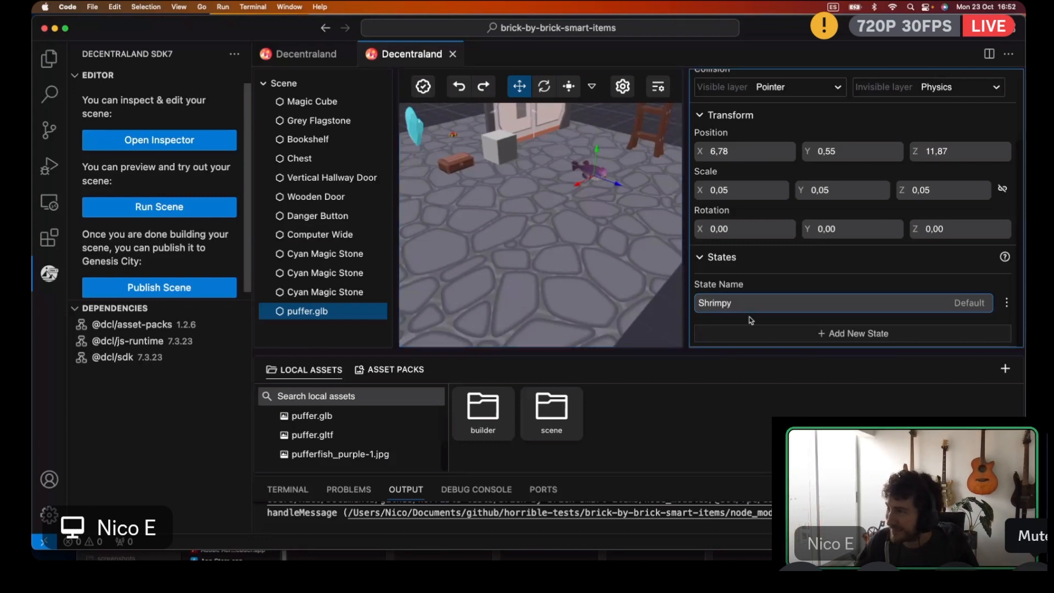
Add a second state named Puffed Up to puffer.glb
{"action": "left_click", "coordinate": [751, 332]}
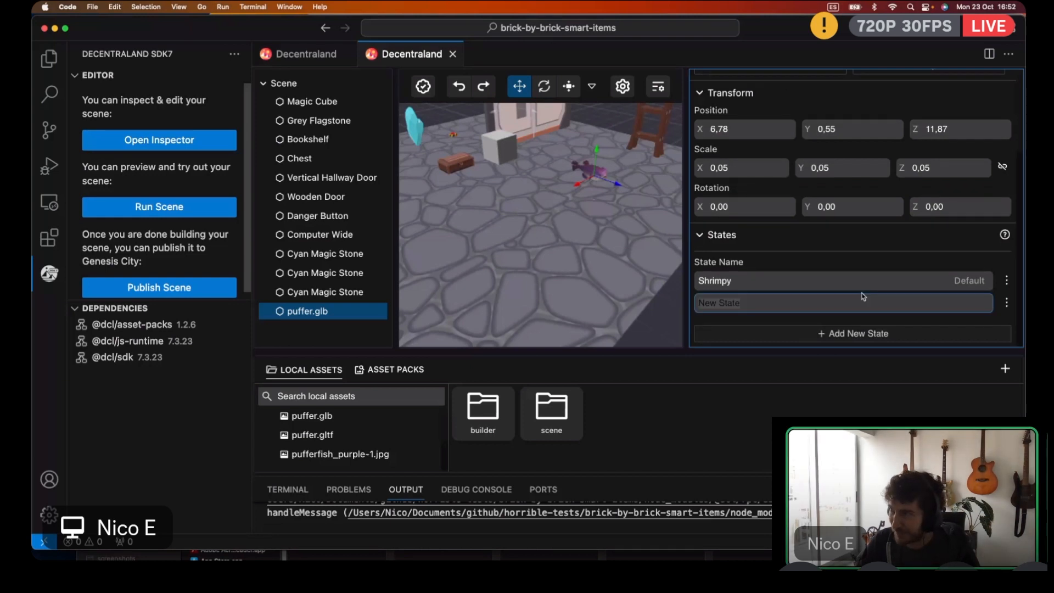
{"action": "type", "text": "Pufd"}
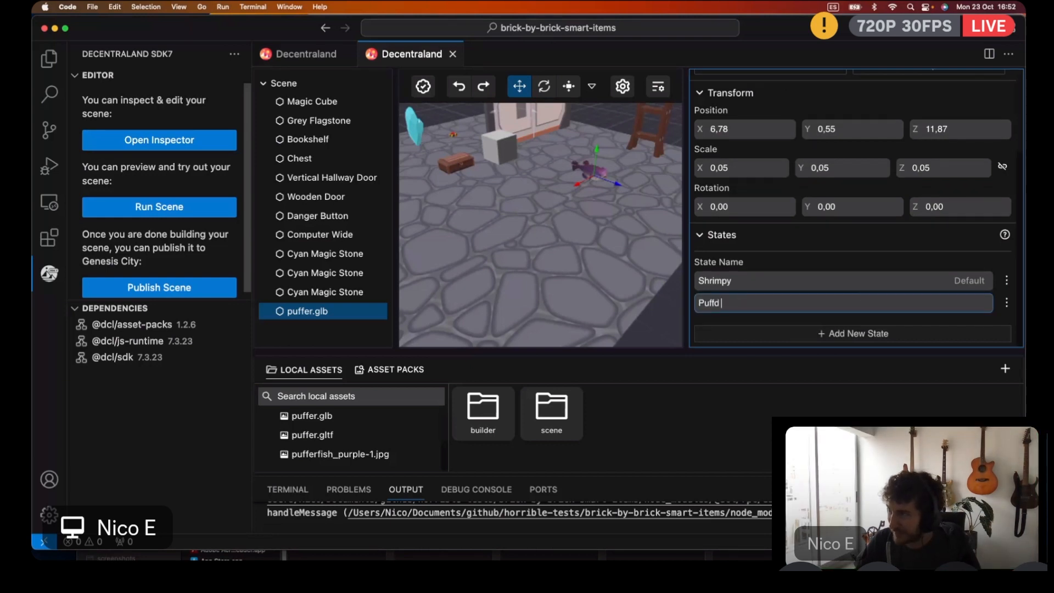
{"action": "type", "text": "ed"}
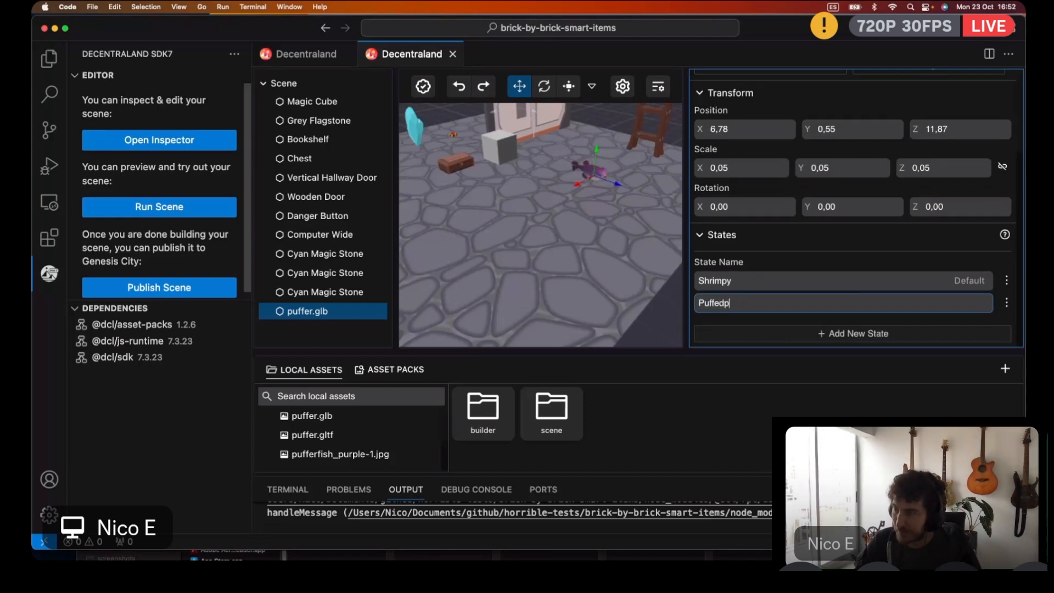
Add an Actions component to puffer.glb and name its action Enlarge
{"action": "right_click", "coordinate": [307, 311]}
{"action": "mouse_move", "coordinate": [384, 426]}
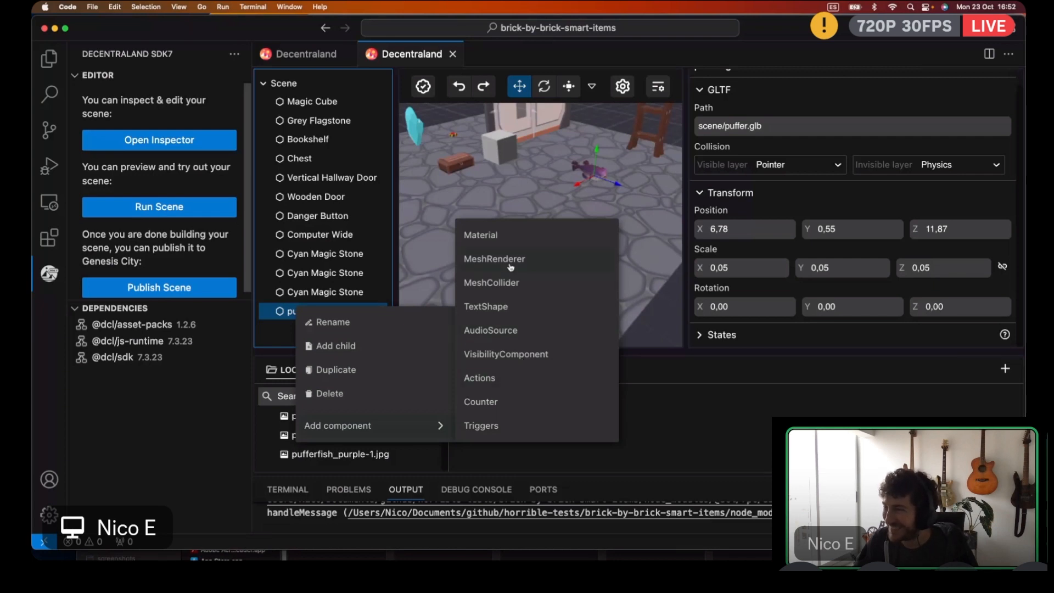
{"action": "left_click", "coordinate": [480, 377]}
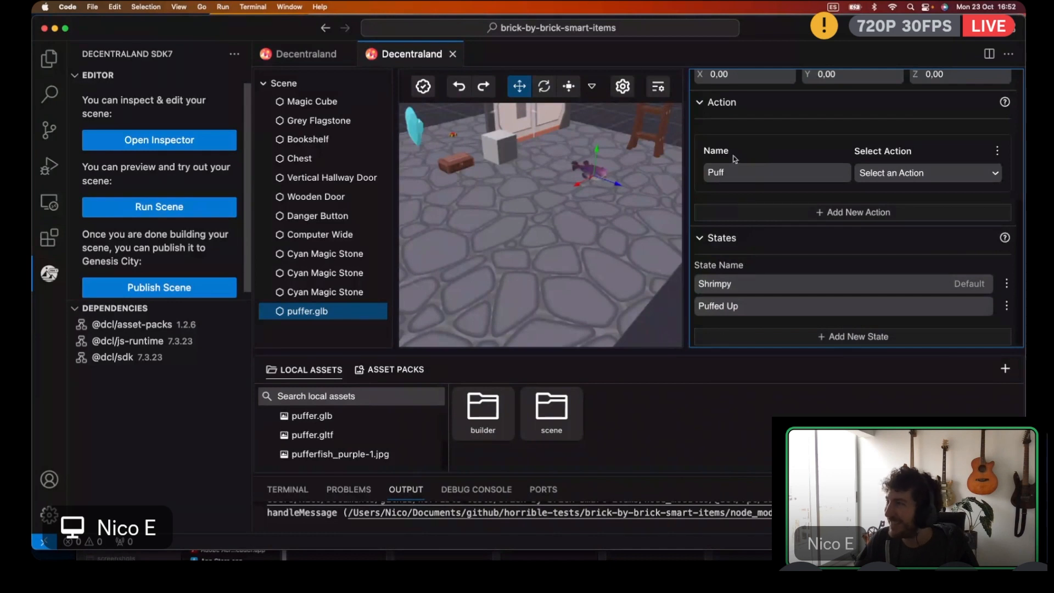
{"action": "left_click", "coordinate": [901, 173]}
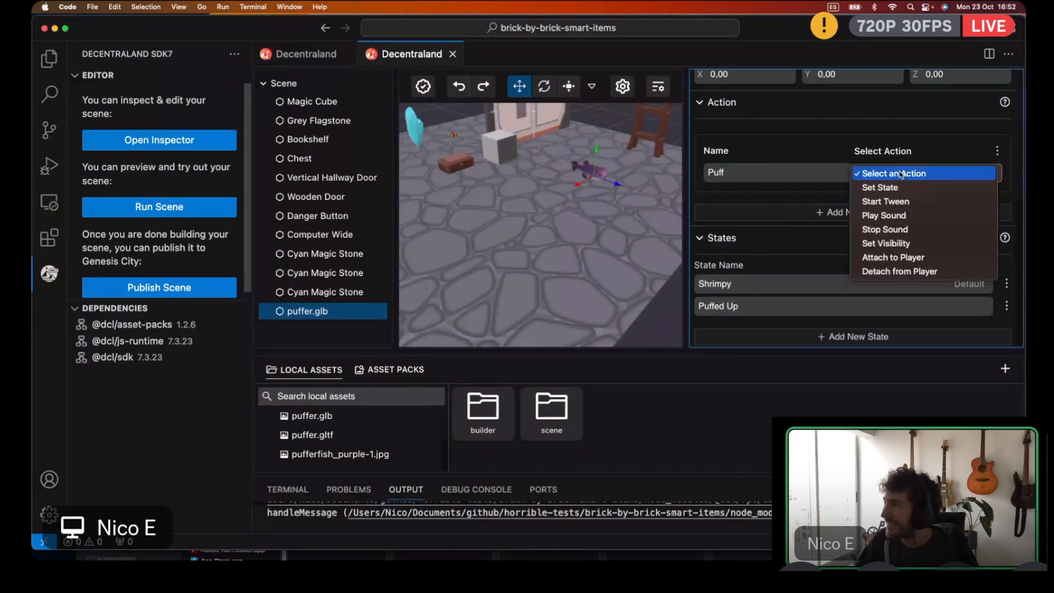
{"action": "double_click", "coordinate": [745, 176]}
{"action": "type", "text": "En"}
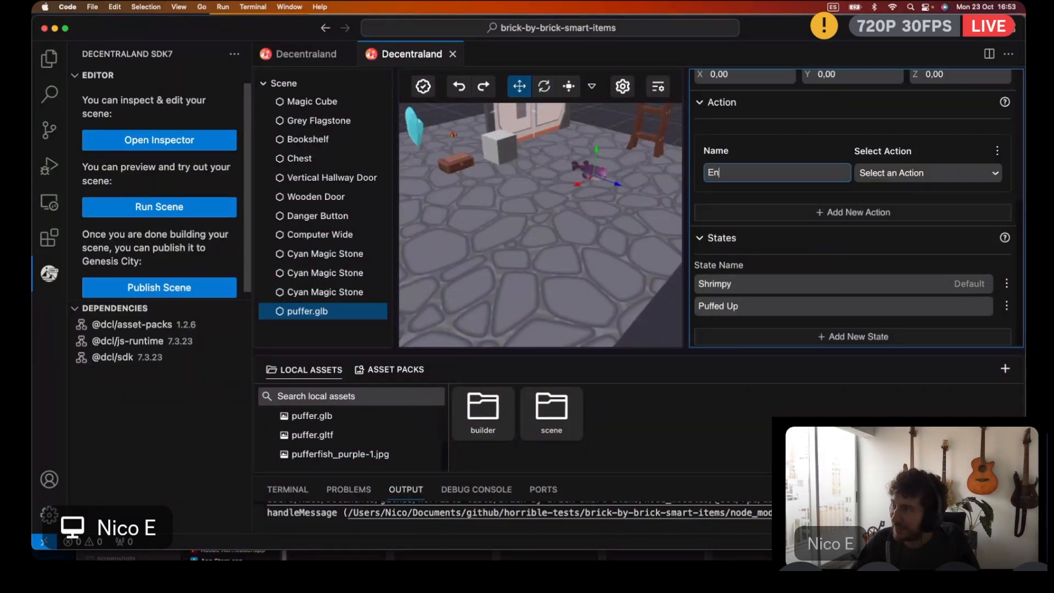
{"action": "type", "text": "large"}
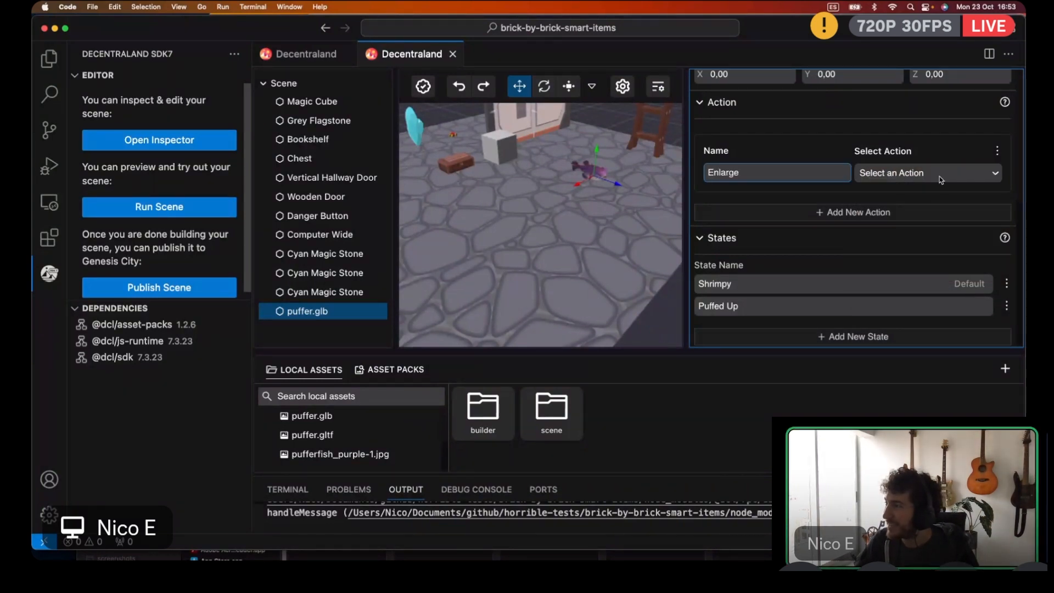
Make the Enlarge action a Start Tween with the scale_item tween type
{"action": "left_click", "coordinate": [939, 177]}
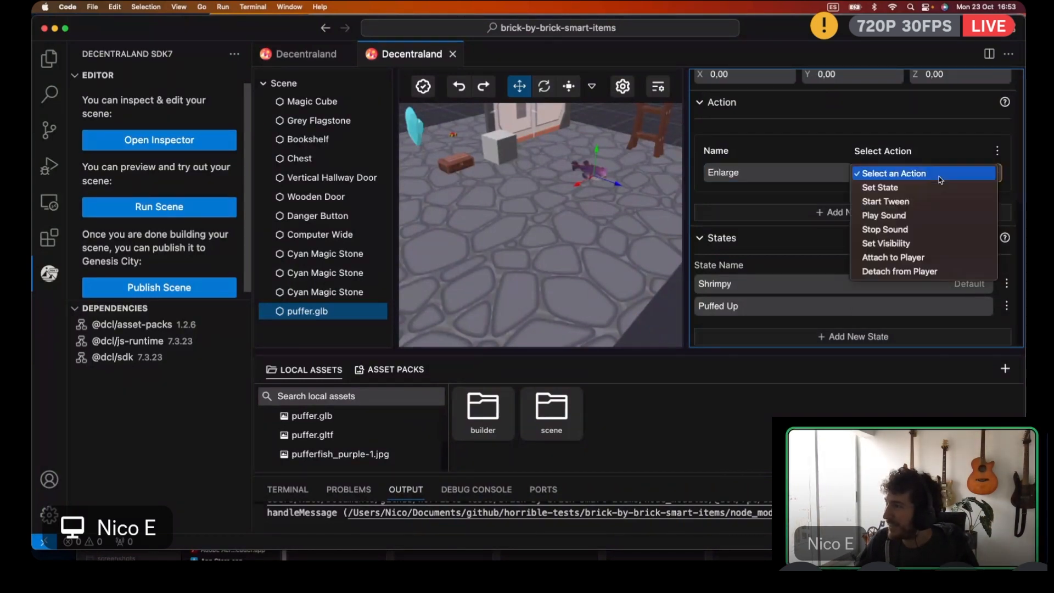
{"action": "left_click", "coordinate": [913, 203]}
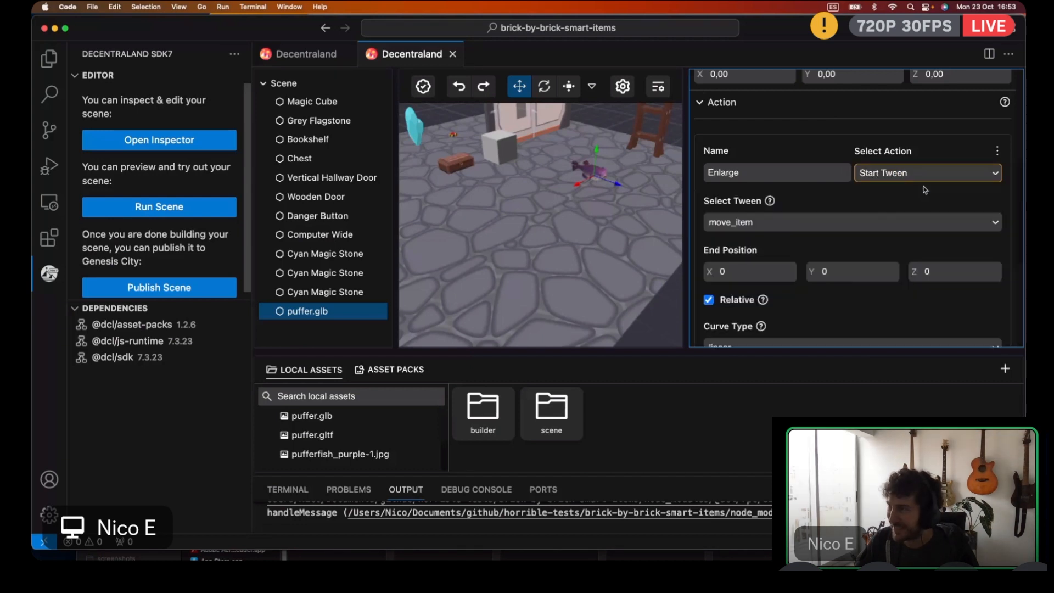
{"action": "scroll", "coordinate": [822, 197], "scroll_direction": "down", "scroll_amount": 1}
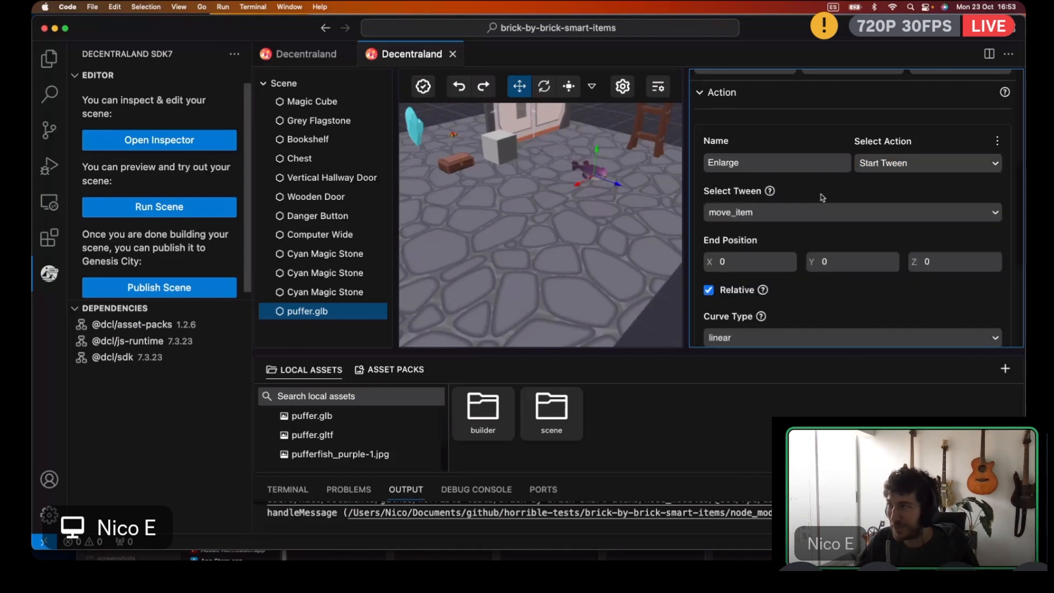
{"action": "scroll", "coordinate": [822, 197], "scroll_direction": "down", "scroll_amount": 2}
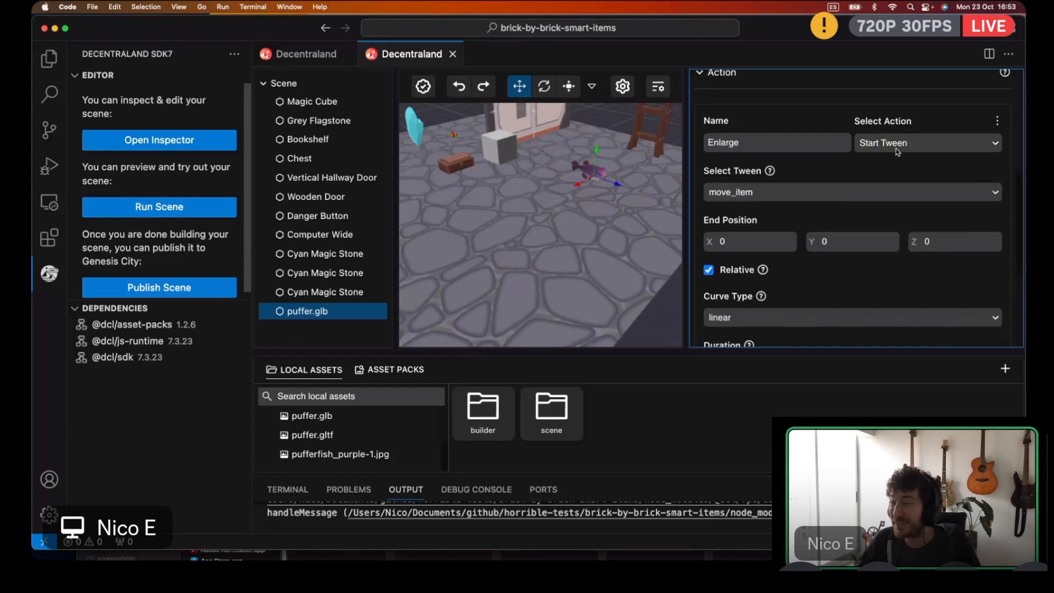
{"action": "scroll", "coordinate": [866, 169], "scroll_direction": "down", "scroll_amount": 1}
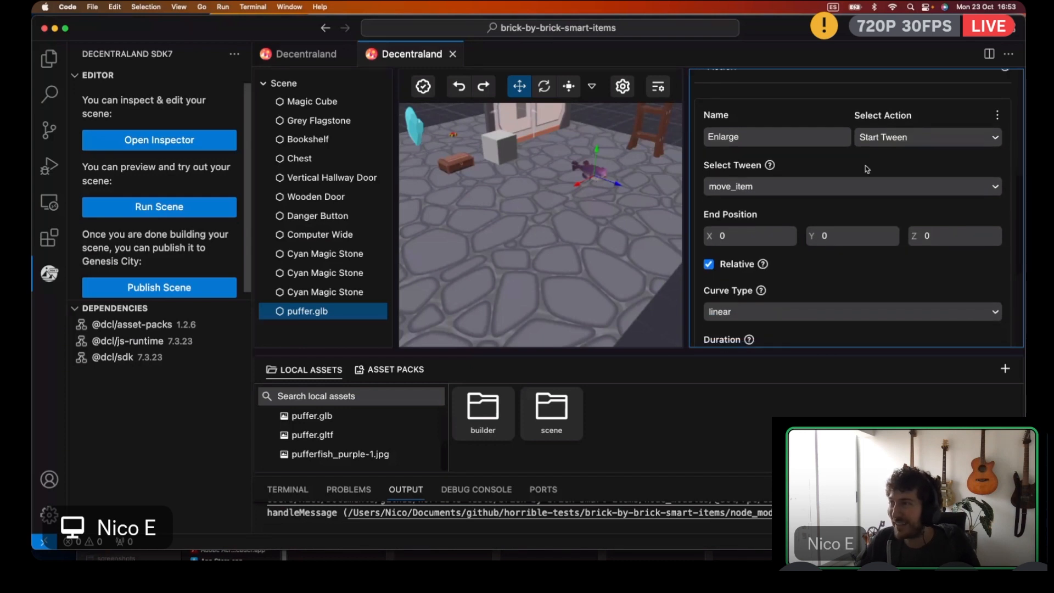
{"action": "scroll", "coordinate": [866, 169], "scroll_direction": "down", "scroll_amount": 2}
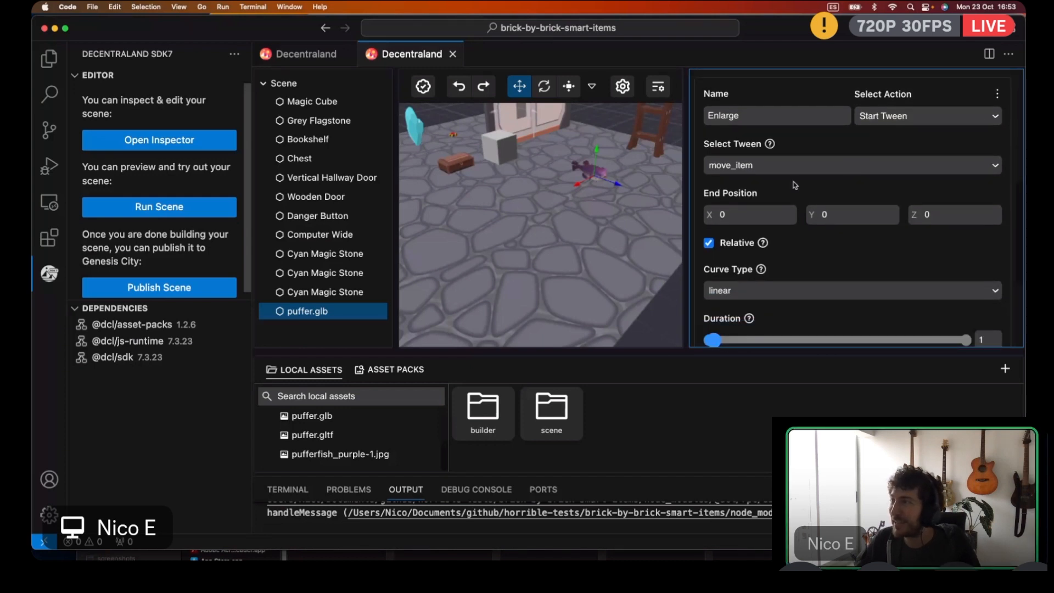
{"action": "scroll", "coordinate": [795, 185], "scroll_direction": "up", "scroll_amount": 15}
{"action": "scroll", "coordinate": [751, 219], "scroll_direction": "down", "scroll_amount": 1}
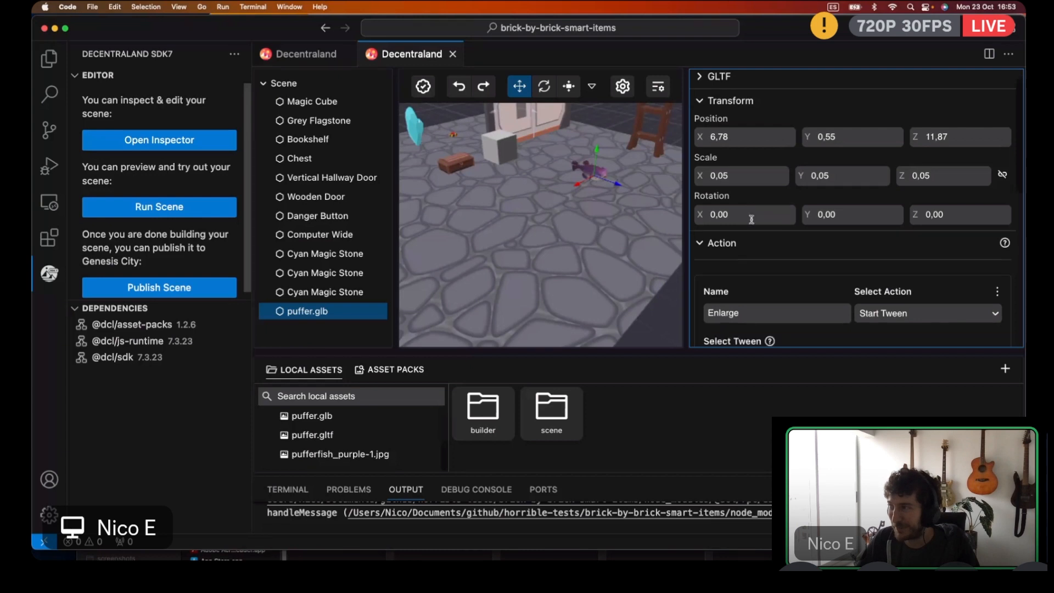
{"action": "scroll", "coordinate": [751, 220], "scroll_direction": "down", "scroll_amount": 15}
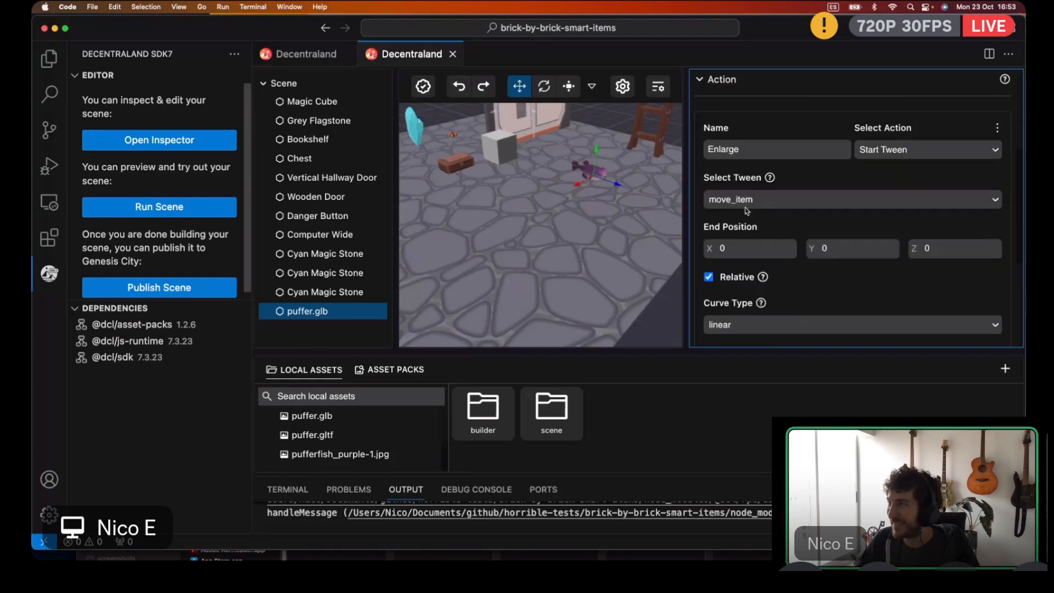
{"action": "scroll", "coordinate": [747, 210], "scroll_direction": "down", "scroll_amount": 1}
{"action": "left_click", "coordinate": [731, 186]}
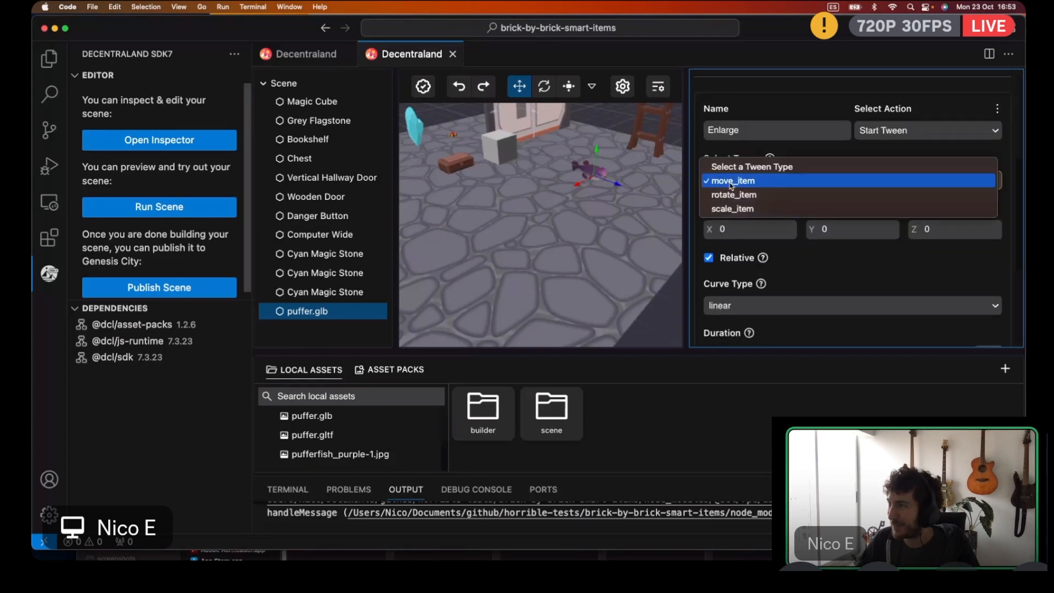
{"action": "left_click", "coordinate": [733, 209]}
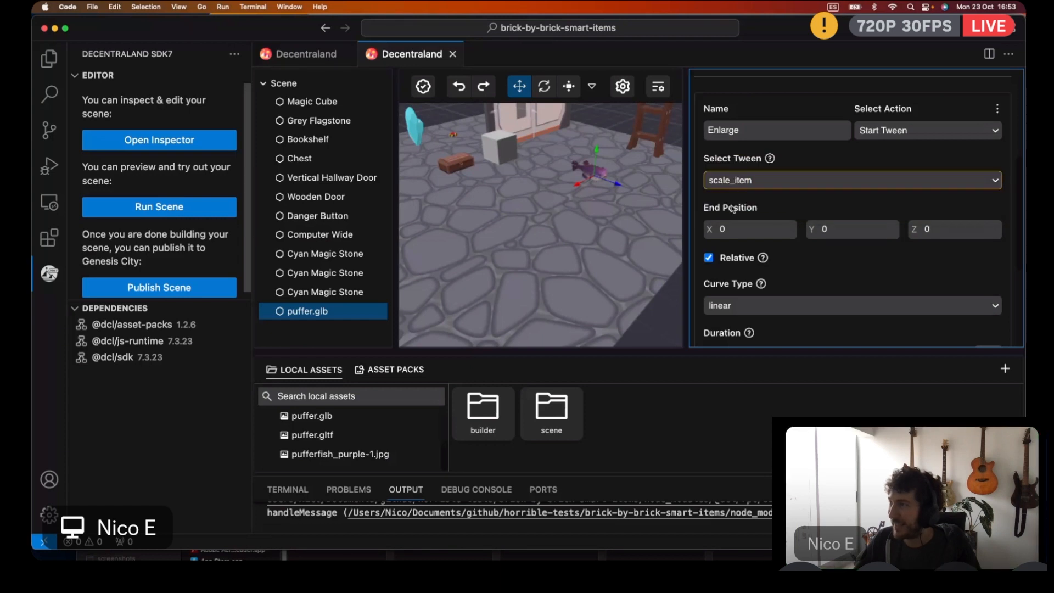
Set the Enlarge tween's End Position to X 0.20, Y 0.30 and Z 0.30
{"action": "key", "text": "Tab"}
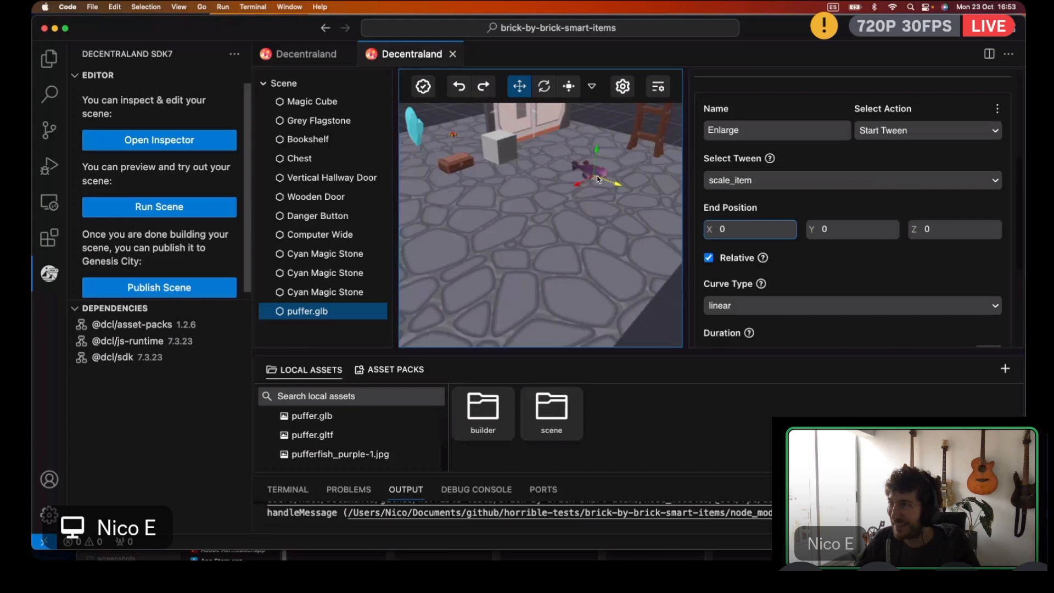
{"action": "left_click", "coordinate": [725, 230]}
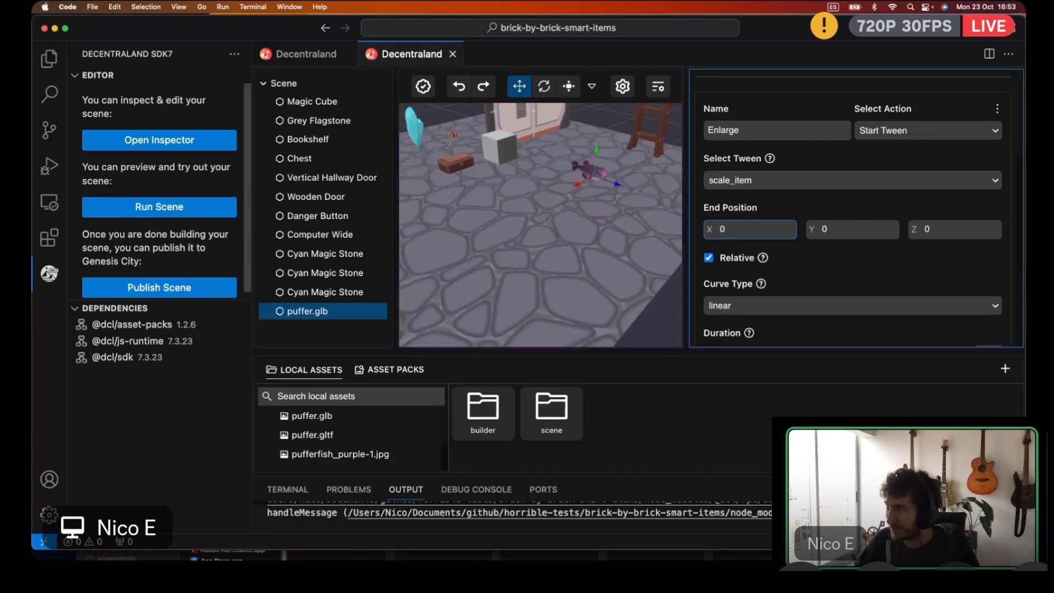
{"action": "type", "text": ".20"}
{"action": "left_click", "coordinate": [824, 229]}
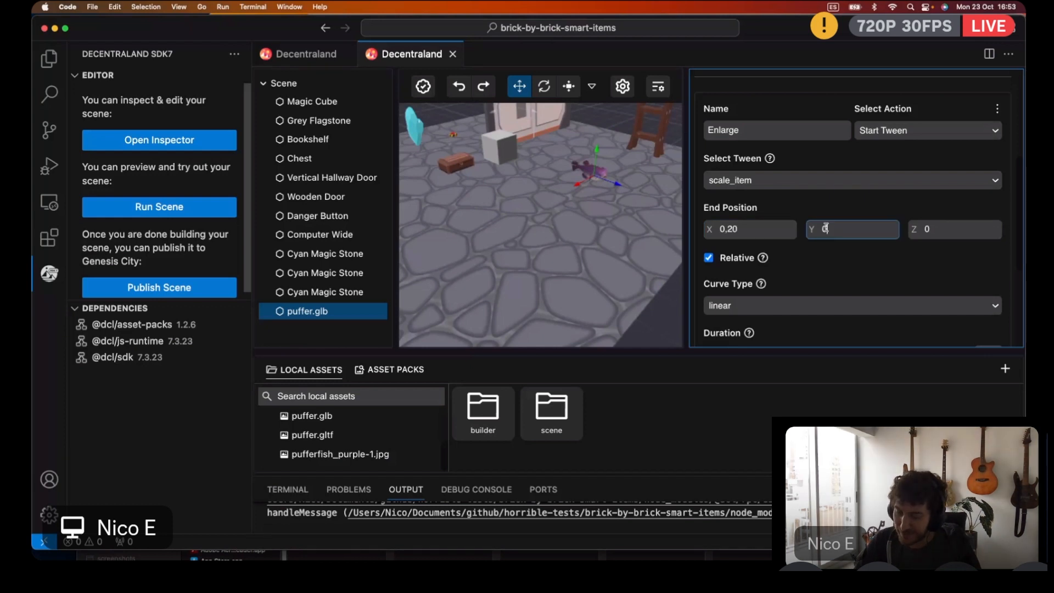
{"action": "key", "text": "BackSpace"}
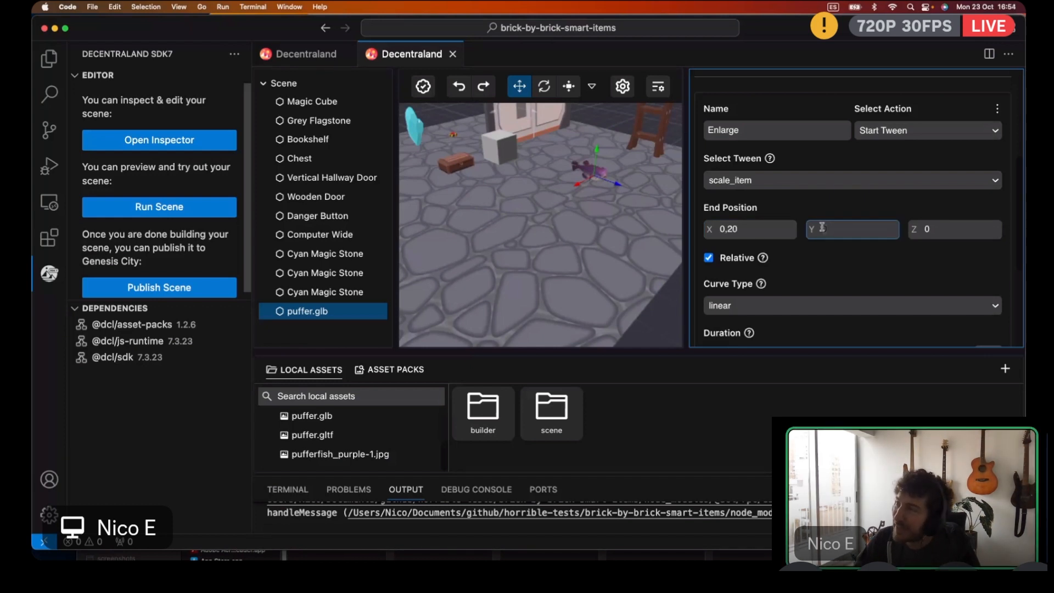
{"action": "type", "text": "0.3"}
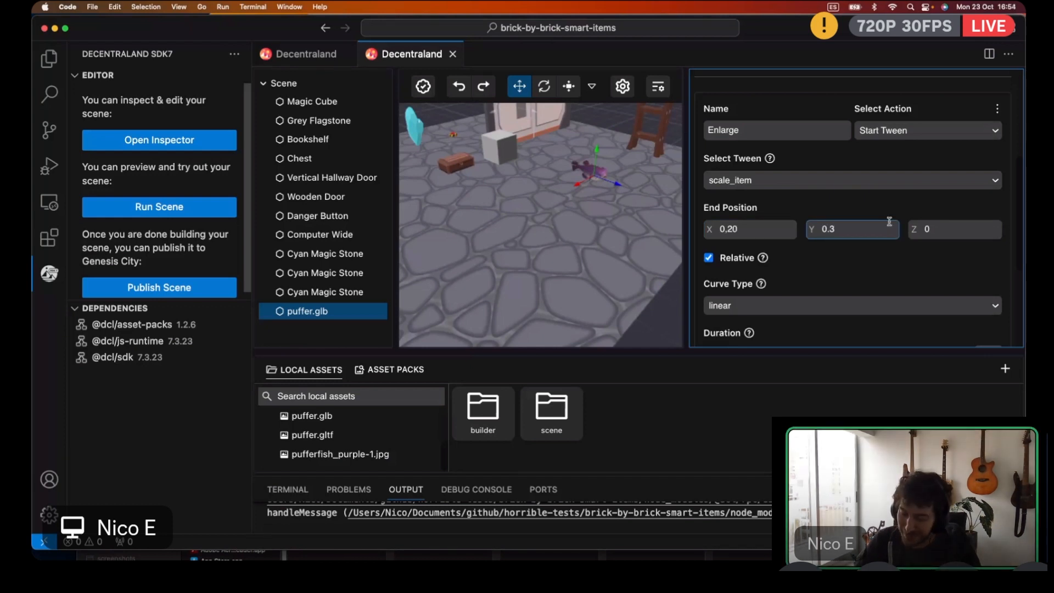
{"action": "left_click", "coordinate": [924, 230]}
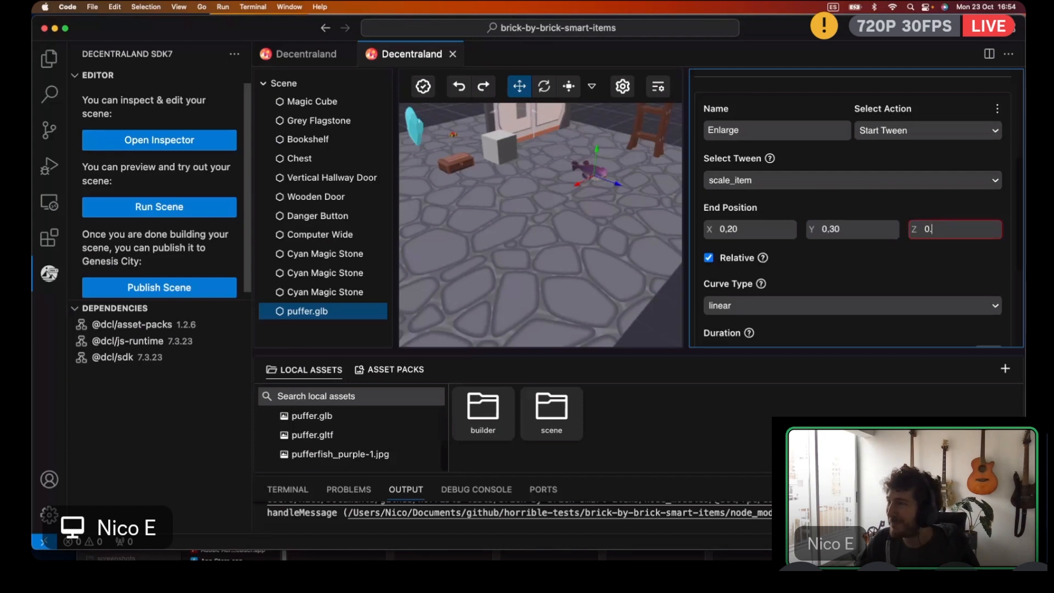
{"action": "type", "text": "0.3"}
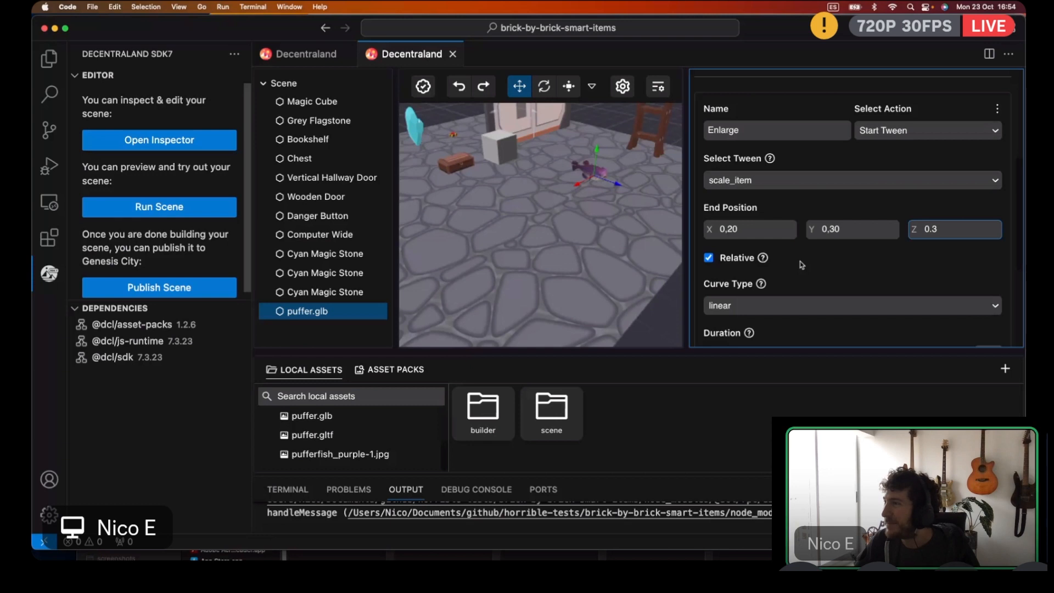
Set the Enlarge tween's duration to 3
{"action": "scroll", "coordinate": [800, 253], "scroll_direction": "down", "scroll_amount": 2}
{"action": "scroll", "coordinate": [793, 251], "scroll_direction": "down", "scroll_amount": 1}
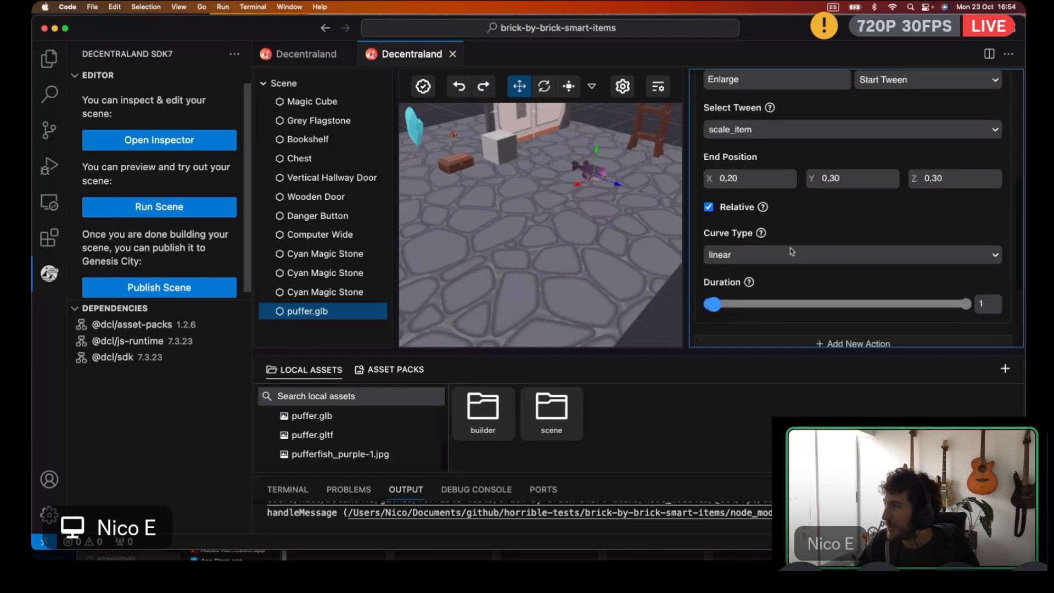
{"action": "scroll", "coordinate": [791, 250], "scroll_direction": "down", "scroll_amount": 1}
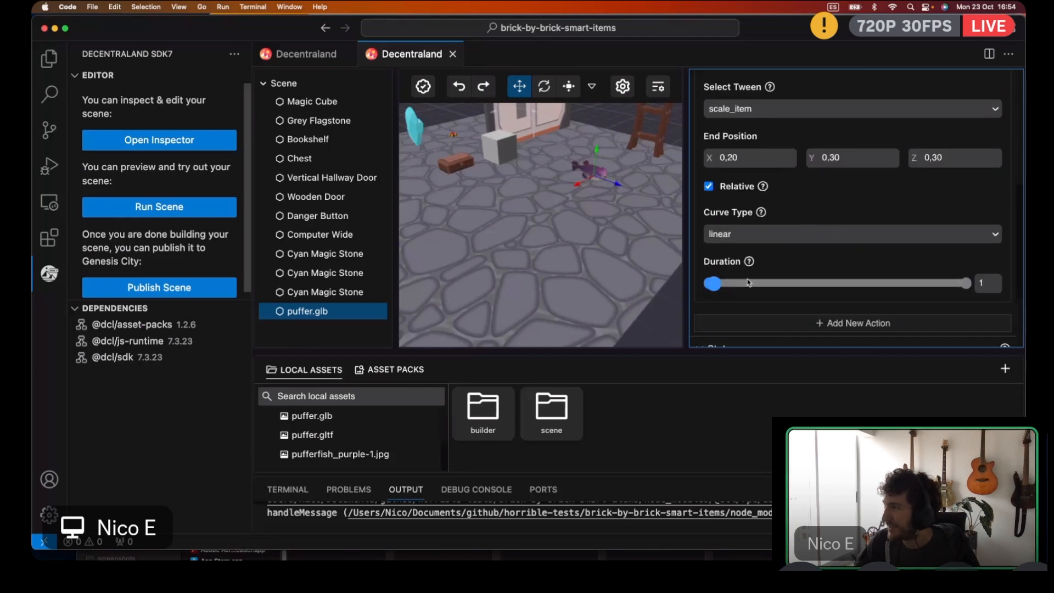
{"action": "left_click", "coordinate": [986, 282]}
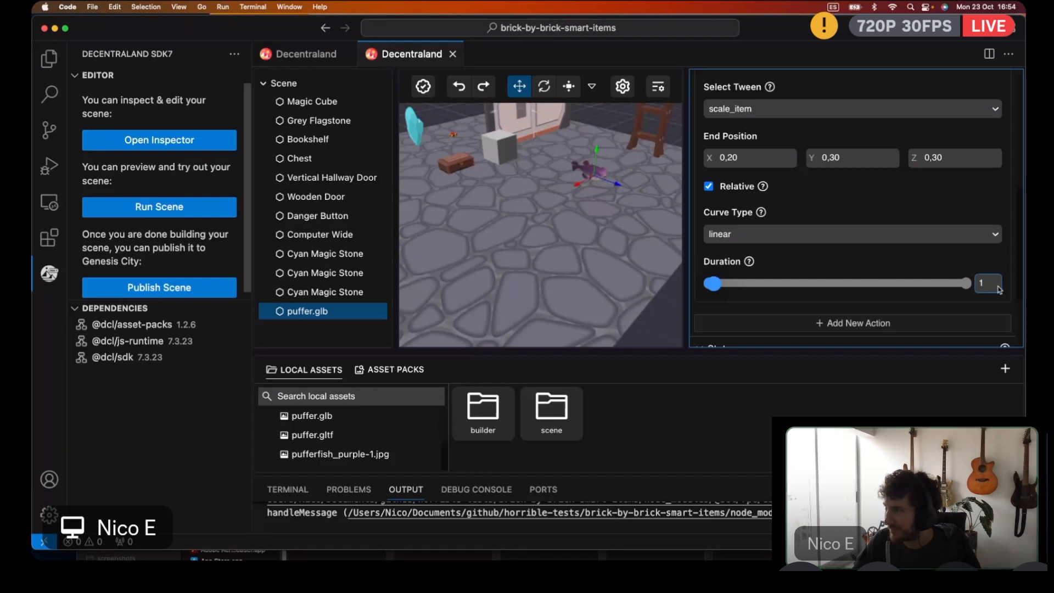
{"action": "left_click_drag", "start_coordinate": [998, 289], "coordinate": [812, 293]}
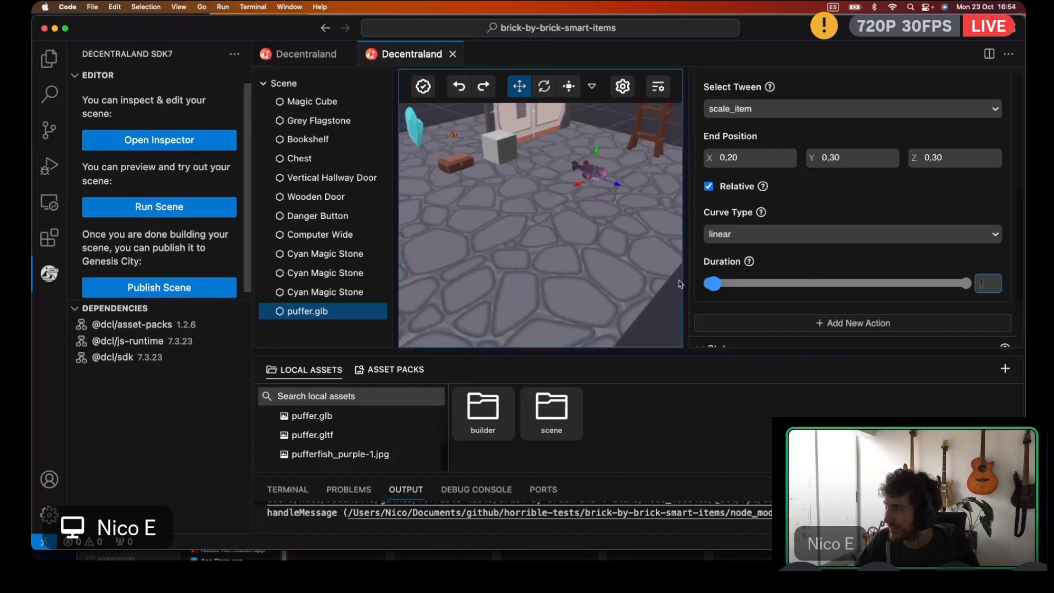
{"action": "left_click", "coordinate": [712, 285]}
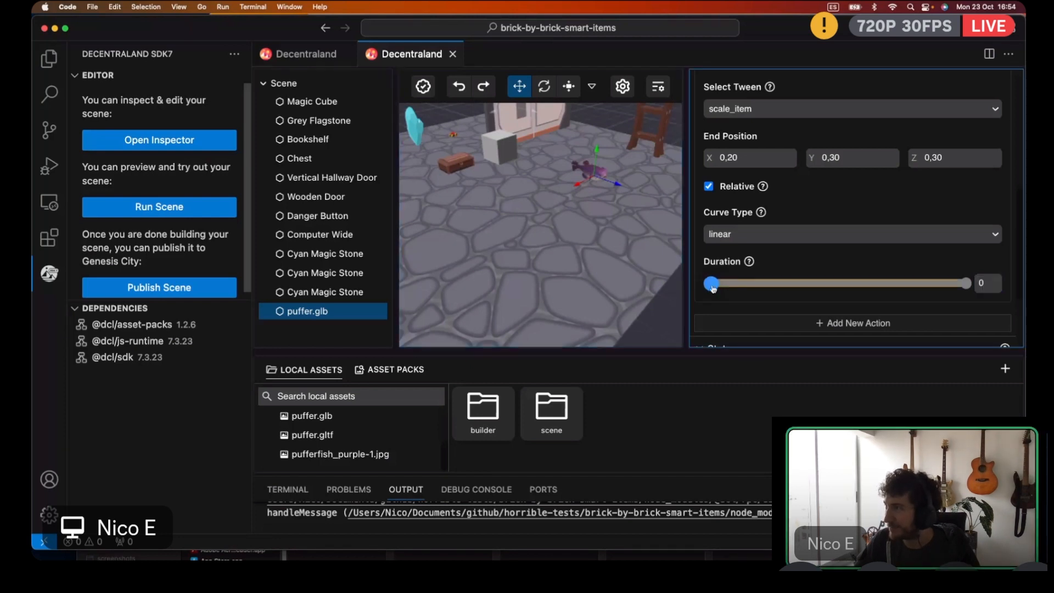
{"action": "left_click_drag", "start_coordinate": [712, 285], "coordinate": [718, 285]}
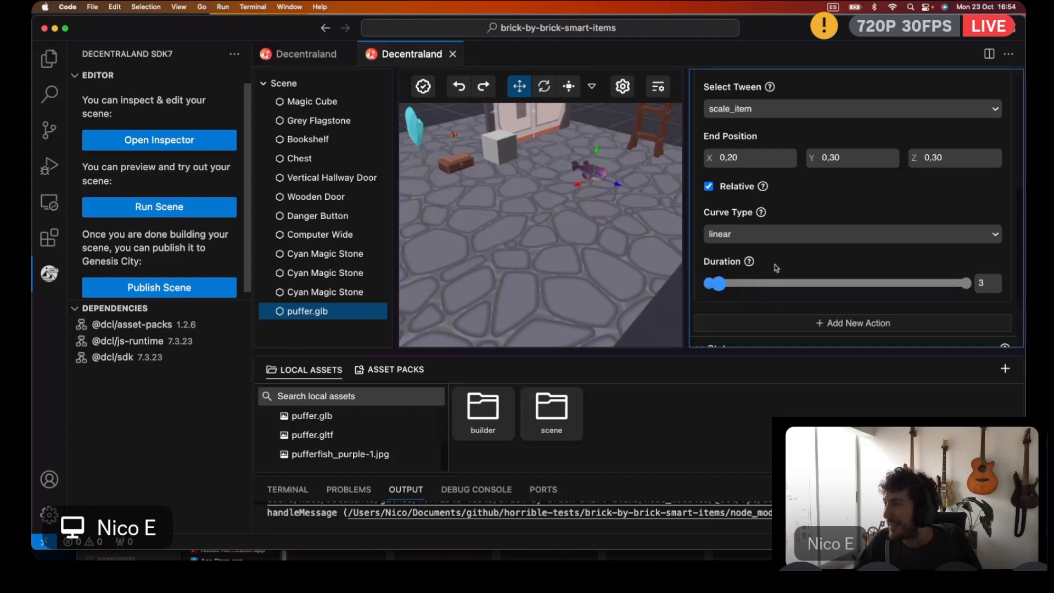
Add a second action named Shrink to puffer.glb
{"action": "scroll", "coordinate": [774, 236], "scroll_direction": "up", "scroll_amount": 1}
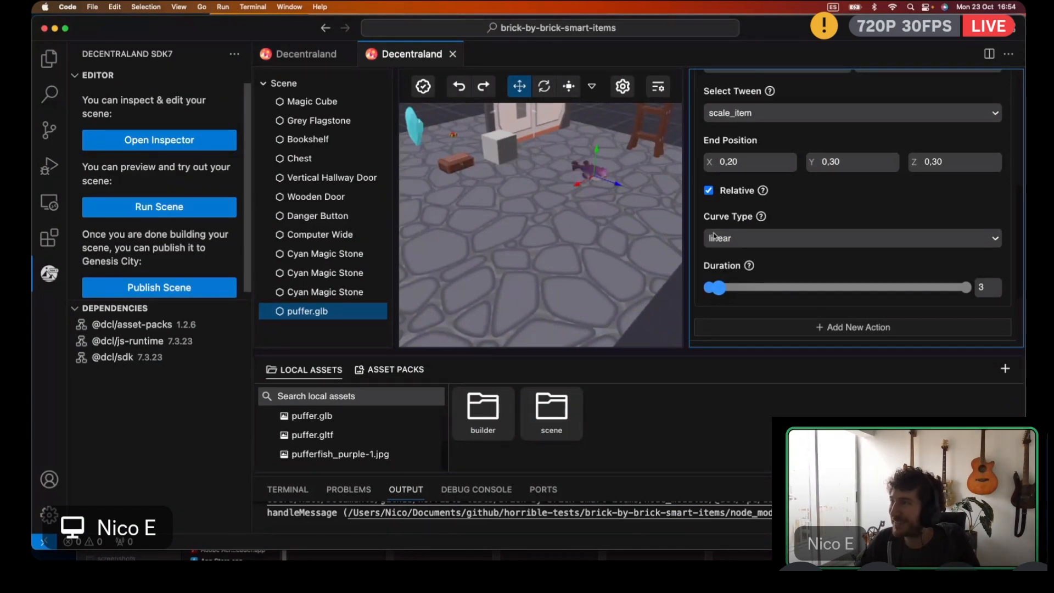
{"action": "scroll", "coordinate": [758, 226], "scroll_direction": "up", "scroll_amount": 2}
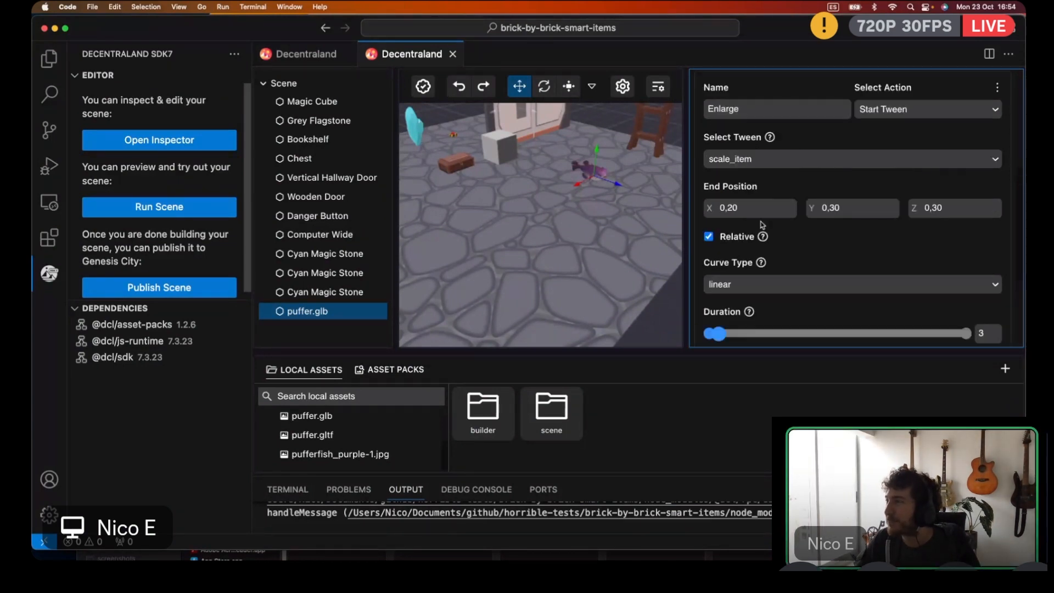
{"action": "scroll", "coordinate": [761, 225], "scroll_direction": "down", "scroll_amount": 4}
{"action": "left_click", "coordinate": [824, 287]}
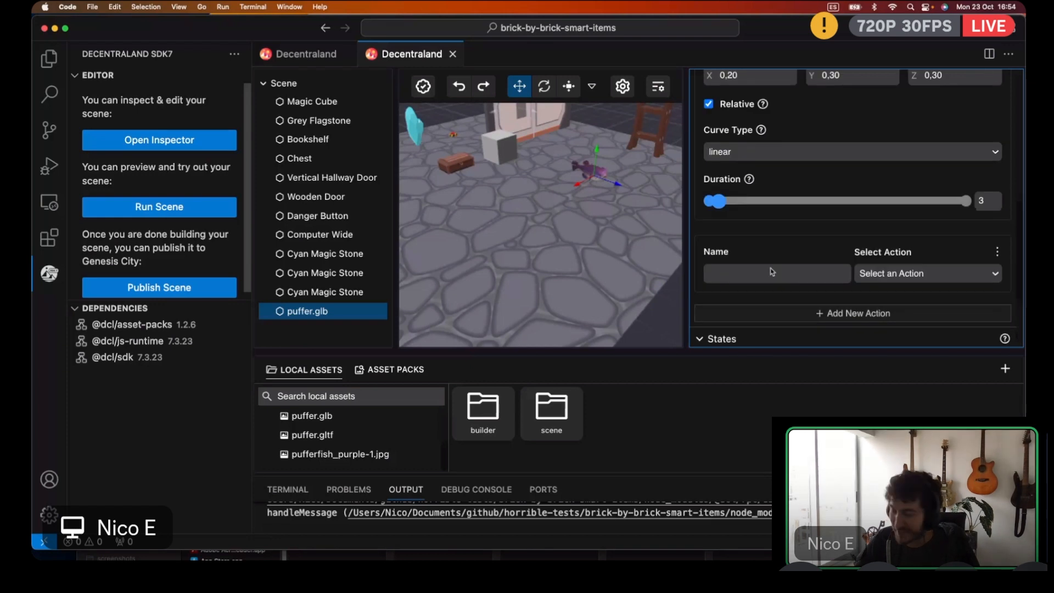
{"action": "scroll", "coordinate": [738, 274], "scroll_direction": "down", "scroll_amount": 4}
{"action": "left_click", "coordinate": [741, 178]}
{"action": "type", "text": "Shr"}
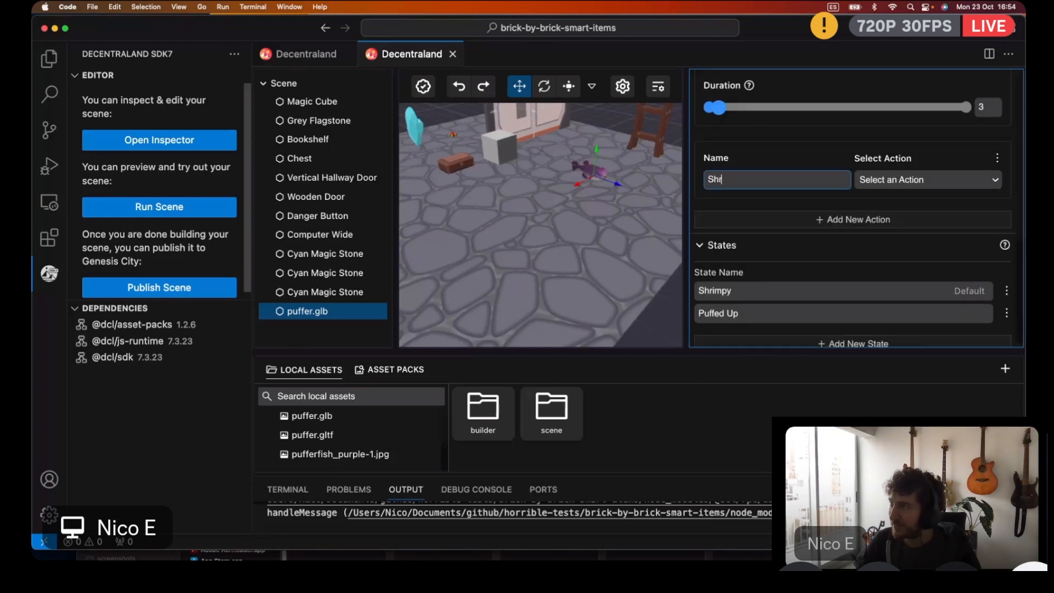
{"action": "type", "text": "ink"}
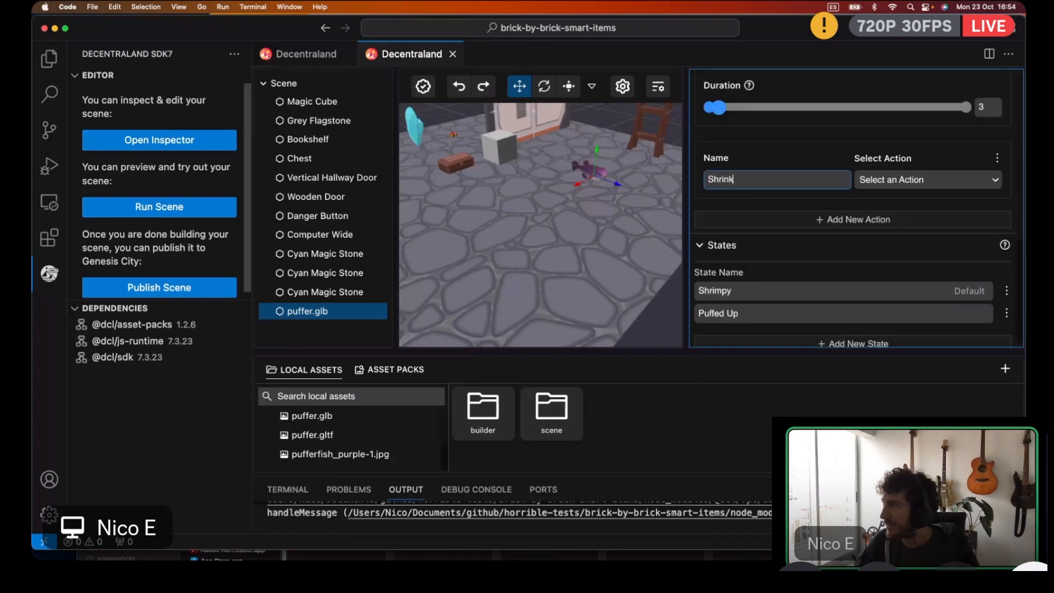
Make the Shrink action a Start Tween with the scale_item tween type
{"action": "left_click", "coordinate": [918, 179]}
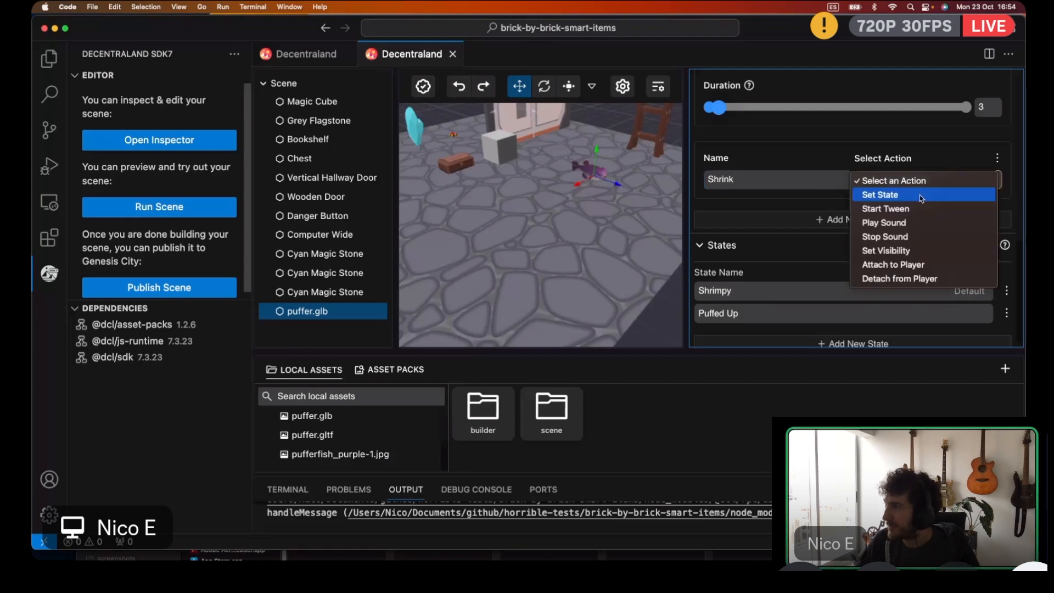
{"action": "left_click", "coordinate": [899, 209]}
{"action": "left_click", "coordinate": [752, 230]}
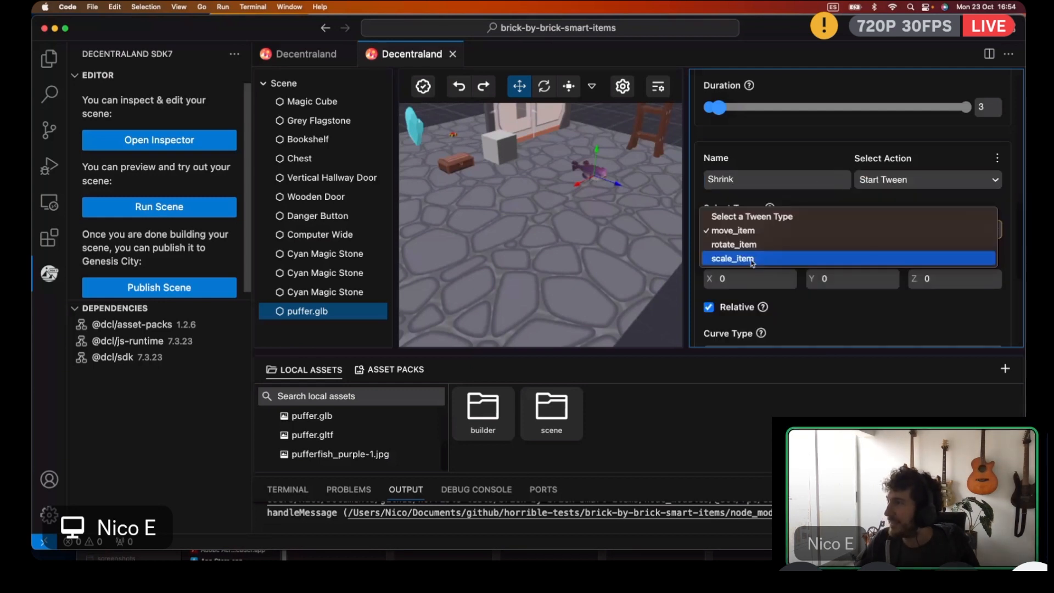
{"action": "left_click", "coordinate": [752, 259]}
Set the Shrink tween's End Position to X 0.05, Y 0.03 and Z 0.03
{"action": "left_click", "coordinate": [705, 279]}
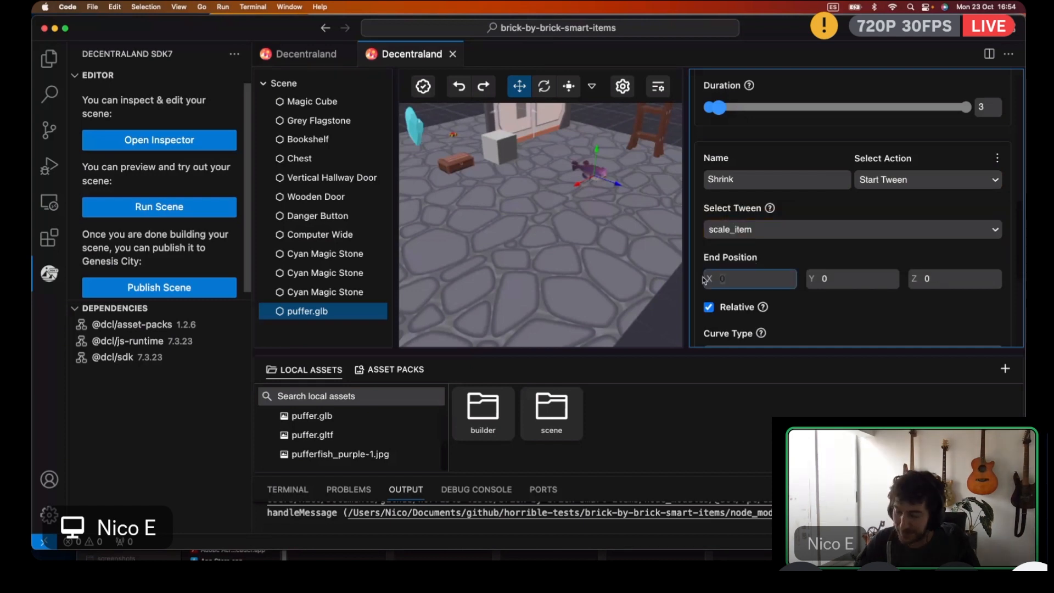
{"action": "type", "text": "0"}
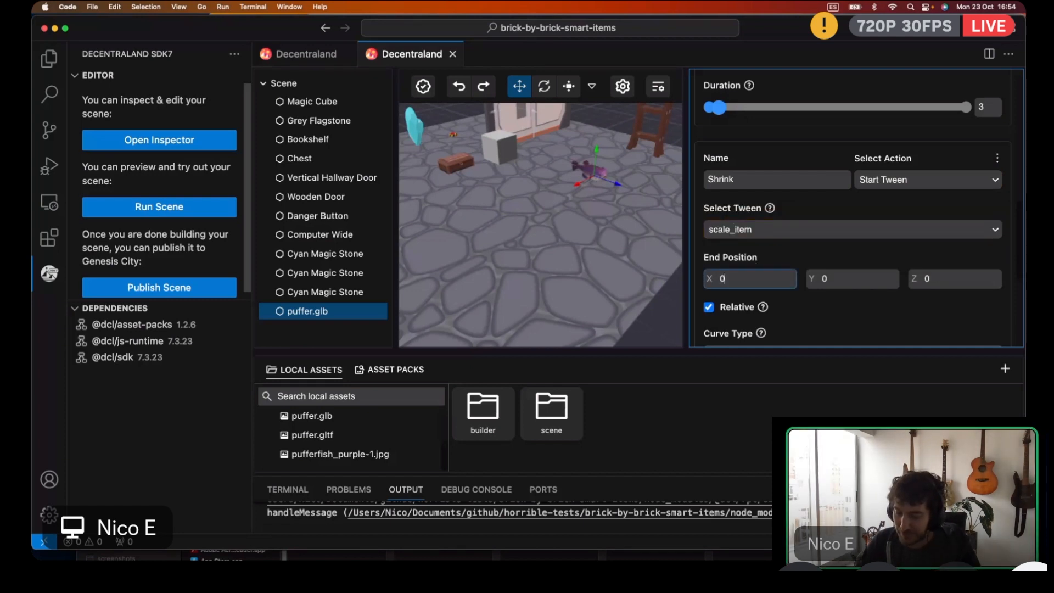
{"action": "type", "text": ".0"}
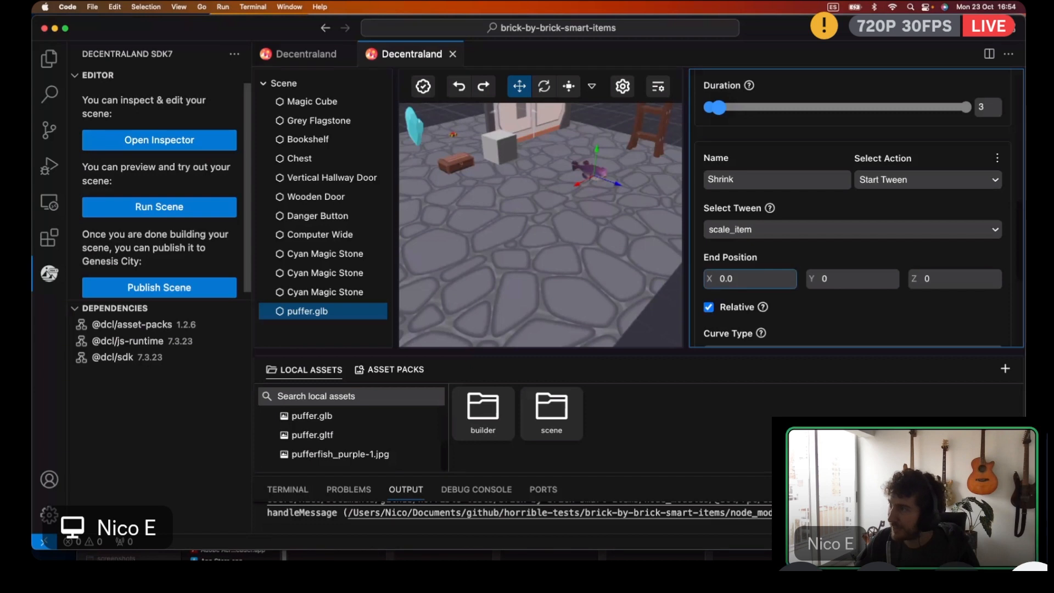
{"action": "type", "text": "5"}
{"action": "left_click", "coordinate": [823, 276]}
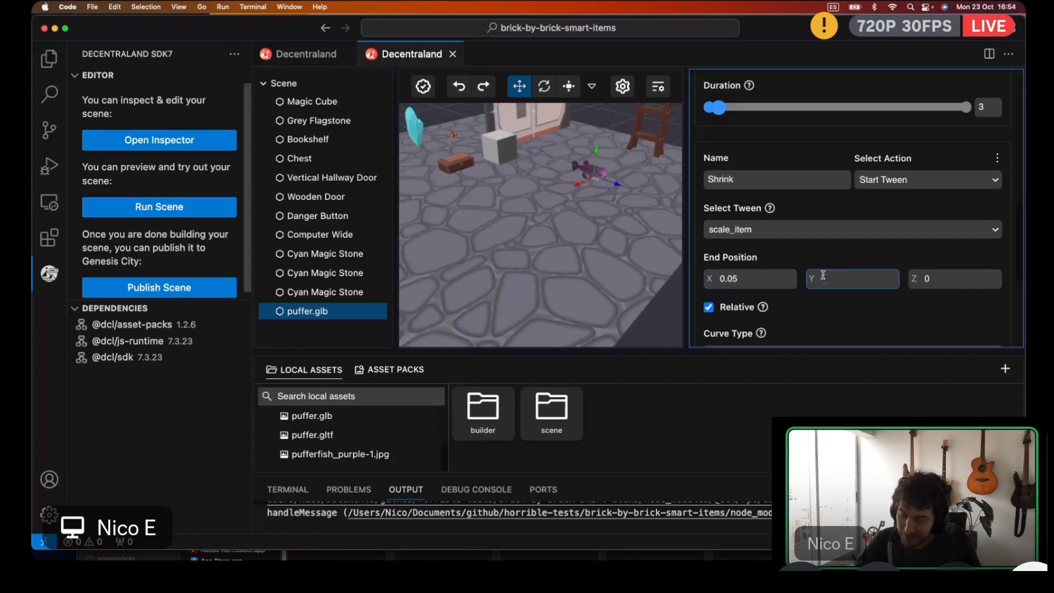
{"action": "type", "text": "0"}
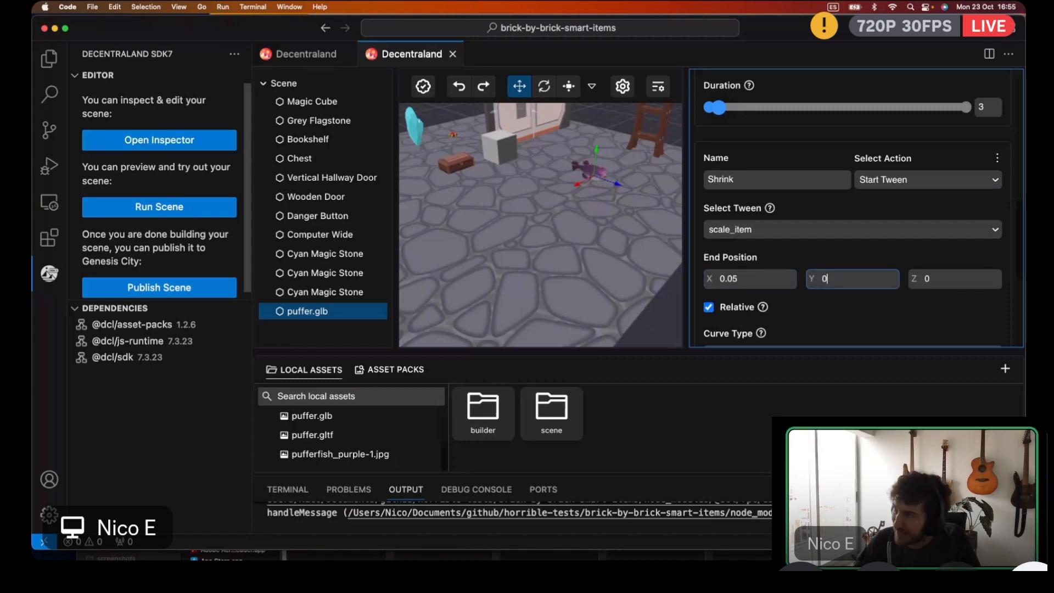
{"action": "type", "text": ".03"}
{"action": "left_click", "coordinate": [920, 278]}
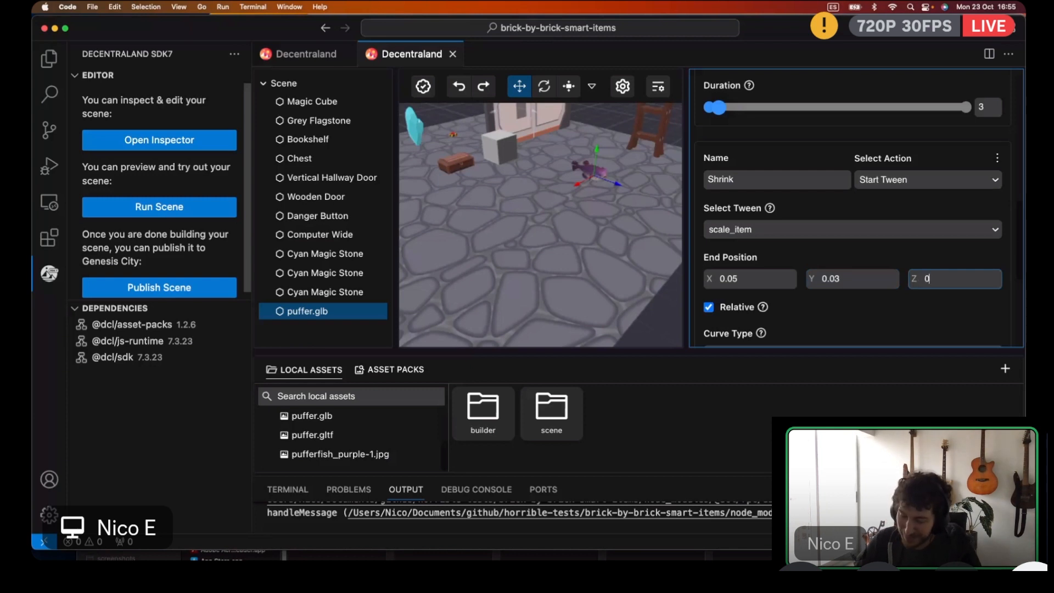
{"action": "type", "text": "0.03"}
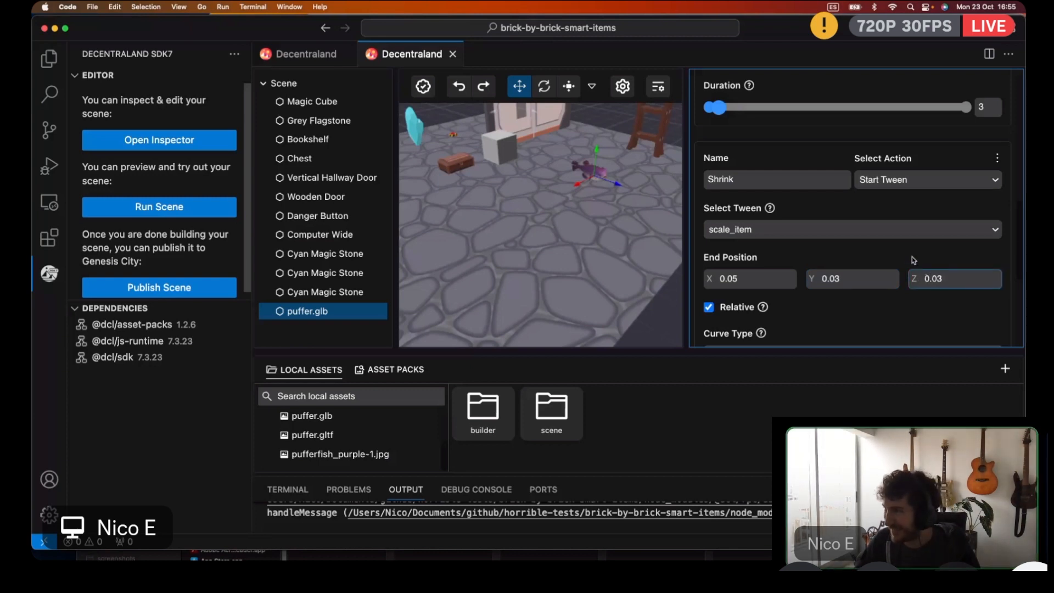
Keep the Shrink tween's curve type linear and set its duration to 4
{"action": "scroll", "coordinate": [861, 265], "scroll_direction": "down", "scroll_amount": 5}
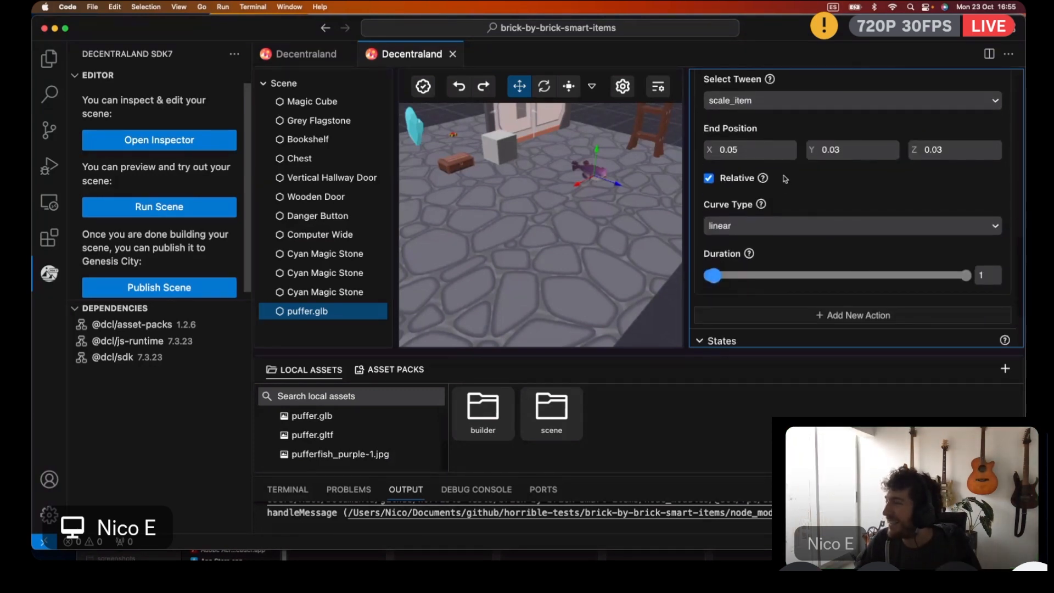
{"action": "scroll", "coordinate": [788, 211], "scroll_direction": "down", "scroll_amount": 1}
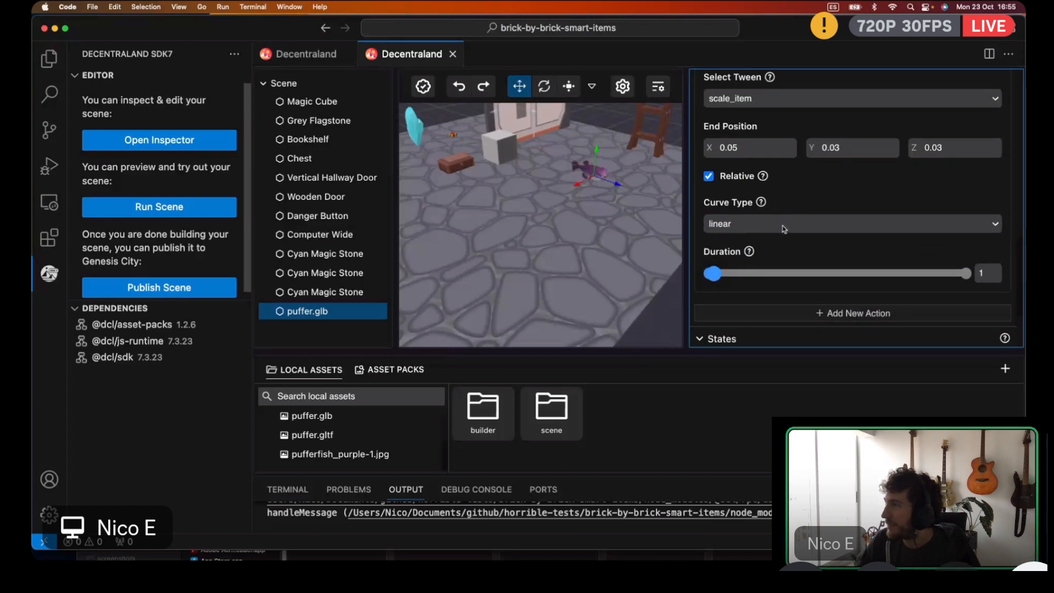
{"action": "left_click", "coordinate": [781, 229]}
{"action": "left_click", "coordinate": [785, 228]}
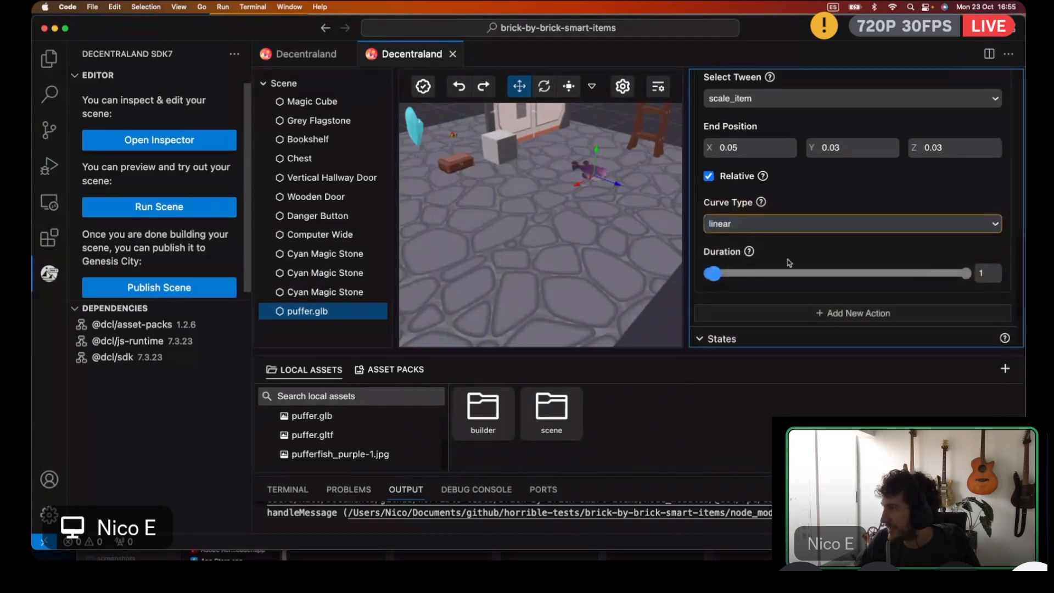
{"action": "left_click_drag", "start_coordinate": [719, 275], "coordinate": [728, 279]}
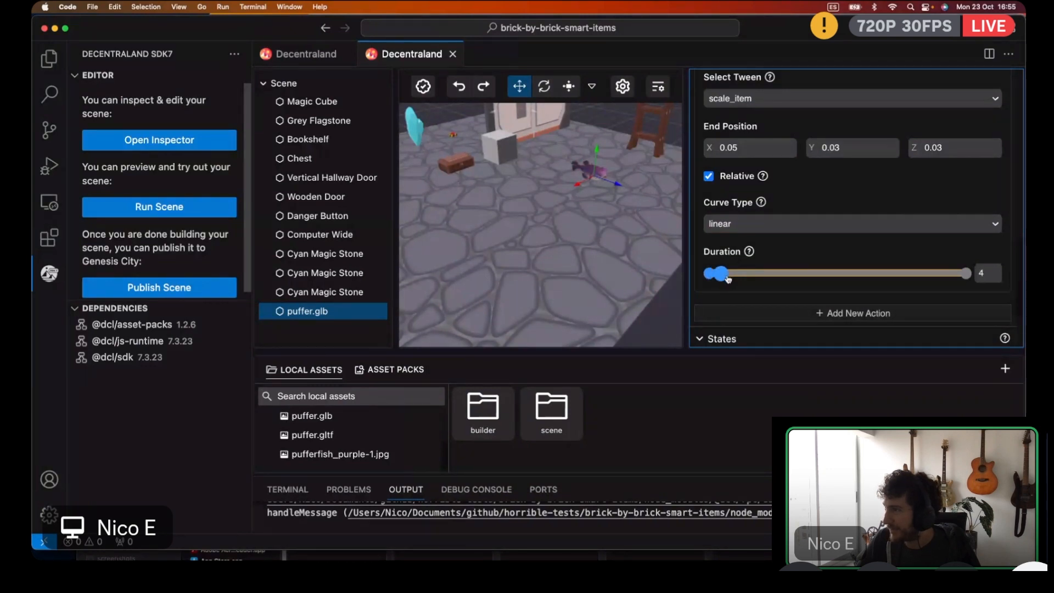
Set the Enlarge tween's duration to 1
{"action": "scroll", "coordinate": [804, 209], "scroll_direction": "up", "scroll_amount": 5}
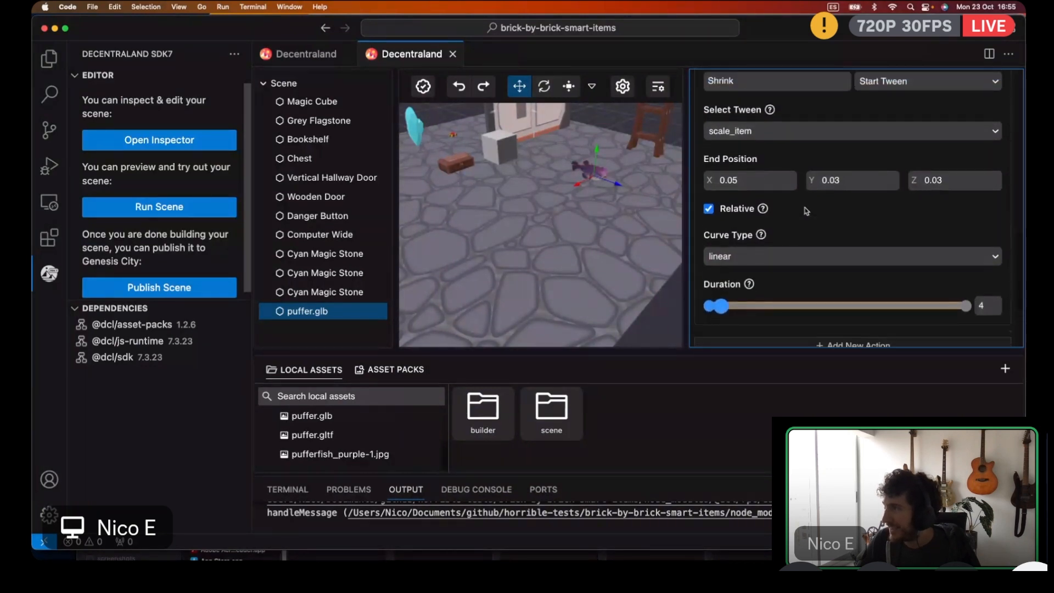
{"action": "left_click", "coordinate": [979, 200]}
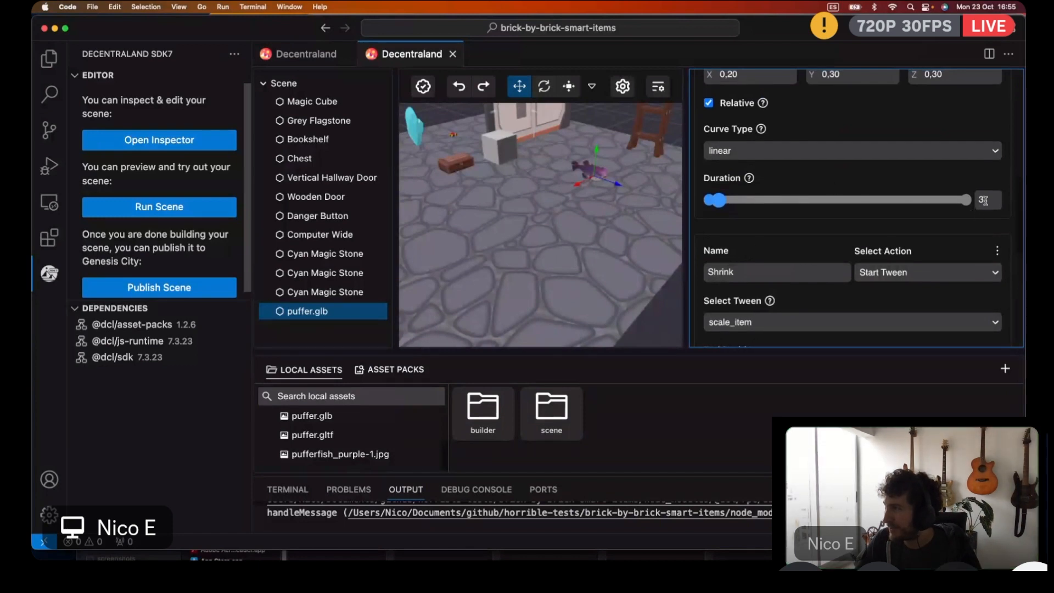
{"action": "type", "text": "1"}
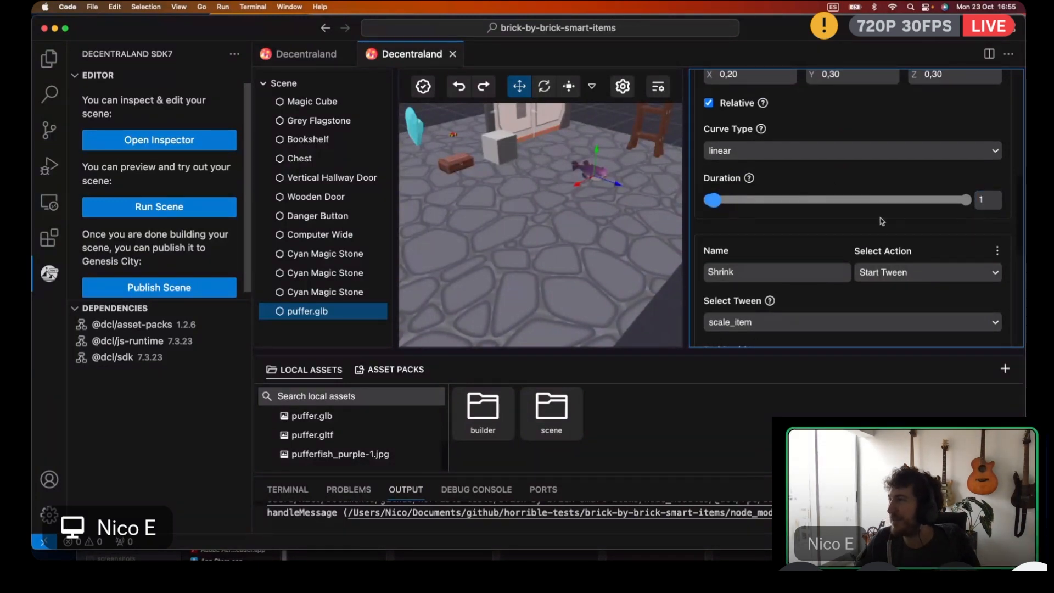
{"action": "scroll", "coordinate": [824, 230], "scroll_direction": "down", "scroll_amount": 1}
{"action": "scroll", "coordinate": [823, 229], "scroll_direction": "down", "scroll_amount": 5}
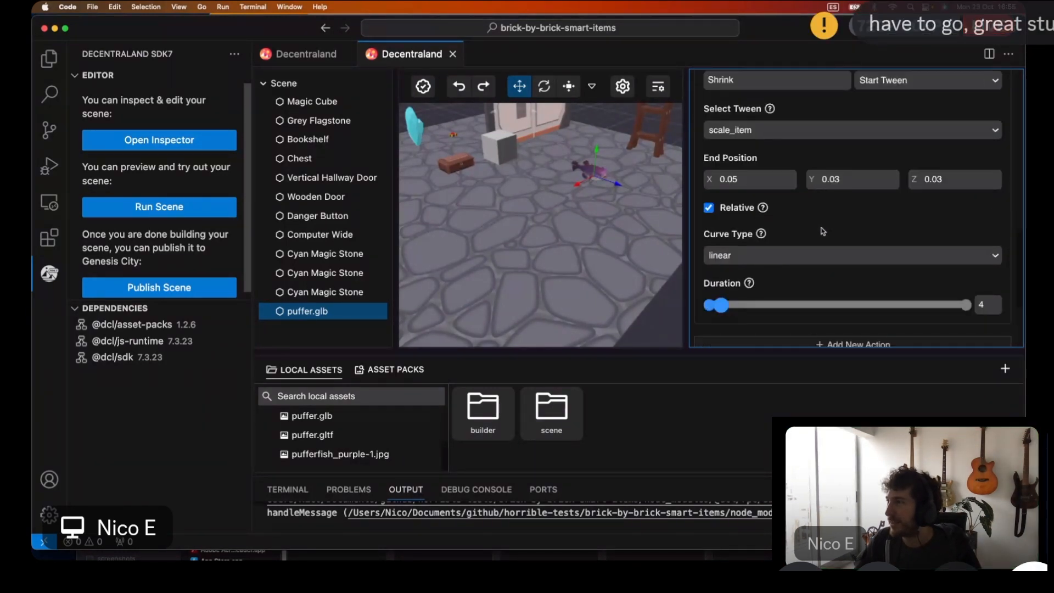
Add a Triggers component to the puffer.glb item
{"action": "scroll", "coordinate": [786, 219], "scroll_direction": "down", "scroll_amount": 4}
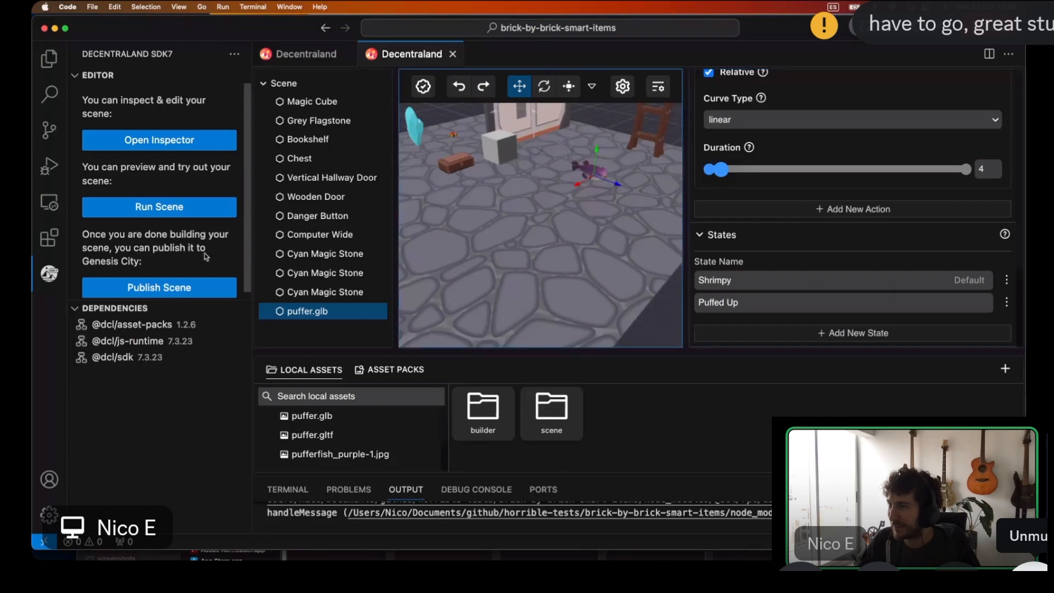
{"action": "right_click", "coordinate": [315, 315]}
{"action": "mouse_move", "coordinate": [429, 437]}
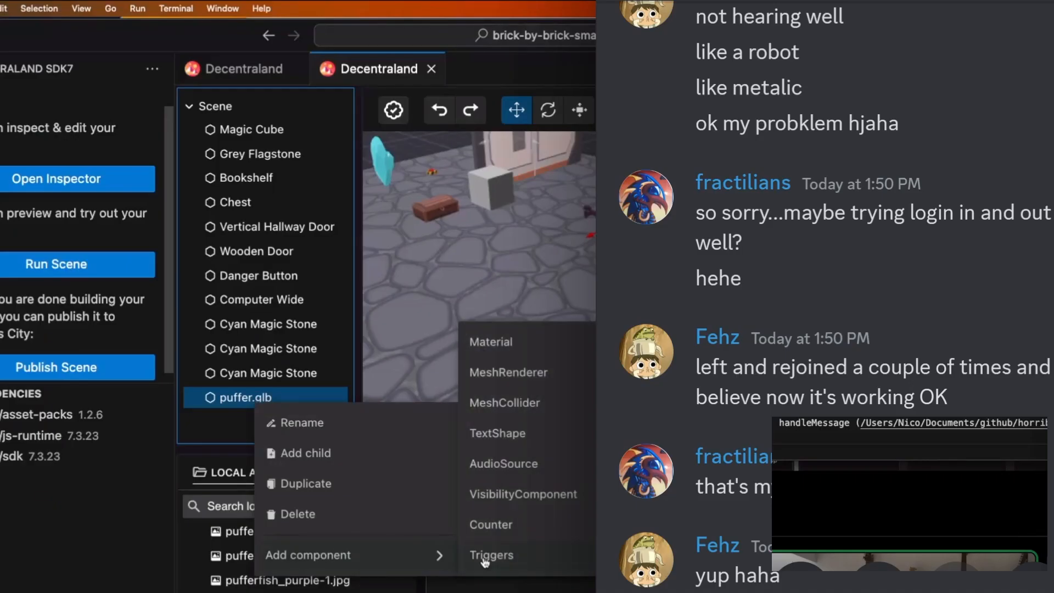
{"action": "left_click", "coordinate": [484, 556]}
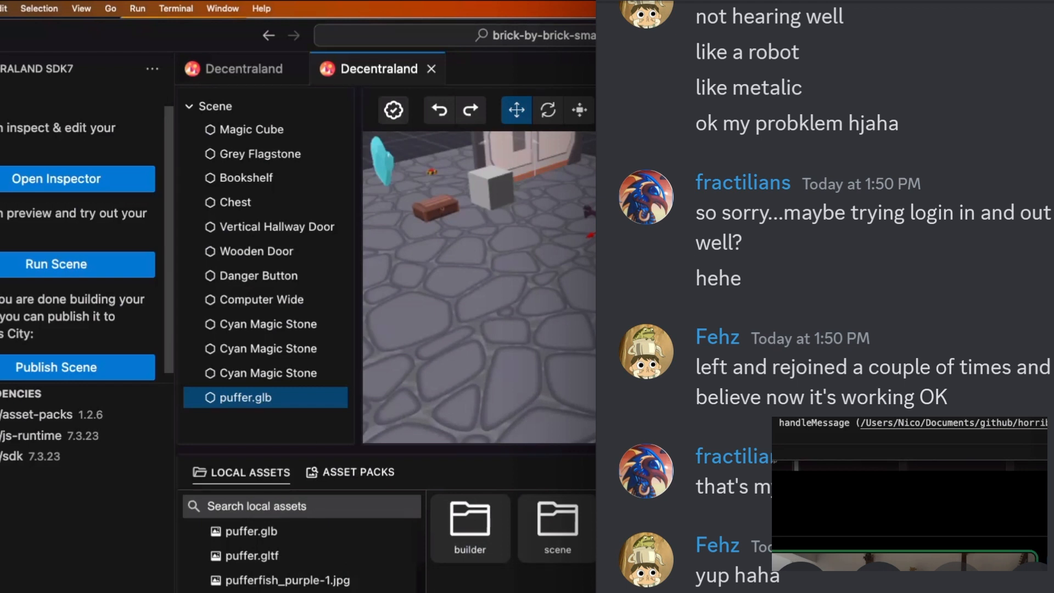
Mention a channel member in the Discord chat
{"action": "type", "text": "@las"}
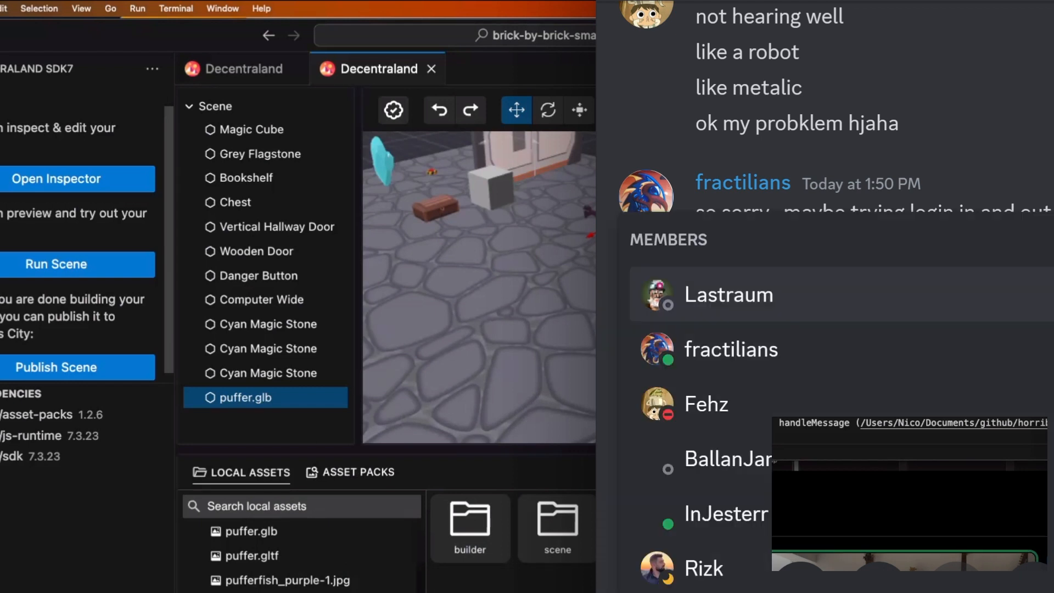
{"action": "key", "text": "Tab"}
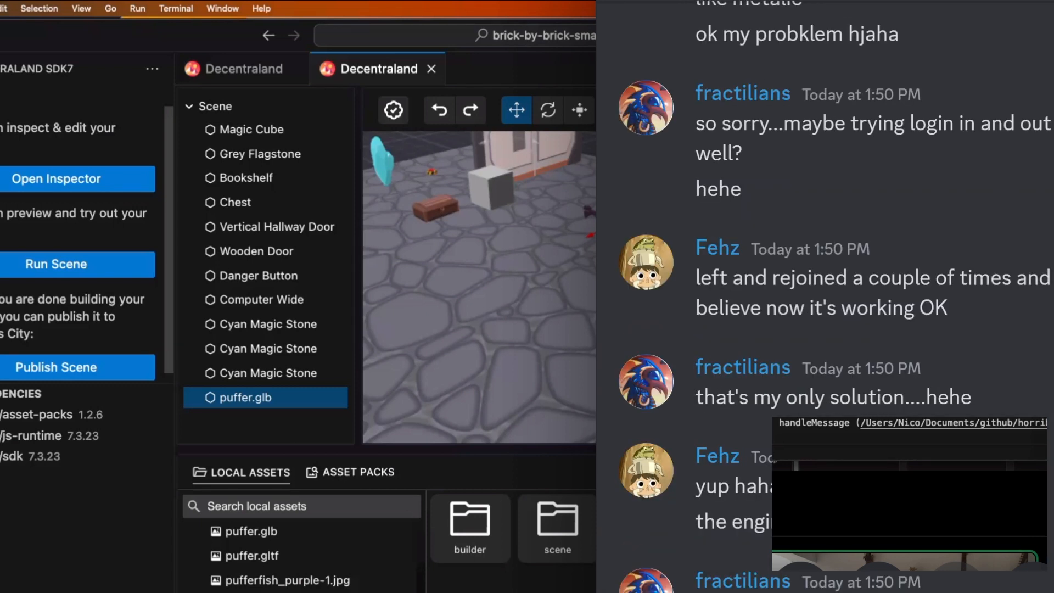
Try to rename the puffer.glb item in the scene tree to Puffer
{"action": "left_click", "coordinate": [280, 396]}
{"action": "right_click", "coordinate": [239, 397]}
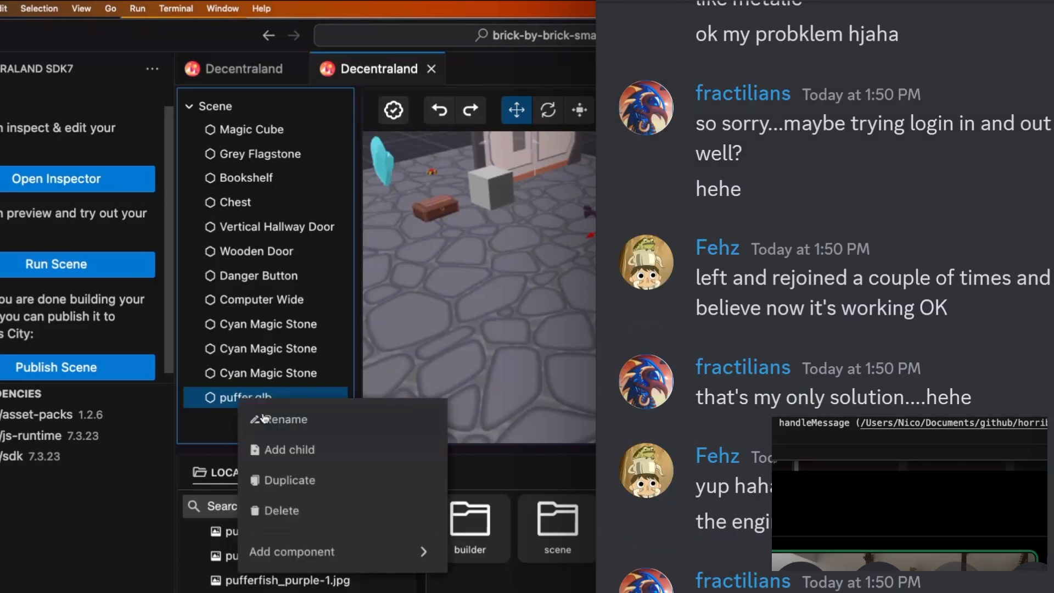
{"action": "left_click", "coordinate": [264, 419]}
{"action": "key", "text": "BackSpace"}
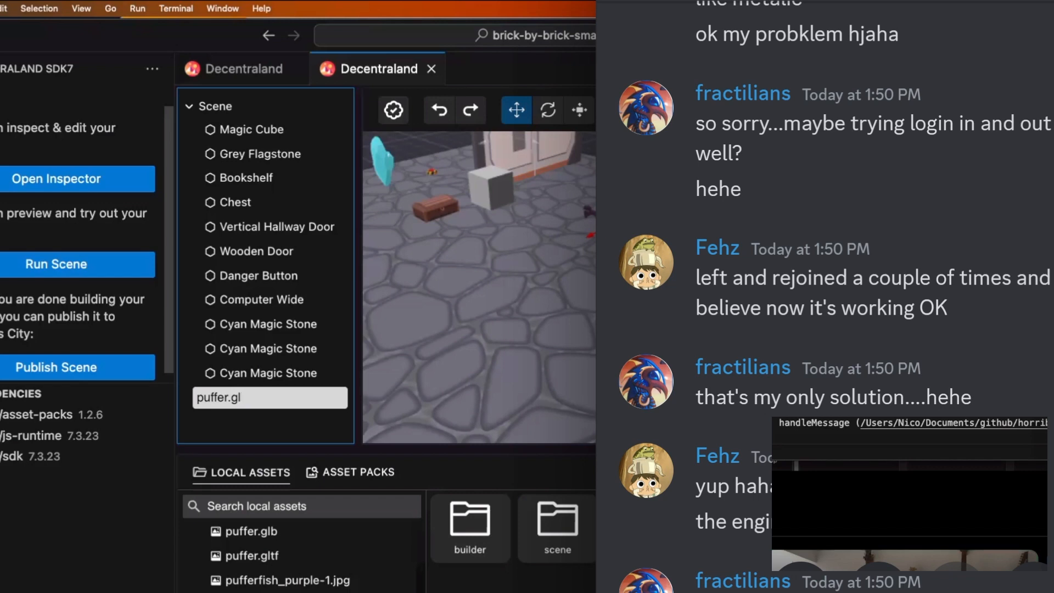
{"action": "key", "text": "BackSpace"}
{"action": "key", "text": "BackSpace"}
{"action": "key", "text": "BackSpace"}
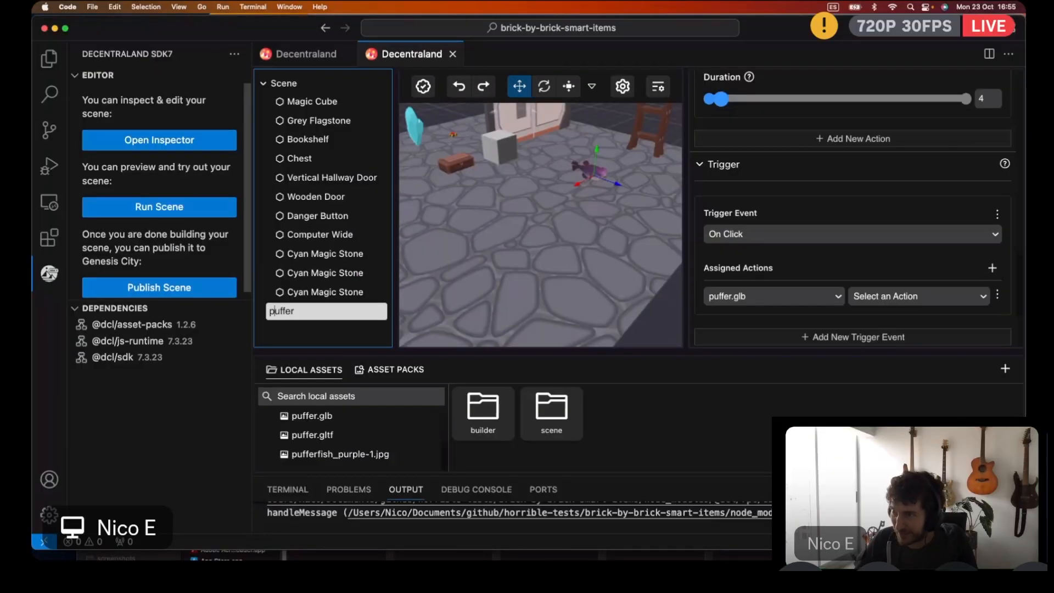
{"action": "key", "text": "BackSpace"}
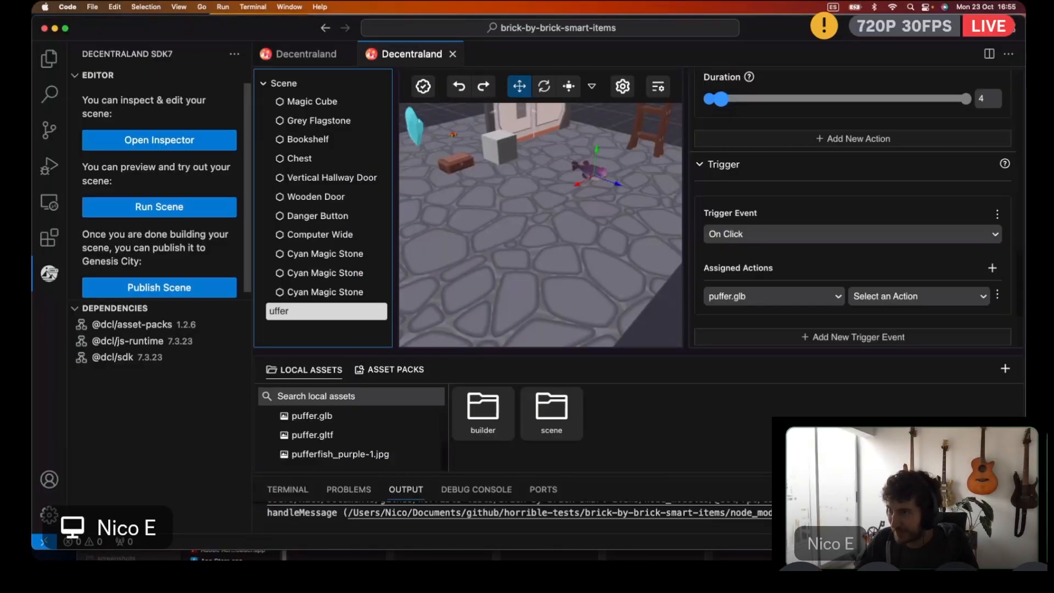
{"action": "type", "text": "P"}
{"action": "left_click", "coordinate": [431, 319]}
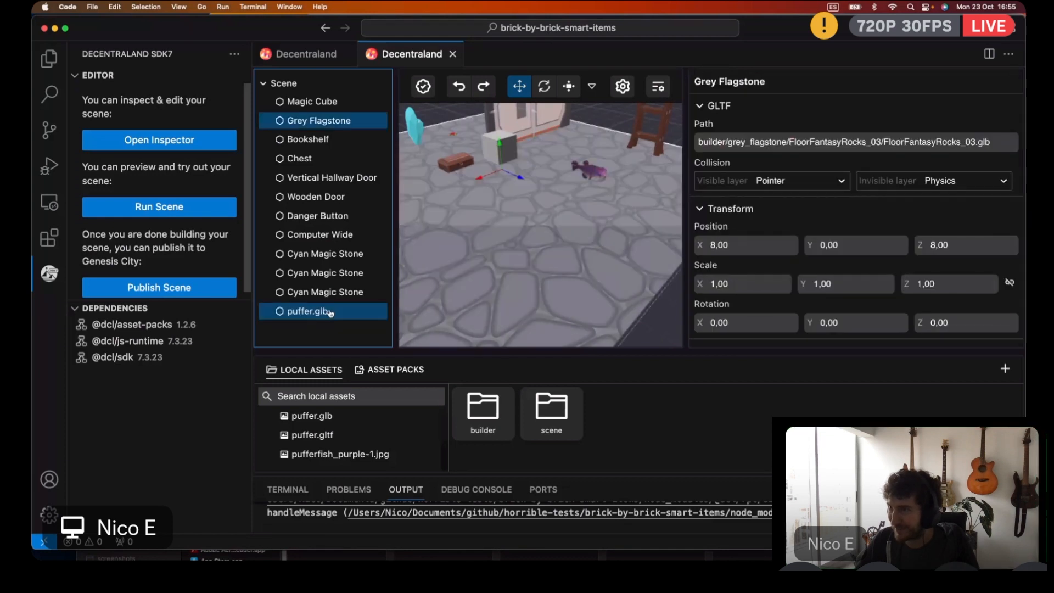
Rename the scene item puffer.glb as Puffer, removing the file extension and capitalizing the first letter
{"action": "right_click", "coordinate": [330, 312]}
{"action": "left_click", "coordinate": [351, 327]}
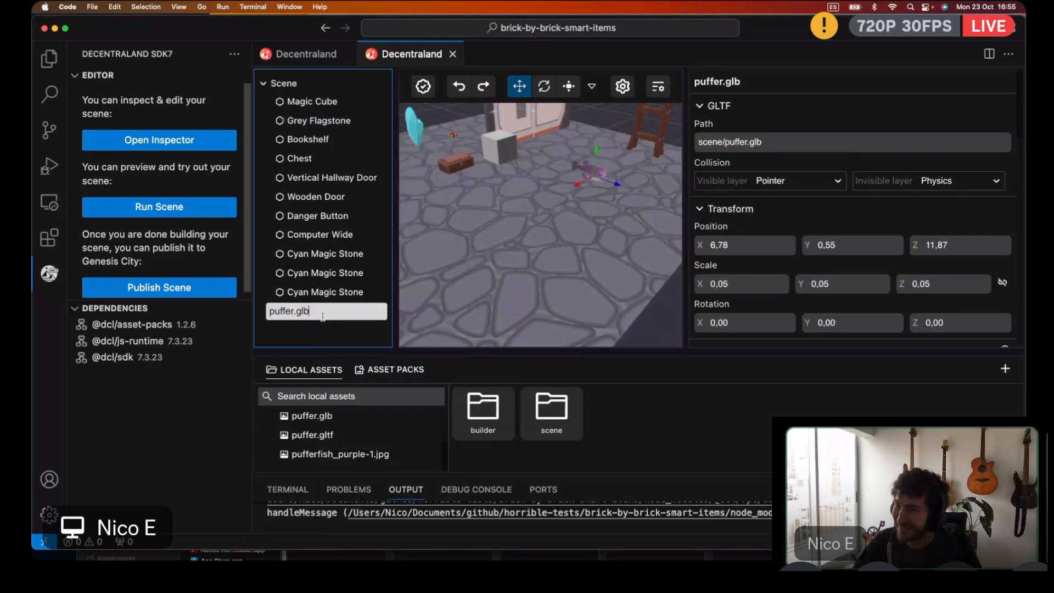
{"action": "key", "text": "BackSpace"}
{"action": "key", "text": "BackSpace"}
{"action": "key", "text": "BackSpace"}
{"action": "key", "text": "BackSpace"}
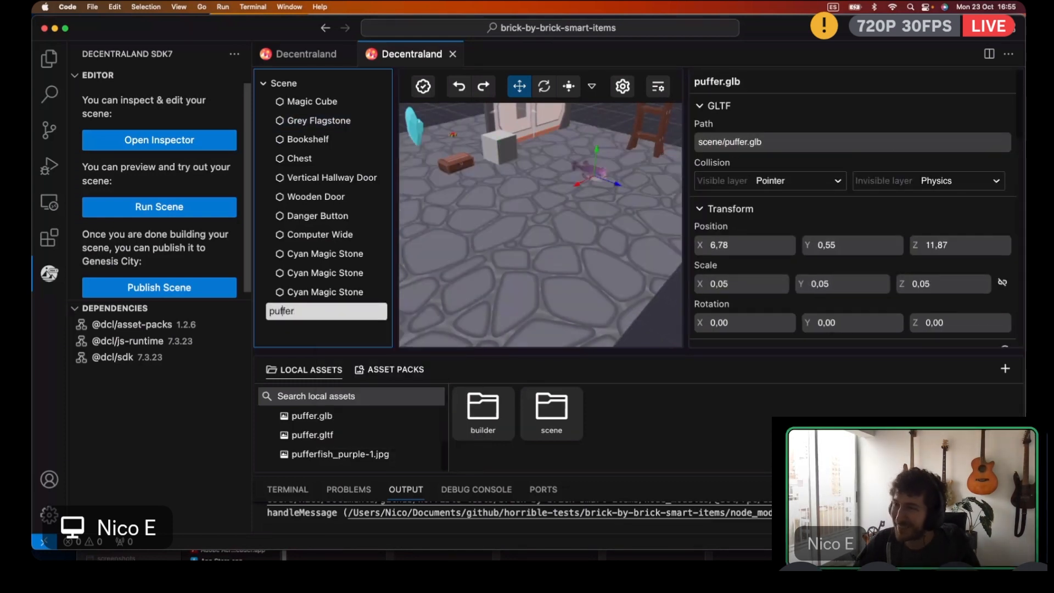
{"action": "key", "text": "Left"}
{"action": "key", "text": "Left"}
{"action": "key", "text": "BackSpace"}
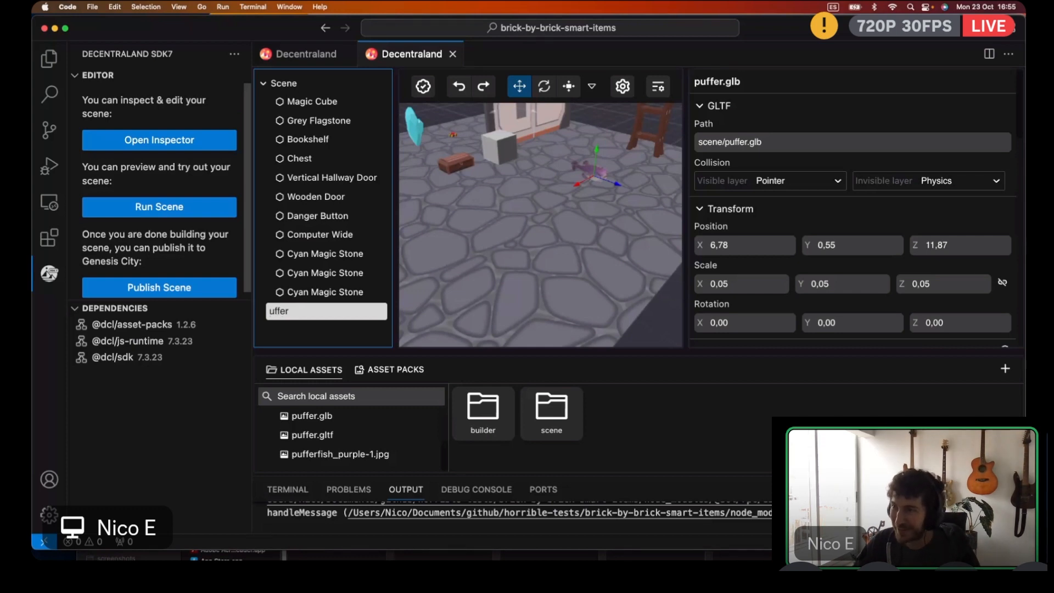
{"action": "type", "text": "P"}
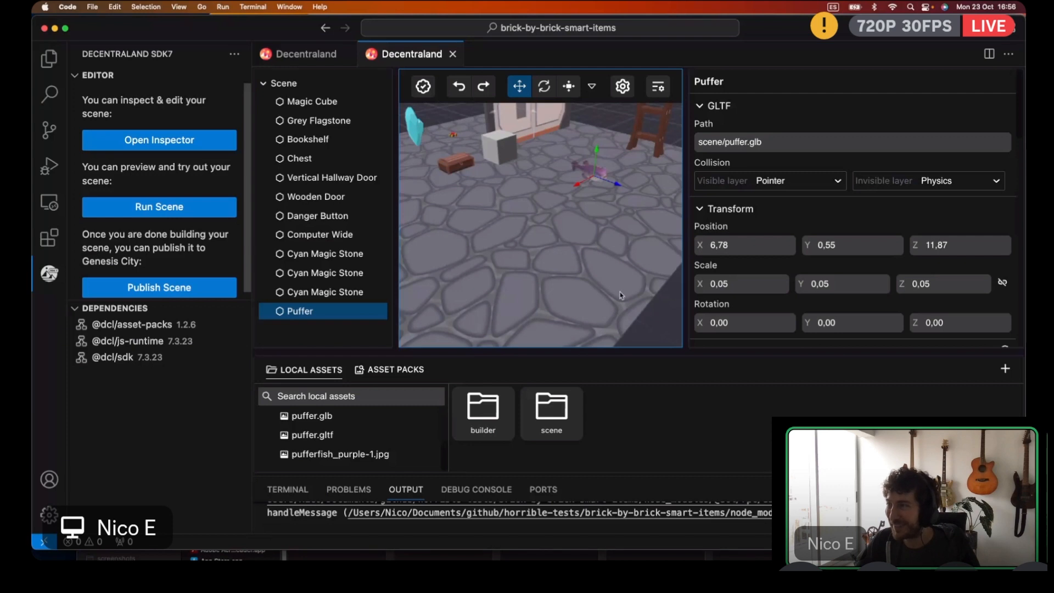
Bring the Puffer item's Trigger and States settings into view
{"action": "scroll", "coordinate": [840, 272], "scroll_direction": "down", "scroll_amount": 10}
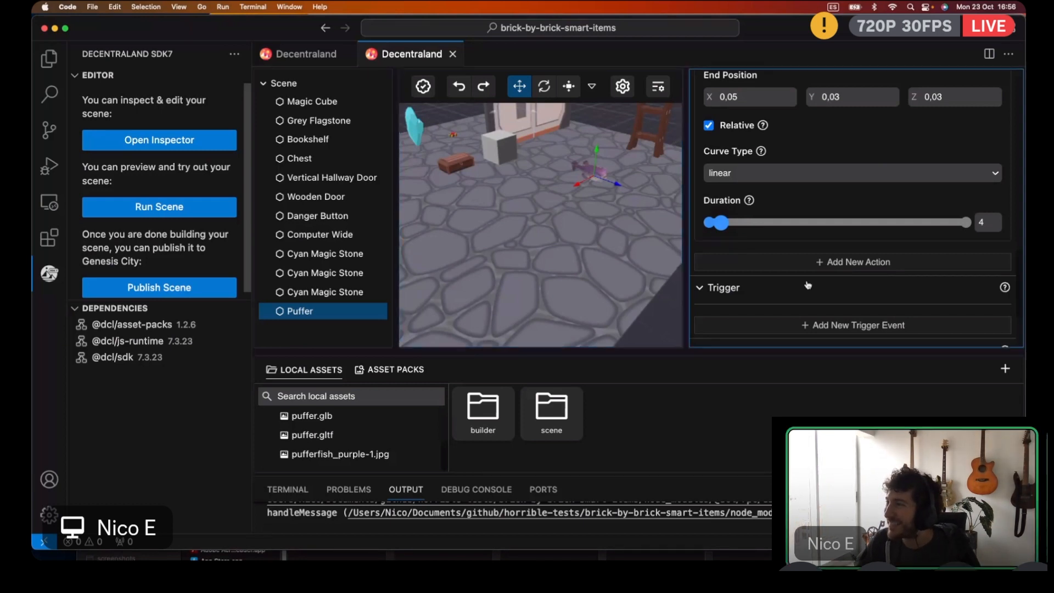
{"action": "scroll", "coordinate": [807, 285], "scroll_direction": "down", "scroll_amount": 3}
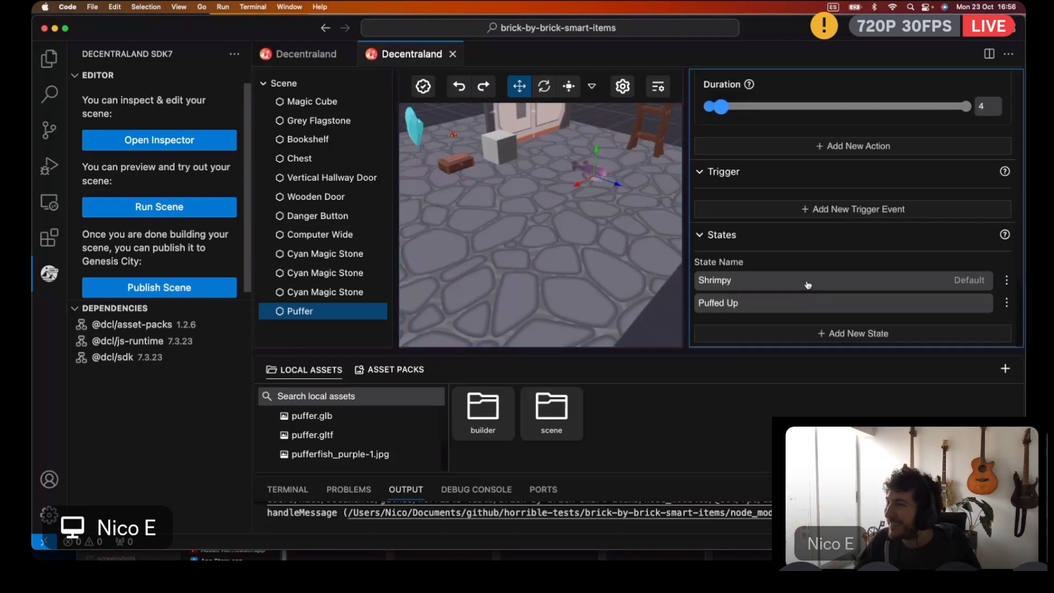